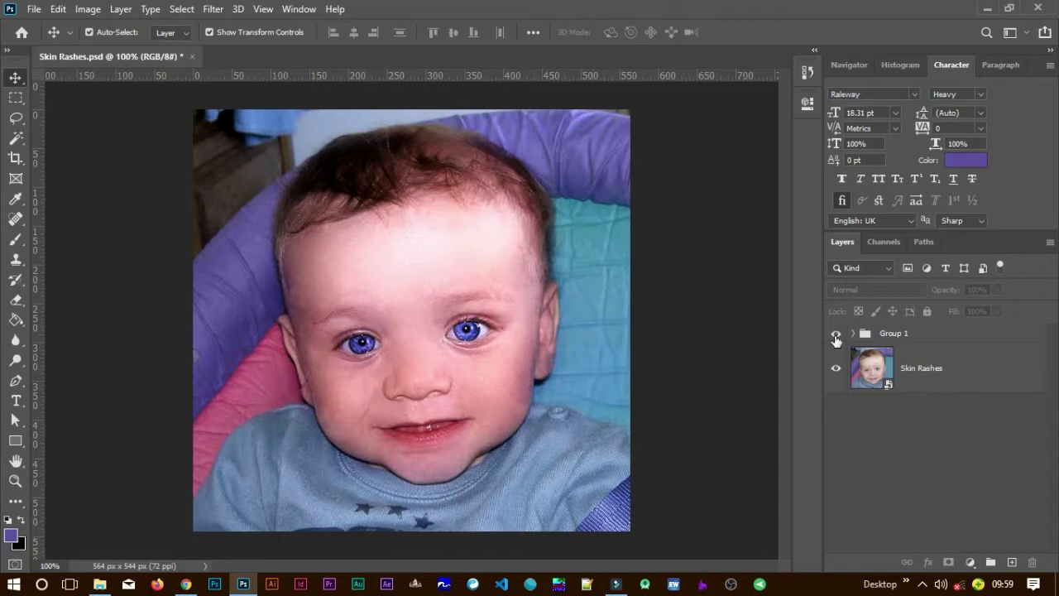
Compare the retouched portrait with the original by hiding and showing Group 1 twice.
{"action": "left_click", "coordinate": [836, 333]}
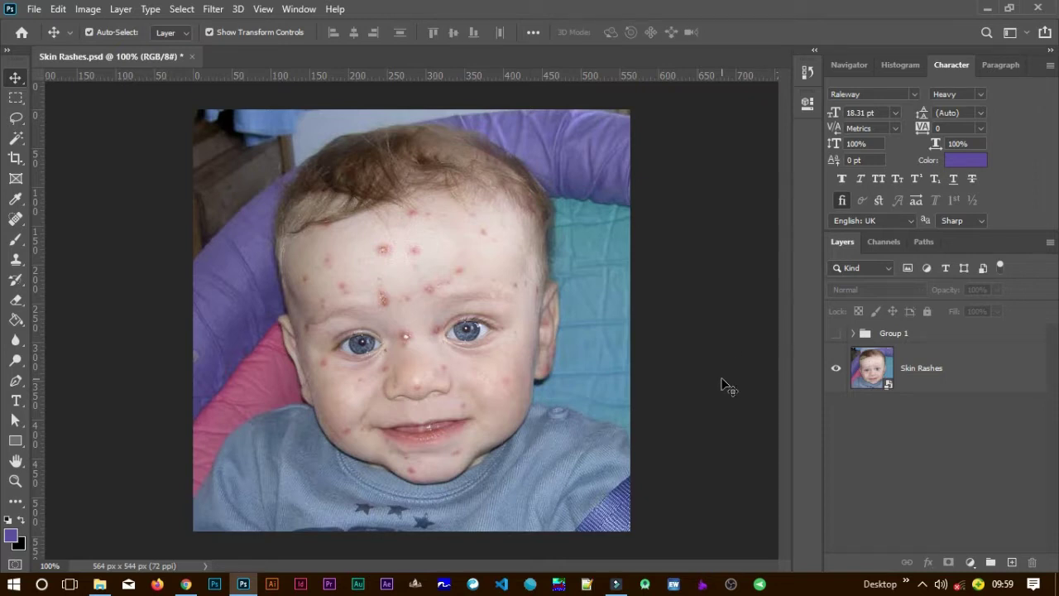
{"action": "left_click", "coordinate": [836, 333]}
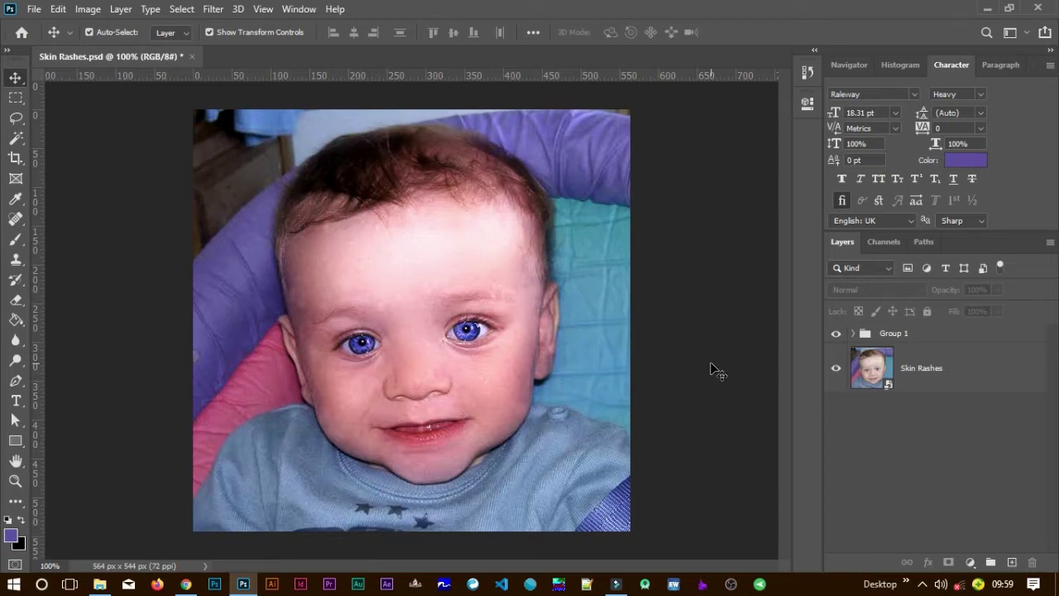
{"action": "left_click", "coordinate": [836, 332]}
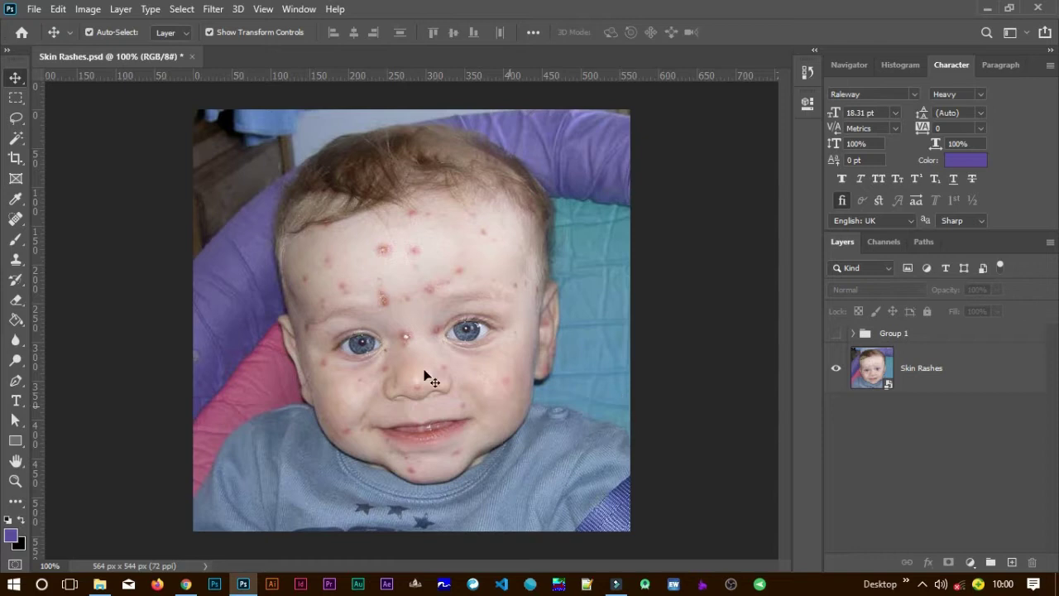
{"action": "left_click", "coordinate": [835, 333]}
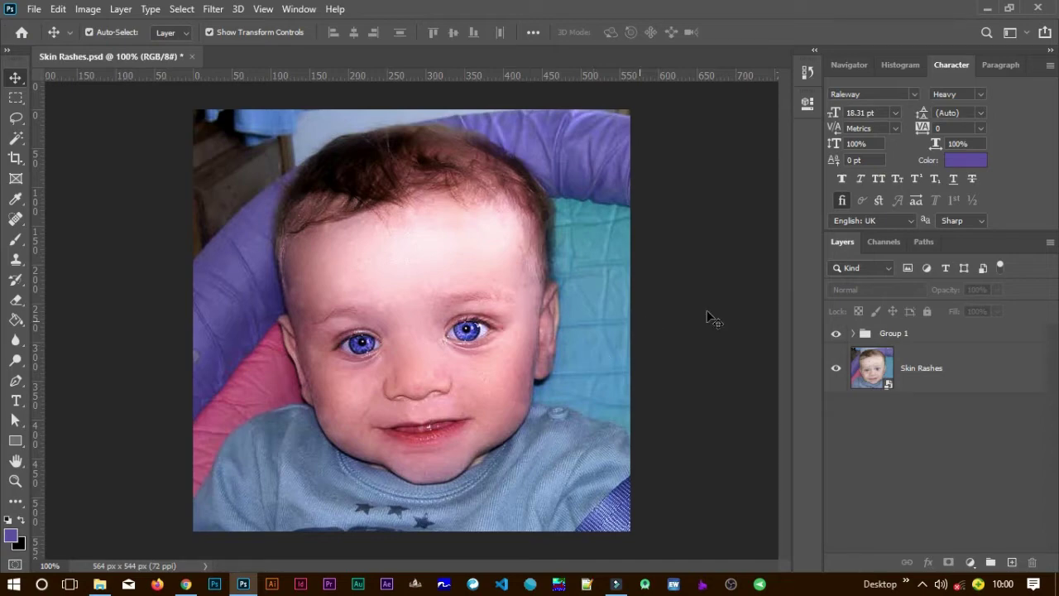
Examine the layers inside Group 1, from the skin tones and textures layers to the adjustments, including Exposure 1 and Curves 2.
{"action": "left_click", "coordinate": [854, 333]}
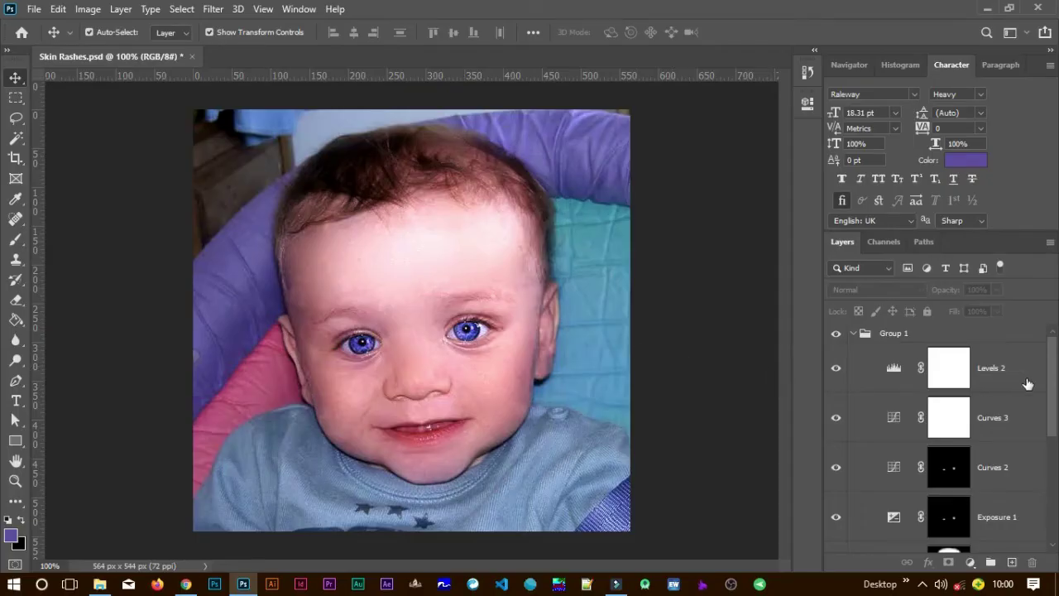
{"action": "left_click_drag", "start_coordinate": [1052, 390], "coordinate": [1048, 504]}
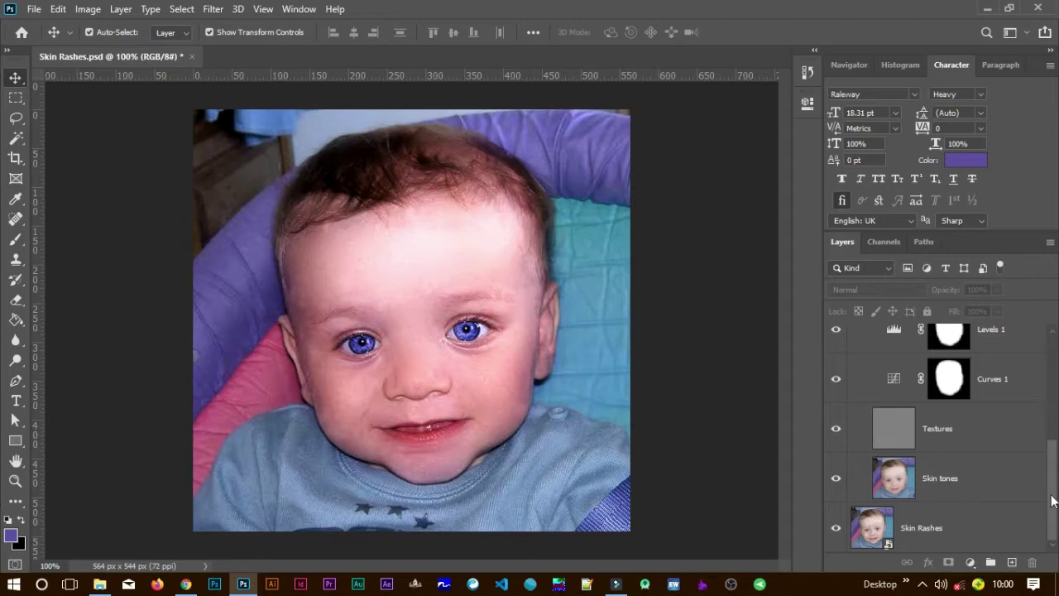
{"action": "left_click_drag", "start_coordinate": [1051, 499], "coordinate": [1053, 464]}
{"action": "scroll", "coordinate": [1052, 463], "scroll_direction": "down", "scroll_amount": 2}
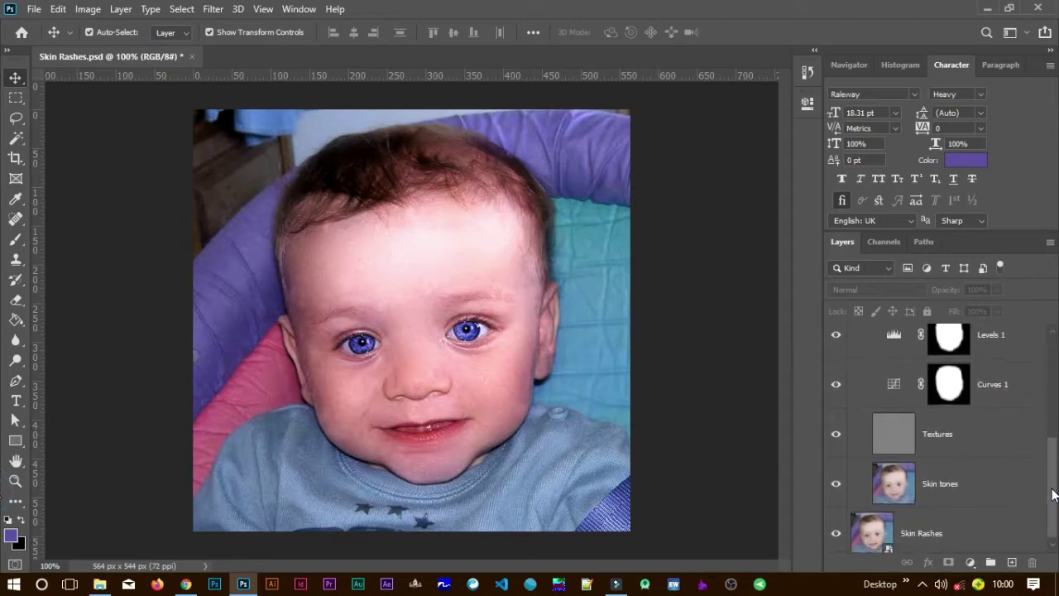
{"action": "scroll", "coordinate": [1052, 511], "scroll_direction": "down", "scroll_amount": 1}
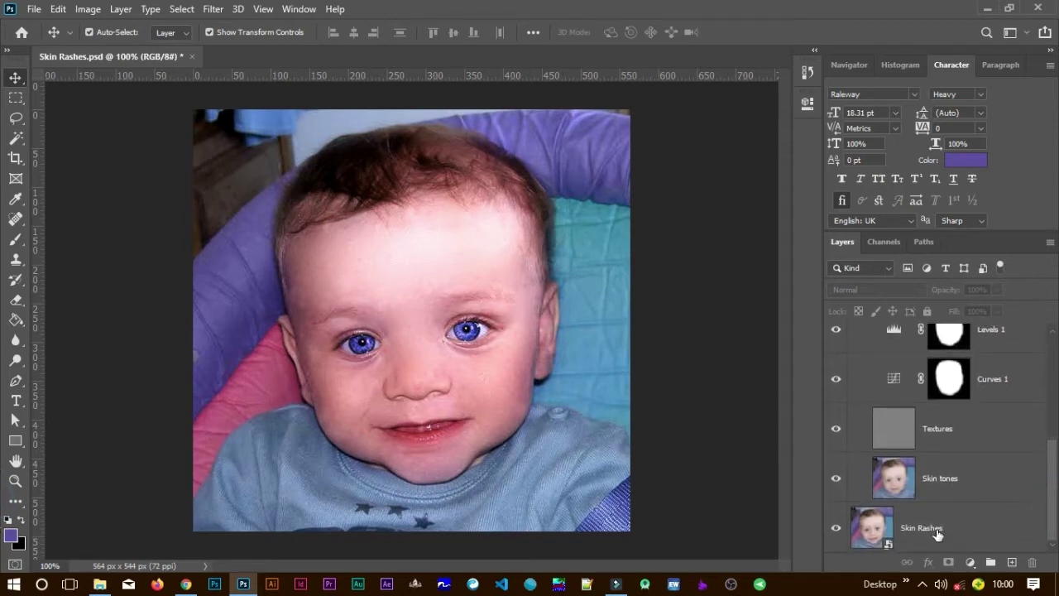
{"action": "scroll", "coordinate": [1043, 505], "scroll_direction": "up", "scroll_amount": 1}
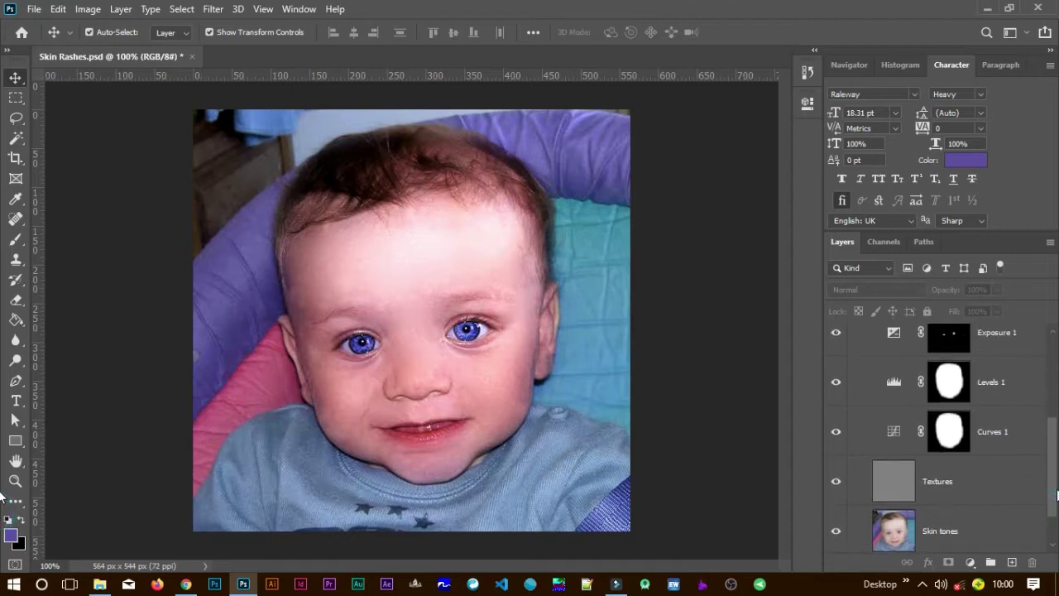
{"action": "scroll", "coordinate": [1052, 490], "scroll_direction": "down", "scroll_amount": 1}
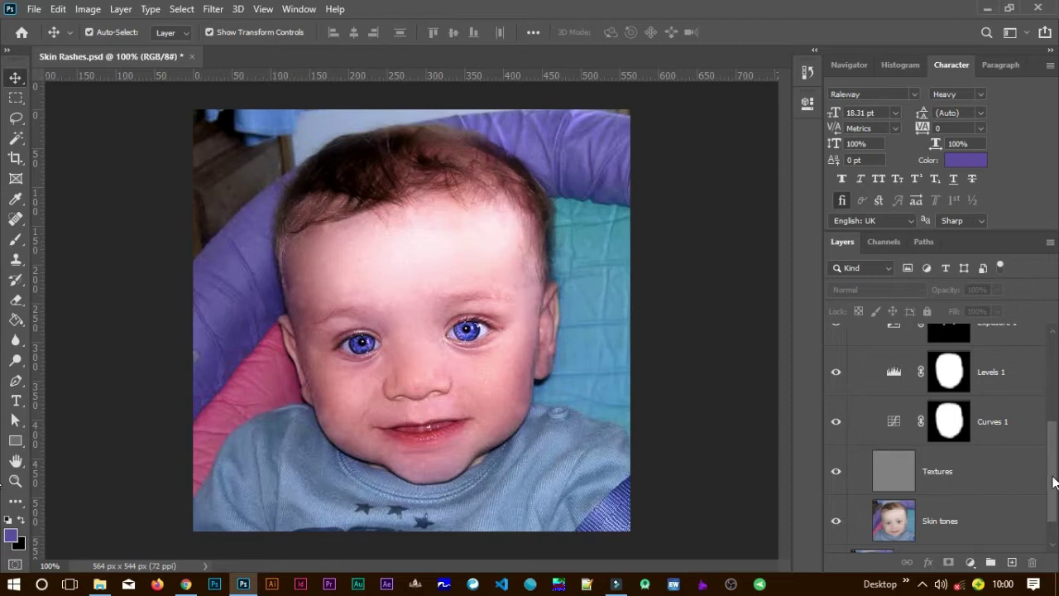
{"action": "left_click_drag", "start_coordinate": [1053, 484], "coordinate": [1057, 457]}
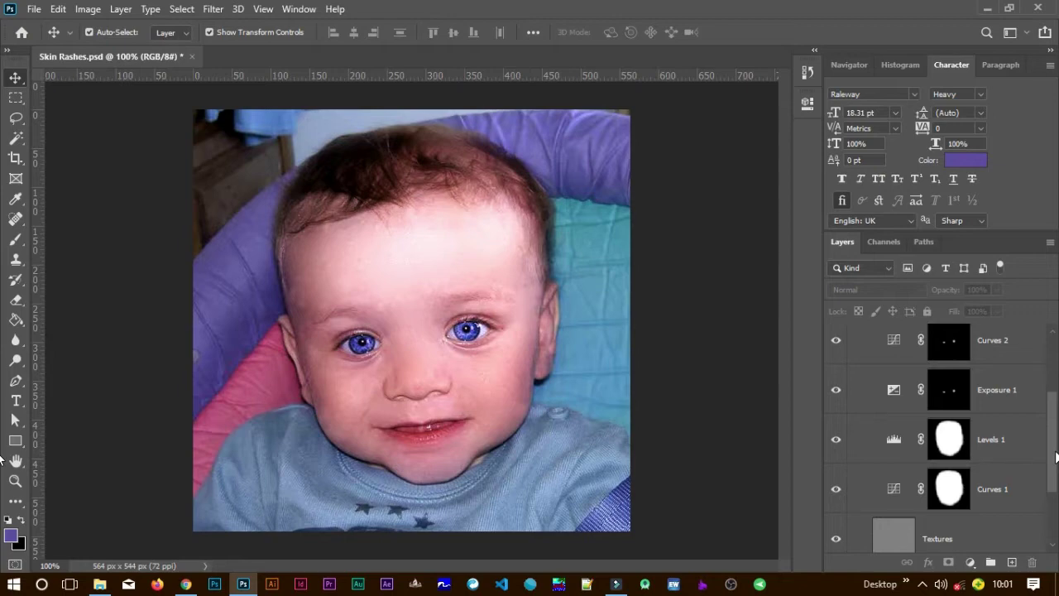
{"action": "mouse_move", "coordinate": [1057, 457]}
{"action": "left_mouse_down"}
{"action": "mouse_move", "coordinate": [1051, 444]}
{"action": "mouse_move", "coordinate": [1051, 463]}
{"action": "left_mouse_up"}
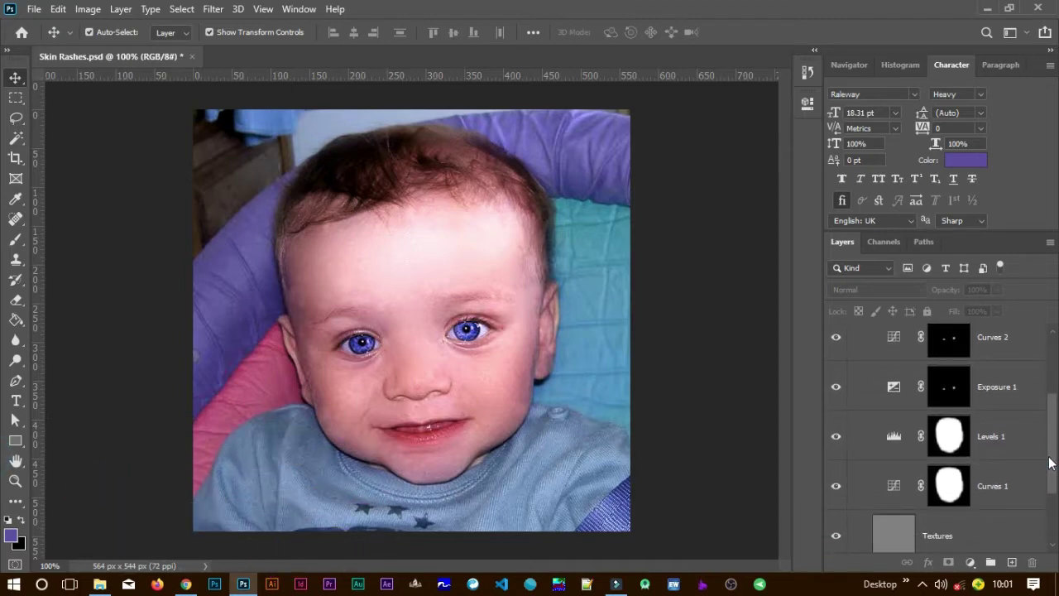
{"action": "left_click_drag", "start_coordinate": [1051, 464], "coordinate": [1053, 394]}
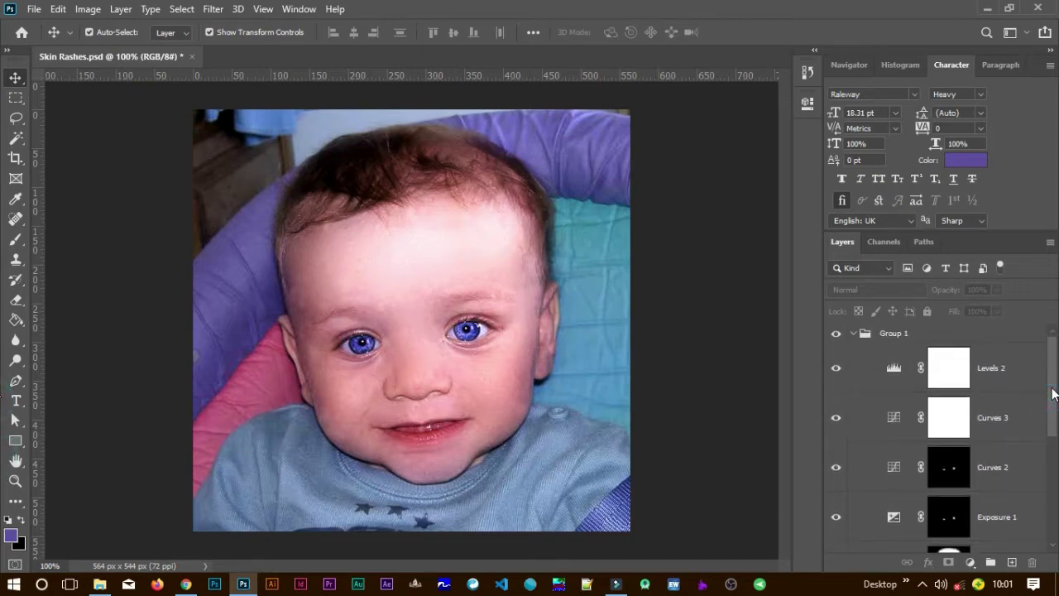
{"action": "mouse_move", "coordinate": [1053, 394]}
{"action": "left_mouse_down"}
{"action": "mouse_move", "coordinate": [1050, 432]}
{"action": "mouse_move", "coordinate": [1053, 400]}
{"action": "mouse_move", "coordinate": [1054, 414]}
{"action": "left_mouse_up"}
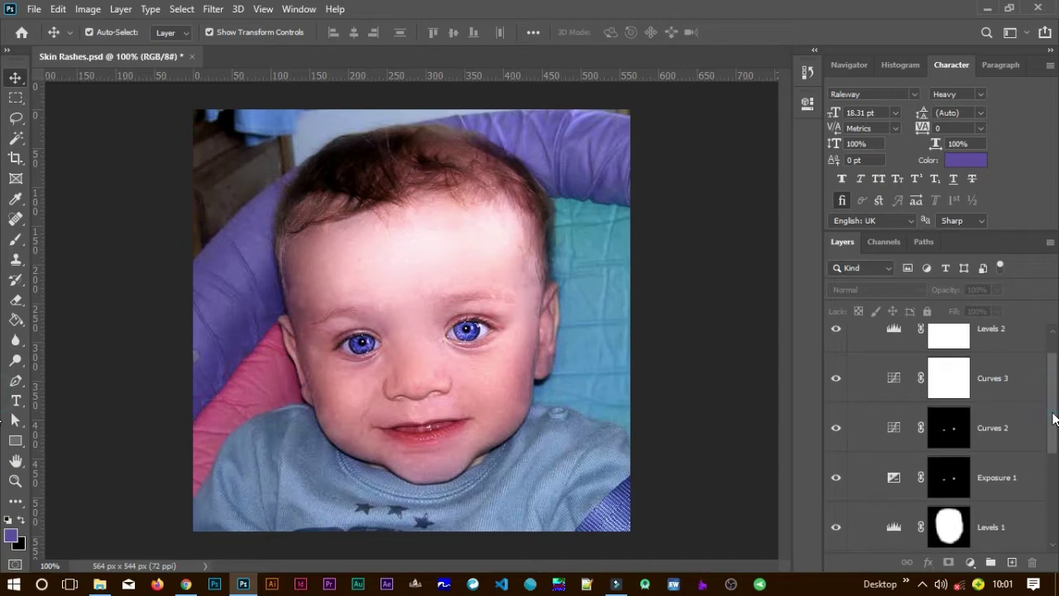
{"action": "left_click_drag", "start_coordinate": [1054, 420], "coordinate": [1054, 428]}
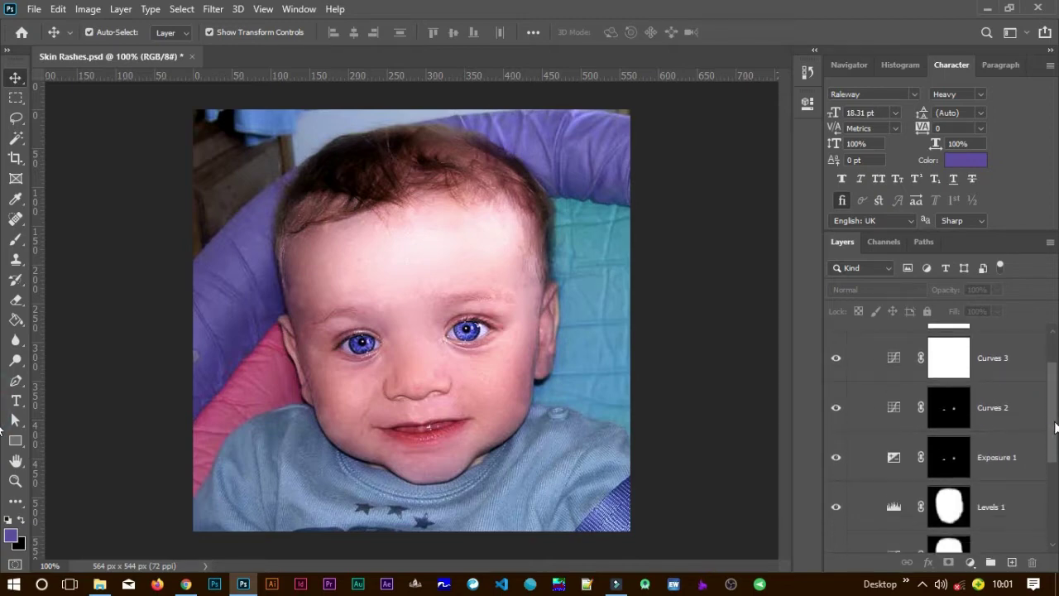
{"action": "left_click", "coordinate": [993, 460]}
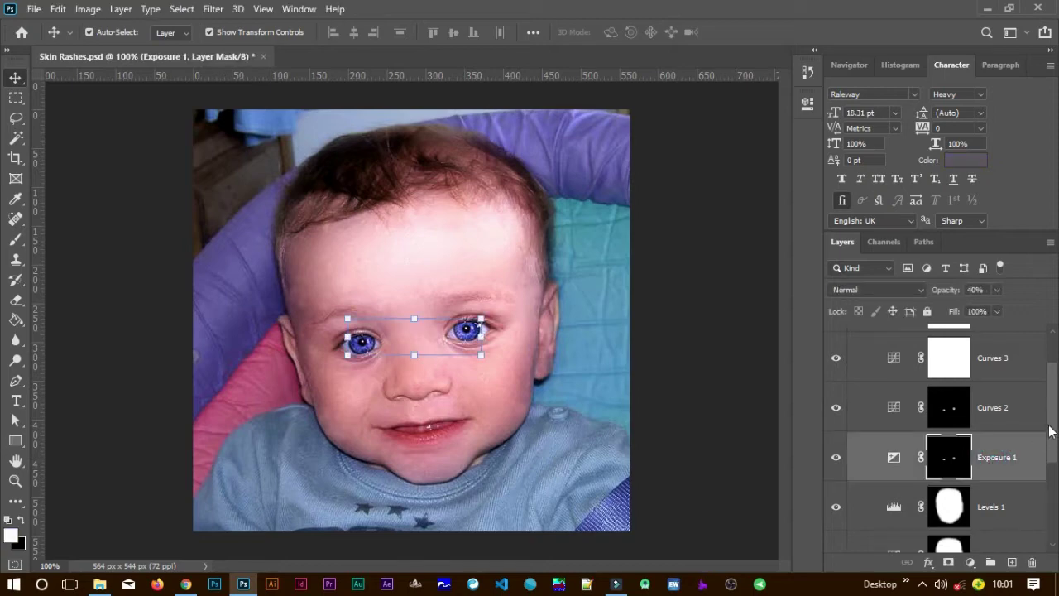
{"action": "left_click", "coordinate": [996, 411]}
{"action": "left_click_drag", "start_coordinate": [1055, 420], "coordinate": [1056, 384]}
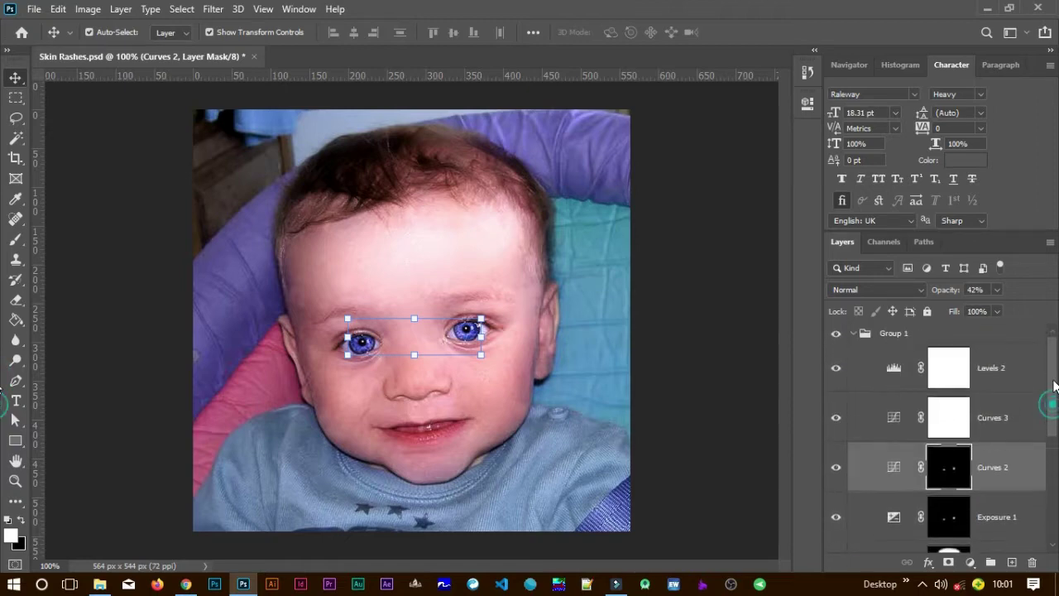
Collapse Group 1 and delete it so only the Skin Rashes photo layer remains.
{"action": "left_click", "coordinate": [856, 333]}
{"action": "left_click_drag", "start_coordinate": [869, 348], "coordinate": [1032, 562]}
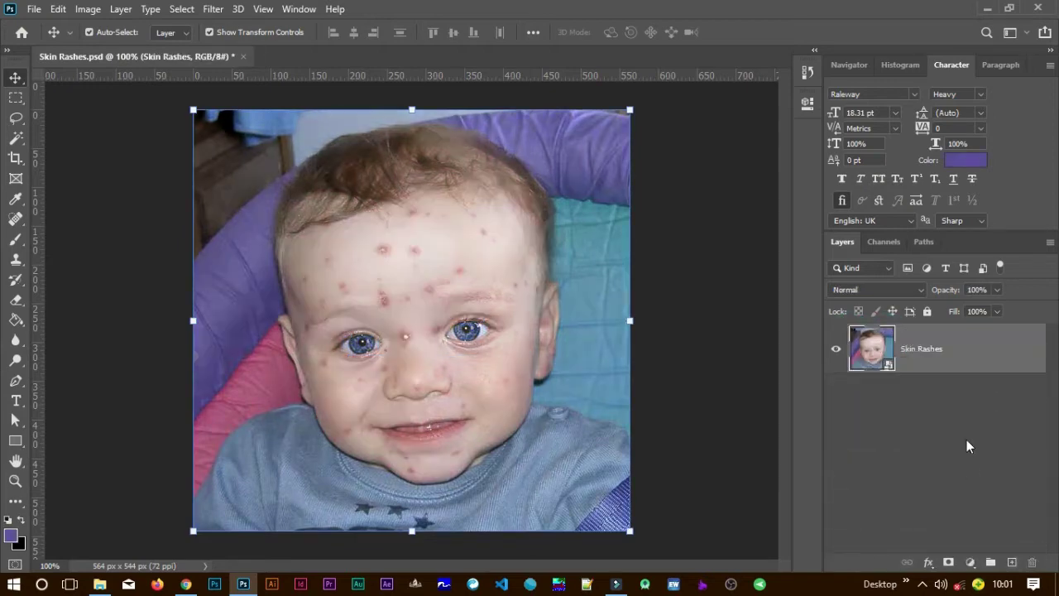
{"action": "left_click", "coordinate": [865, 450]}
Rasterize the Skin Rashes smart object layer.
{"action": "left_click", "coordinate": [970, 350]}
{"action": "right_click", "coordinate": [967, 349]}
{"action": "left_click", "coordinate": [788, 291]}
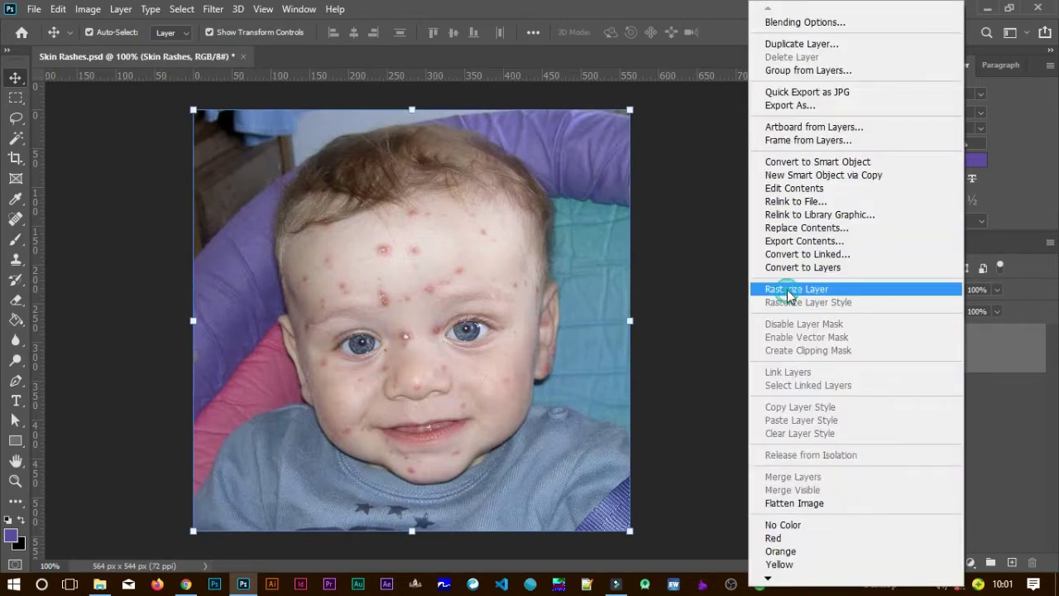
{"action": "left_click", "coordinate": [943, 449]}
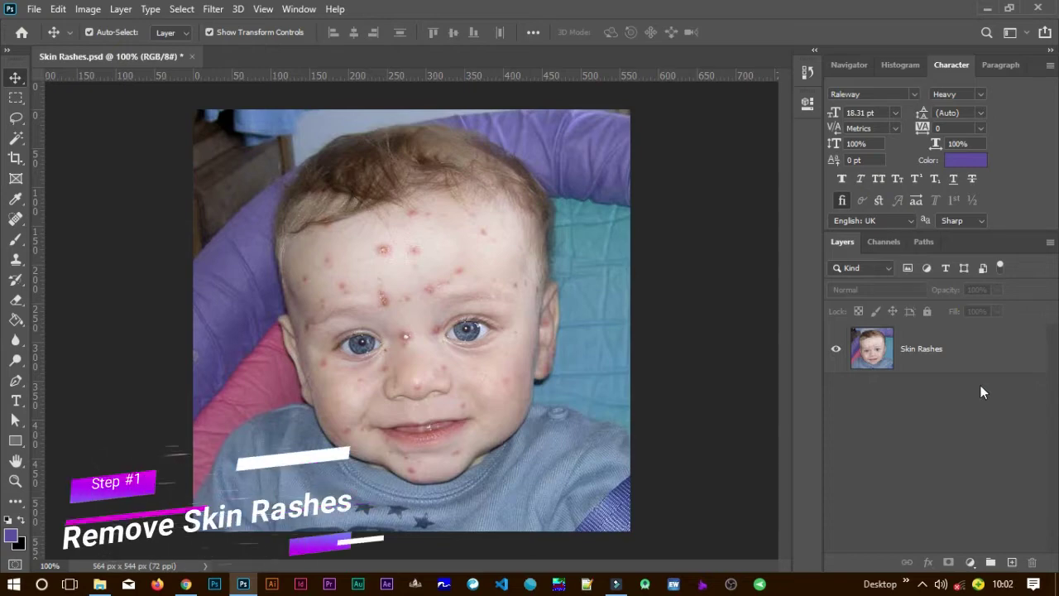
Flatten the image into a Background layer and duplicate that layer.
{"action": "right_click", "coordinate": [977, 352]}
{"action": "left_click", "coordinate": [805, 485]}
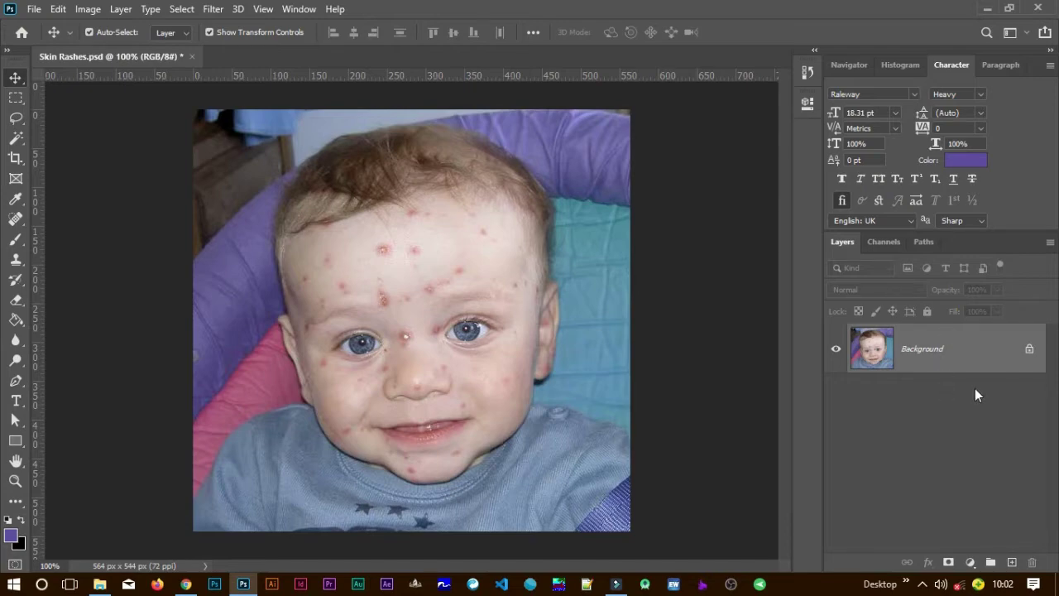
{"action": "key", "text": "ctrl+j"}
{"action": "key", "text": "ctrl+j"}
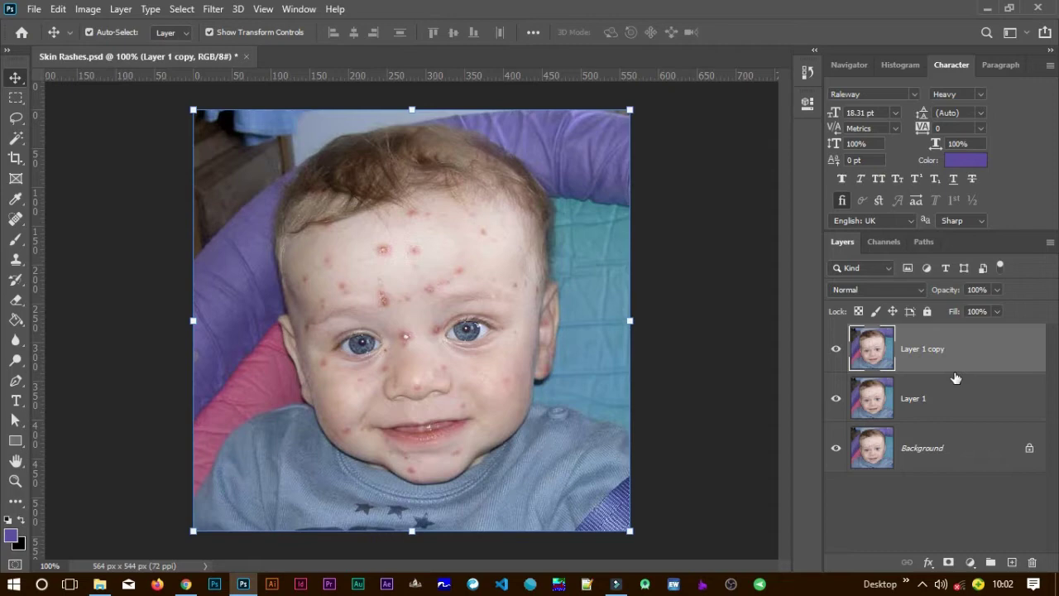
{"action": "left_click", "coordinate": [836, 350]}
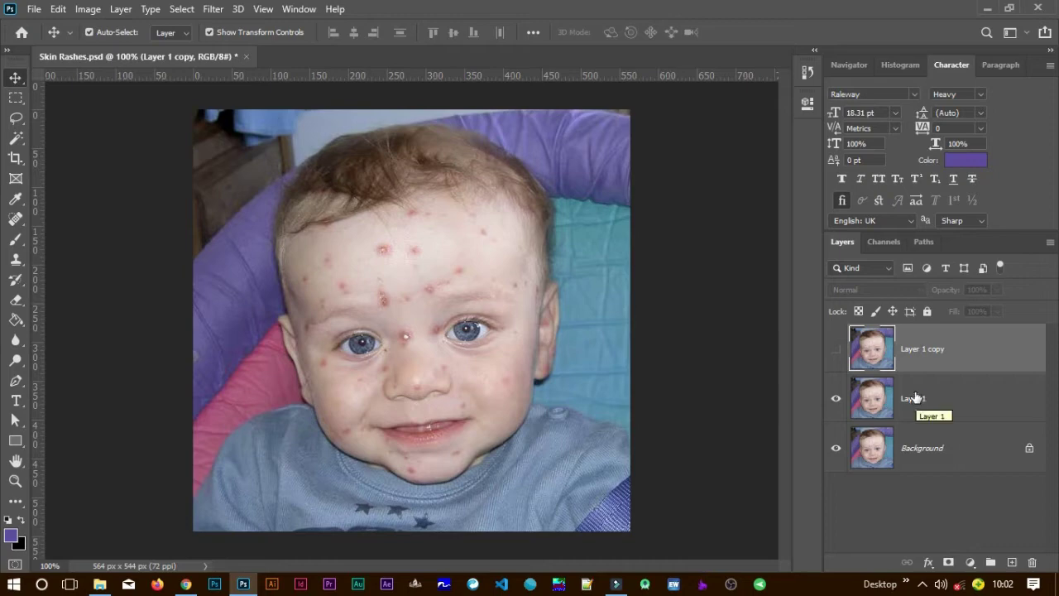
{"action": "left_click_drag", "start_coordinate": [967, 341], "coordinate": [1035, 565]}
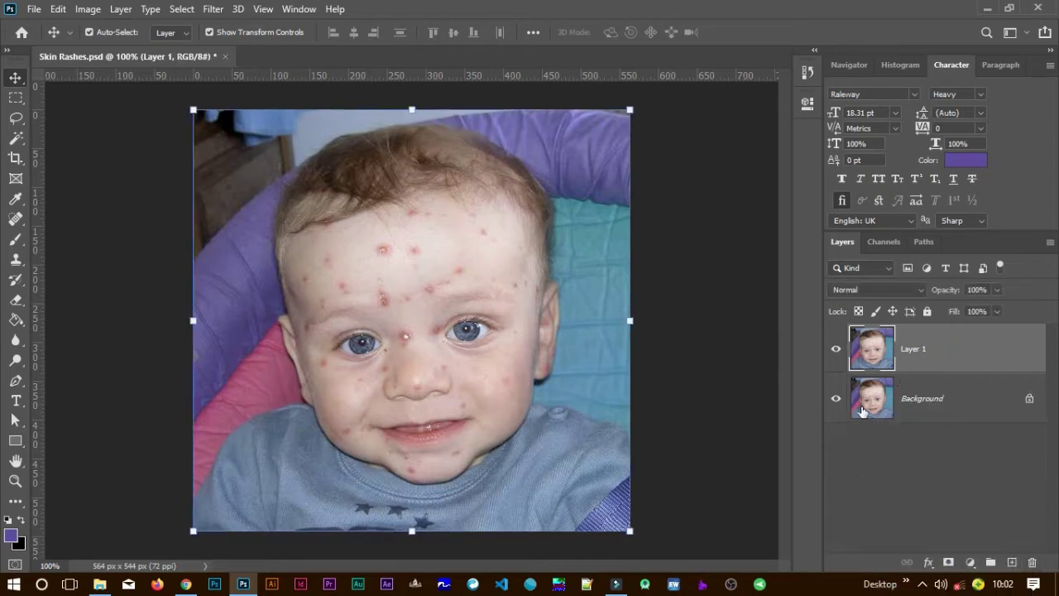
With the Clone Stamp on Layer 1, sample clear mid-forehead skin and paint it over the large red spot just left of the forehead's centre.
{"action": "left_click", "coordinate": [949, 351]}
{"action": "left_click", "coordinate": [22, 263]}
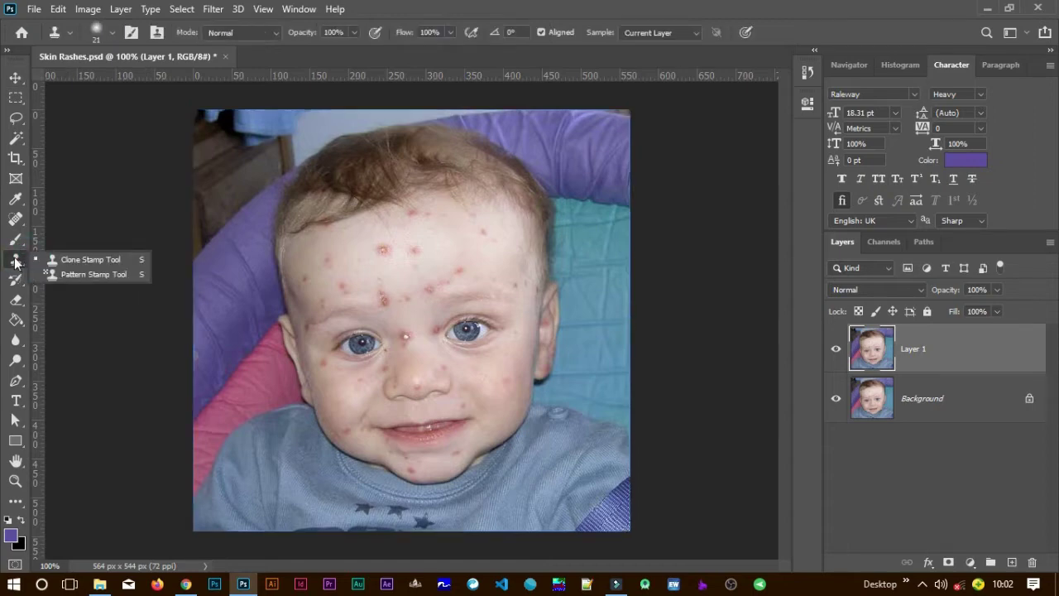
{"action": "left_click", "coordinate": [104, 261]}
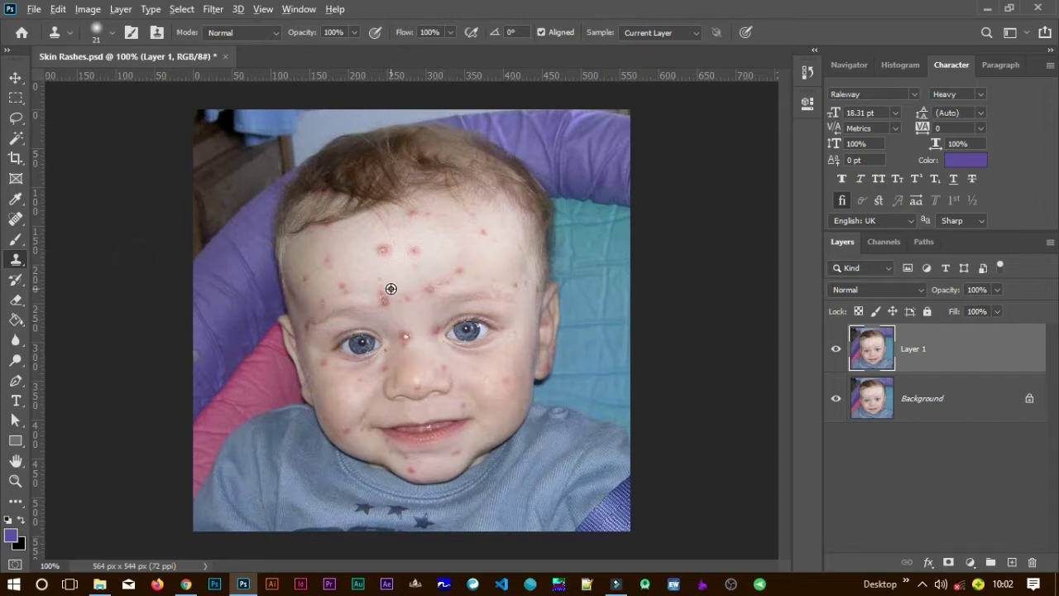
{"action": "scroll", "coordinate": [391, 288], "scroll_direction": "up", "scroll_amount": 3}
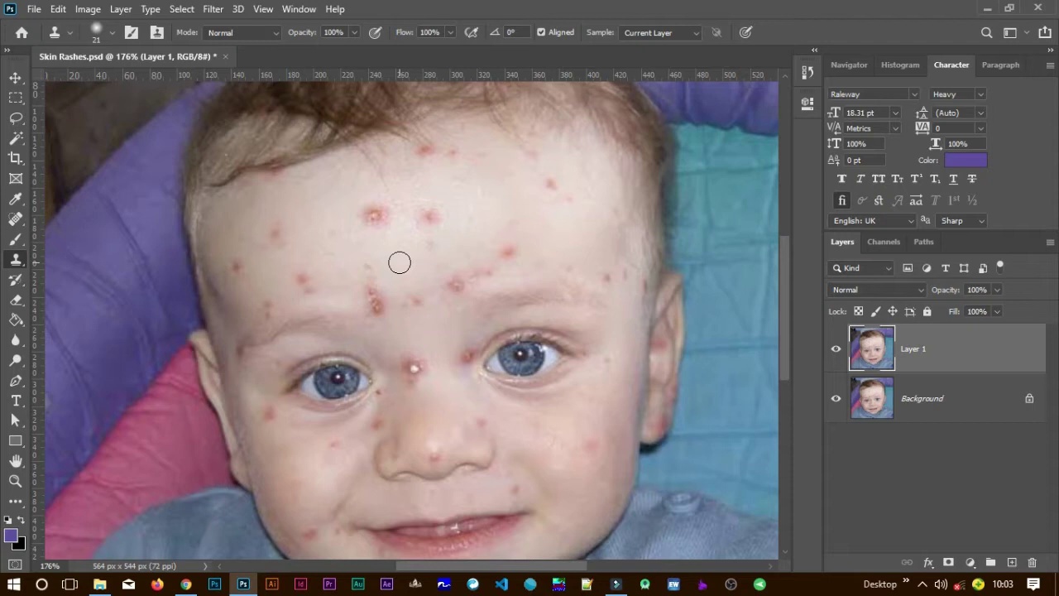
{"action": "key", "text": "alt"}
{"action": "left_click", "coordinate": [399, 262], "text": "alt"}
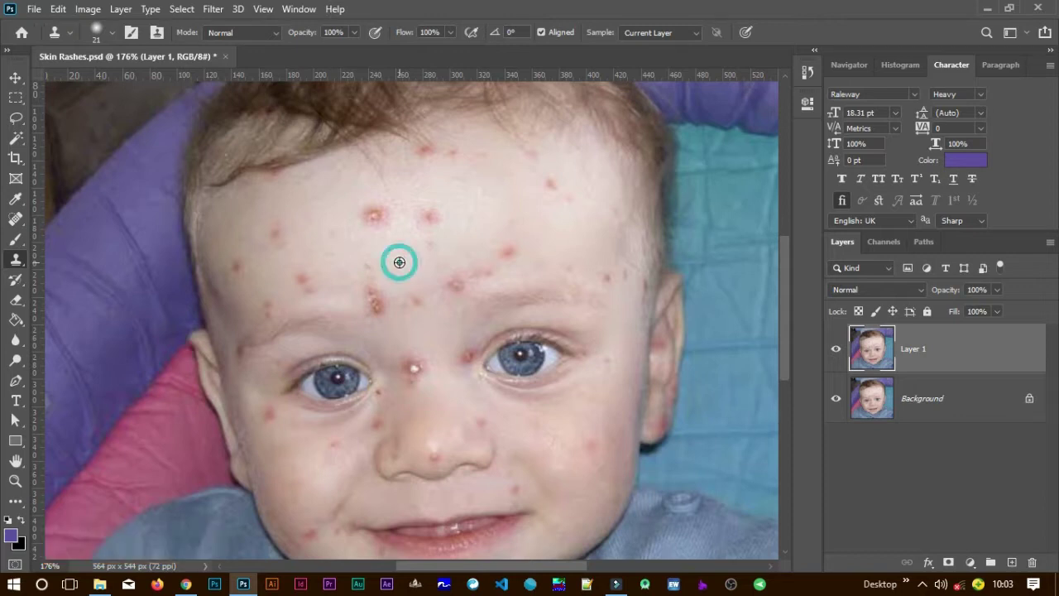
{"action": "left_click", "coordinate": [378, 219]}
{"action": "left_click", "coordinate": [367, 218]}
{"action": "left_click_drag", "start_coordinate": [367, 213], "coordinate": [390, 211]}
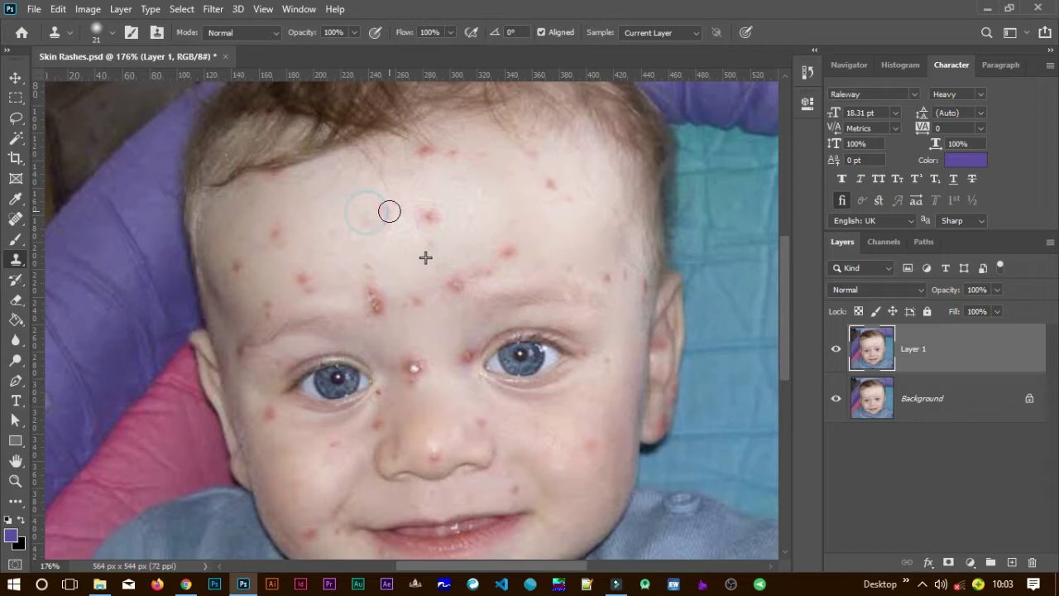
Set the Clone Stamp flow to 62% and clone clear skin over the second red spot near the forehead's centre.
{"action": "left_click", "coordinate": [452, 32]}
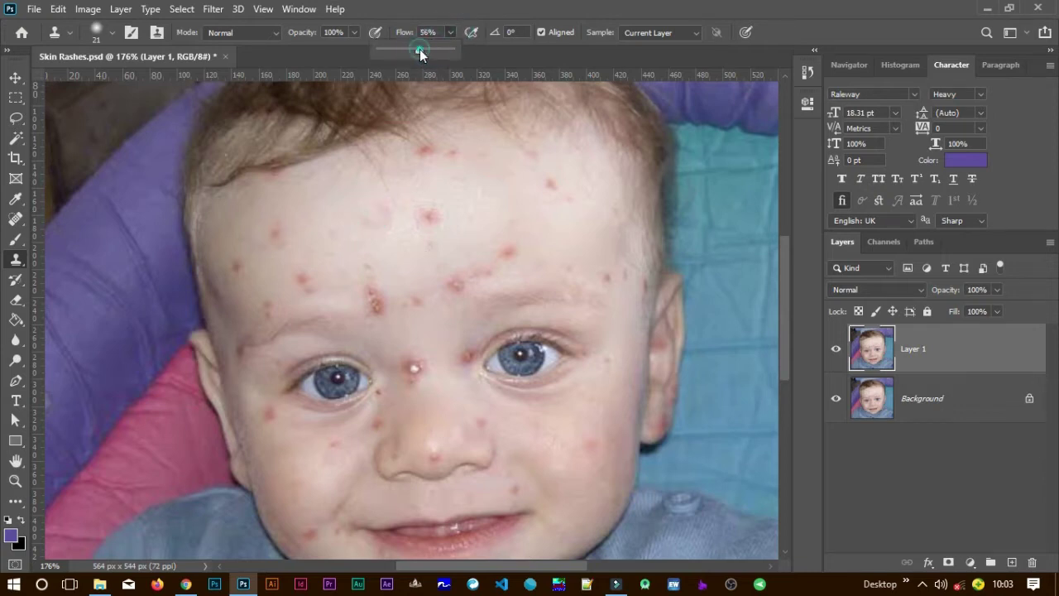
{"action": "left_click_drag", "start_coordinate": [420, 52], "coordinate": [423, 52]}
{"action": "left_click", "coordinate": [420, 254], "text": "alt"}
{"action": "left_click", "coordinate": [430, 245]}
{"action": "left_click", "coordinate": [434, 241]}
{"action": "left_click", "coordinate": [457, 232]}
{"action": "left_click", "coordinate": [428, 215]}
{"action": "left_click", "coordinate": [420, 210]}
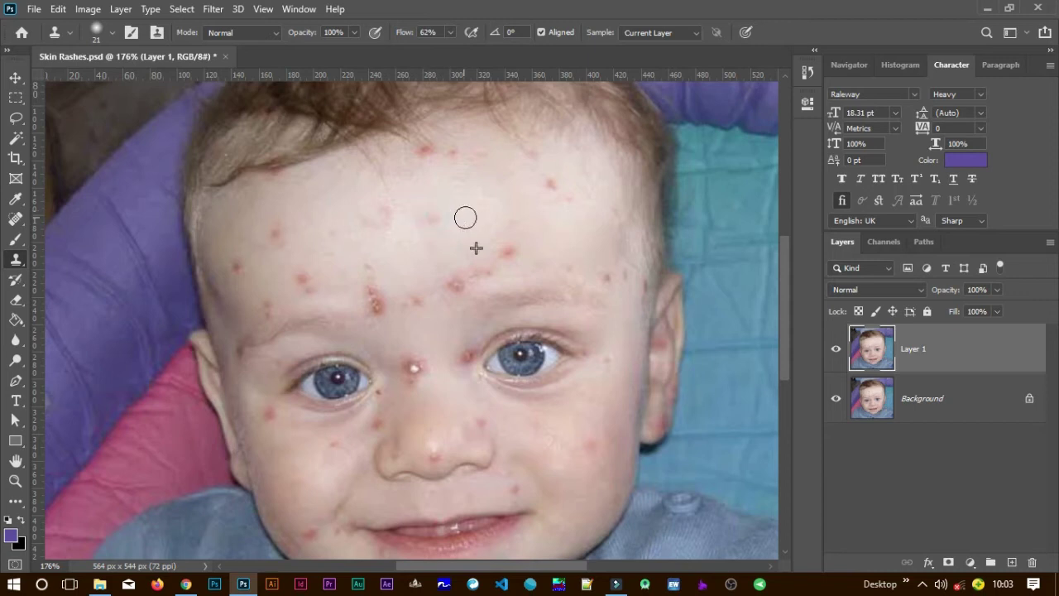
{"action": "left_click", "coordinate": [426, 215]}
Clone clear forehead skin over the remaining redness of the large spot just left of the forehead's centre.
{"action": "left_click", "coordinate": [401, 255]}
{"action": "left_click", "coordinate": [383, 210]}
{"action": "left_click", "coordinate": [384, 208]}
{"action": "left_click", "coordinate": [361, 218]}
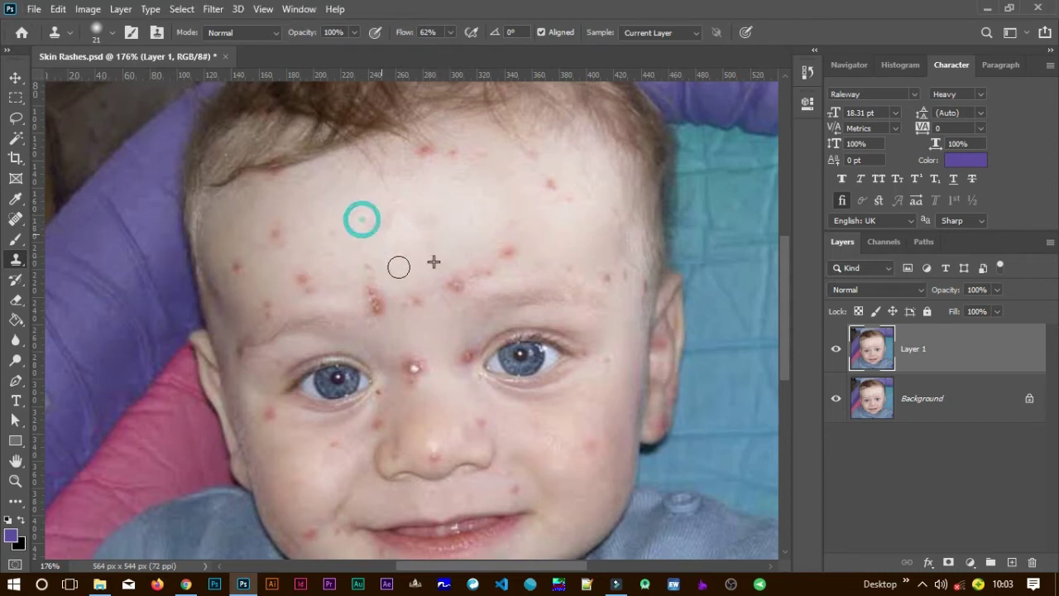
{"action": "left_click", "coordinate": [398, 265]}
{"action": "left_click", "coordinate": [387, 221]}
Clone nearby clear skin over the cluster of red spots above the inner end of the left-hand eyebrow.
{"action": "left_click", "coordinate": [409, 279]}
{"action": "left_click", "coordinate": [371, 290]}
{"action": "left_click", "coordinate": [389, 313]}
{"action": "left_click", "coordinate": [394, 293], "text": "alt"}
{"action": "left_click", "coordinate": [379, 307]}
{"action": "left_click", "coordinate": [406, 274]}
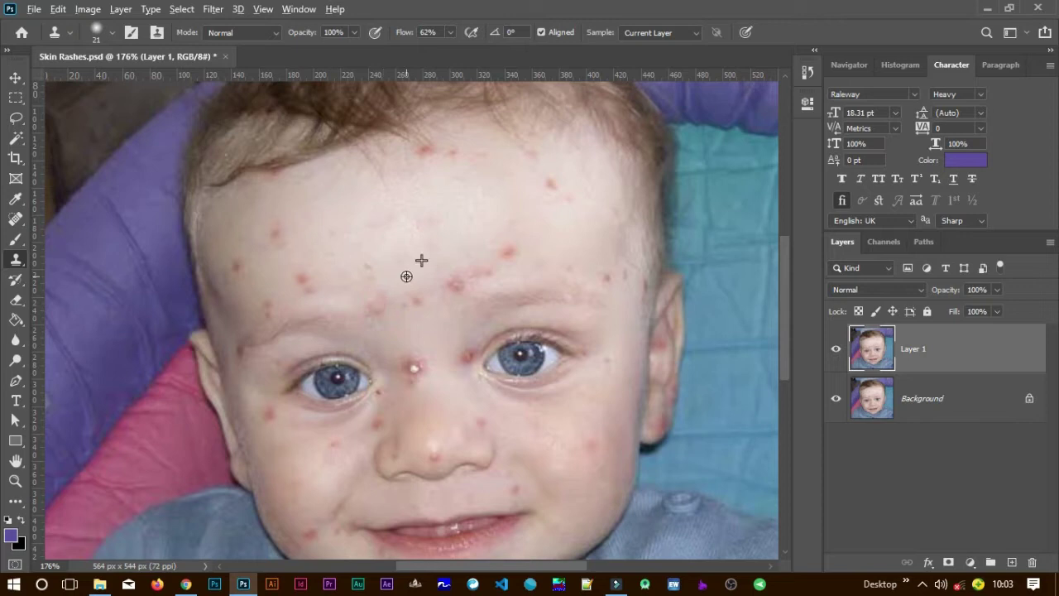
{"action": "left_click", "coordinate": [361, 265]}
{"action": "left_click", "coordinate": [394, 274], "text": "alt"}
{"action": "left_click", "coordinate": [373, 304]}
Sample clear skin above the nose bridge and clone it over the small faint spot between the eyebrows.
{"action": "left_click", "coordinate": [405, 284], "text": "alt"}
{"action": "left_click", "coordinate": [412, 310]}
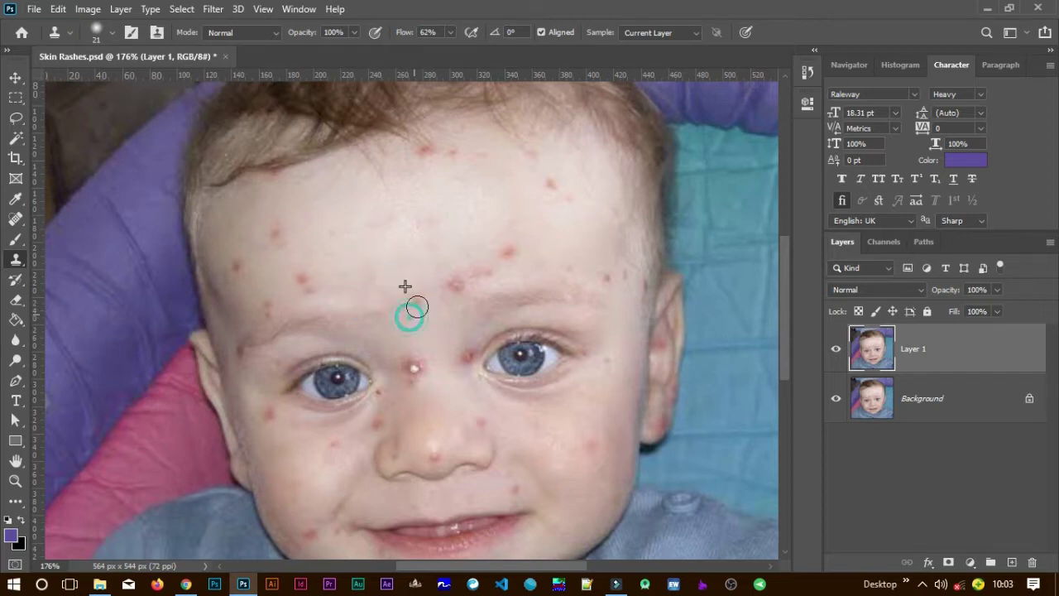
{"action": "left_click", "coordinate": [415, 296]}
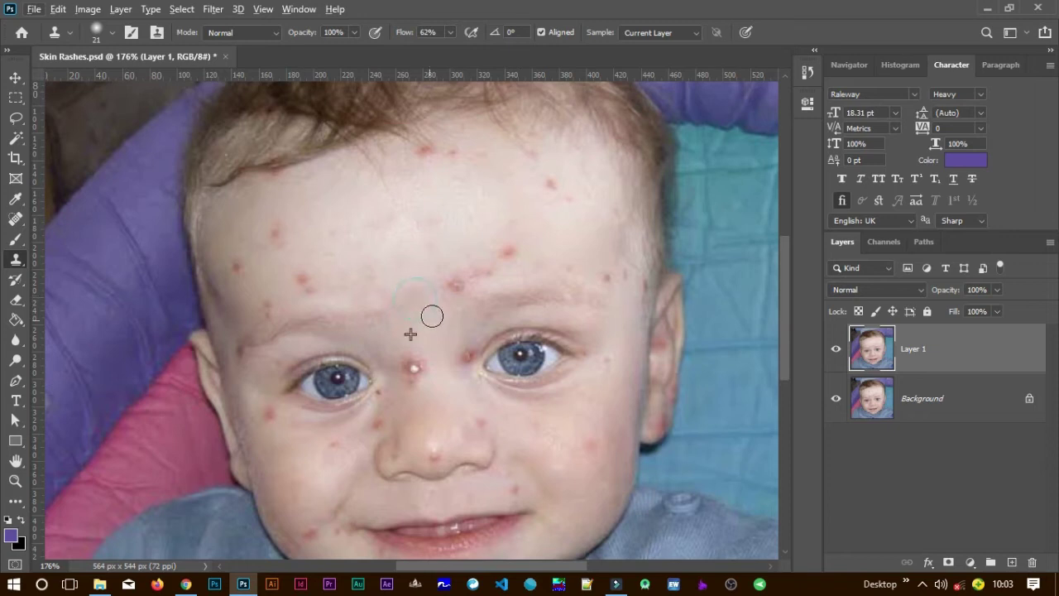
Clone clear forehead skin over the row of red spots above the inner end of the right-hand eyebrow.
{"action": "left_click", "coordinate": [456, 279]}
{"action": "left_click", "coordinate": [483, 271]}
{"action": "left_click", "coordinate": [455, 286]}
{"action": "left_click", "coordinate": [429, 265]}
{"action": "left_click", "coordinate": [505, 242]}
{"action": "left_click", "coordinate": [504, 255]}
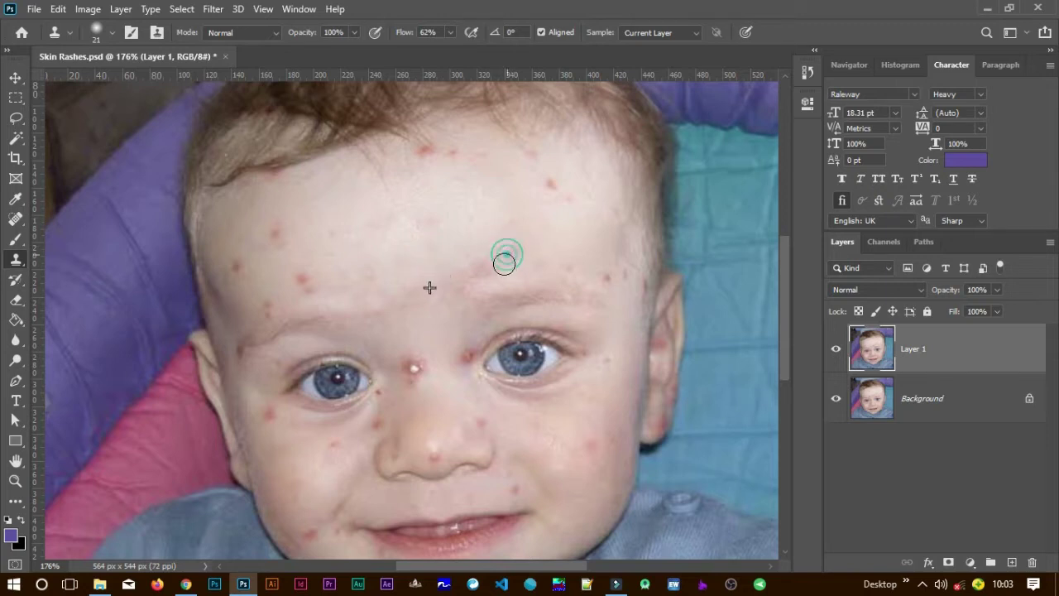
Sample clear forehead skin and clone it over the red spot high on the forehead above the right-hand eye.
{"action": "left_click", "coordinate": [534, 215]}
{"action": "left_click", "coordinate": [506, 221]}
{"action": "left_click", "coordinate": [514, 213]}
{"action": "left_click", "coordinate": [534, 224]}
{"action": "left_click", "coordinate": [568, 209]}
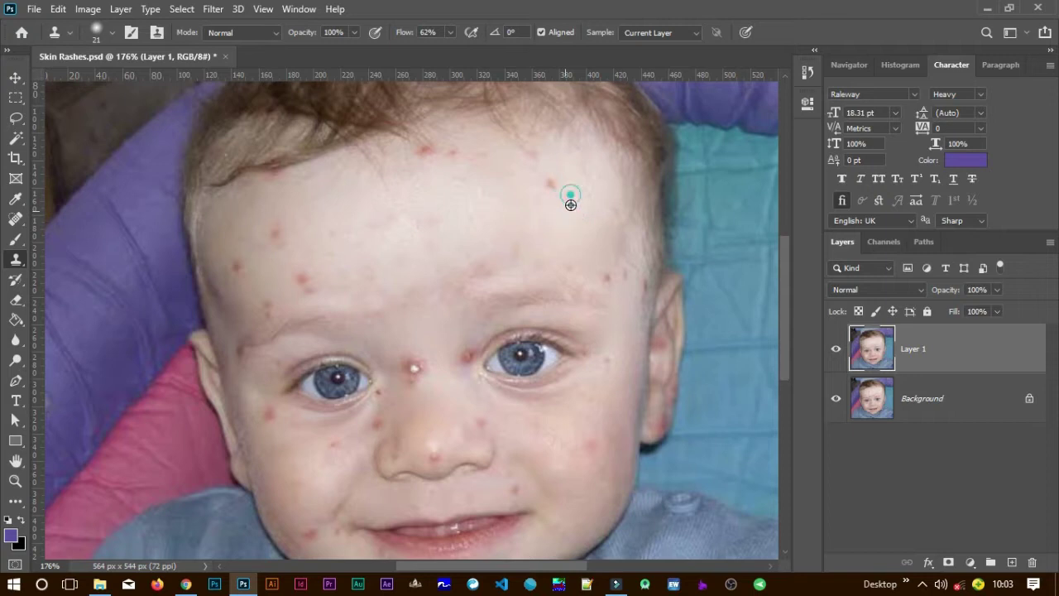
{"action": "left_click", "coordinate": [579, 203]}
{"action": "left_click", "coordinate": [551, 177]}
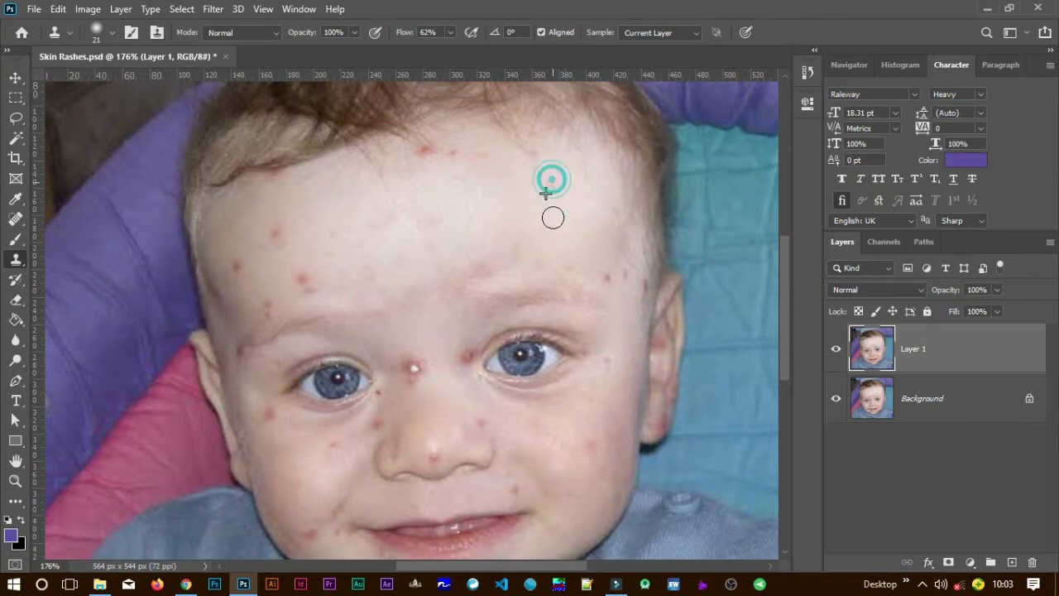
{"action": "left_click", "coordinate": [553, 208], "text": "alt"}
{"action": "left_click", "coordinate": [552, 182]}
{"action": "left_click", "coordinate": [553, 180]}
Clone clear forehead skin over the row of red spots just below the hairline.
{"action": "left_click", "coordinate": [510, 197]}
{"action": "left_click", "coordinate": [533, 155]}
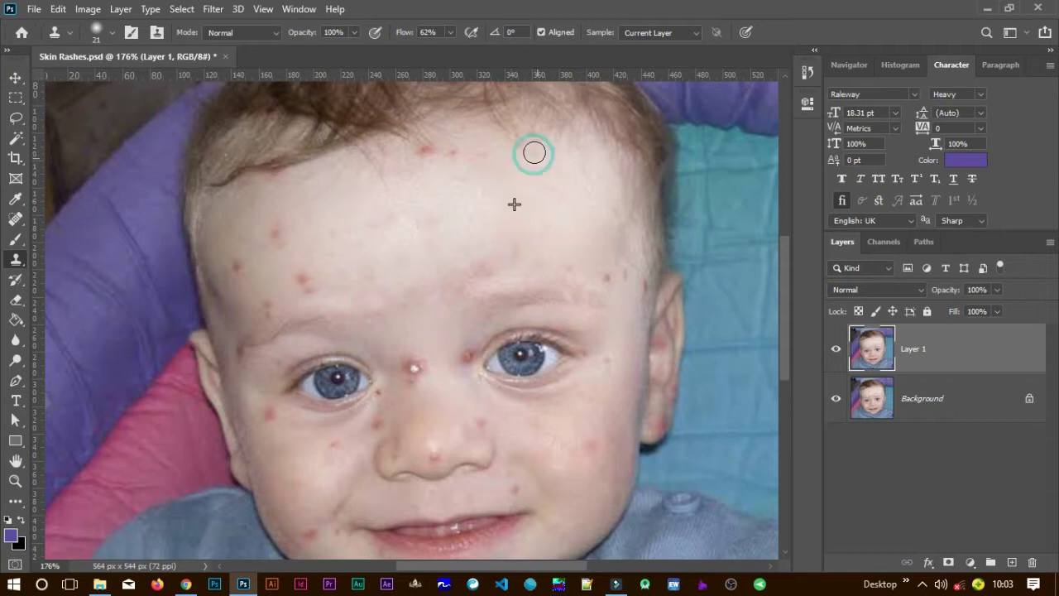
{"action": "left_click", "coordinate": [485, 159]}
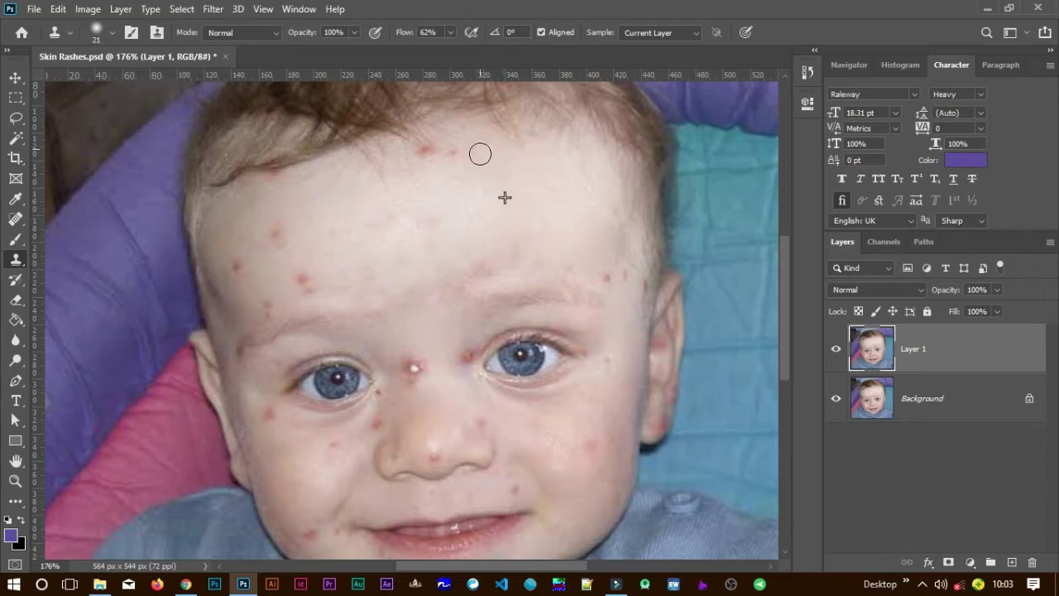
{"action": "left_click", "coordinate": [483, 183]}
{"action": "left_click", "coordinate": [456, 149]}
{"action": "left_click", "coordinate": [428, 152]}
{"action": "left_click", "coordinate": [439, 178]}
Clone clear skin over the red spot above the left-hand eyebrow and the one higher on that side of the forehead.
{"action": "left_click", "coordinate": [314, 263]}
{"action": "left_click", "coordinate": [308, 284]}
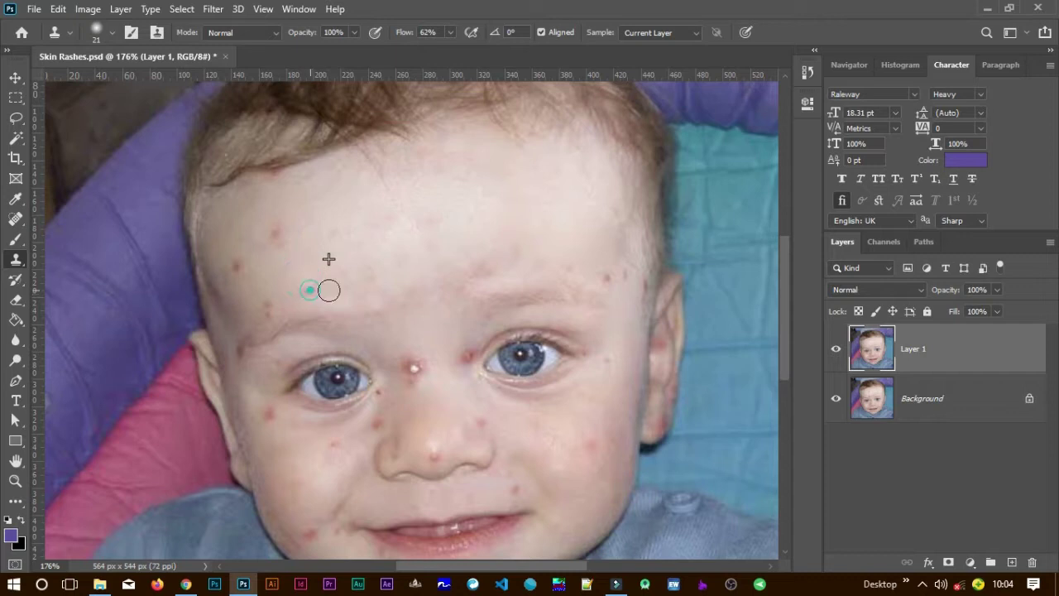
{"action": "left_click", "coordinate": [320, 247], "text": "alt"}
{"action": "left_click", "coordinate": [280, 230]}
{"action": "left_click", "coordinate": [278, 225]}
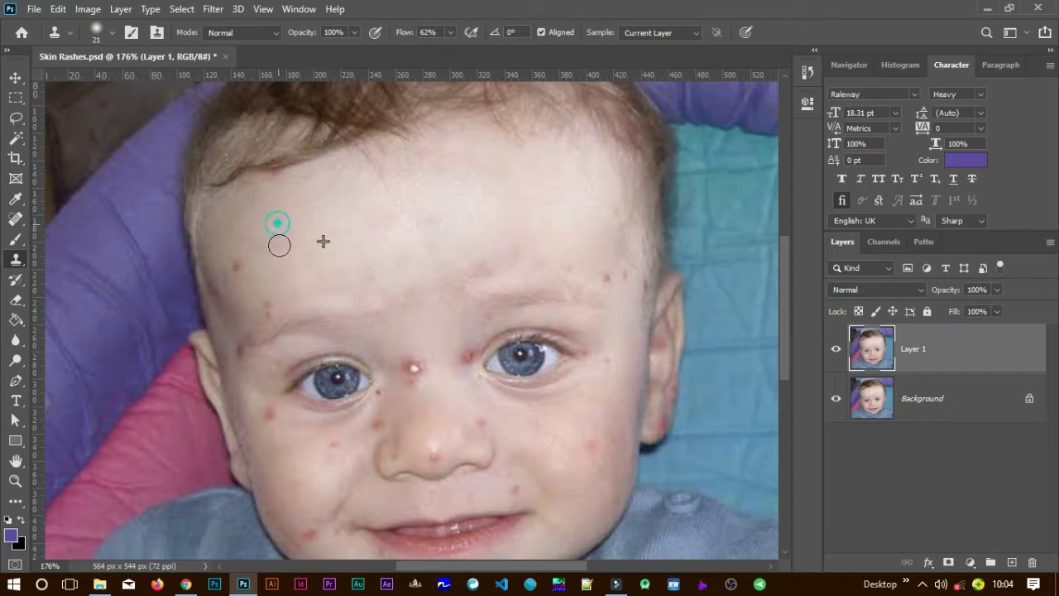
Blend the left-hand side of the forehead and clone over the spots near the temple and the eyebrow's outer end.
{"action": "left_click", "coordinate": [277, 213]}
{"action": "left_click", "coordinate": [282, 241]}
{"action": "left_click", "coordinate": [282, 248]}
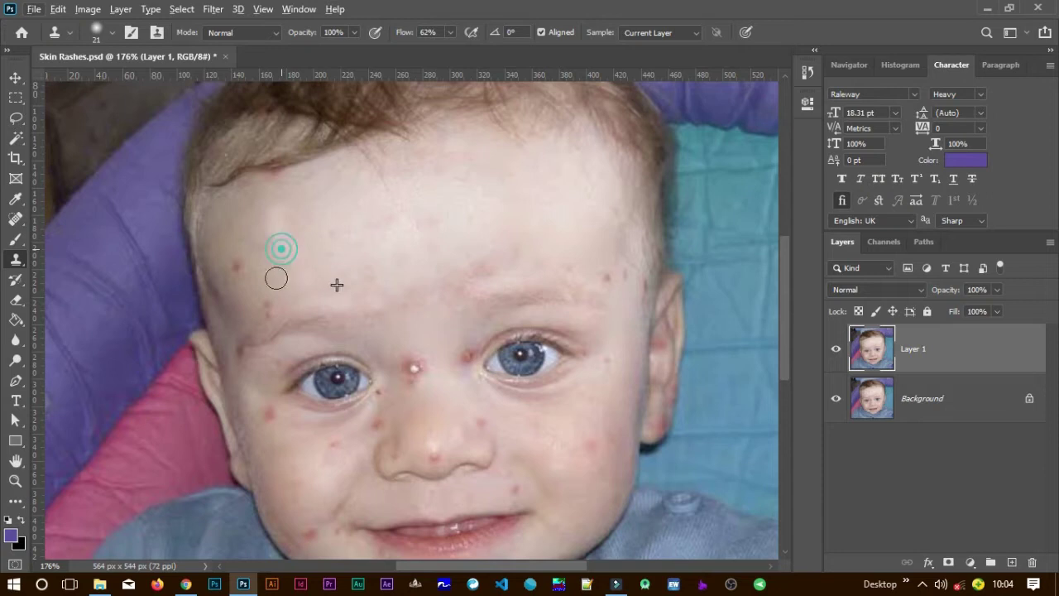
{"action": "left_click", "coordinate": [287, 283], "text": "alt"}
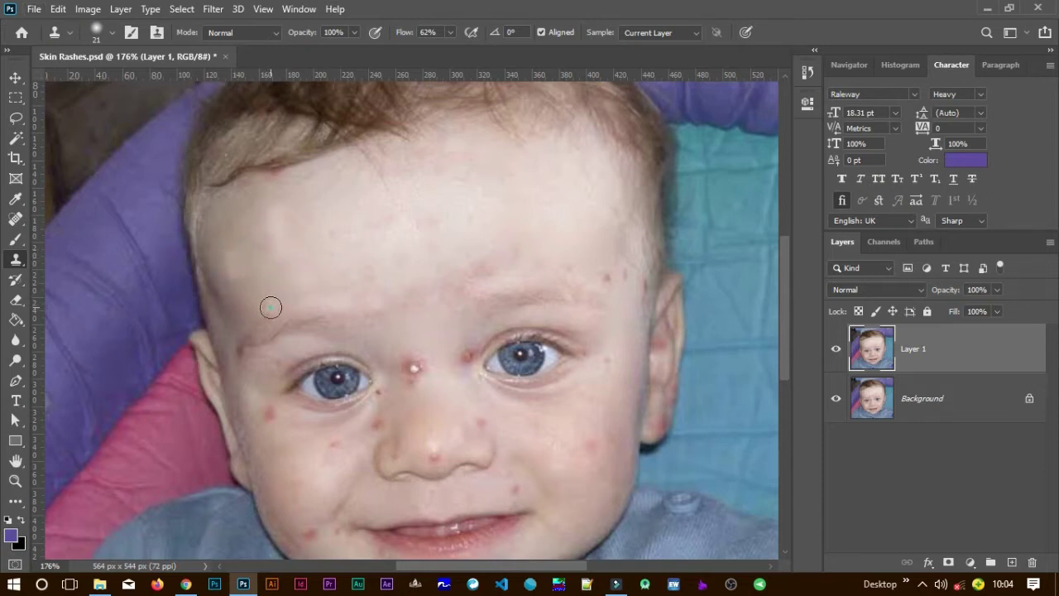
{"action": "left_click_drag", "start_coordinate": [259, 305], "coordinate": [276, 311]}
Sample clear skin between the eyebrows and clone it over the large white-headed red spot on the nose bridge.
{"action": "left_click", "coordinate": [427, 340], "text": "alt"}
{"action": "left_click", "coordinate": [410, 360]}
{"action": "left_click", "coordinate": [419, 326], "text": "alt"}
{"action": "left_click", "coordinate": [406, 364]}
{"action": "left_click", "coordinate": [413, 366]}
{"action": "left_click", "coordinate": [418, 366]}
{"action": "left_click", "coordinate": [447, 367]}
{"action": "left_click", "coordinate": [414, 366]}
{"action": "left_click", "coordinate": [407, 382]}
Blend the remaining redness on the nose bridge and clone over the red spot at the right-hand eye's inner corner.
{"action": "left_click", "coordinate": [415, 315], "text": "alt"}
{"action": "left_click", "coordinate": [417, 367]}
{"action": "mouse_move", "coordinate": [426, 373]}
{"action": "left_mouse_down"}
{"action": "mouse_move", "coordinate": [446, 345]}
{"action": "mouse_move", "coordinate": [424, 336]}
{"action": "mouse_move", "coordinate": [450, 361]}
{"action": "left_mouse_up"}
{"action": "left_click", "coordinate": [422, 336], "text": "alt"}
{"action": "left_click", "coordinate": [465, 360]}
Smooth the upper nose and clone its clear skin over the spot beside the nose on the right-hand side.
{"action": "left_click", "coordinate": [412, 362], "text": "alt"}
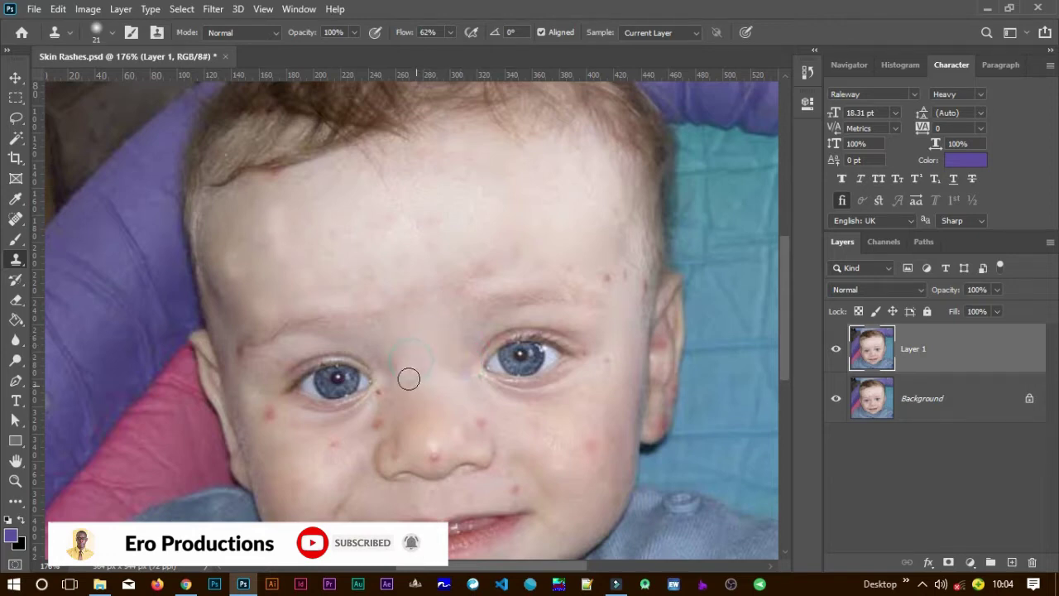
{"action": "left_click_drag", "start_coordinate": [418, 378], "coordinate": [439, 381]}
{"action": "left_click", "coordinate": [438, 377], "text": "alt"}
{"action": "left_click_drag", "start_coordinate": [477, 420], "coordinate": [491, 425]}
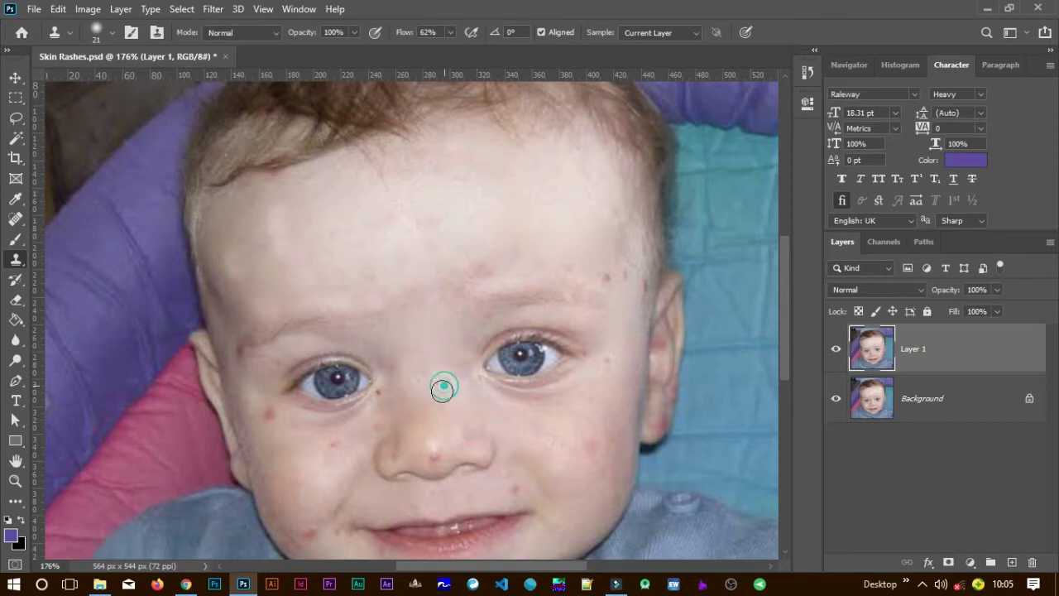
{"action": "left_click_drag", "start_coordinate": [429, 369], "coordinate": [428, 374]}
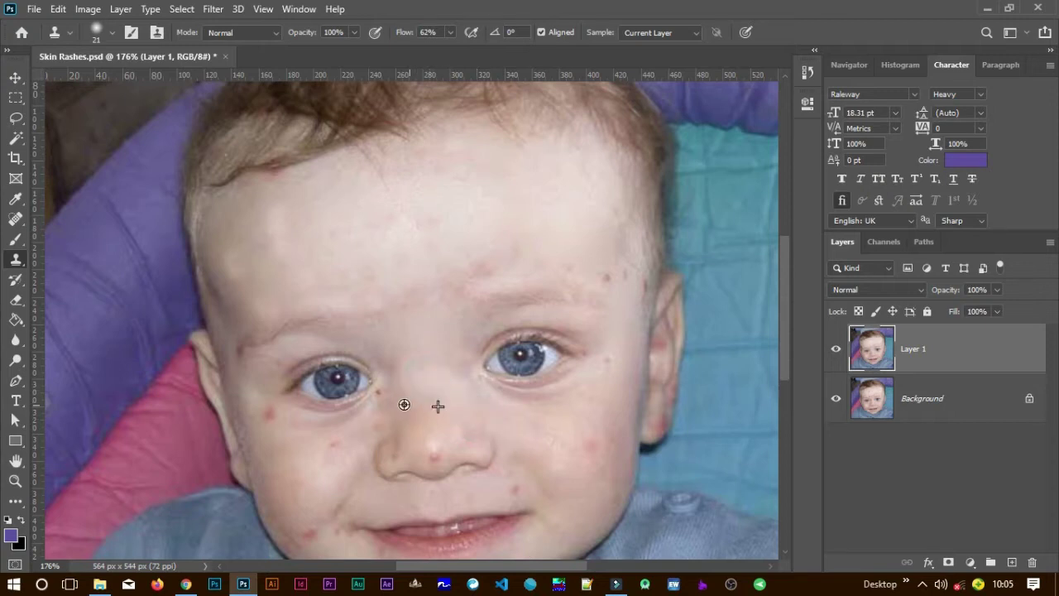
Clone clear nose skin over the two small spots between the left-hand eye's inner corner and the nostril.
{"action": "left_click", "coordinate": [383, 397]}
{"action": "left_click", "coordinate": [400, 409], "text": "alt"}
{"action": "left_click", "coordinate": [382, 394]}
{"action": "left_click_drag", "start_coordinate": [430, 404], "coordinate": [430, 398]}
{"action": "left_click", "coordinate": [382, 426]}
Sample clear skin beside the nose and clone it over the red spot on the nose tip.
{"action": "left_click", "coordinate": [462, 413], "text": "alt"}
{"action": "left_click", "coordinate": [436, 462]}
{"action": "left_click", "coordinate": [434, 457]}
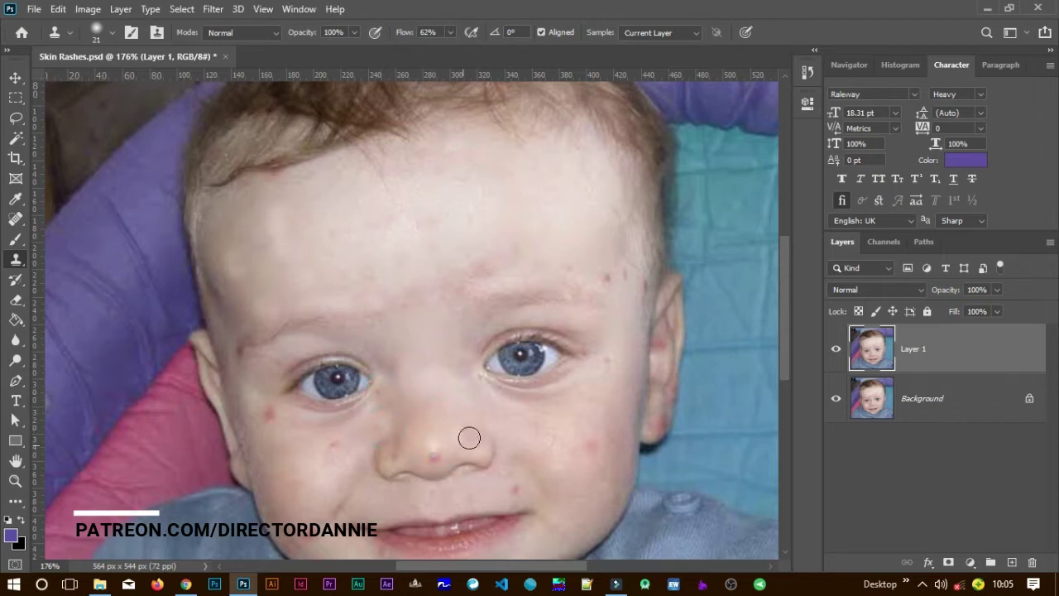
{"action": "left_click", "coordinate": [493, 425], "text": "alt"}
{"action": "left_click", "coordinate": [427, 455]}
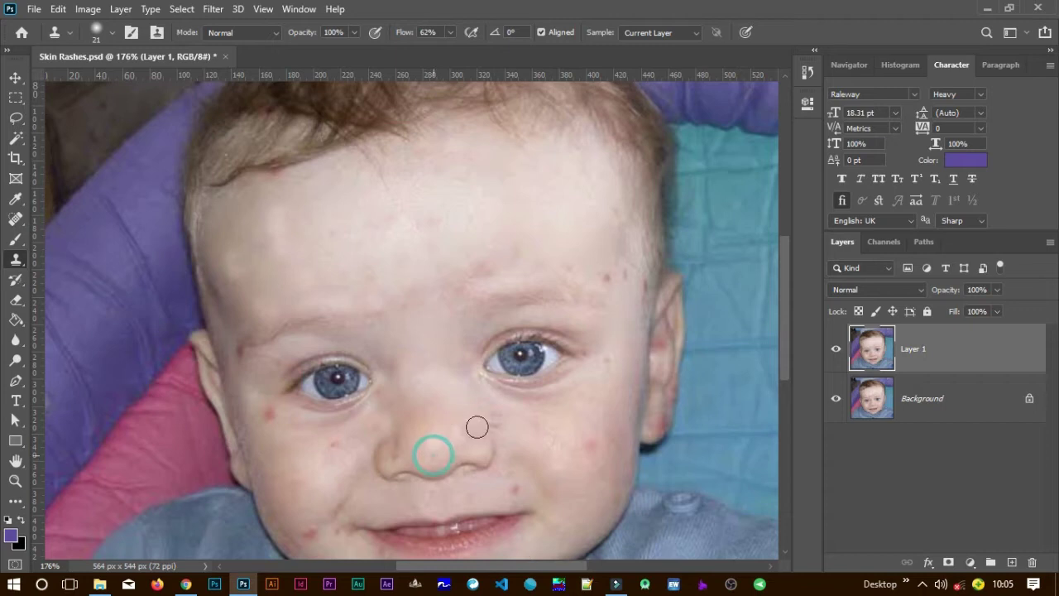
Clone clear cheek skin over the mark beside the right-hand nostril and the large red spot on the right-hand cheek.
{"action": "left_click", "coordinate": [529, 431], "text": "alt"}
{"action": "left_click", "coordinate": [496, 420]}
{"action": "left_click", "coordinate": [489, 415]}
{"action": "left_click", "coordinate": [563, 441]}
{"action": "left_click", "coordinate": [562, 438], "text": "alt"}
{"action": "left_click", "coordinate": [592, 446]}
{"action": "left_click", "coordinate": [583, 445]}
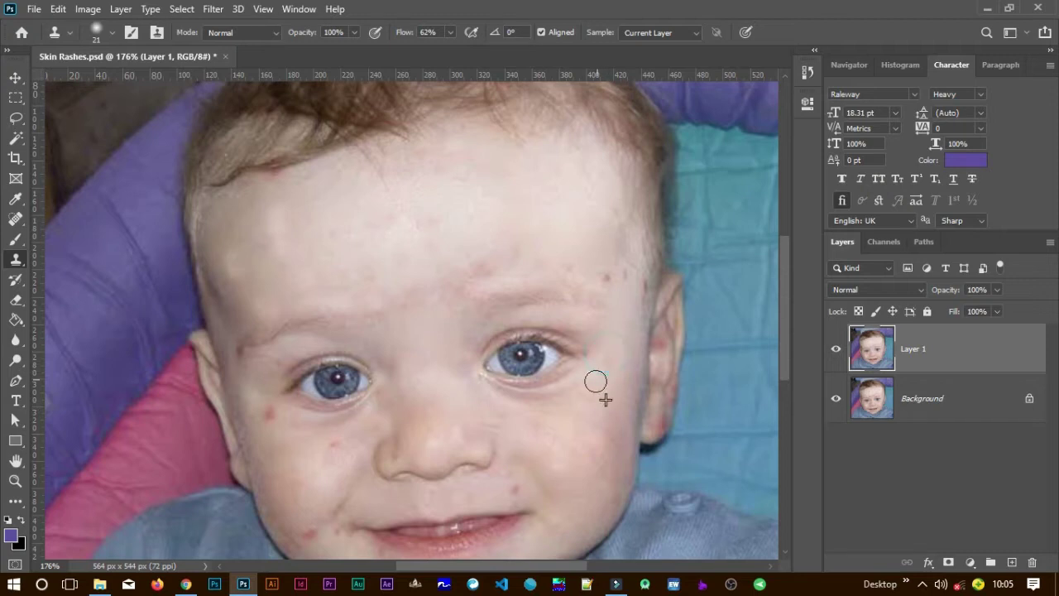
Sample clear skin beside the right-hand eye and clone it over the three red spots near the temple.
{"action": "left_click", "coordinate": [585, 354], "text": "alt"}
{"action": "left_click", "coordinate": [620, 306], "text": "alt"}
{"action": "left_click", "coordinate": [607, 278]}
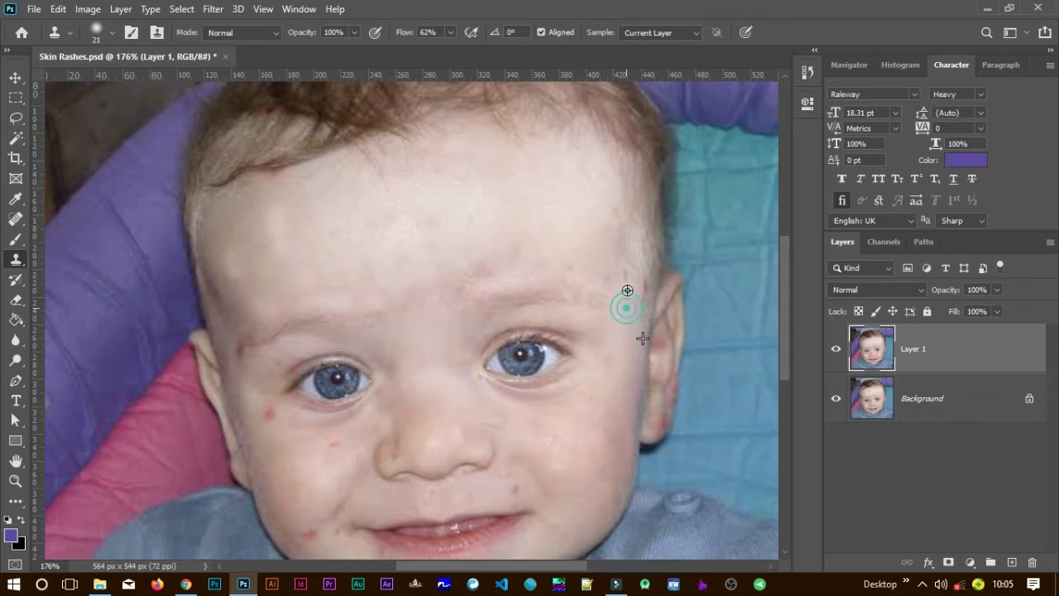
{"action": "left_click", "coordinate": [625, 273]}
{"action": "left_click", "coordinate": [622, 275]}
{"action": "left_click", "coordinate": [627, 314], "text": "alt"}
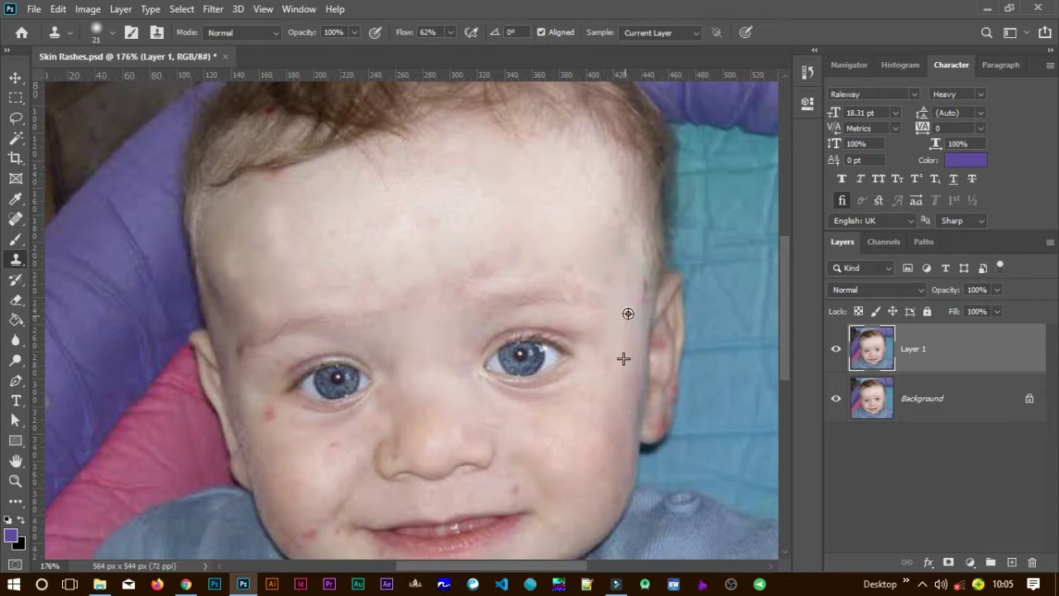
{"action": "left_click", "coordinate": [640, 287]}
Clone clear skin over the faint marks above the outer end of the right-hand eyebrow.
{"action": "left_click", "coordinate": [622, 351], "text": "alt"}
{"action": "left_click", "coordinate": [603, 272]}
{"action": "left_click", "coordinate": [603, 272]}
{"action": "left_click", "coordinate": [584, 258]}
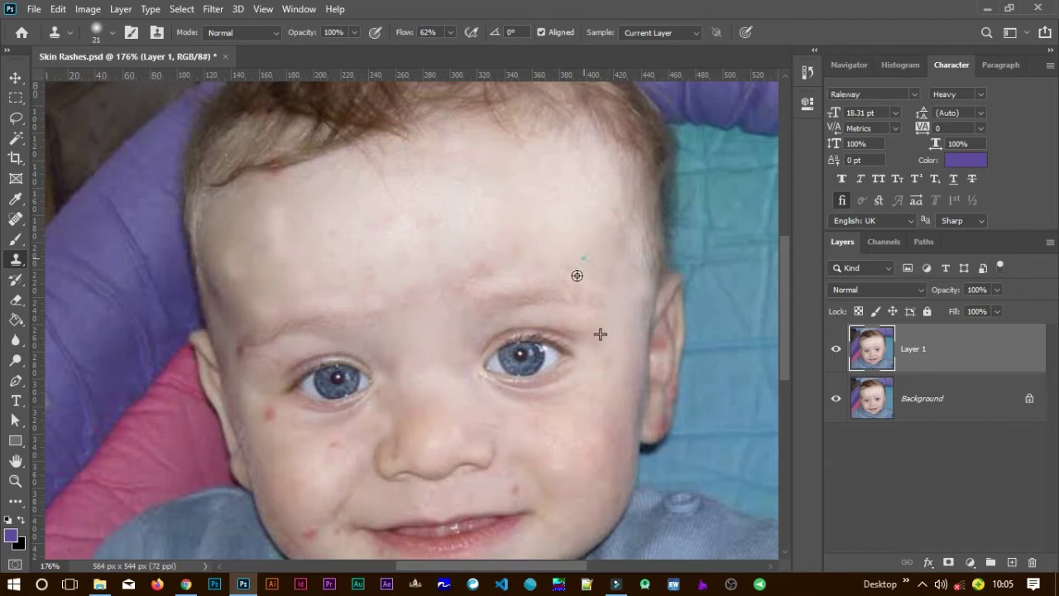
{"action": "left_click", "coordinate": [579, 262], "text": "alt"}
{"action": "left_click", "coordinate": [387, 334]}
Clone clear cheek skin over the two red spots below the left-hand eye and blend the surrounding cheek.
{"action": "left_click_drag", "start_coordinate": [508, 229], "coordinate": [522, 210]}
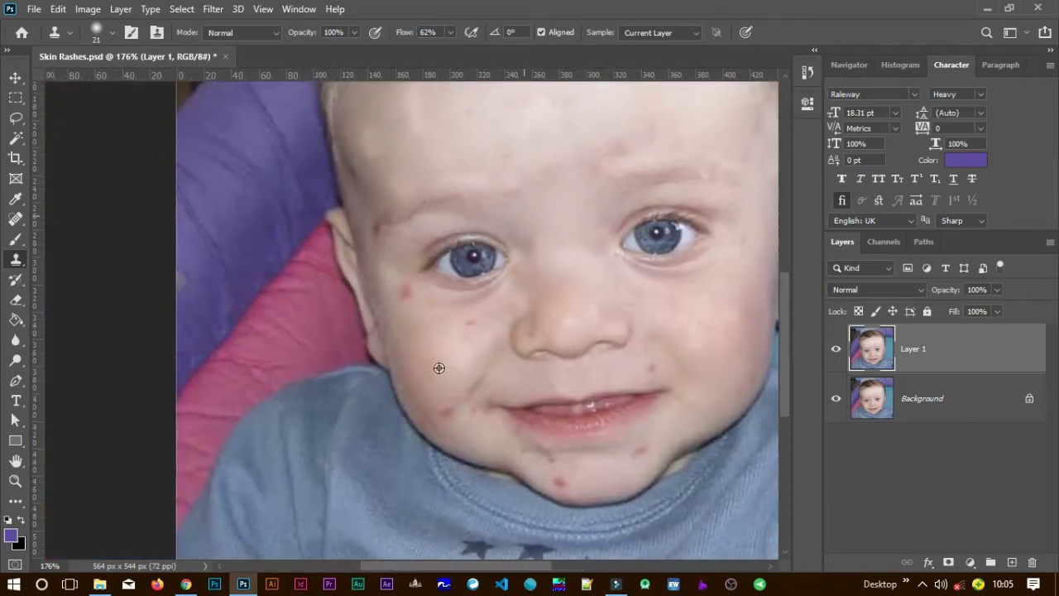
{"action": "left_click", "coordinate": [430, 340], "text": "alt"}
{"action": "left_click_drag", "start_coordinate": [466, 304], "coordinate": [473, 325]}
{"action": "left_click", "coordinate": [420, 315], "text": "alt"}
{"action": "left_click", "coordinate": [404, 290]}
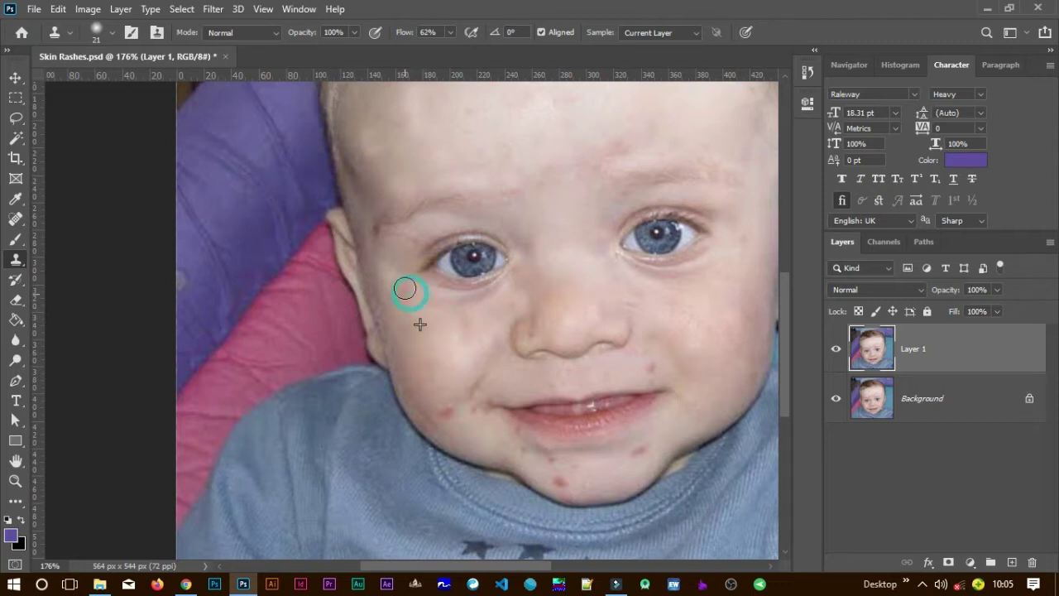
{"action": "left_click", "coordinate": [448, 326], "text": "alt"}
{"action": "left_click", "coordinate": [459, 321]}
{"action": "left_click_drag", "start_coordinate": [459, 321], "coordinate": [418, 333]}
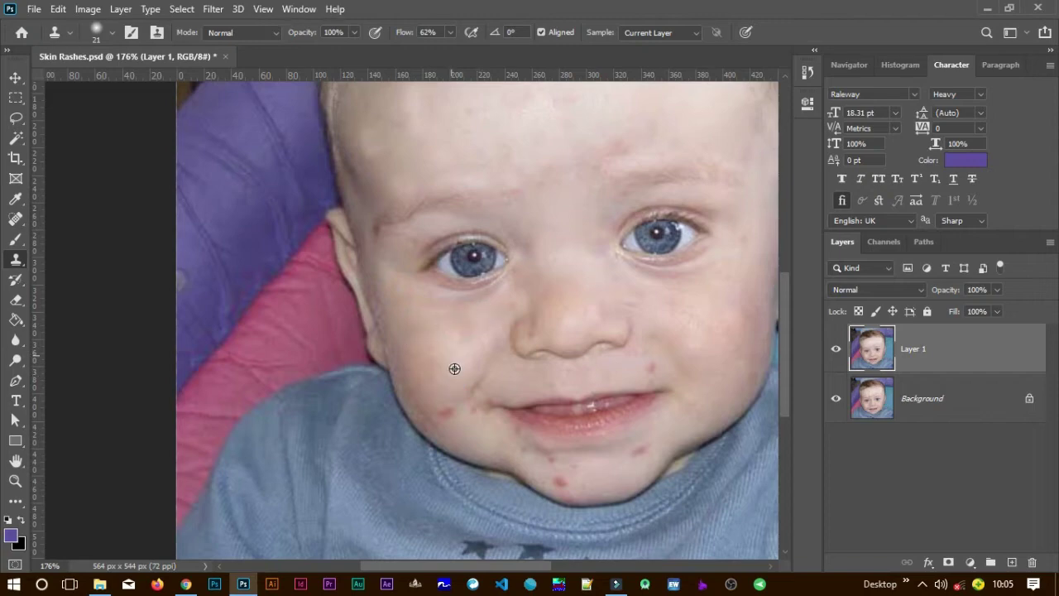
Clone clear skin over the red spots on the lower left-hand cheek and beside that corner of the mouth.
{"action": "left_click", "coordinate": [448, 411]}
{"action": "left_click", "coordinate": [428, 406]}
{"action": "left_click", "coordinate": [470, 442]}
{"action": "left_click_drag", "start_coordinate": [466, 430], "coordinate": [450, 331]}
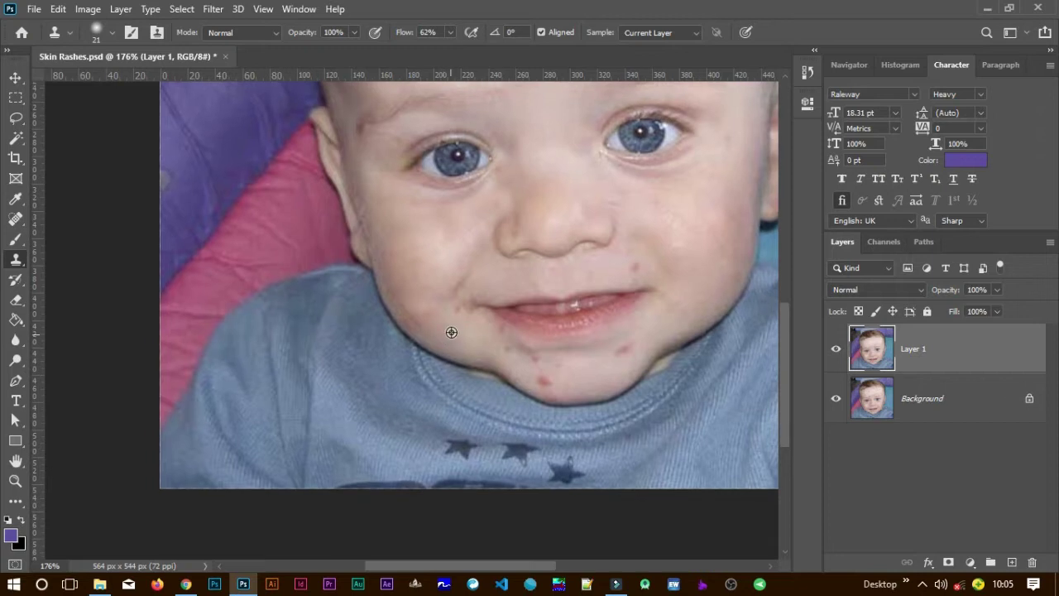
{"action": "left_click", "coordinate": [456, 310]}
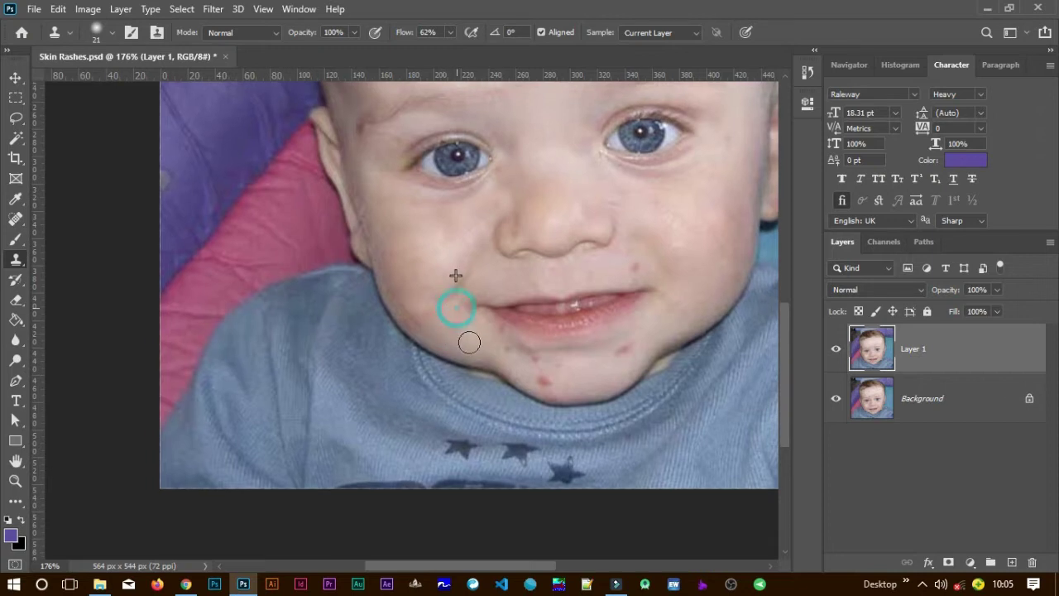
{"action": "left_click", "coordinate": [418, 315]}
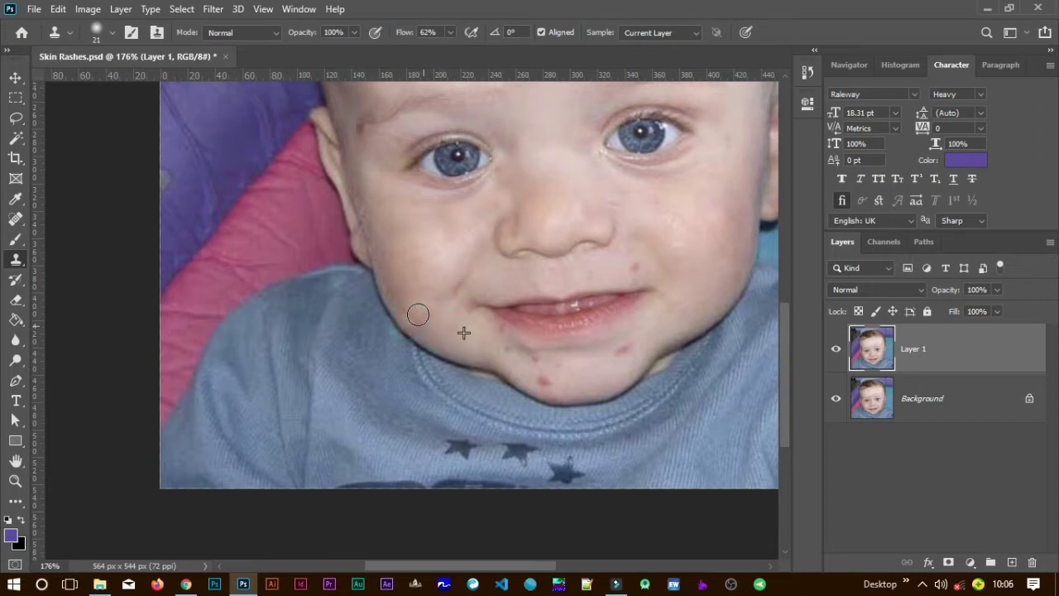
Clone clear chin skin over the small spots below the lower lip and the large red spot on the chin.
{"action": "left_click", "coordinate": [508, 352]}
{"action": "left_click", "coordinate": [527, 358]}
{"action": "left_click", "coordinate": [538, 361]}
{"action": "left_click", "coordinate": [579, 364]}
{"action": "left_click", "coordinate": [560, 367]}
{"action": "left_click", "coordinate": [545, 384]}
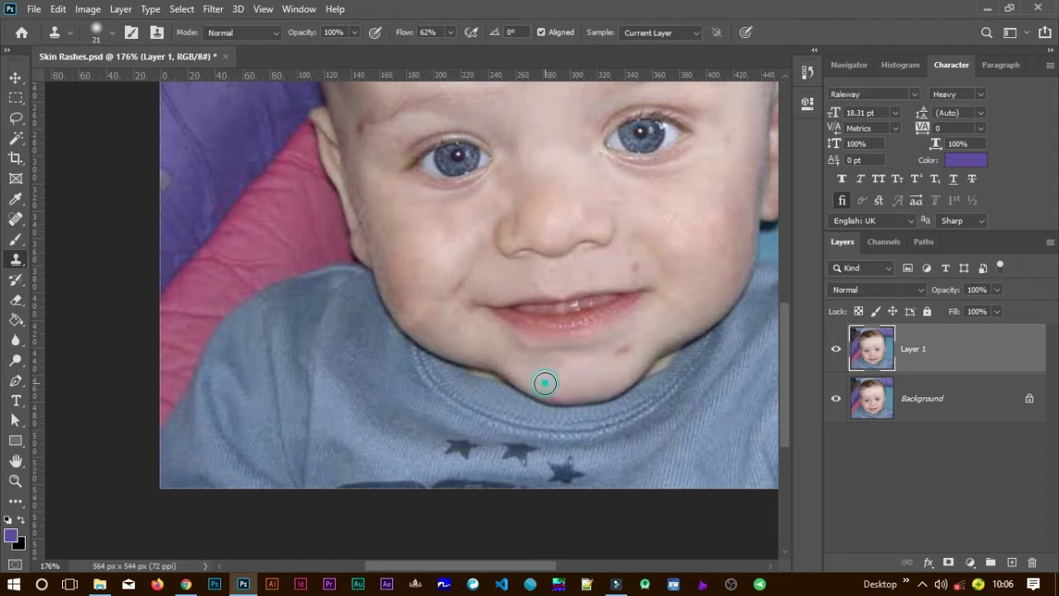
Clone clear skin over the red spot below the right-hand side of the mouth and smooth the chin.
{"action": "left_click", "coordinate": [591, 364]}
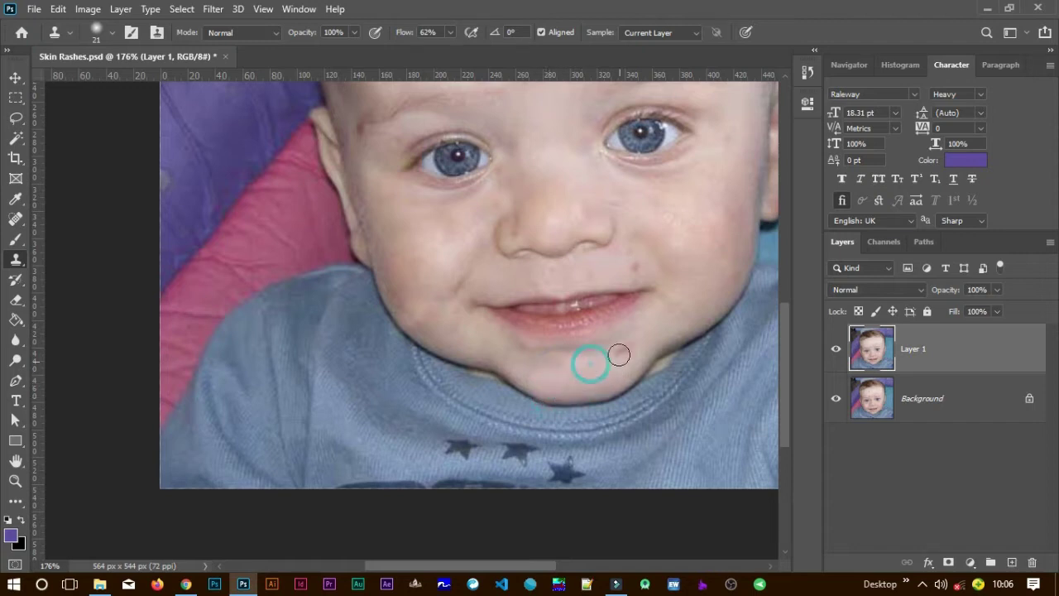
{"action": "left_click", "coordinate": [630, 343]}
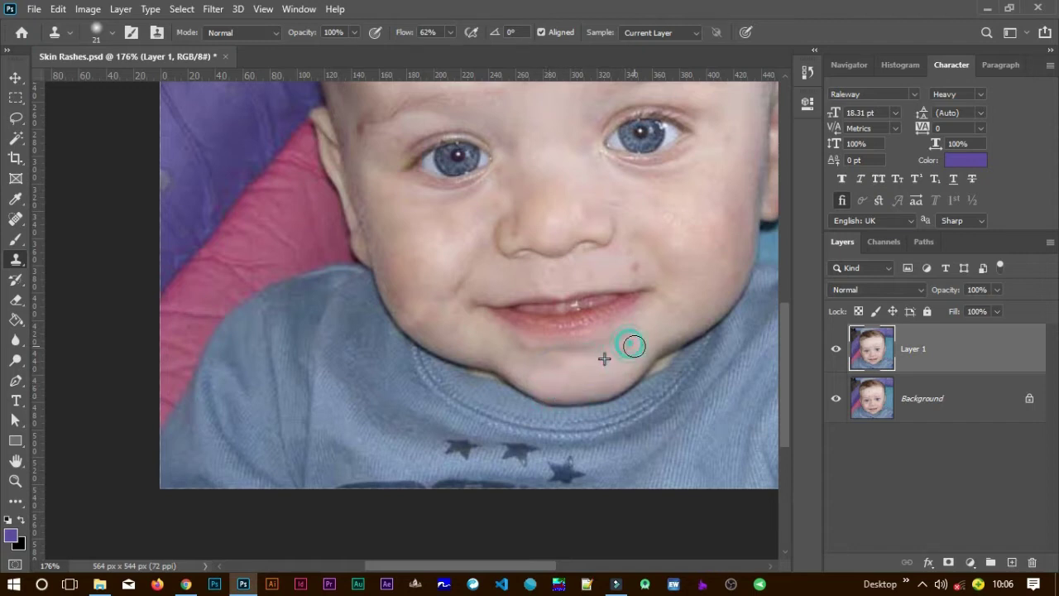
{"action": "left_click", "coordinate": [548, 370]}
{"action": "left_click", "coordinate": [603, 367]}
{"action": "left_click", "coordinate": [575, 370]}
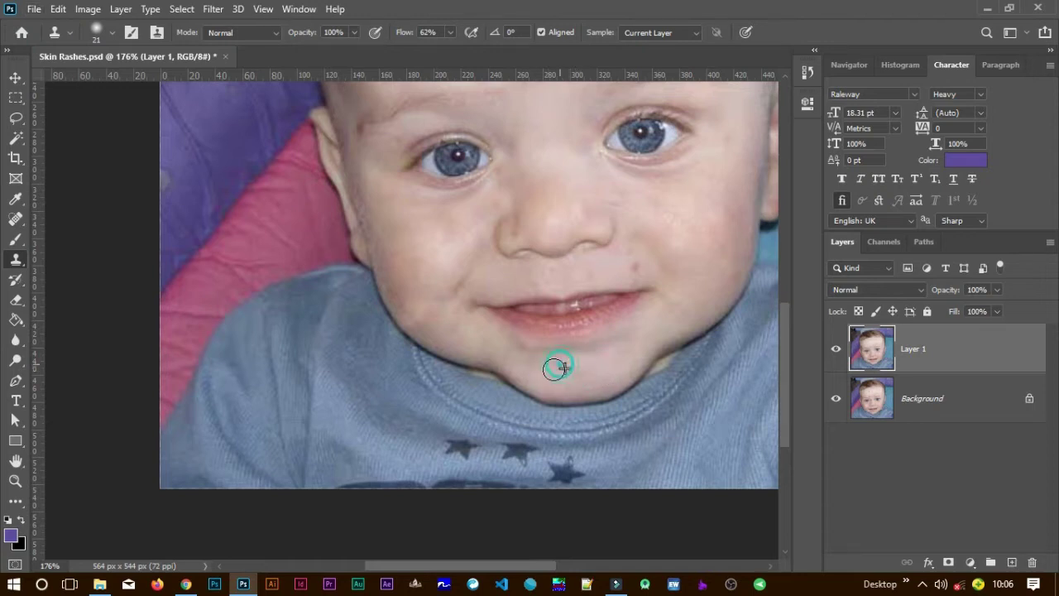
{"action": "left_click", "coordinate": [625, 357]}
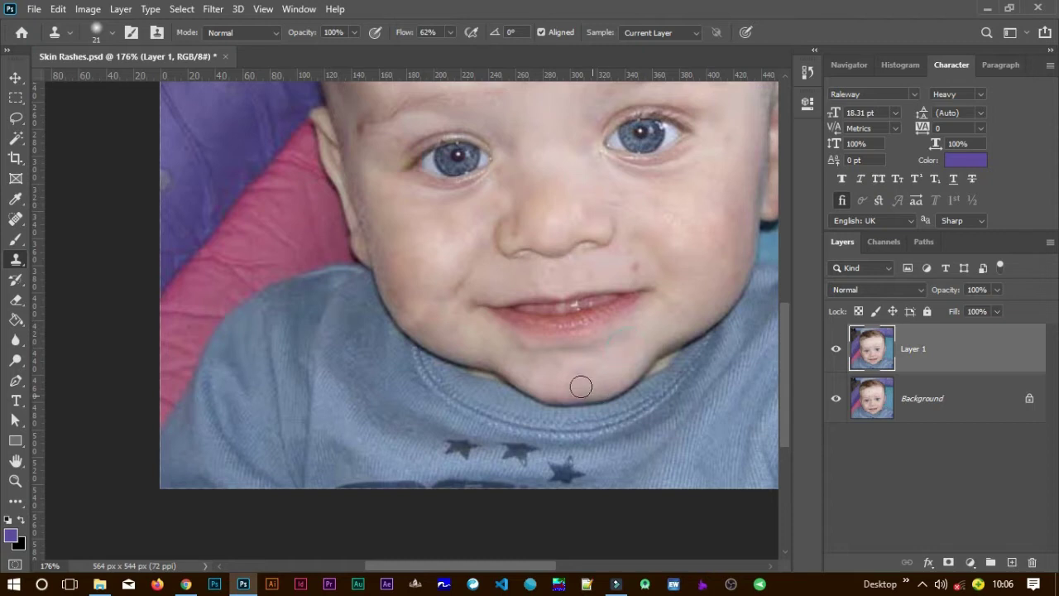
Sample clear lower-cheek skin and clone it over the red spot above the right-hand corner of the mouth.
{"action": "left_click_drag", "start_coordinate": [637, 352], "coordinate": [533, 389]}
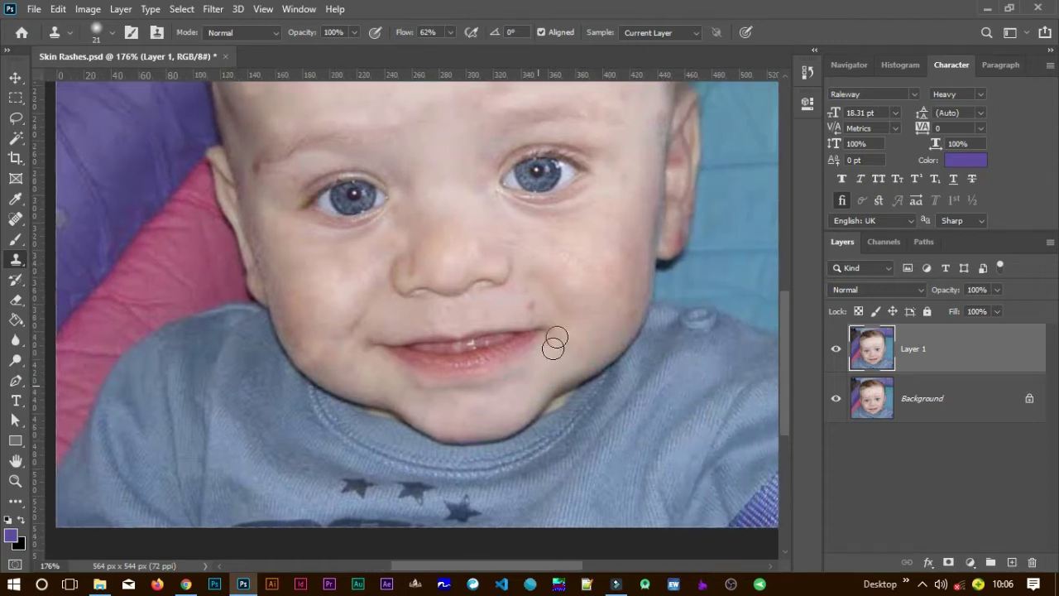
{"action": "left_click", "coordinate": [576, 322], "text": "alt"}
{"action": "left_click", "coordinate": [531, 307]}
{"action": "left_click", "coordinate": [535, 297]}
{"action": "left_click", "coordinate": [532, 304]}
{"action": "left_click", "coordinate": [526, 292]}
{"action": "left_click", "coordinate": [531, 283]}
Clone clear skin along the area between the nose and the upper lip to even out its tone.
{"action": "left_click", "coordinate": [494, 310]}
{"action": "left_click", "coordinate": [459, 312]}
{"action": "left_click", "coordinate": [456, 313]}
{"action": "left_click", "coordinate": [483, 312]}
{"action": "left_click", "coordinate": [450, 314]}
{"action": "left_click", "coordinate": [435, 319]}
{"action": "left_click", "coordinate": [418, 316]}
Sample skin near the left-hand corner of the mouth and clone it over the marks on the adjoining cheek.
{"action": "left_click", "coordinate": [384, 306]}
{"action": "left_click", "coordinate": [380, 319], "text": "alt"}
{"action": "left_click", "coordinate": [362, 313]}
{"action": "left_click", "coordinate": [356, 326]}
{"action": "left_click_drag", "start_coordinate": [567, 321], "coordinate": [497, 324]}
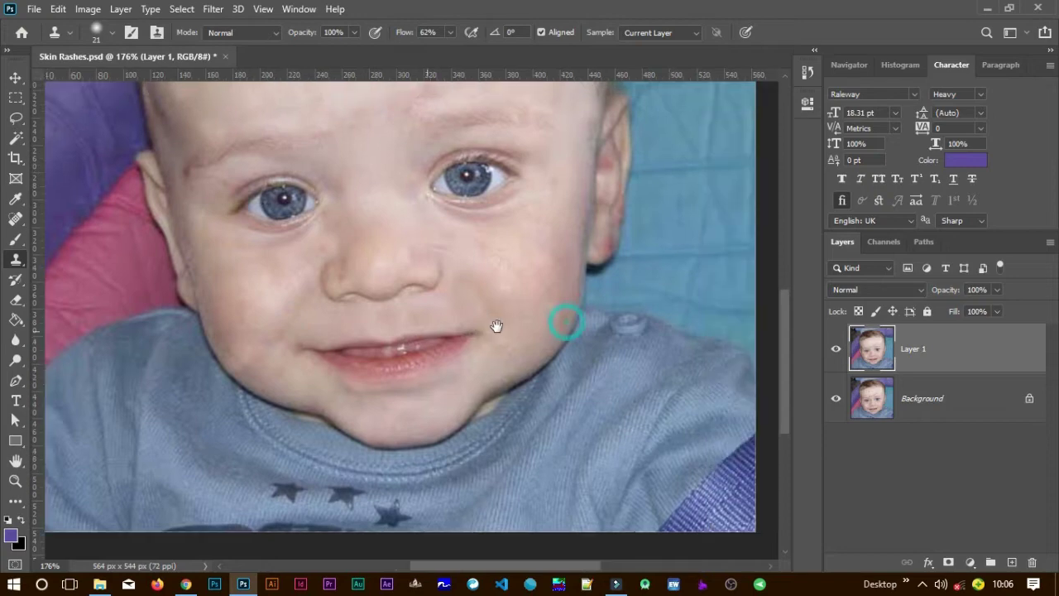
{"action": "left_click", "coordinate": [308, 328]}
{"action": "left_click", "coordinate": [271, 333]}
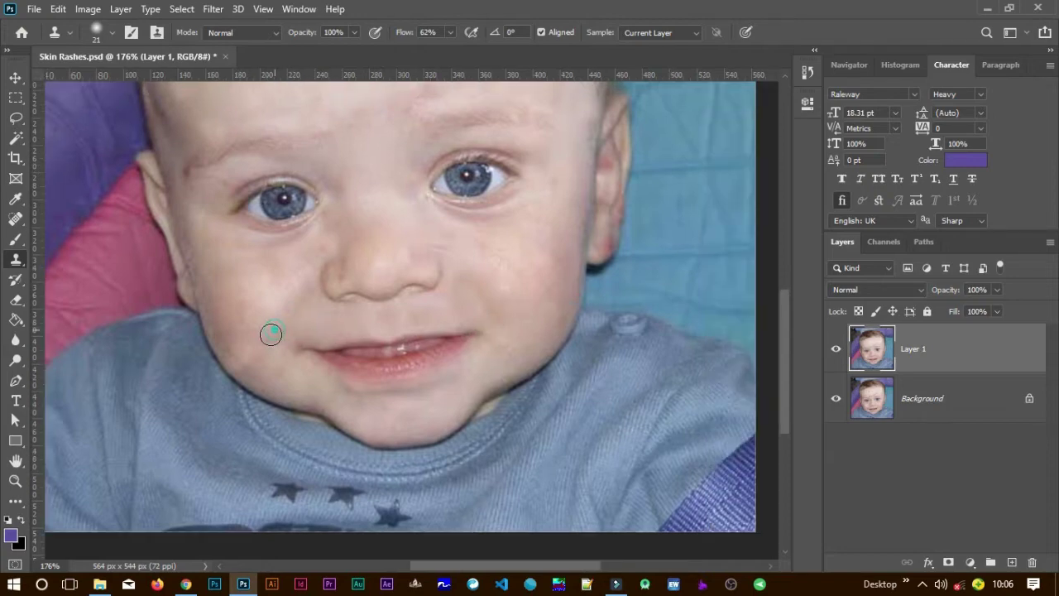
Sample clear skin on the lower right-hand cheek and clone it along the cheek's edge near the jaw.
{"action": "mouse_move", "coordinate": [477, 332]}
{"action": "left_mouse_down"}
{"action": "mouse_move", "coordinate": [395, 362]}
{"action": "mouse_move", "coordinate": [350, 433]}
{"action": "mouse_move", "coordinate": [329, 417]}
{"action": "mouse_move", "coordinate": [383, 404]}
{"action": "left_mouse_up"}
{"action": "left_click", "coordinate": [385, 394], "text": "alt"}
{"action": "left_click", "coordinate": [403, 400]}
{"action": "left_click", "coordinate": [402, 397]}
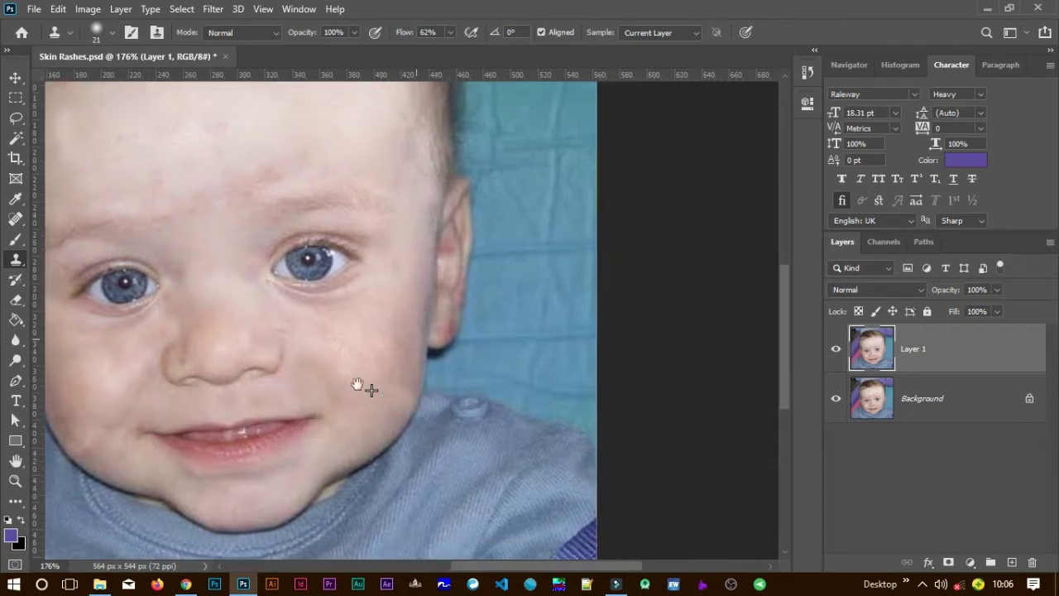
Clone clear cheek skin over the red patch on the right-hand earlobe and the redness inside that ear.
{"action": "left_click_drag", "start_coordinate": [412, 334], "coordinate": [319, 376]}
{"action": "left_click", "coordinate": [321, 369], "text": "alt"}
{"action": "left_click", "coordinate": [354, 371]}
{"action": "left_click", "coordinate": [359, 367]}
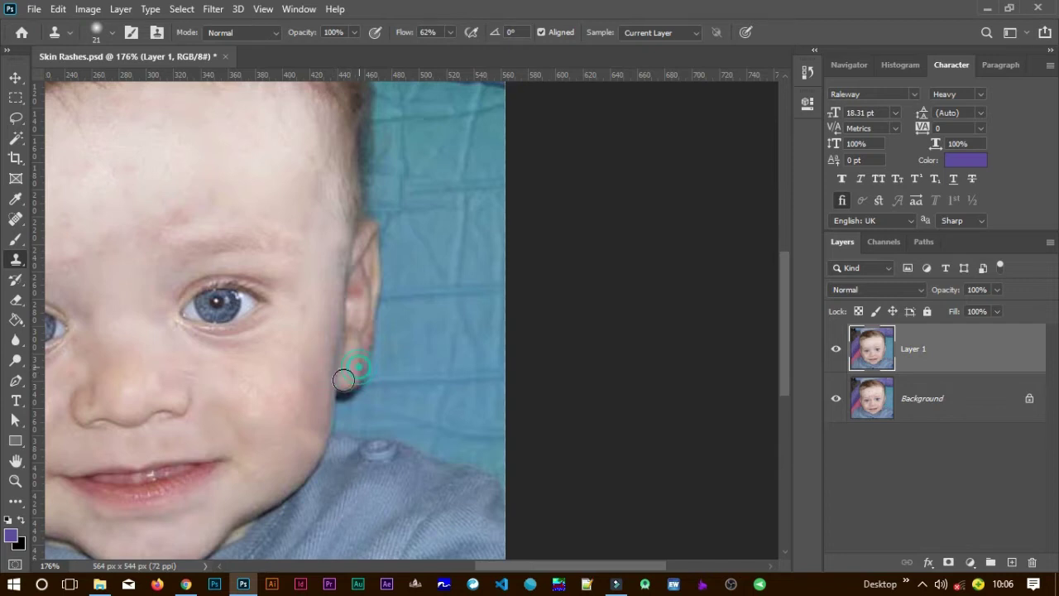
{"action": "left_click", "coordinate": [306, 330], "text": "alt"}
{"action": "left_click", "coordinate": [355, 290]}
{"action": "left_click", "coordinate": [355, 306]}
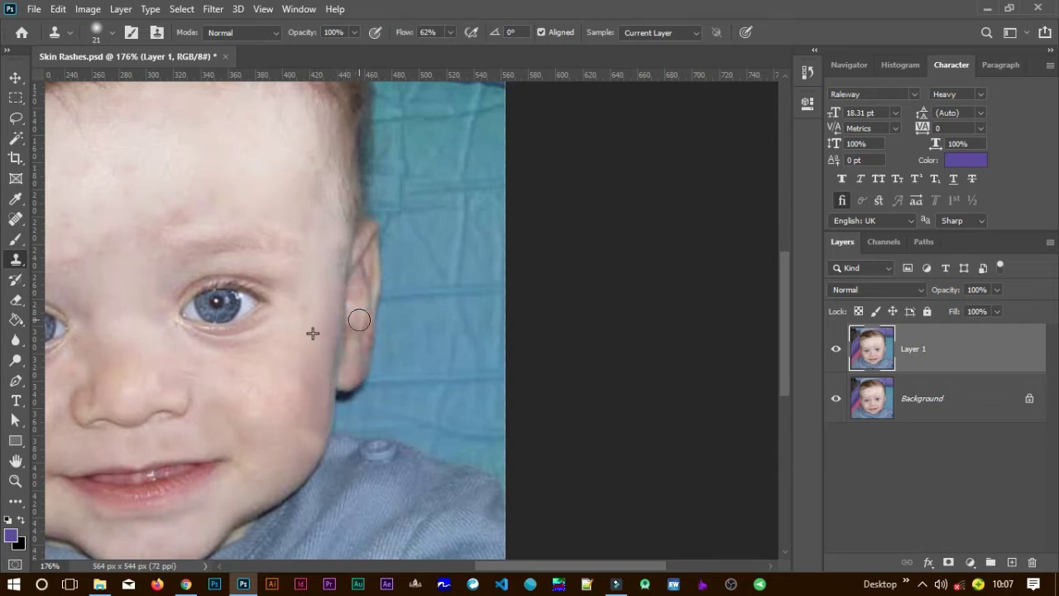
Sample skin beside the right-hand eye and clone it over the redness inside the adjacent ear, undoing the last dab.
{"action": "left_click", "coordinate": [307, 306], "text": "alt"}
{"action": "left_click", "coordinate": [361, 337]}
{"action": "left_click", "coordinate": [303, 321], "text": "alt"}
{"action": "left_click", "coordinate": [366, 340]}
{"action": "key", "text": "ctrl+z"}
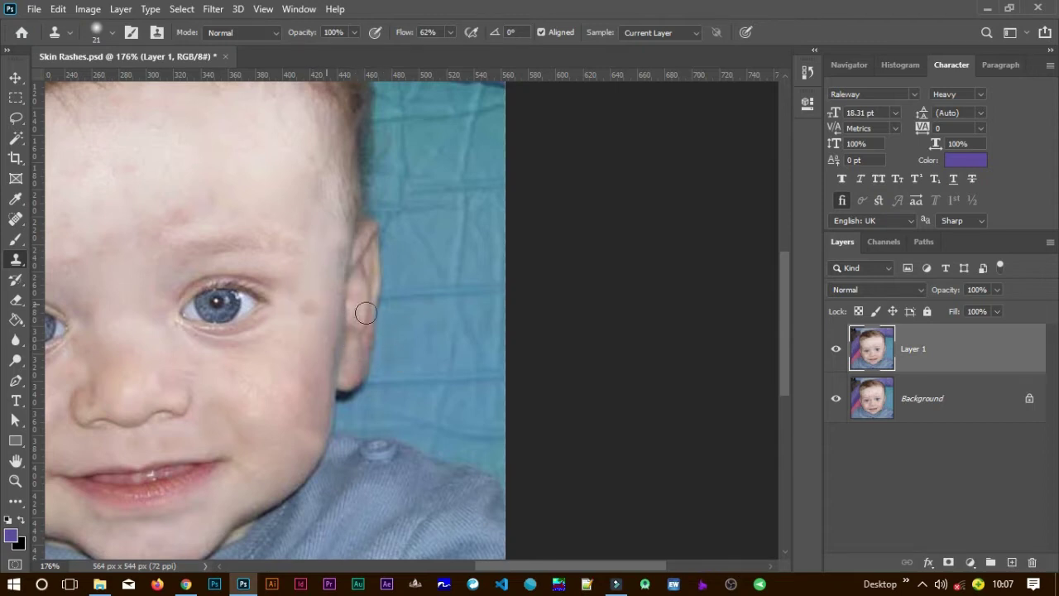
Sample clear skin on the right-hand forehead and clone it over the uneven patches above the right-hand eyebrow.
{"action": "mouse_move", "coordinate": [296, 277]}
{"action": "left_mouse_down"}
{"action": "mouse_move", "coordinate": [568, 339]}
{"action": "mouse_move", "coordinate": [650, 309]}
{"action": "mouse_move", "coordinate": [634, 295]}
{"action": "left_mouse_up"}
{"action": "left_click", "coordinate": [566, 173], "text": "alt"}
{"action": "left_click_drag", "start_coordinate": [504, 240], "coordinate": [531, 240]}
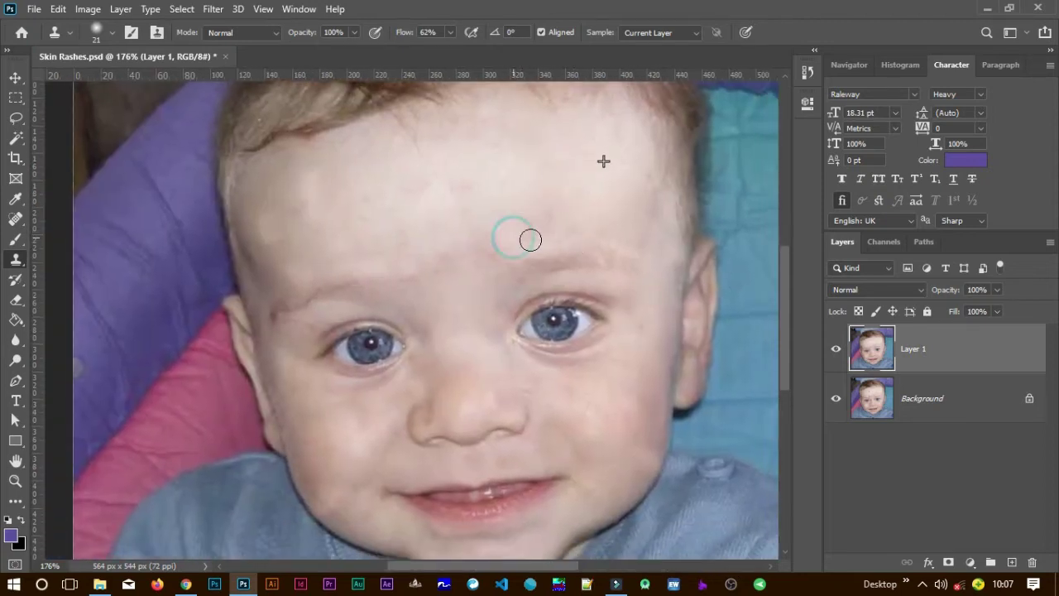
{"action": "left_click", "coordinate": [584, 213]}
{"action": "left_click", "coordinate": [549, 211]}
{"action": "left_click", "coordinate": [527, 229]}
Clone freshly sampled forehead skin over the faint marks across the middle of the forehead.
{"action": "left_click", "coordinate": [587, 207], "text": "alt"}
{"action": "left_click", "coordinate": [464, 188]}
{"action": "left_click", "coordinate": [473, 181]}
{"action": "left_click", "coordinate": [480, 224]}
{"action": "left_click", "coordinate": [450, 221], "text": "alt"}
{"action": "left_click", "coordinate": [412, 187]}
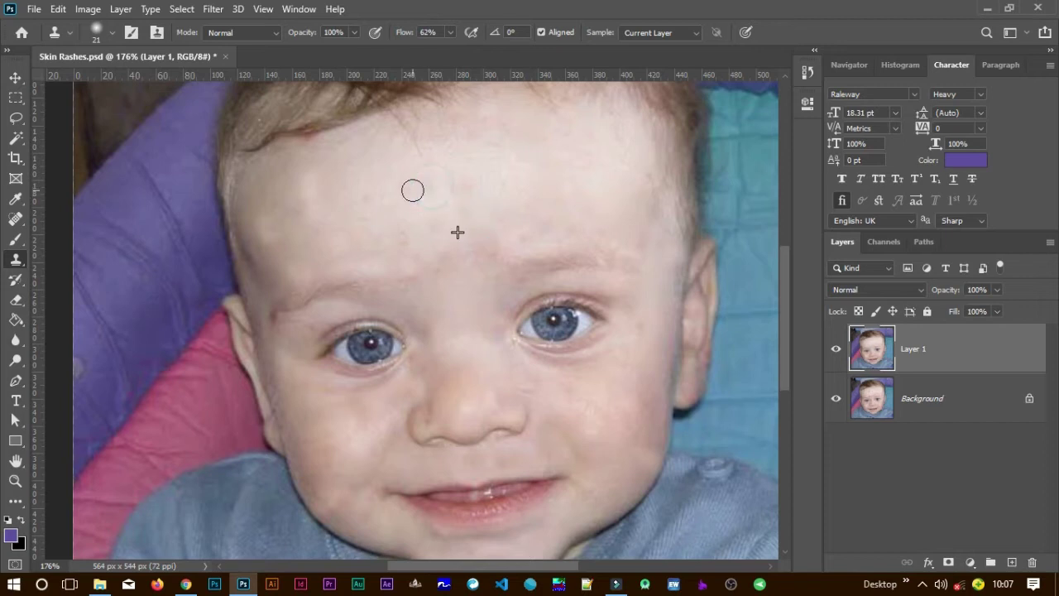
{"action": "left_click", "coordinate": [449, 244]}
{"action": "left_click", "coordinate": [466, 189]}
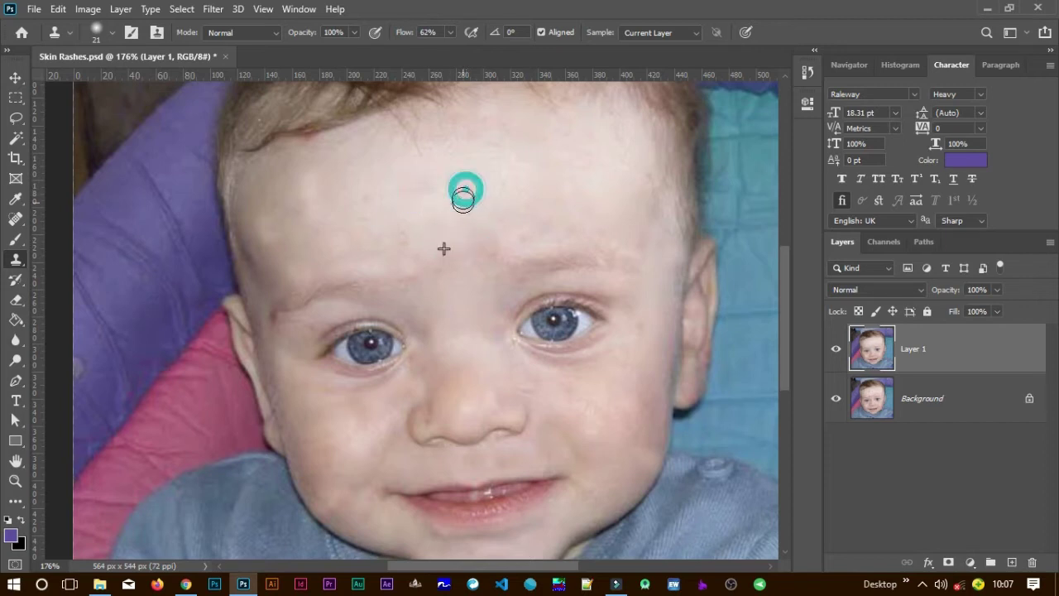
Sample skin just above the space between the eyebrows and clone it over the discoloured areas of the lower forehead.
{"action": "left_click", "coordinate": [440, 244], "text": "alt"}
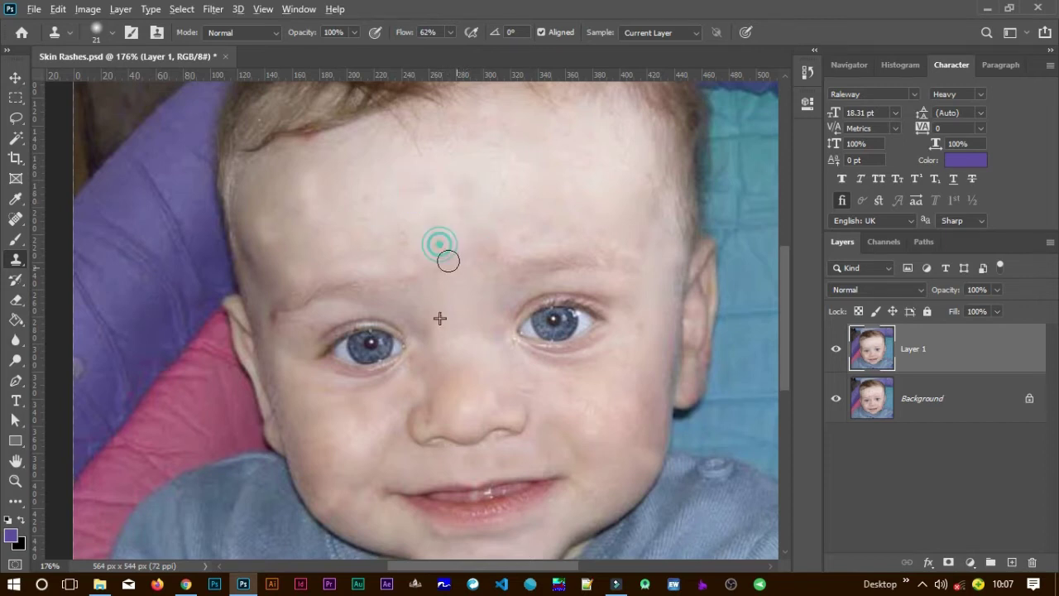
{"action": "left_click", "coordinate": [478, 241]}
{"action": "left_click", "coordinate": [439, 230]}
{"action": "left_click", "coordinate": [407, 232]}
Sample skin on the left-hand forehead and clone it over the uneven area just below the hairline.
{"action": "mouse_move", "coordinate": [492, 171]}
{"action": "left_mouse_down"}
{"action": "mouse_move", "coordinate": [447, 255]}
{"action": "mouse_move", "coordinate": [461, 276]}
{"action": "mouse_move", "coordinate": [495, 287]}
{"action": "mouse_move", "coordinate": [413, 265]}
{"action": "left_mouse_up"}
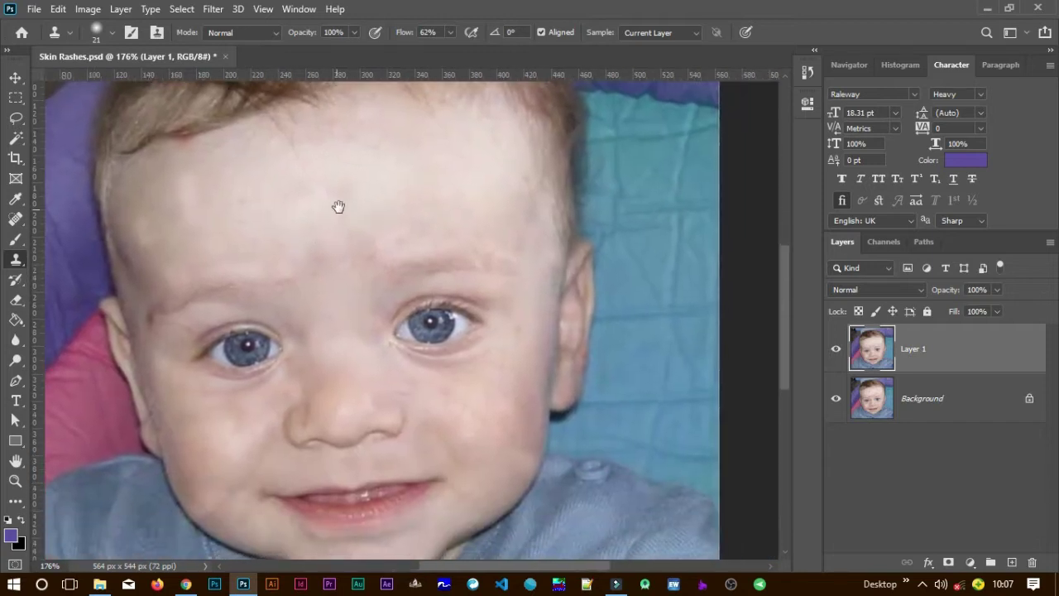
{"action": "mouse_move", "coordinate": [331, 207]}
{"action": "left_mouse_down"}
{"action": "mouse_move", "coordinate": [596, 319]}
{"action": "mouse_move", "coordinate": [605, 335]}
{"action": "left_mouse_up"}
{"action": "left_click", "coordinate": [456, 302], "text": "alt"}
{"action": "left_click", "coordinate": [456, 246]}
{"action": "left_click", "coordinate": [442, 252]}
{"action": "left_click", "coordinate": [466, 276]}
Sample clear forehead skin and clone it over the uneven tone on the upper right-hand forehead.
{"action": "left_click", "coordinate": [629, 304], "text": "alt"}
{"action": "mouse_move", "coordinate": [622, 249]}
{"action": "left_mouse_down"}
{"action": "mouse_move", "coordinate": [416, 223]}
{"action": "mouse_move", "coordinate": [400, 197]}
{"action": "left_mouse_up"}
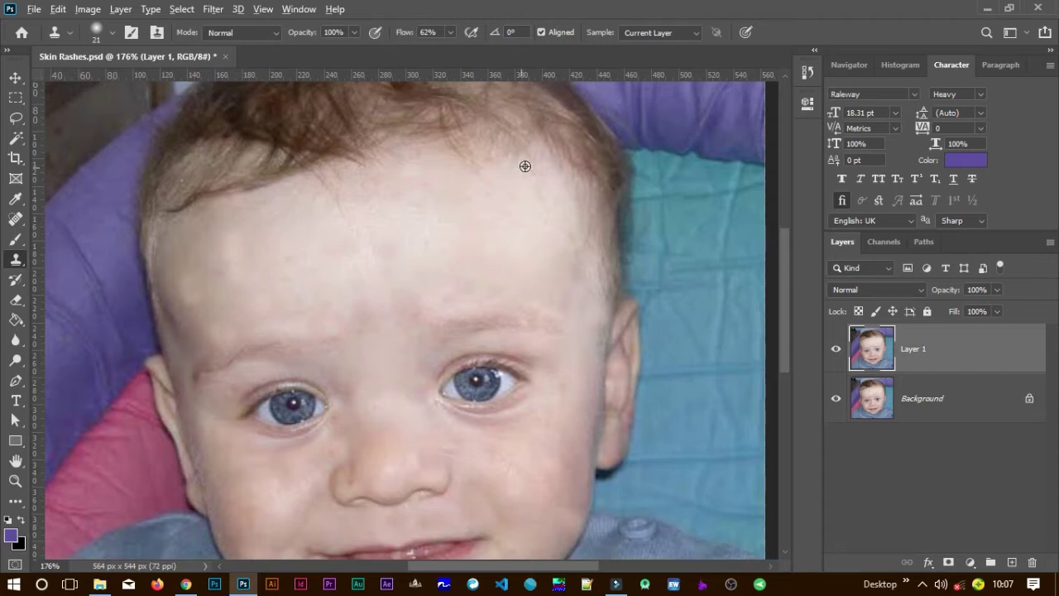
{"action": "left_click", "coordinate": [513, 250], "text": "alt"}
{"action": "left_click_drag", "start_coordinate": [508, 222], "coordinate": [498, 242]}
{"action": "left_click_drag", "start_coordinate": [440, 272], "coordinate": [502, 177]}
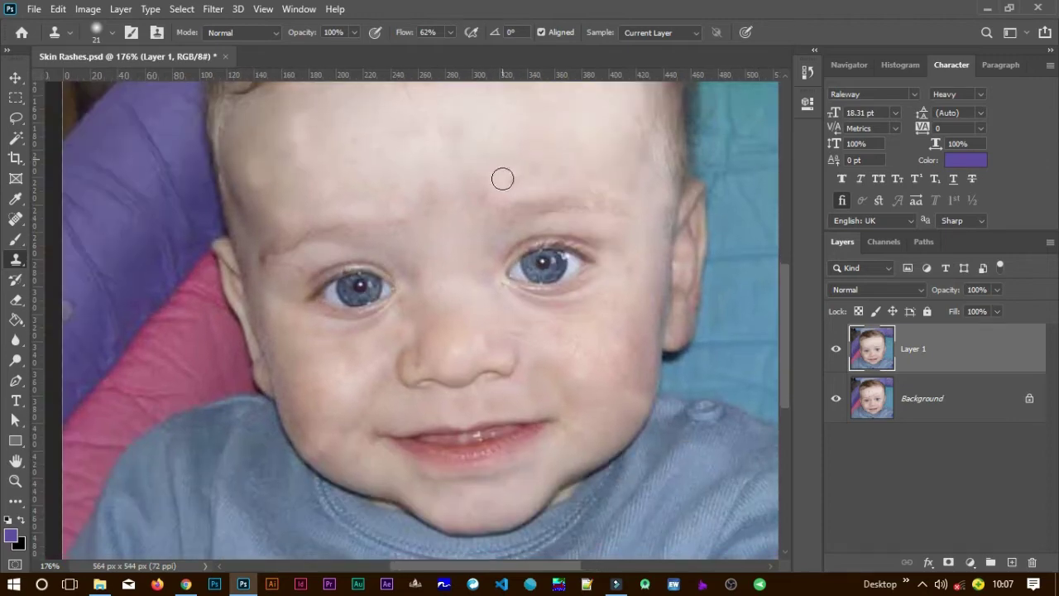
{"action": "left_click", "coordinate": [463, 293], "text": "alt"}
{"action": "mouse_move", "coordinate": [435, 316]}
{"action": "left_mouse_down"}
{"action": "mouse_move", "coordinate": [421, 327]}
{"action": "mouse_move", "coordinate": [472, 353]}
{"action": "mouse_move", "coordinate": [482, 256]}
{"action": "left_mouse_up"}
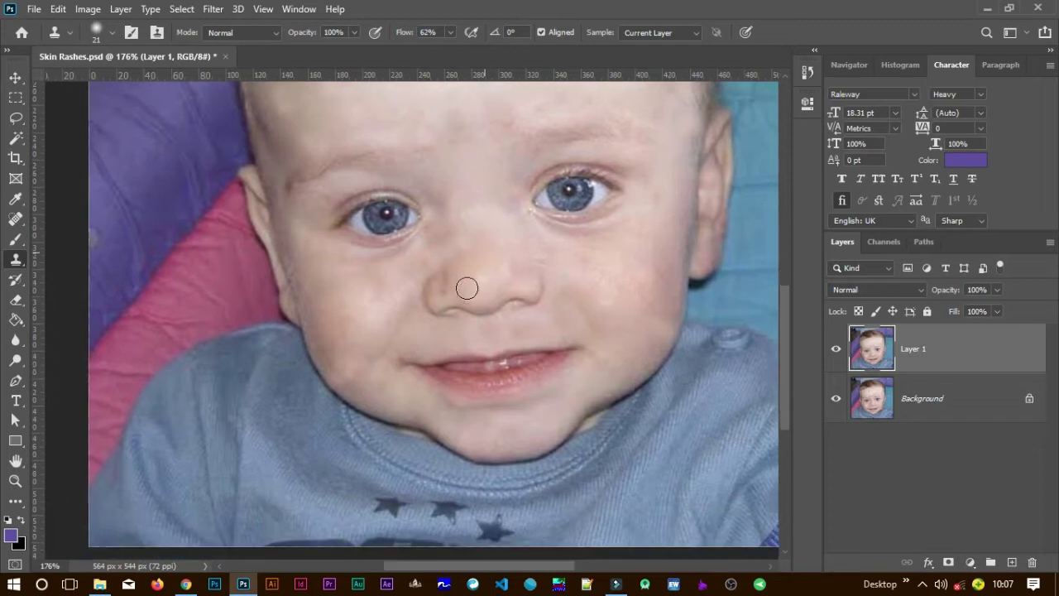
Compare the retouched portrait with the original by showing only the Background layer and then restoring the retouched layer.
{"action": "scroll", "coordinate": [489, 356], "scroll_direction": "down", "scroll_amount": 1}
{"action": "scroll", "coordinate": [474, 347], "scroll_direction": "down", "scroll_amount": 1}
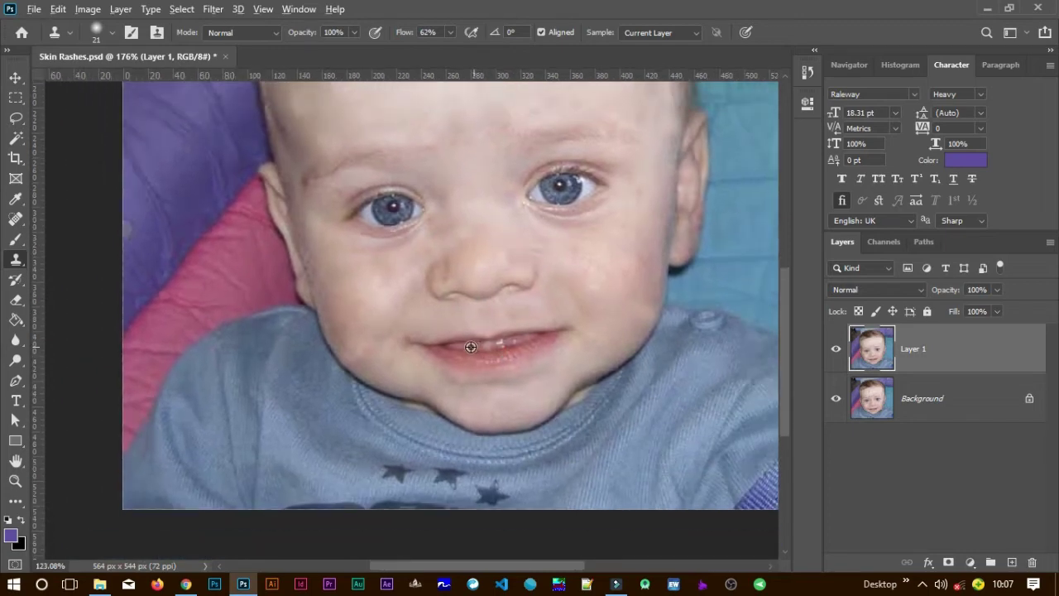
{"action": "scroll", "coordinate": [474, 346], "scroll_direction": "down", "scroll_amount": 3}
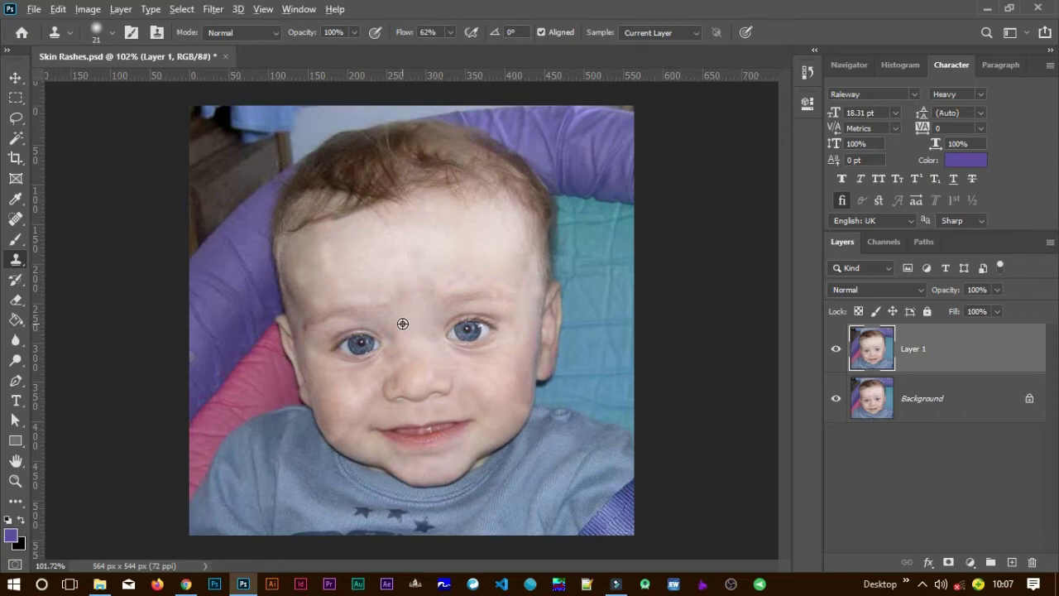
{"action": "scroll", "coordinate": [404, 324], "scroll_direction": "down", "scroll_amount": 1}
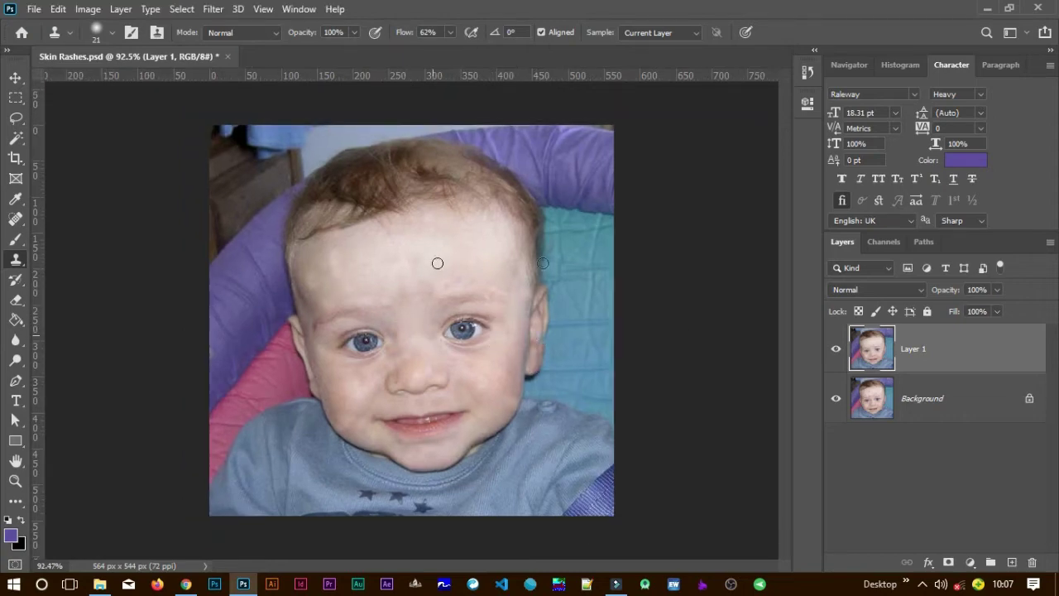
{"action": "left_click", "coordinate": [836, 401], "text": "alt"}
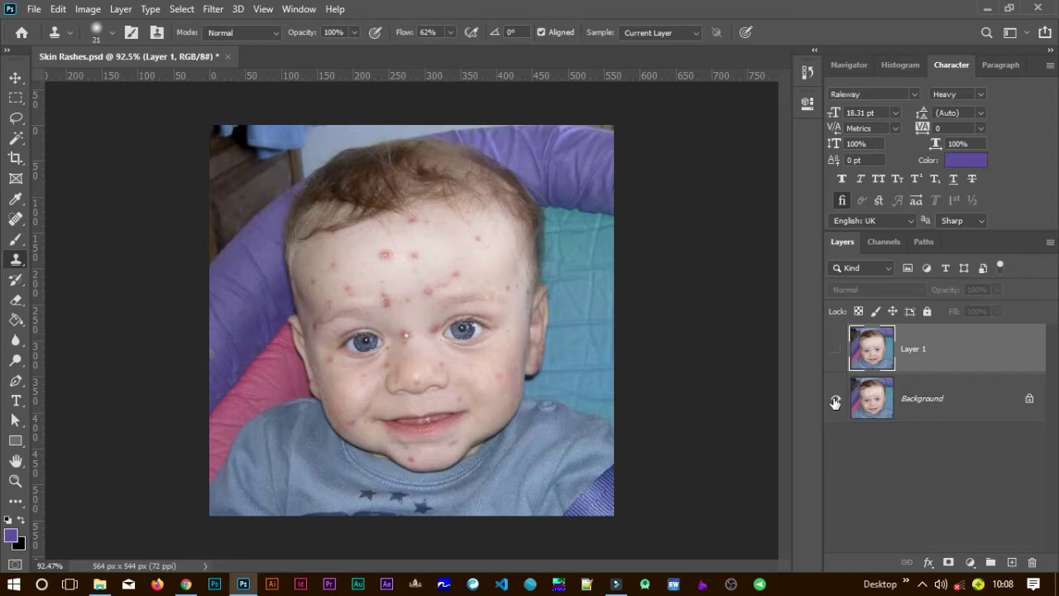
{"action": "left_click", "coordinate": [836, 401], "text": "alt"}
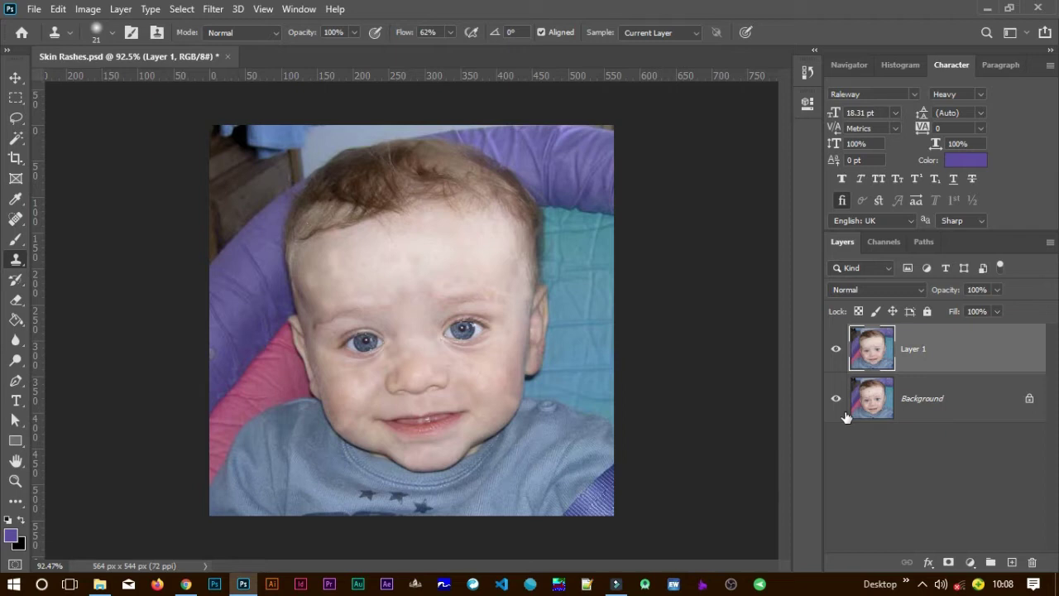
Switch to the Move tool and duplicate the retouched Layer 1.
{"action": "scroll", "coordinate": [422, 343], "scroll_direction": "down", "scroll_amount": 5}
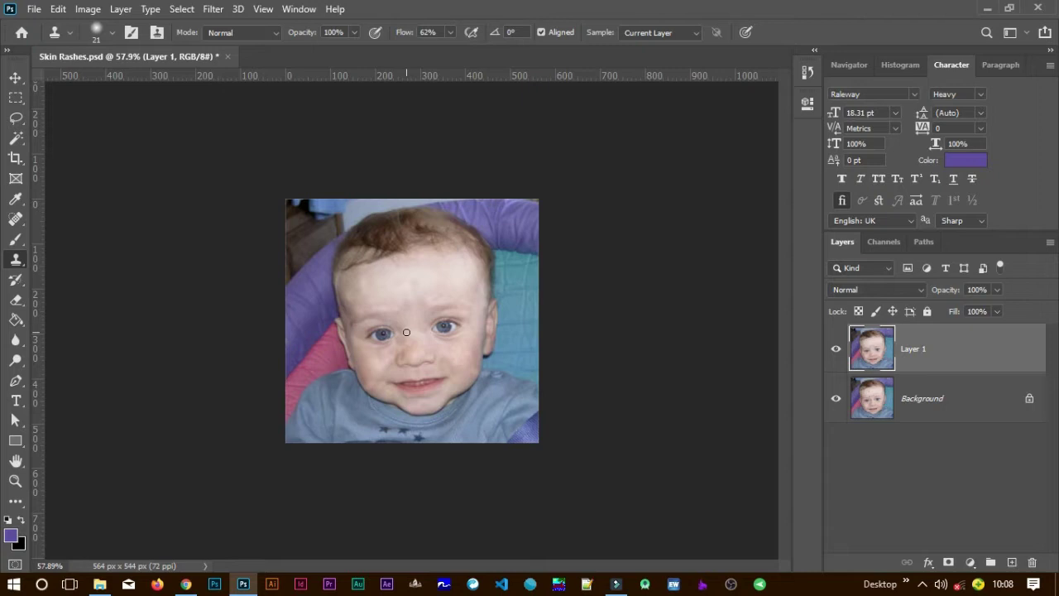
{"action": "key", "text": "v"}
{"action": "left_click", "coordinate": [650, 354]}
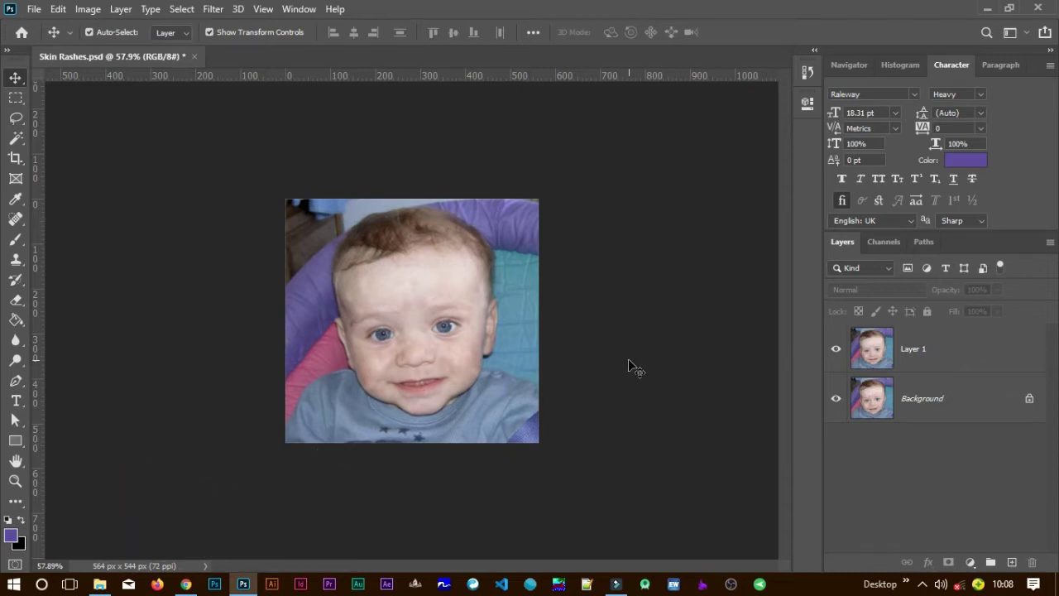
{"action": "left_click", "coordinate": [953, 358]}
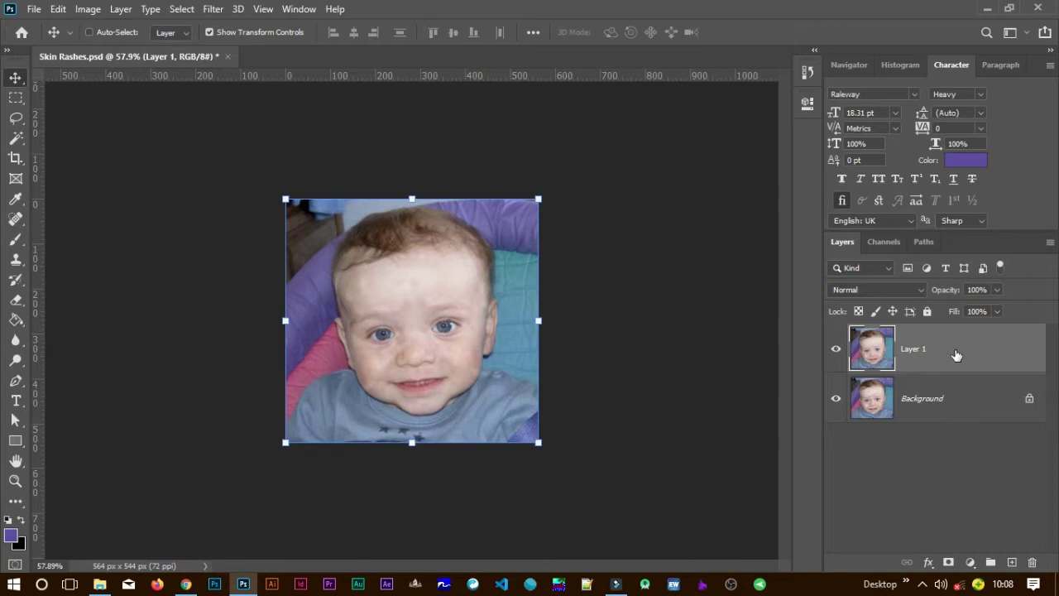
{"action": "key", "text": "ctrl+j"}
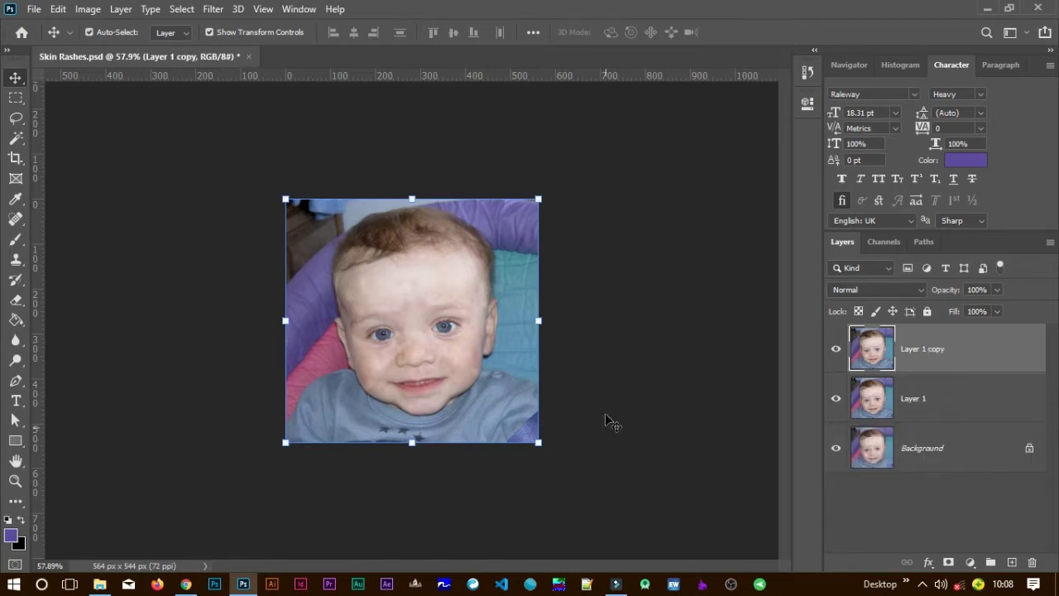
Rename Layer 1 as Skin tones and its copy above as Textures.
{"action": "double_click", "coordinate": [913, 398]}
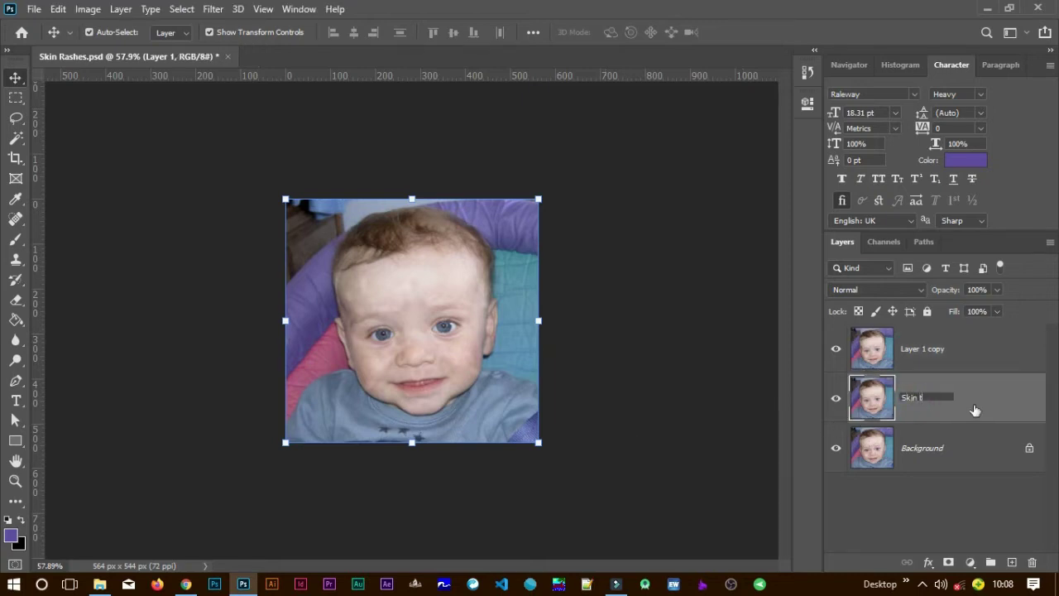
{"action": "left_click", "coordinate": [918, 352]}
{"action": "double_click", "coordinate": [923, 349]}
{"action": "key", "text": "BackSpace"}
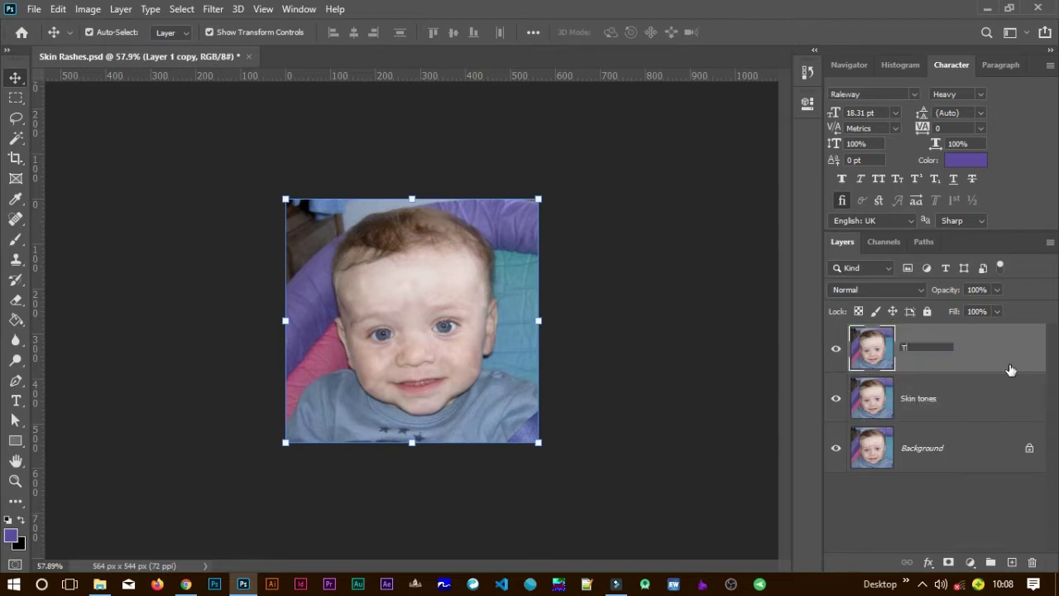
{"action": "key", "text": "Return"}
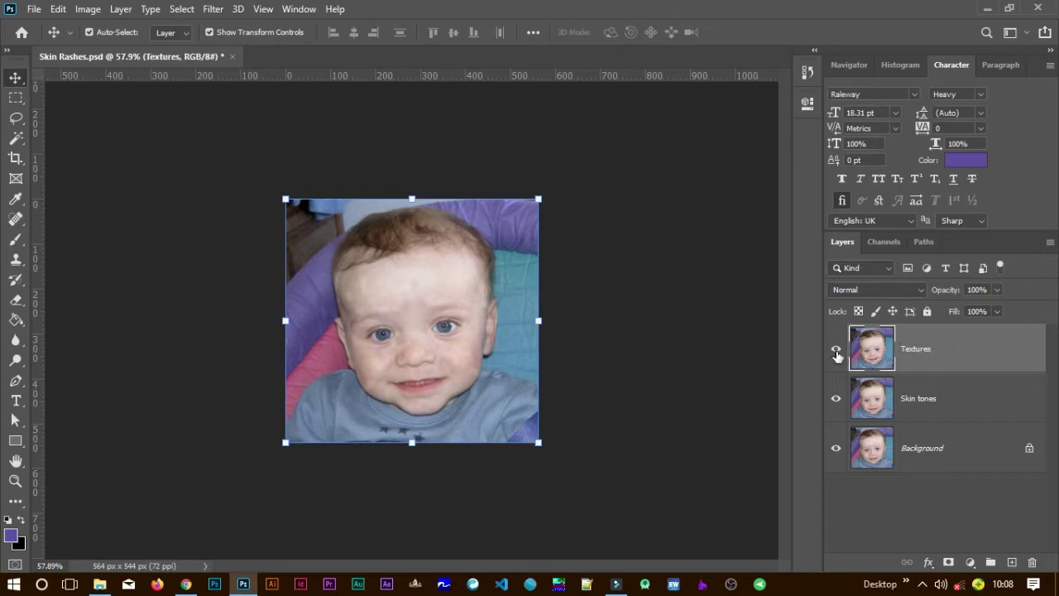
Hide the Textures layer and make Skin tones the active layer, viewing the image at 100%.
{"action": "left_click", "coordinate": [836, 349]}
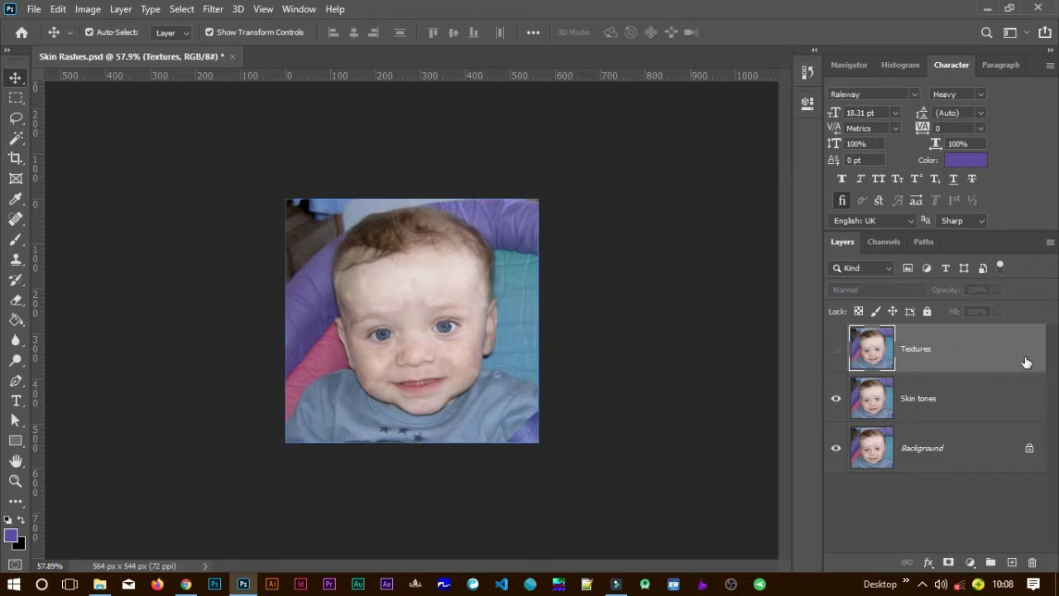
{"action": "left_click", "coordinate": [962, 411]}
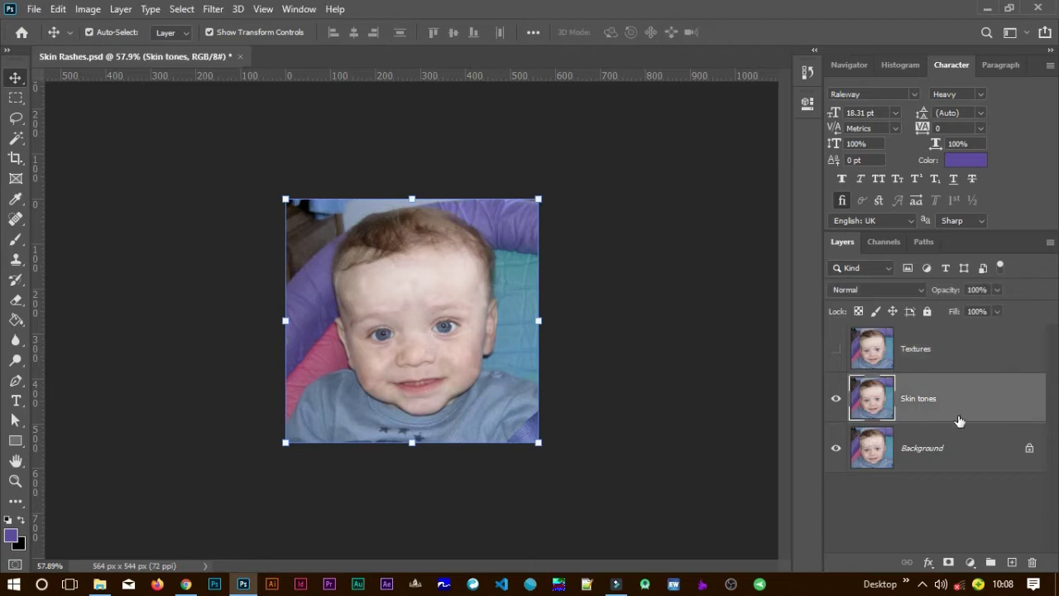
{"action": "key", "text": "ctrl+1"}
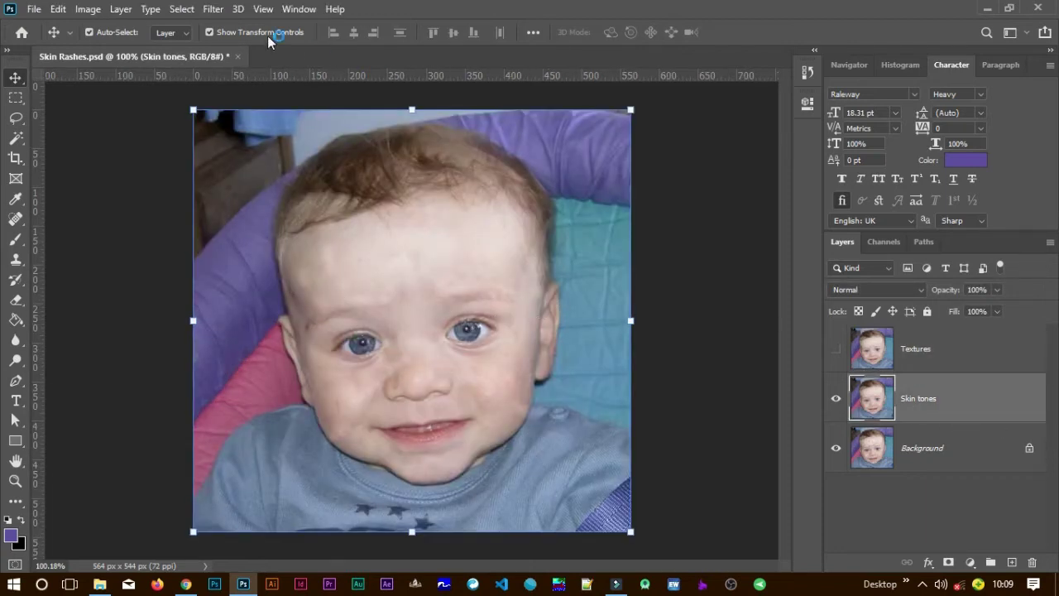
Apply a Gaussian Blur with a 3-pixel radius to the Skin tones layer.
{"action": "left_click", "coordinate": [212, 9]}
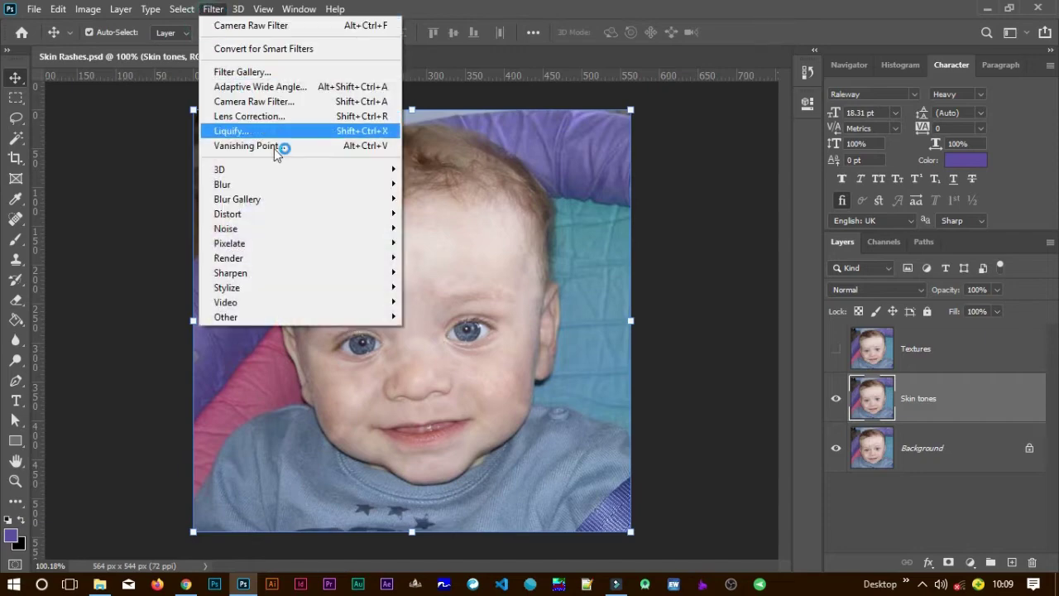
{"action": "mouse_move", "coordinate": [386, 183]}
{"action": "left_click", "coordinate": [434, 245]}
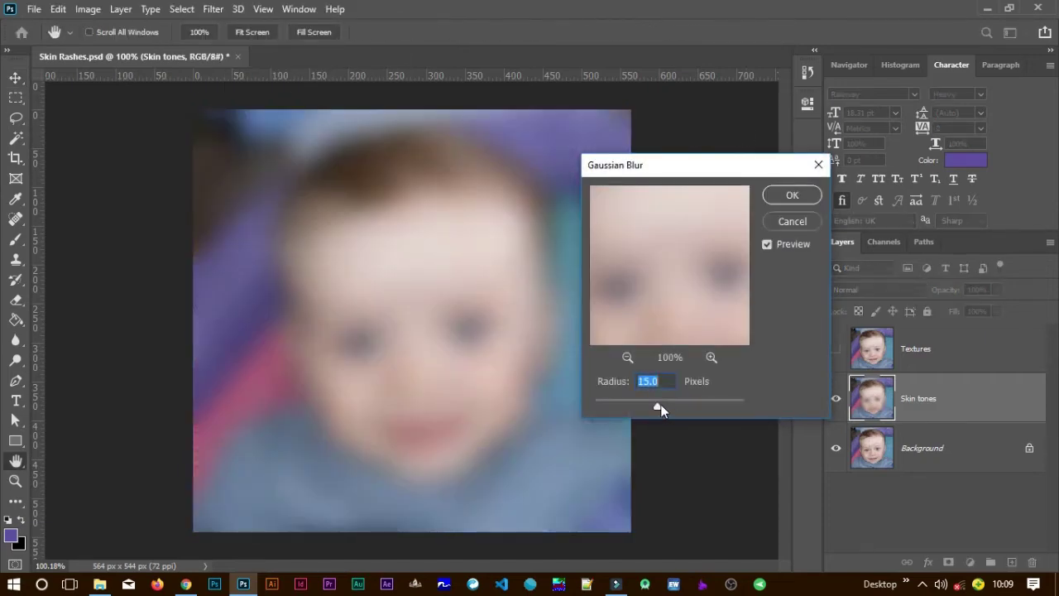
{"action": "left_click_drag", "start_coordinate": [657, 406], "coordinate": [554, 408]}
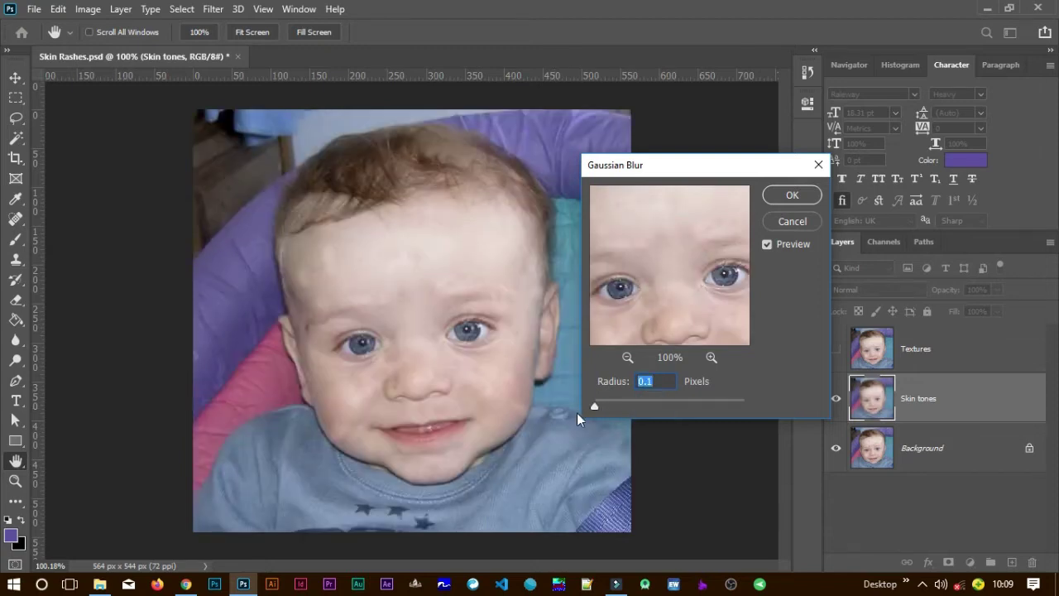
{"action": "left_click_drag", "start_coordinate": [593, 407], "coordinate": [617, 408]}
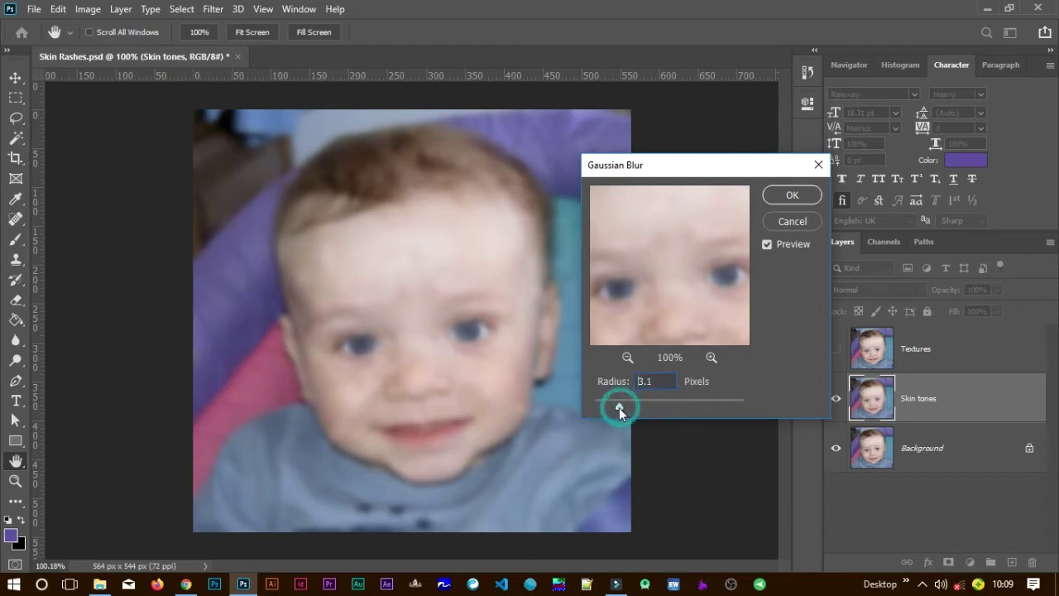
{"action": "left_click", "coordinate": [620, 407]}
{"action": "key", "text": "alt"}
{"action": "left_click", "coordinate": [434, 325], "text": "alt"}
{"action": "type", "text": "3.0"}
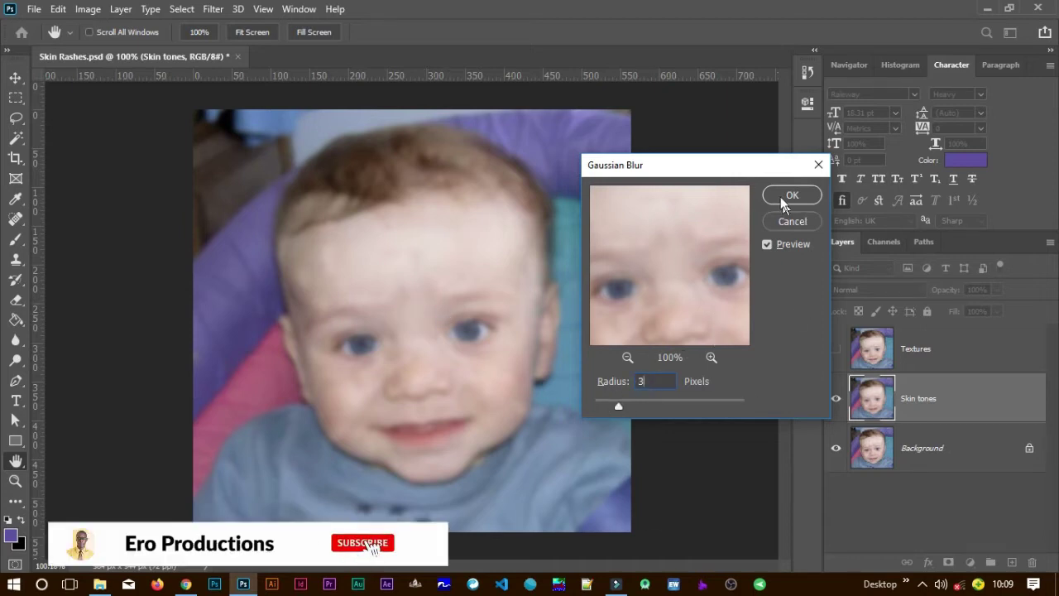
{"action": "left_click", "coordinate": [782, 195]}
{"action": "key", "text": "v"}
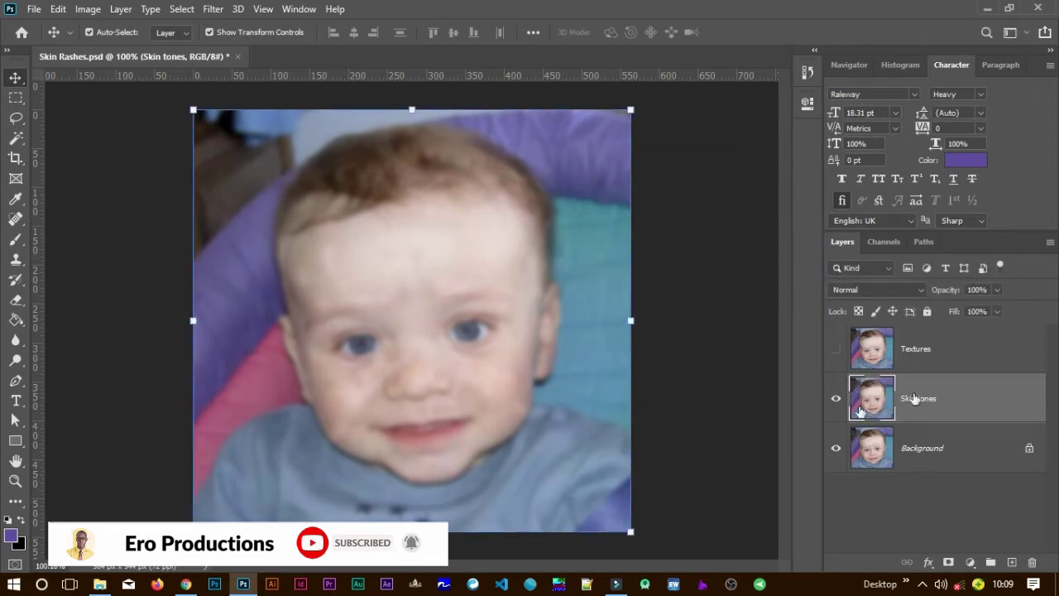
Show the Textures layer and start Apply Image on it with Skin tones as the source layer.
{"action": "left_click", "coordinate": [836, 349]}
{"action": "left_click", "coordinate": [943, 355]}
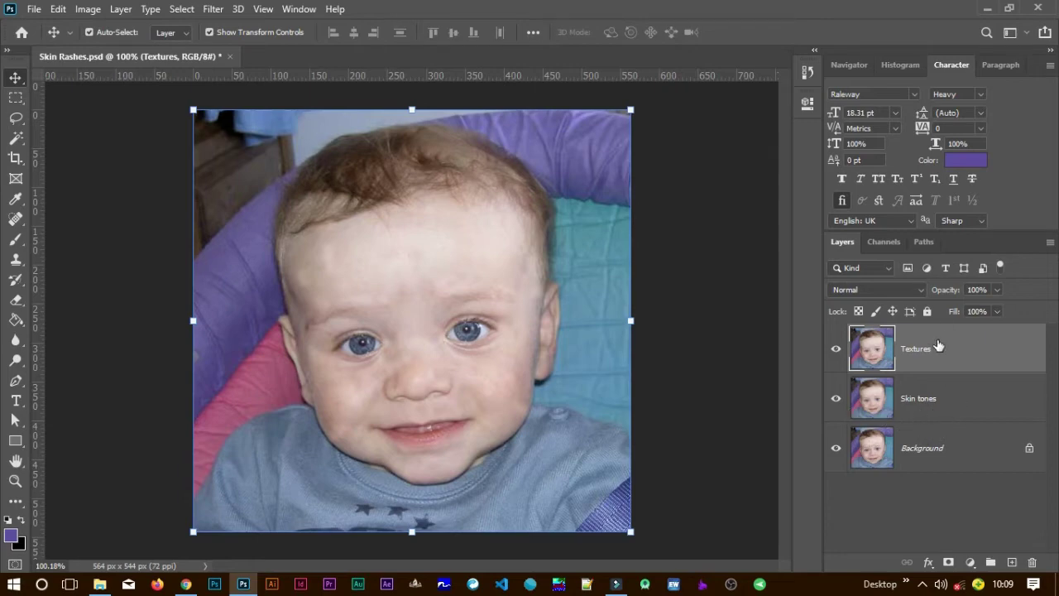
{"action": "left_click", "coordinate": [87, 8]}
{"action": "left_click", "coordinate": [145, 237]}
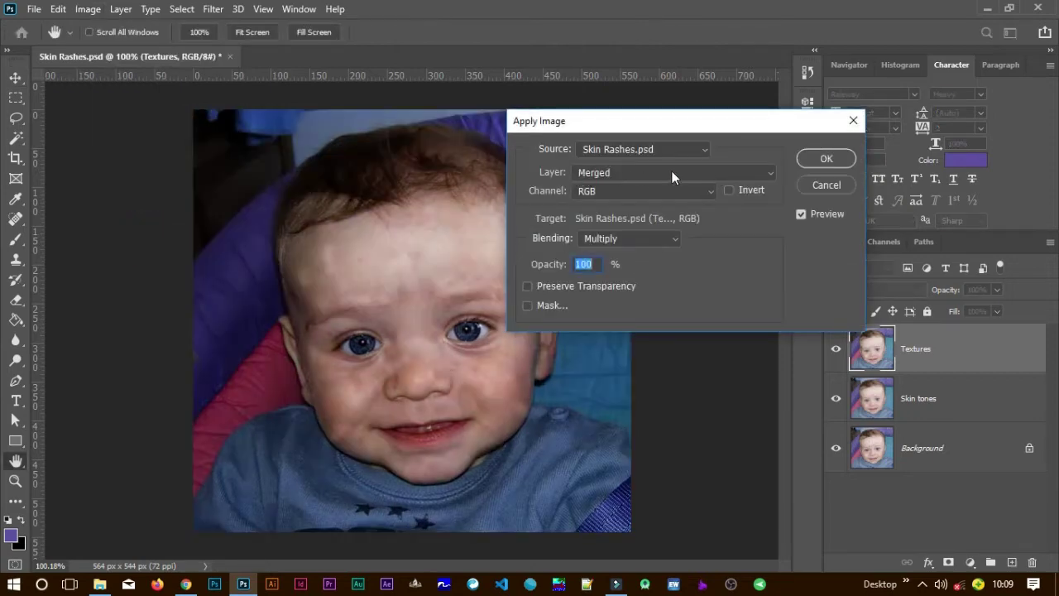
{"action": "left_click", "coordinate": [643, 172]}
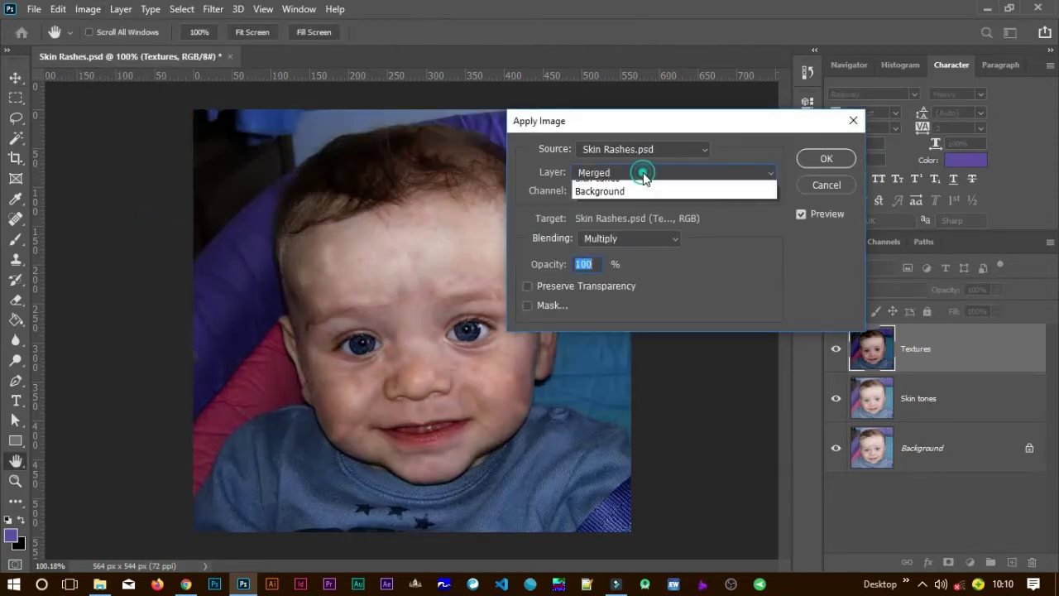
{"action": "left_click", "coordinate": [684, 124]}
{"action": "left_click_drag", "start_coordinate": [737, 130], "coordinate": [901, 115]}
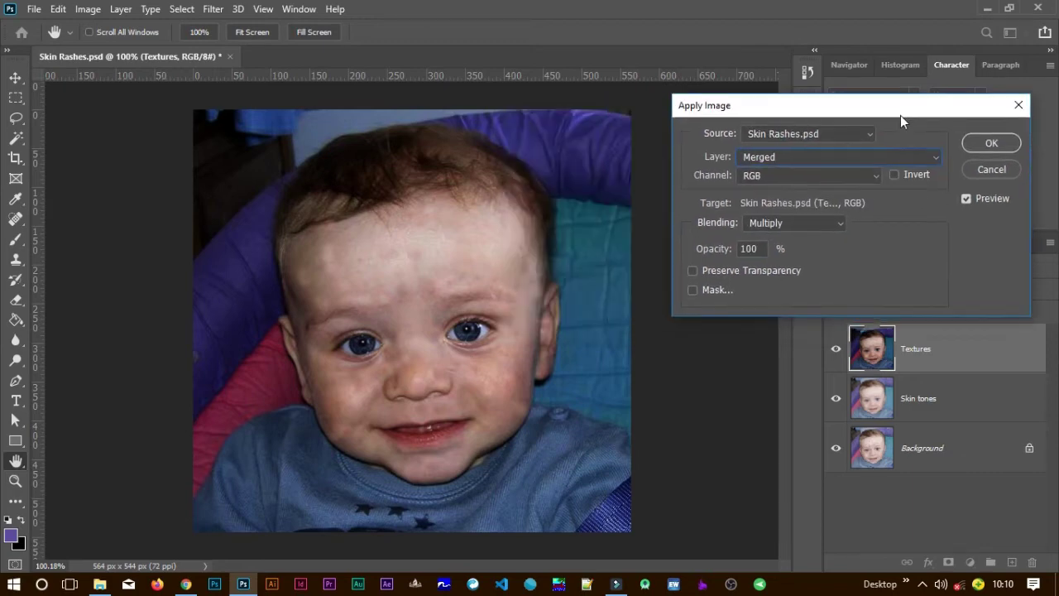
{"action": "left_click", "coordinate": [806, 162]}
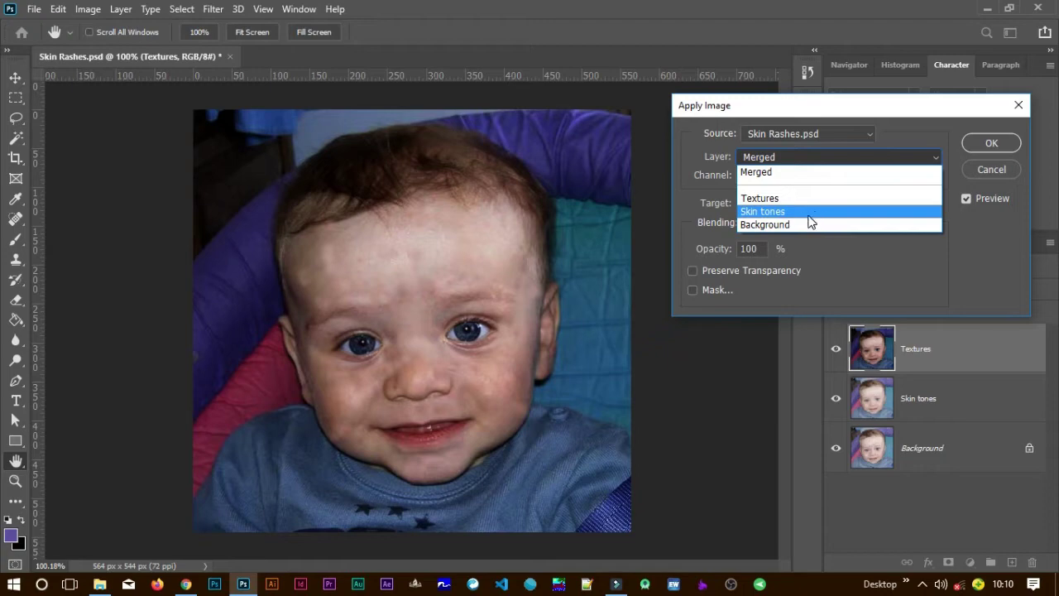
{"action": "left_click", "coordinate": [808, 214]}
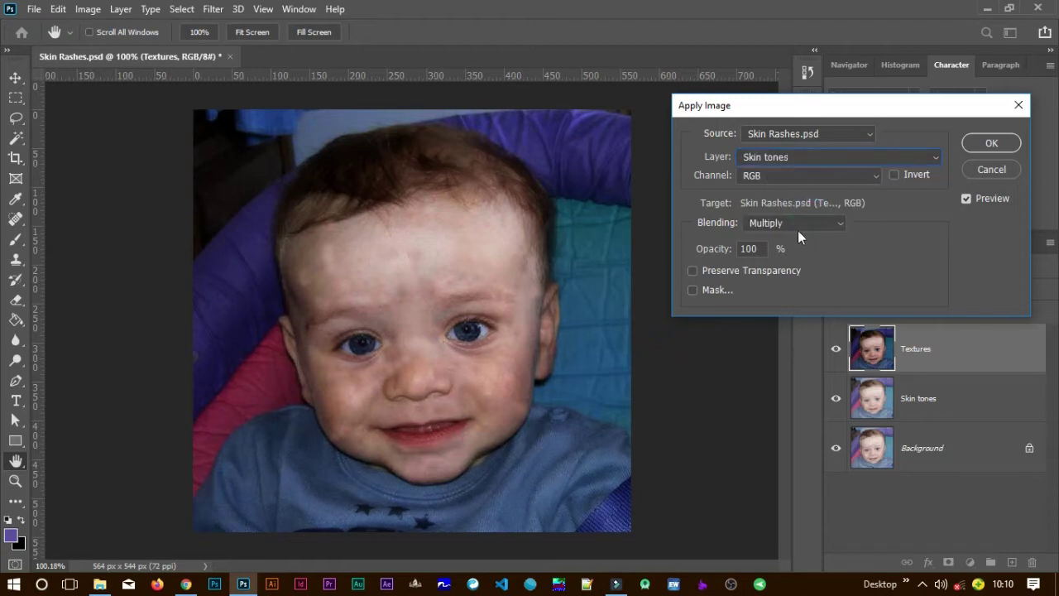
Apply the image to Textures with Subtract blending, 100% opacity, scale 2 and offset 128.
{"action": "left_click", "coordinate": [807, 224]}
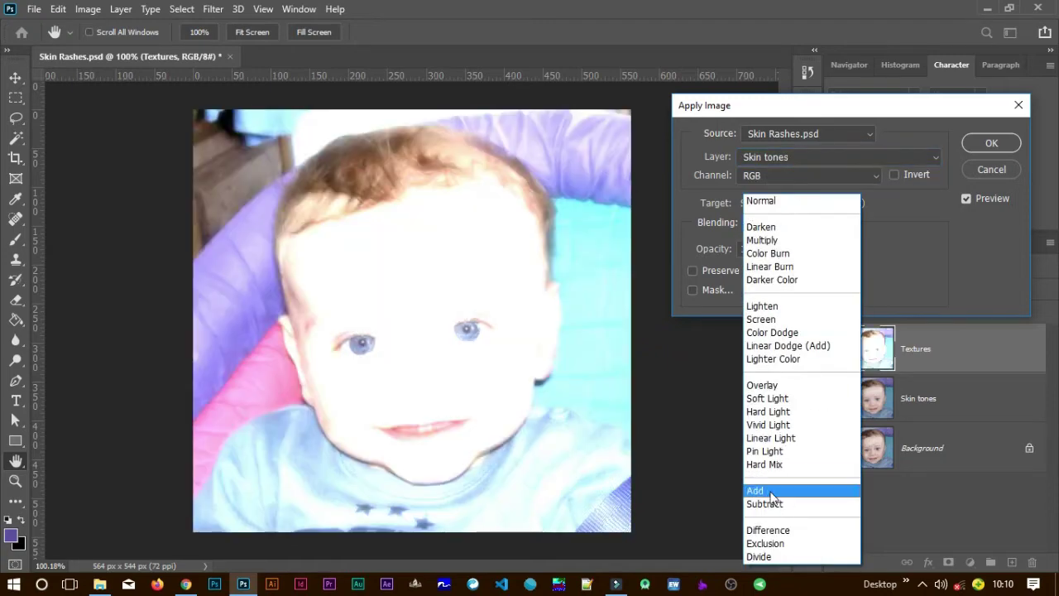
{"action": "left_click", "coordinate": [765, 504]}
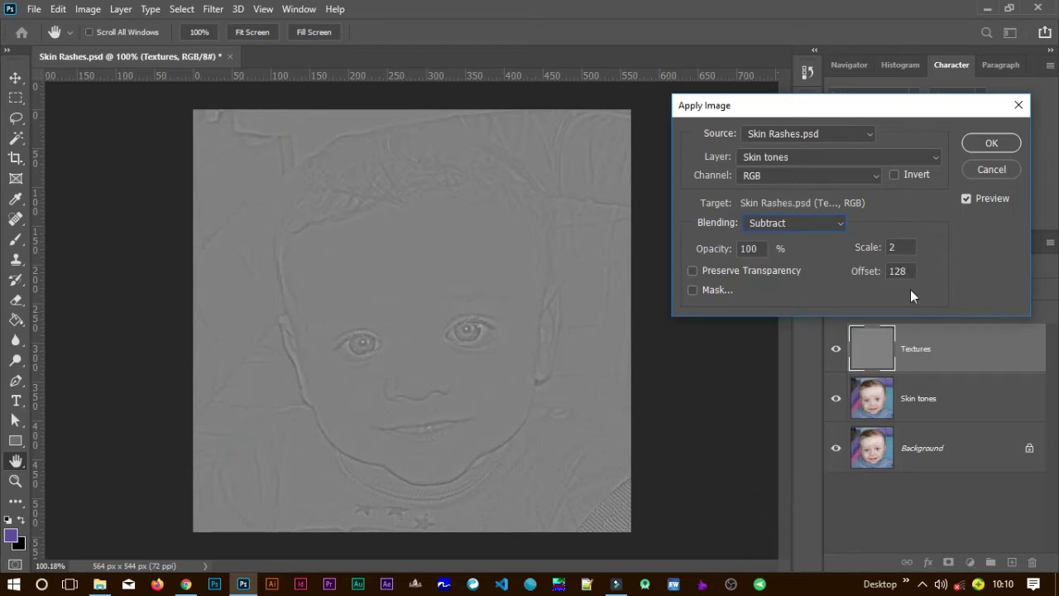
{"action": "left_click_drag", "start_coordinate": [893, 113], "coordinate": [863, 112]}
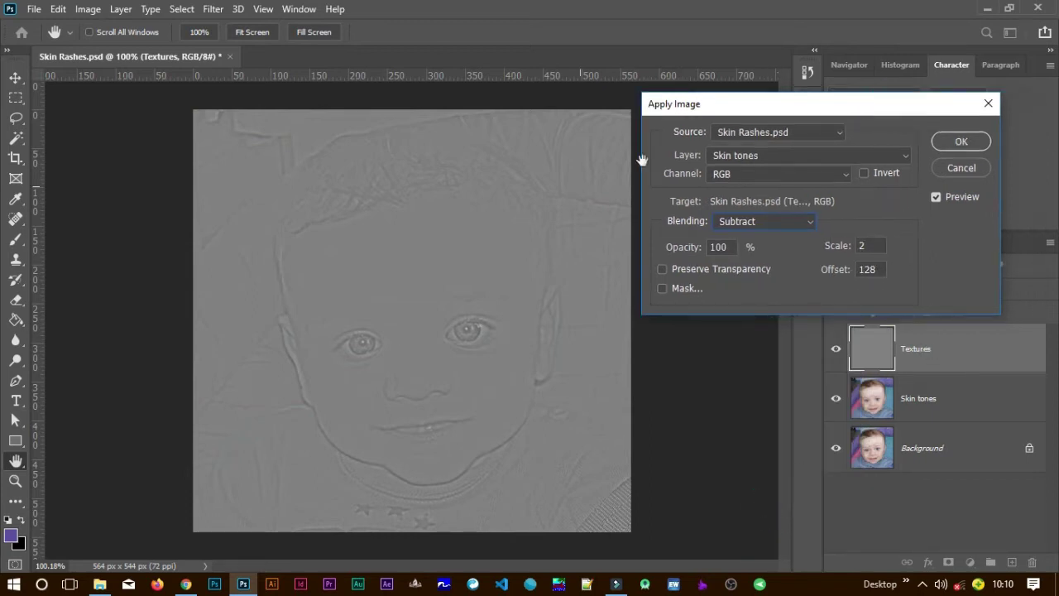
{"action": "left_click", "coordinate": [957, 145]}
{"action": "key", "text": "v"}
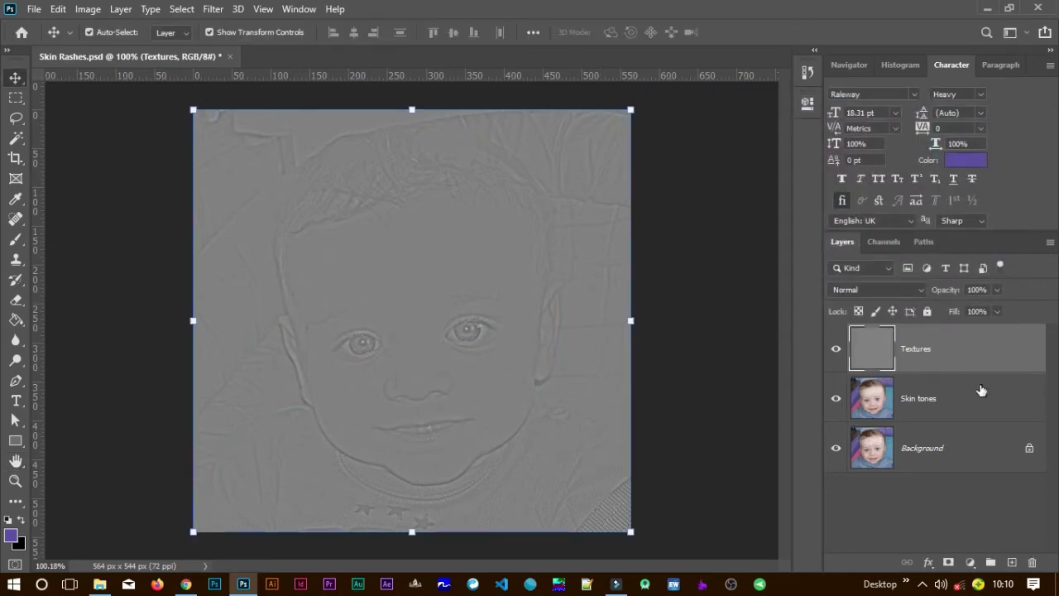
Set the Textures layer's blend mode to Linear Light and make Skin tones the active layer.
{"action": "left_click", "coordinate": [866, 290]}
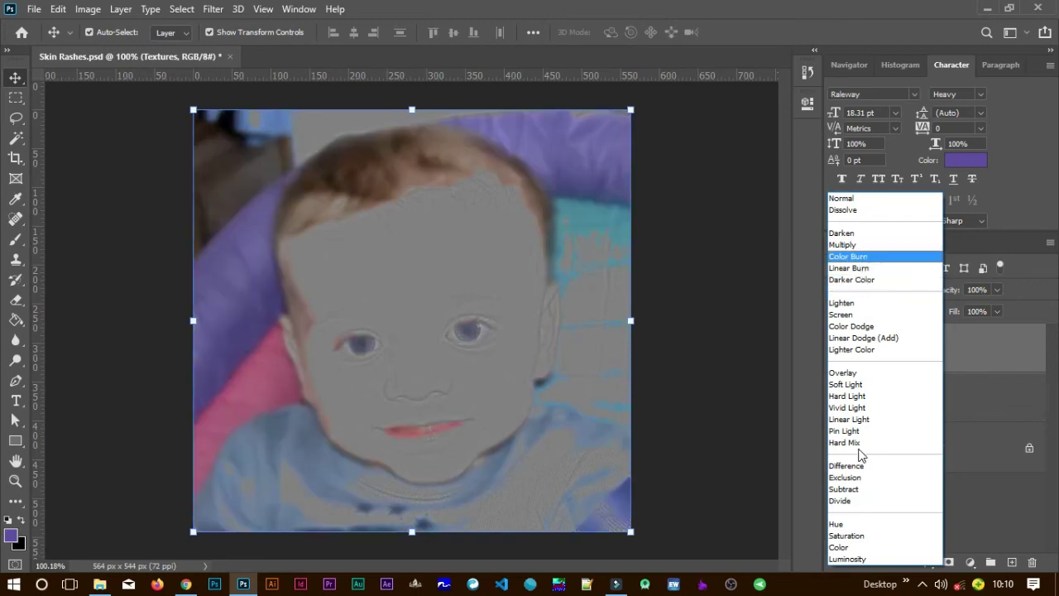
{"action": "left_click", "coordinate": [860, 419]}
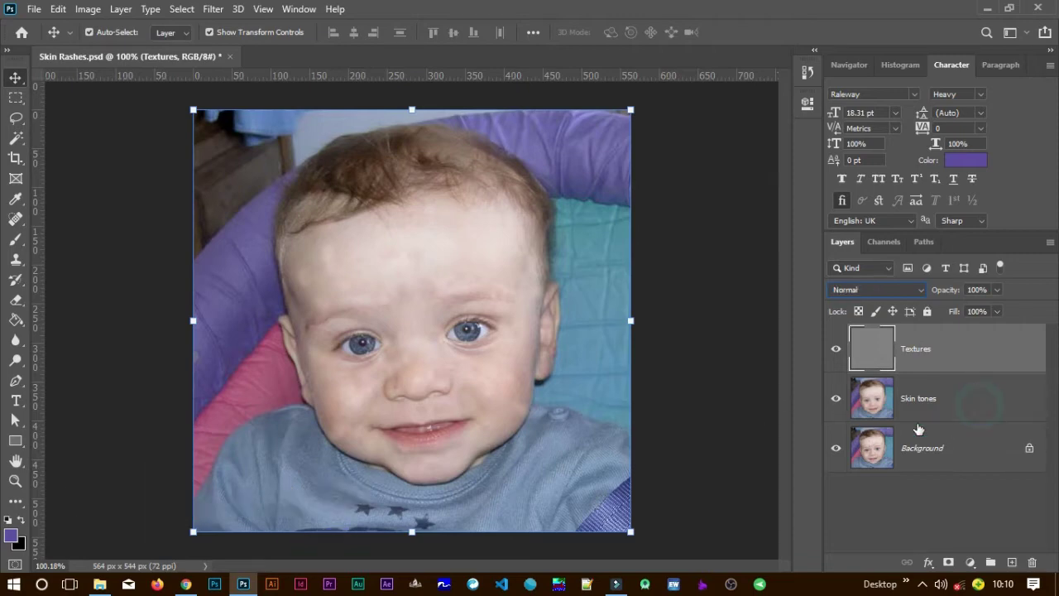
{"action": "left_click", "coordinate": [980, 406]}
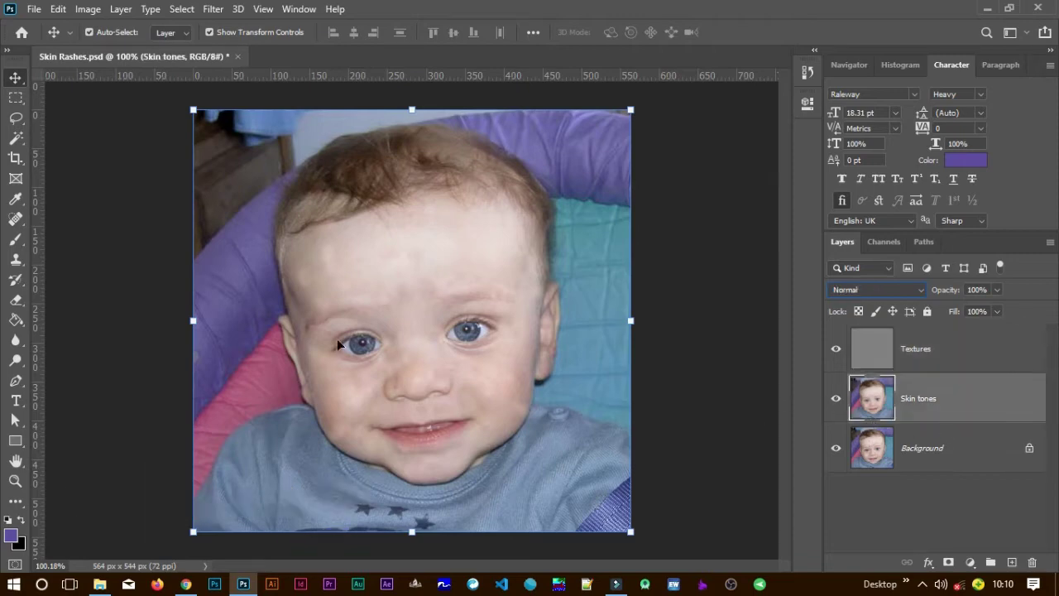
Switch to the Lasso tool and set its feather to 16 px.
{"action": "left_click", "coordinate": [16, 118]}
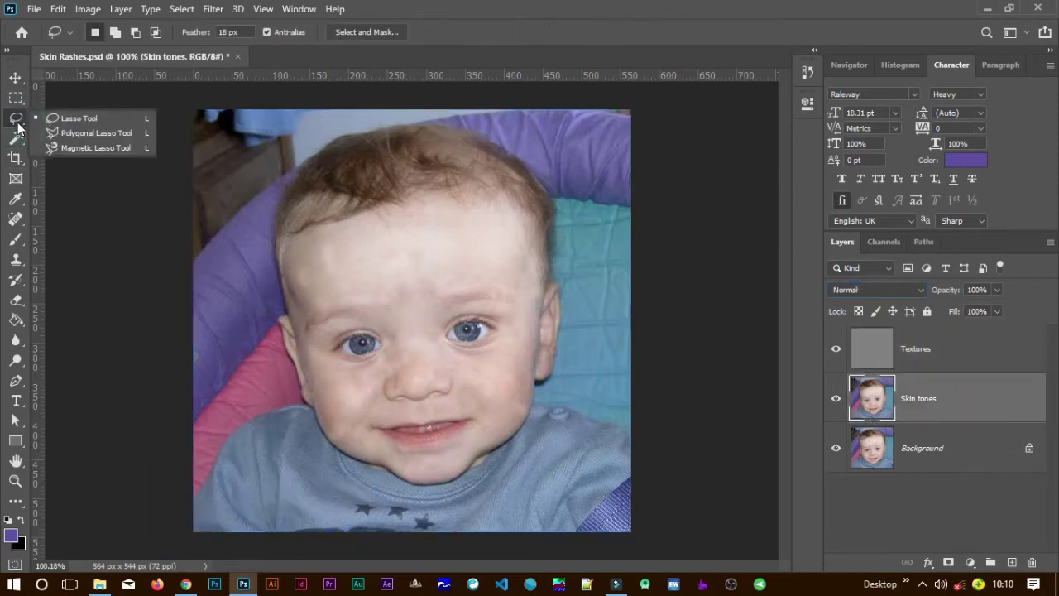
{"action": "left_click", "coordinate": [75, 118]}
{"action": "left_click", "coordinate": [246, 31]}
{"action": "type", "text": "16"}
{"action": "key", "text": "Return"}
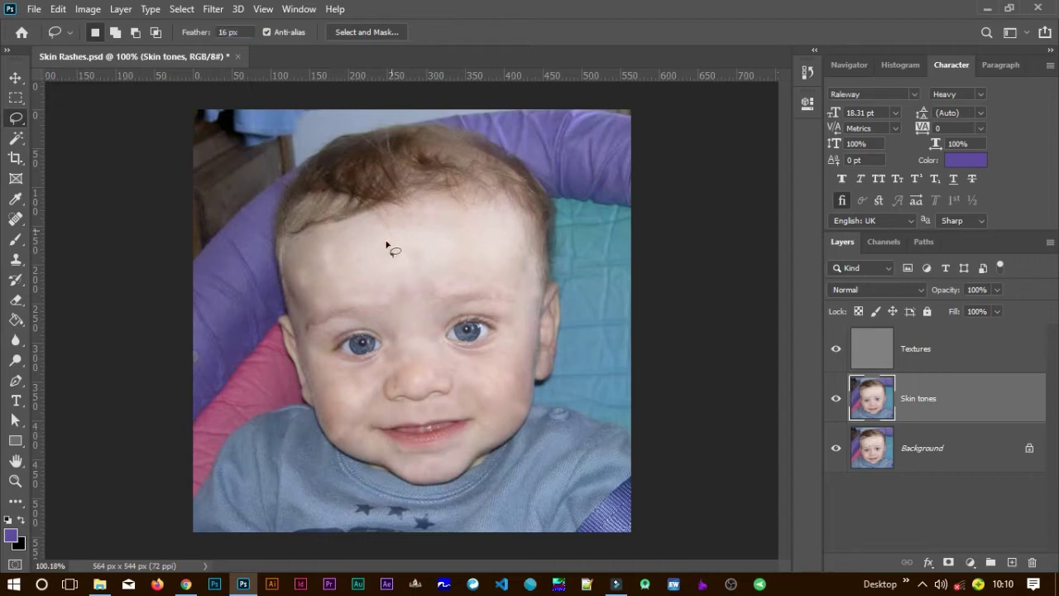
Lasso a wide area across the baby's forehead and apply a Gaussian Blur with a 12-pixel radius to it.
{"action": "mouse_move", "coordinate": [303, 253]}
{"action": "left_mouse_down"}
{"action": "mouse_move", "coordinate": [339, 300]}
{"action": "mouse_move", "coordinate": [450, 300]}
{"action": "left_mouse_up"}
{"action": "left_click_drag", "start_coordinate": [518, 257], "coordinate": [476, 227]}
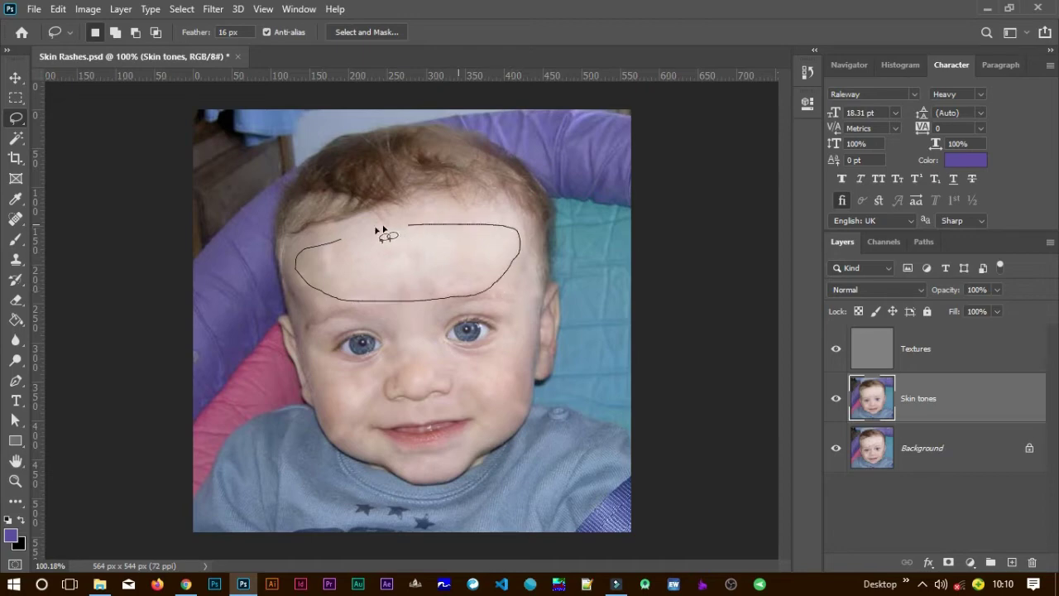
{"action": "left_click_drag", "start_coordinate": [337, 240], "coordinate": [335, 241]}
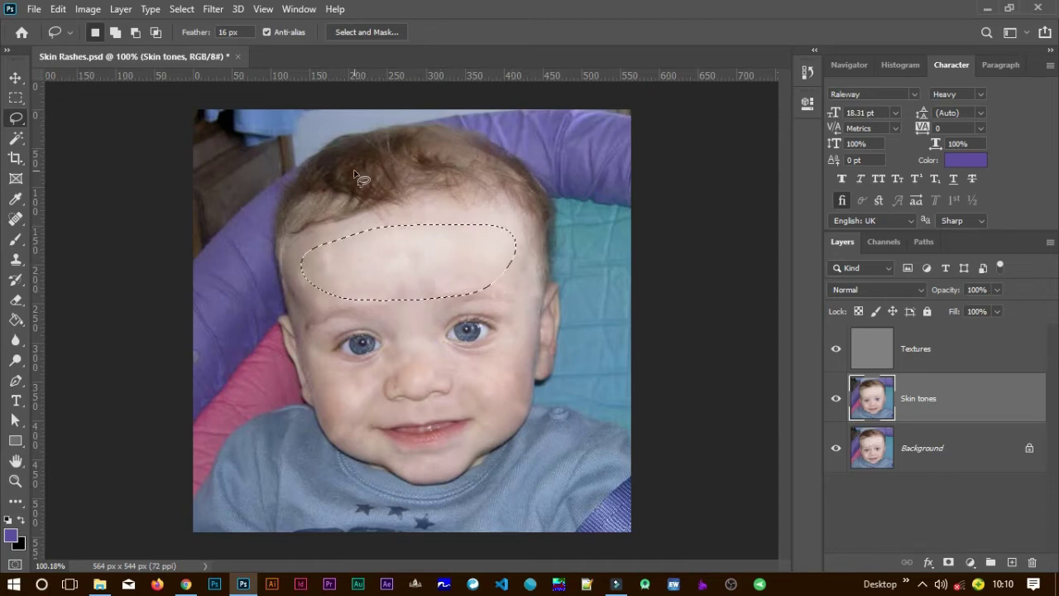
{"action": "left_click", "coordinate": [213, 9]}
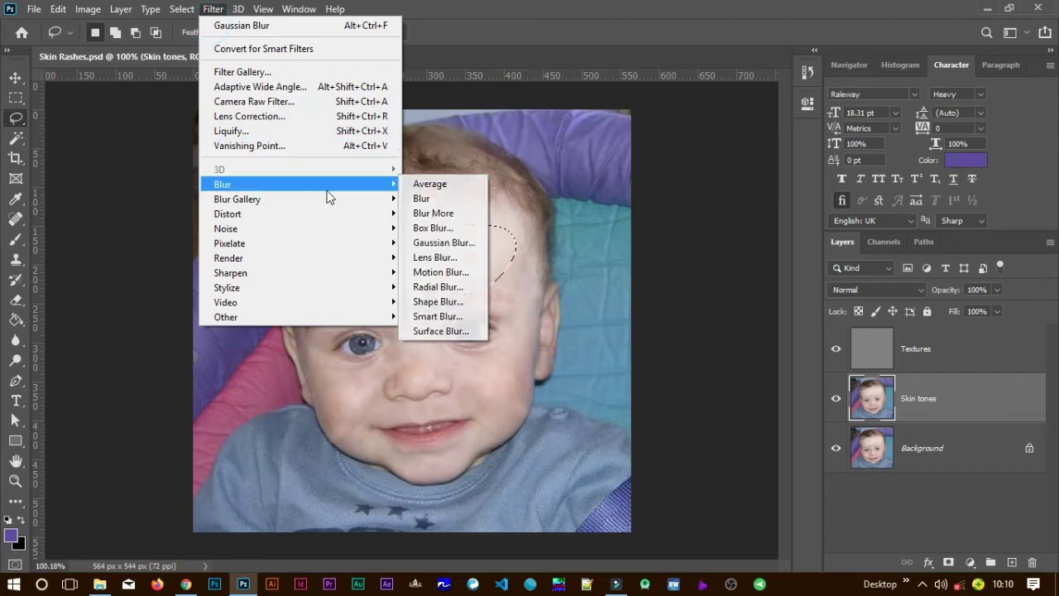
{"action": "mouse_move", "coordinate": [370, 193]}
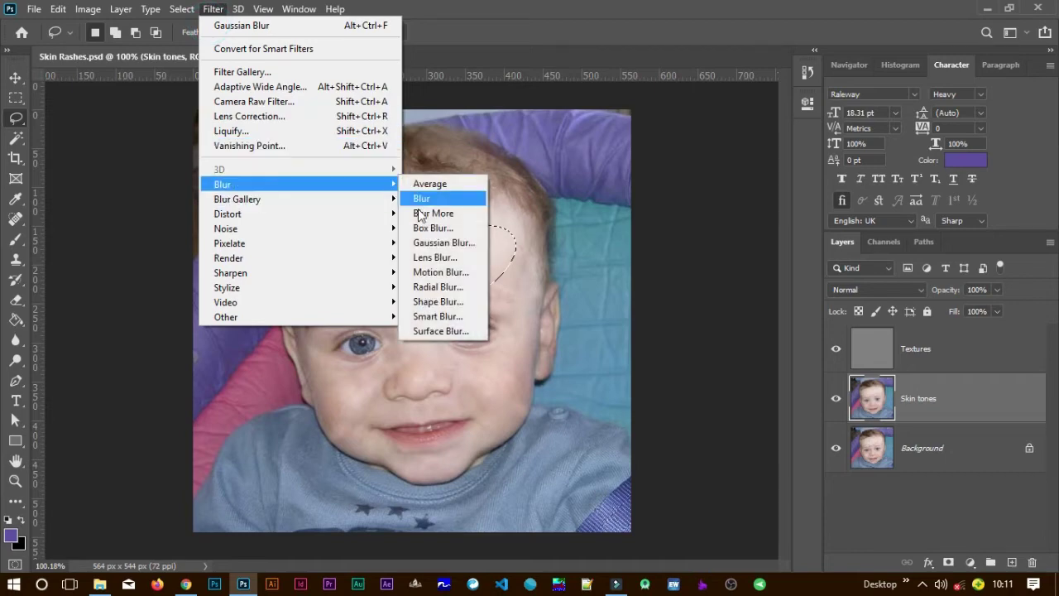
{"action": "left_click", "coordinate": [421, 241]}
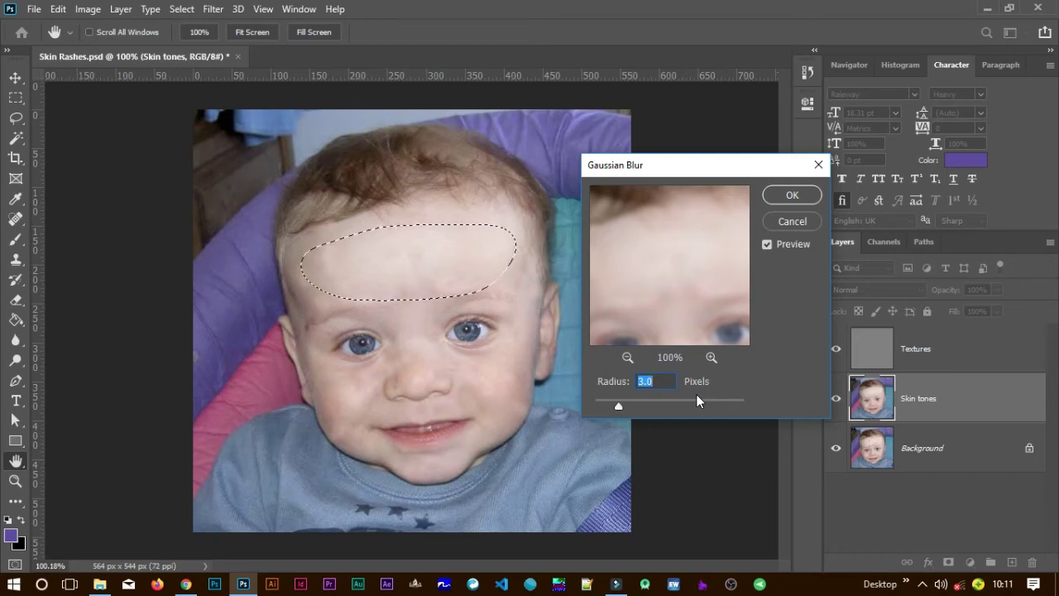
{"action": "type", "text": "12"}
{"action": "left_click", "coordinate": [792, 194]}
{"action": "key", "text": "l"}
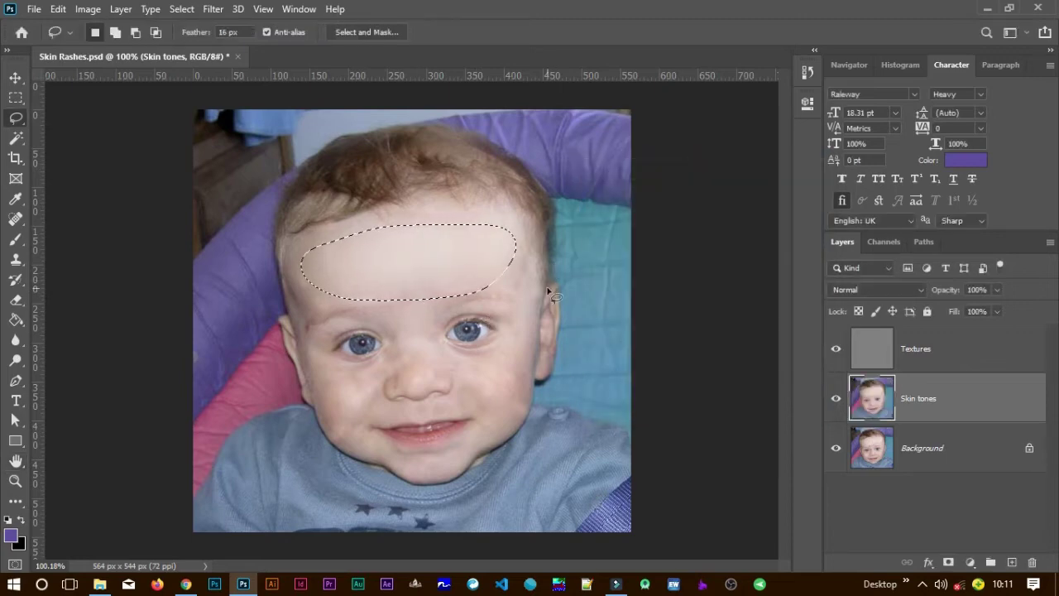
Lasso the cheek on the image's left side, below the eye, and reapply the 12-pixel Gaussian Blur.
{"action": "scroll", "coordinate": [394, 293], "scroll_direction": "up", "scroll_amount": 3}
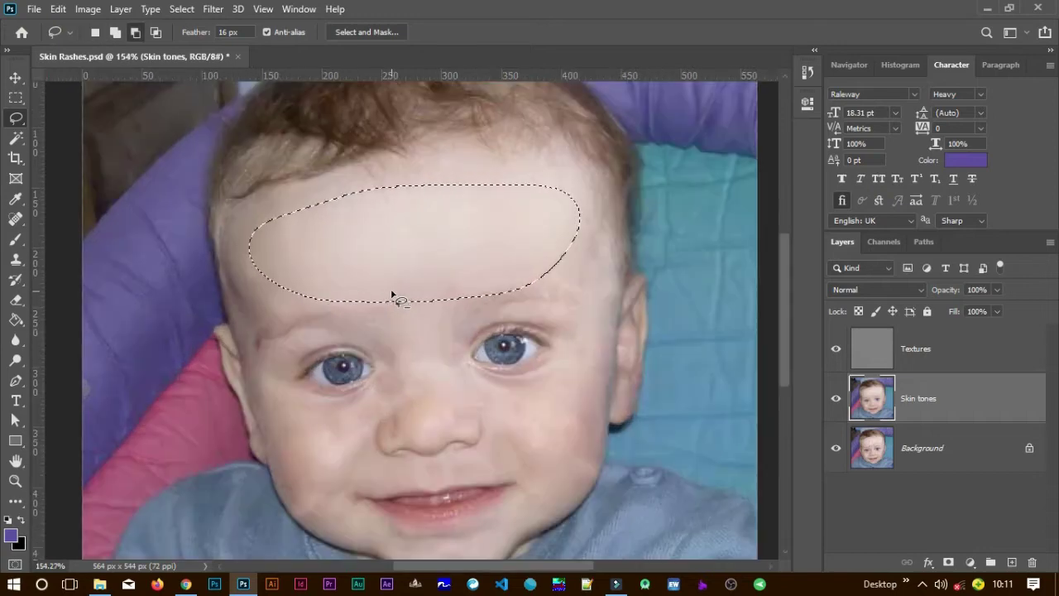
{"action": "left_click_drag", "start_coordinate": [473, 326], "coordinate": [530, 279]}
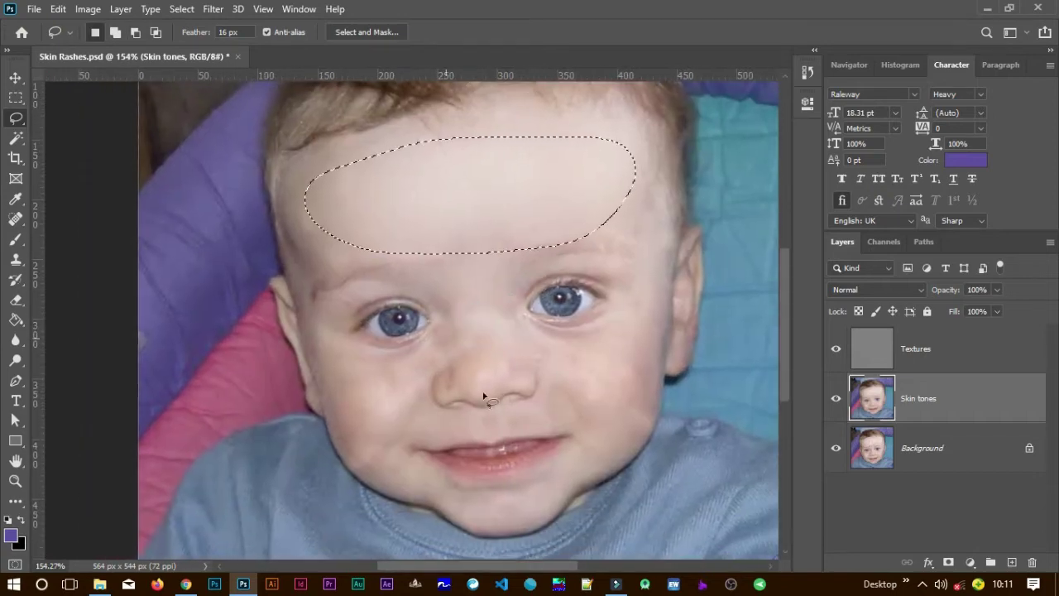
{"action": "mouse_move", "coordinate": [315, 335]}
{"action": "left_mouse_down"}
{"action": "mouse_move", "coordinate": [335, 415]}
{"action": "mouse_move", "coordinate": [421, 414]}
{"action": "left_mouse_up"}
{"action": "mouse_move", "coordinate": [428, 360]}
{"action": "left_mouse_down"}
{"action": "mouse_move", "coordinate": [335, 359]}
{"action": "mouse_move", "coordinate": [316, 337]}
{"action": "left_mouse_up"}
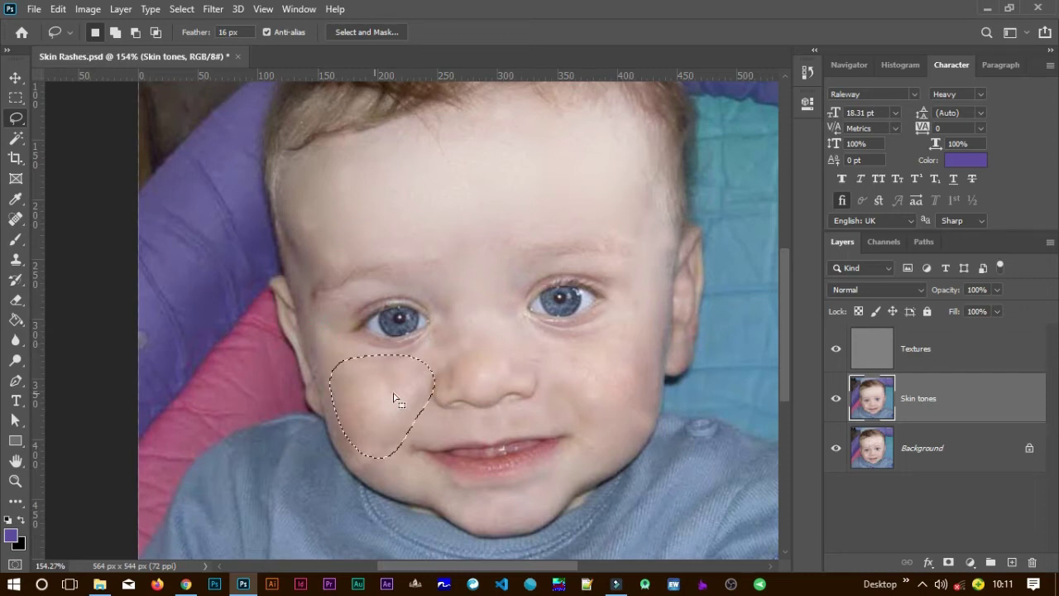
{"action": "right_click", "coordinate": [372, 401]}
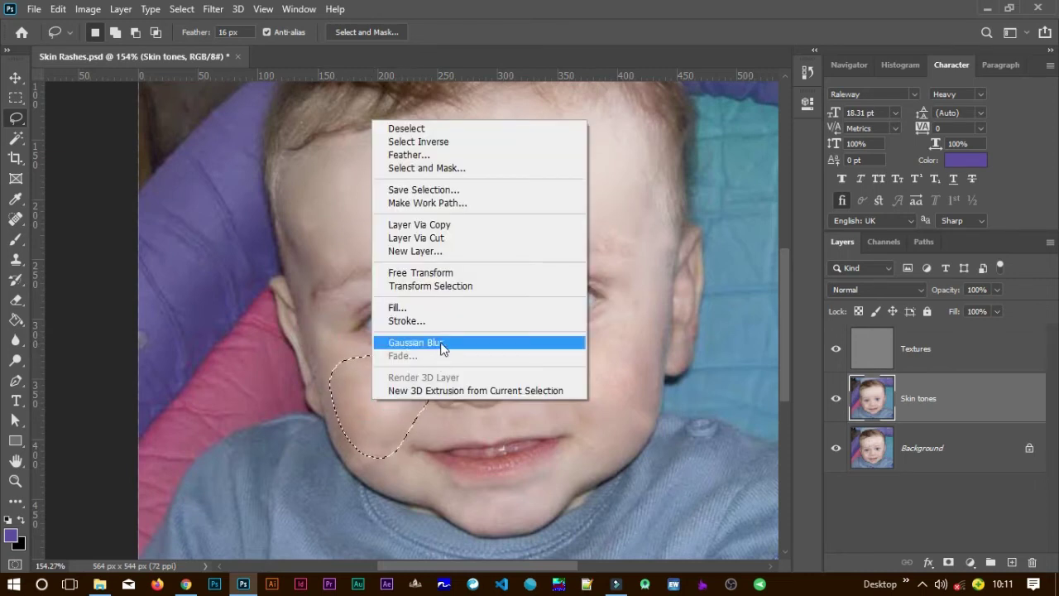
{"action": "left_click", "coordinate": [440, 344]}
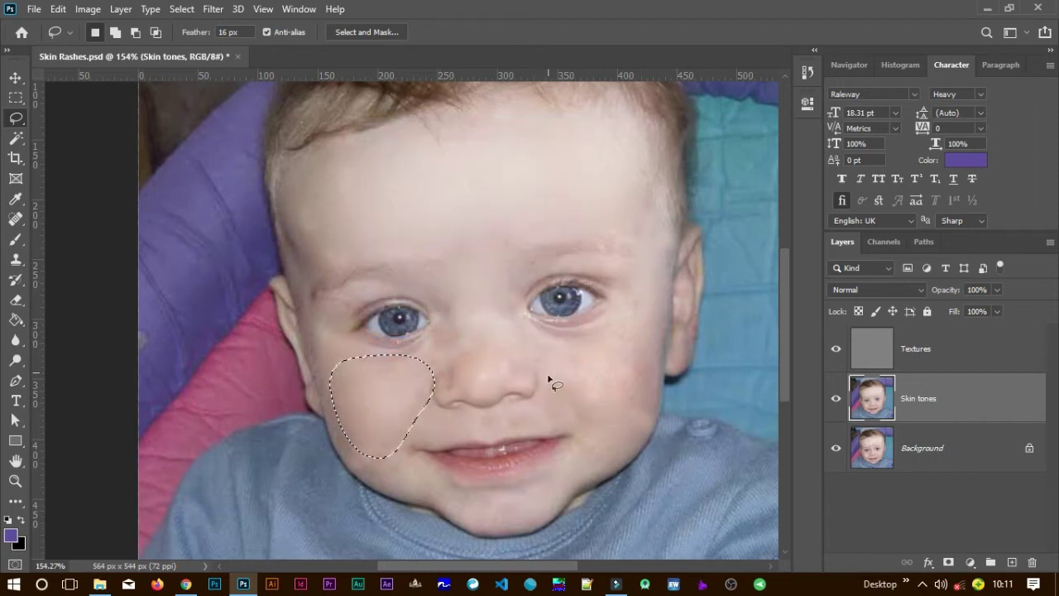
Lasso the cheek on the image's right side and reapply the same Gaussian Blur.
{"action": "mouse_move", "coordinate": [575, 356]}
{"action": "left_mouse_down"}
{"action": "mouse_move", "coordinate": [584, 420]}
{"action": "mouse_move", "coordinate": [603, 433]}
{"action": "mouse_move", "coordinate": [641, 387]}
{"action": "left_mouse_up"}
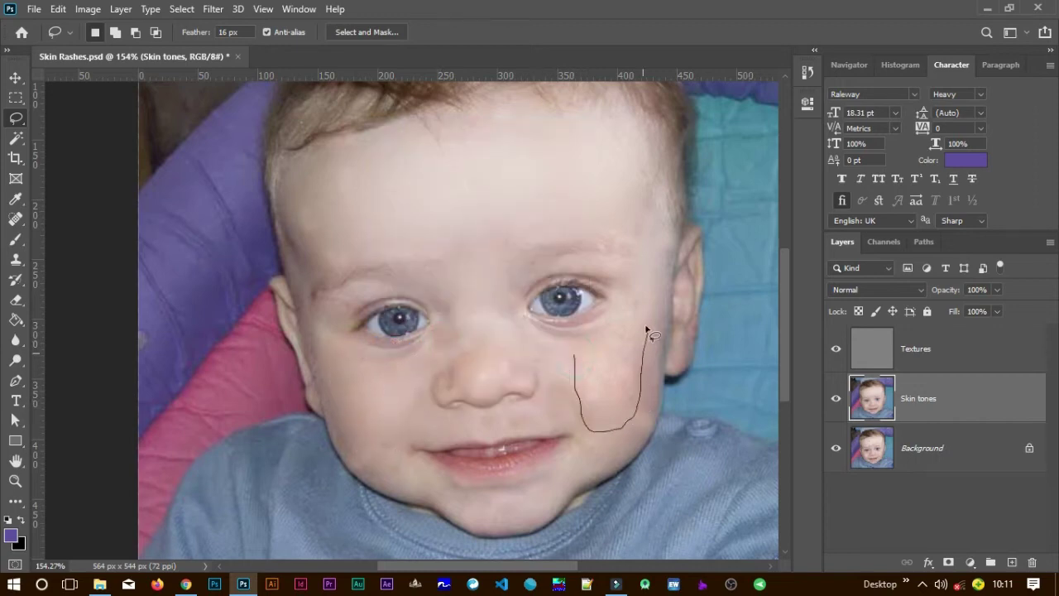
{"action": "left_click_drag", "start_coordinate": [578, 364], "coordinate": [579, 366]}
{"action": "right_click", "coordinate": [610, 380]}
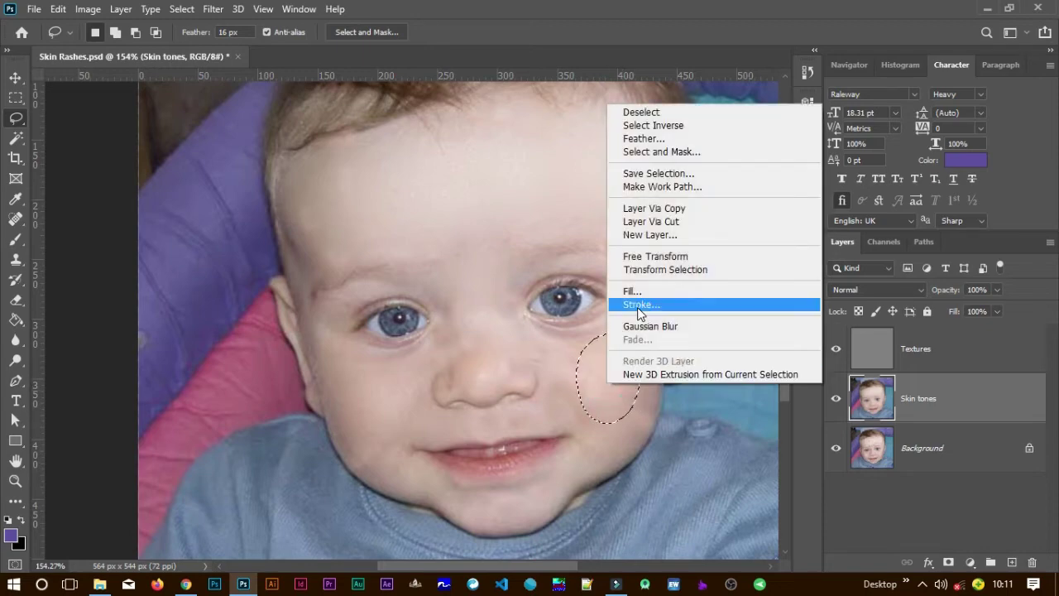
{"action": "left_click", "coordinate": [681, 326]}
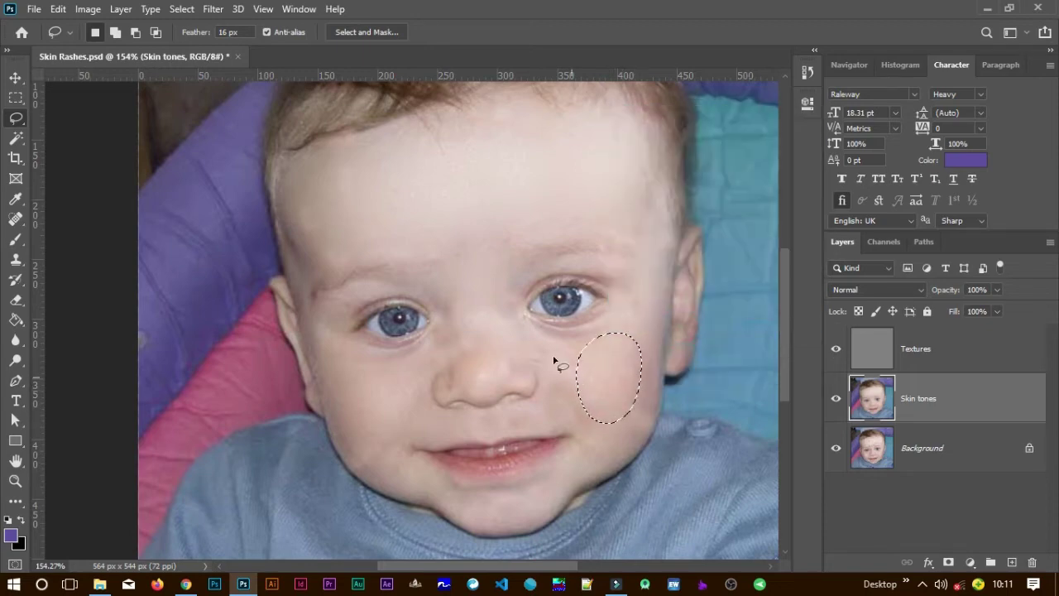
Lasso a rounded area of the forehead above the image's left eyebrow and reapply the Gaussian Blur.
{"action": "mouse_move", "coordinate": [310, 184]}
{"action": "left_mouse_down"}
{"action": "mouse_move", "coordinate": [303, 236]}
{"action": "mouse_move", "coordinate": [353, 263]}
{"action": "mouse_move", "coordinate": [414, 204]}
{"action": "mouse_move", "coordinate": [395, 150]}
{"action": "left_mouse_up"}
{"action": "left_click_drag", "start_coordinate": [309, 187], "coordinate": [310, 189]}
{"action": "right_click", "coordinate": [346, 213]}
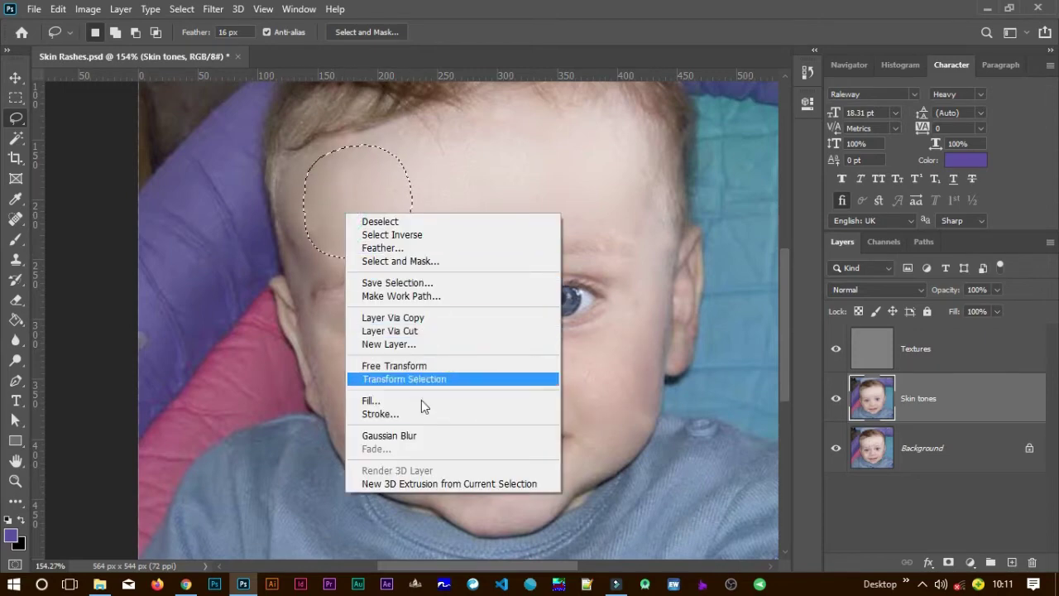
{"action": "left_click", "coordinate": [423, 435]}
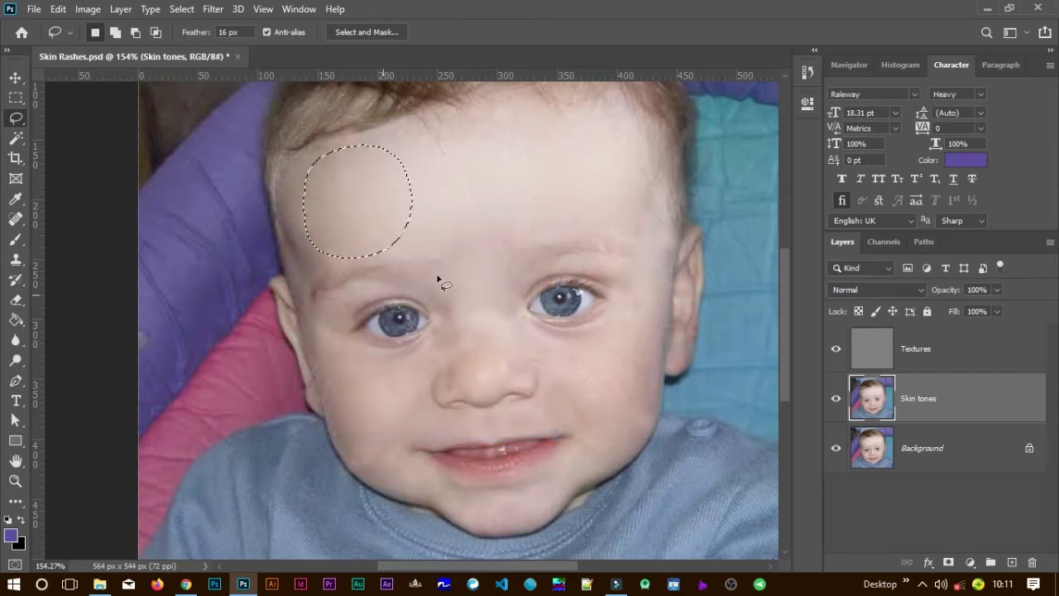
Lasso the temple and adjoining forehead on the image's left side and blur that area with the same Gaussian Blur.
{"action": "left_click_drag", "start_coordinate": [407, 237], "coordinate": [563, 201]}
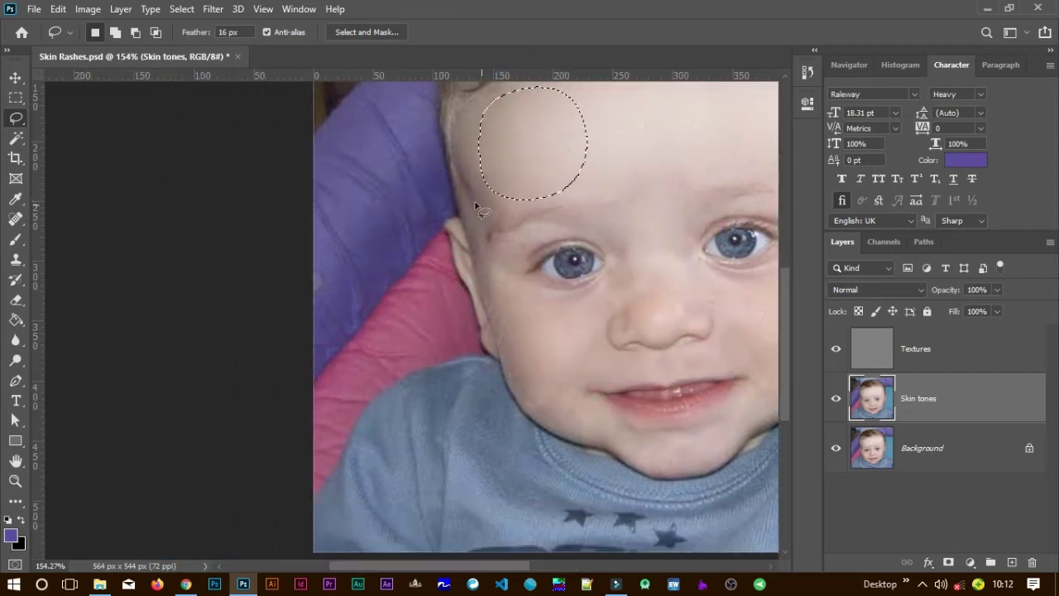
{"action": "mouse_move", "coordinate": [465, 155]}
{"action": "left_mouse_down"}
{"action": "mouse_move", "coordinate": [471, 243]}
{"action": "mouse_move", "coordinate": [615, 146]}
{"action": "mouse_move", "coordinate": [549, 88]}
{"action": "mouse_move", "coordinate": [493, 109]}
{"action": "mouse_move", "coordinate": [464, 164]}
{"action": "left_mouse_up"}
{"action": "right_click", "coordinate": [521, 174]}
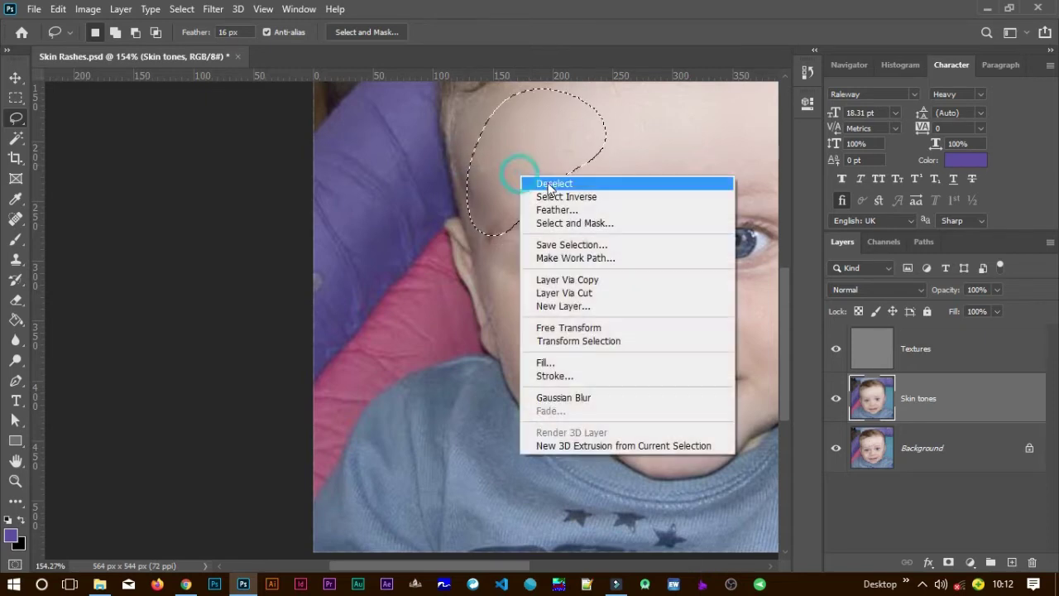
{"action": "left_click", "coordinate": [575, 399]}
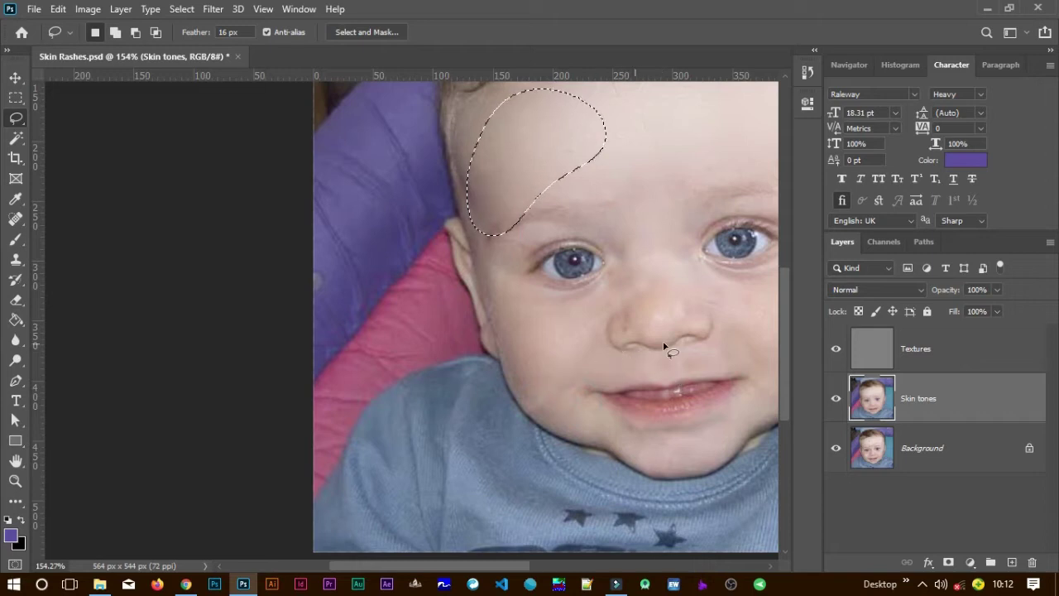
Lasso the lower cheek beside the mouth corner on the image's left side and reapply the Gaussian Blur.
{"action": "left_click_drag", "start_coordinate": [621, 298], "coordinate": [569, 210]}
{"action": "mouse_move", "coordinate": [457, 233]}
{"action": "left_mouse_down"}
{"action": "mouse_move", "coordinate": [445, 285]}
{"action": "mouse_move", "coordinate": [488, 322]}
{"action": "mouse_move", "coordinate": [541, 340]}
{"action": "mouse_move", "coordinate": [525, 240]}
{"action": "mouse_move", "coordinate": [456, 234]}
{"action": "left_mouse_up"}
{"action": "right_click", "coordinate": [506, 279]}
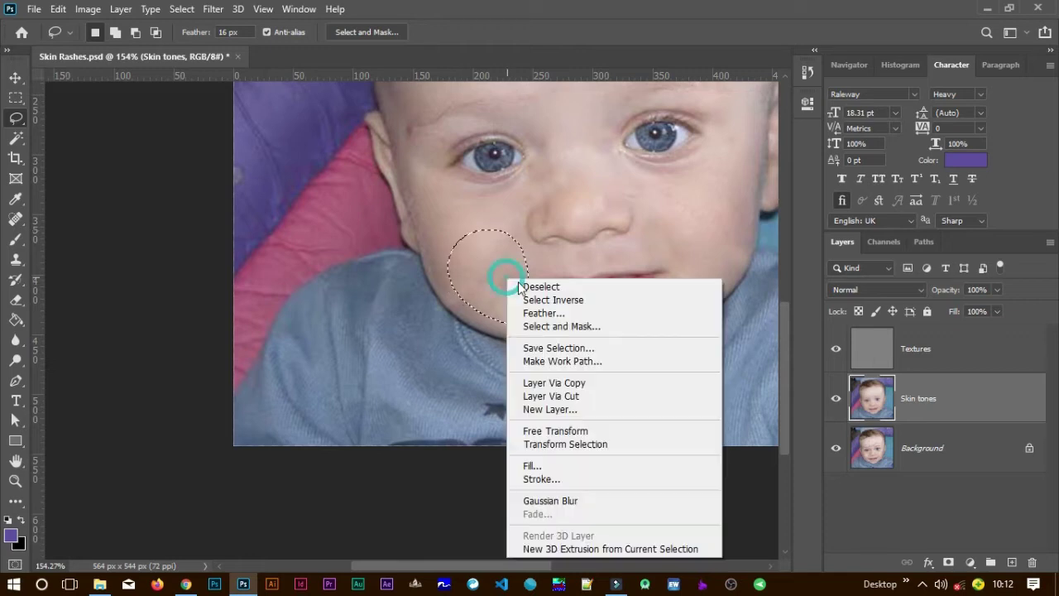
{"action": "left_click", "coordinate": [569, 504]}
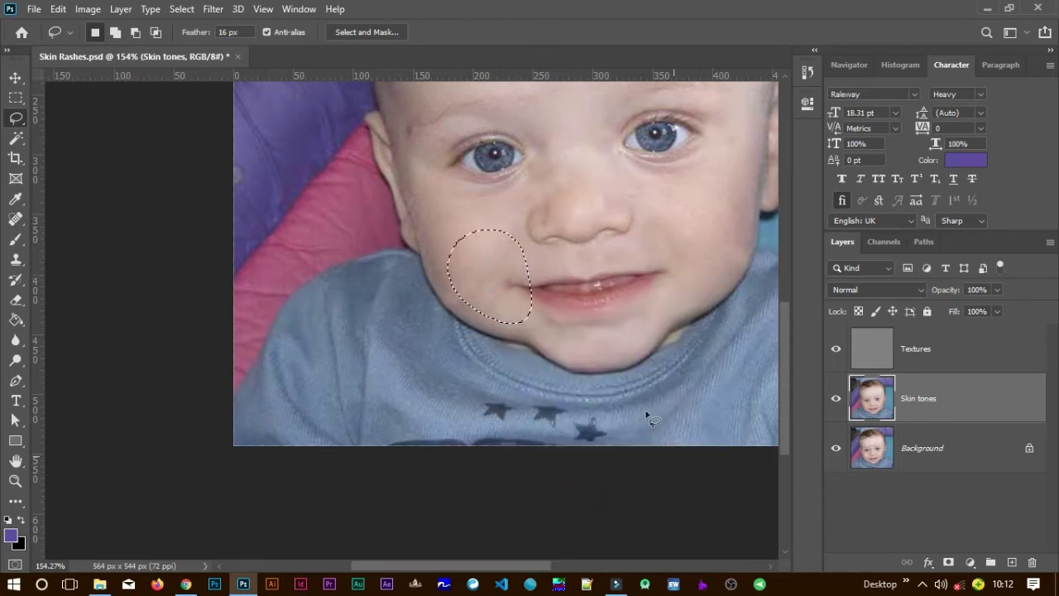
Lasso an oval area of the chin below the lower lip and blur it with the same Gaussian Blur.
{"action": "mouse_move", "coordinate": [577, 331]}
{"action": "left_mouse_down"}
{"action": "mouse_move", "coordinate": [557, 333]}
{"action": "mouse_move", "coordinate": [584, 370]}
{"action": "left_mouse_up"}
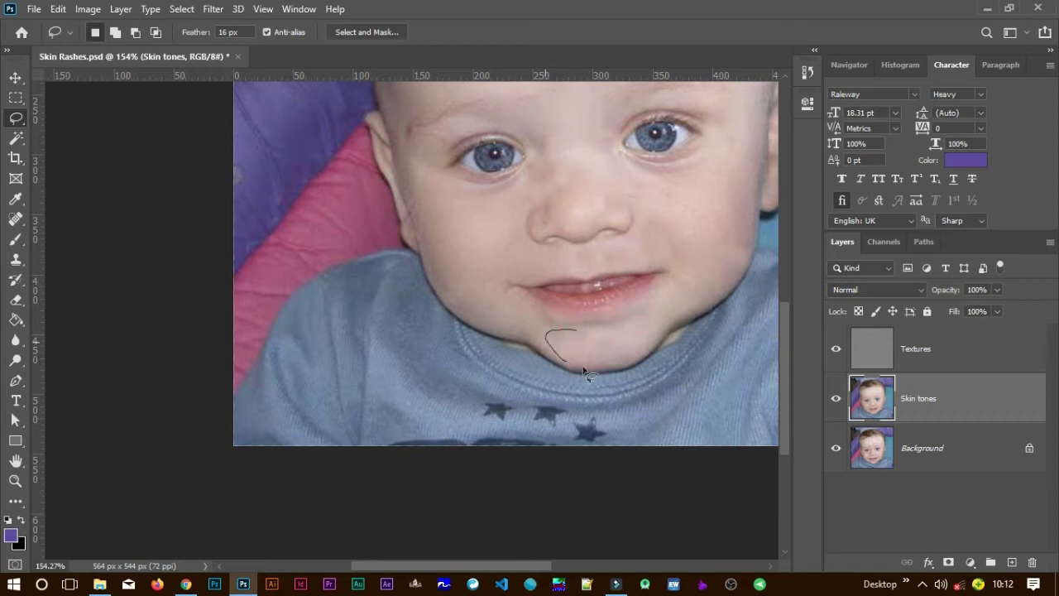
{"action": "left_click_drag", "start_coordinate": [572, 332], "coordinate": [571, 333]}
{"action": "right_click", "coordinate": [604, 349]}
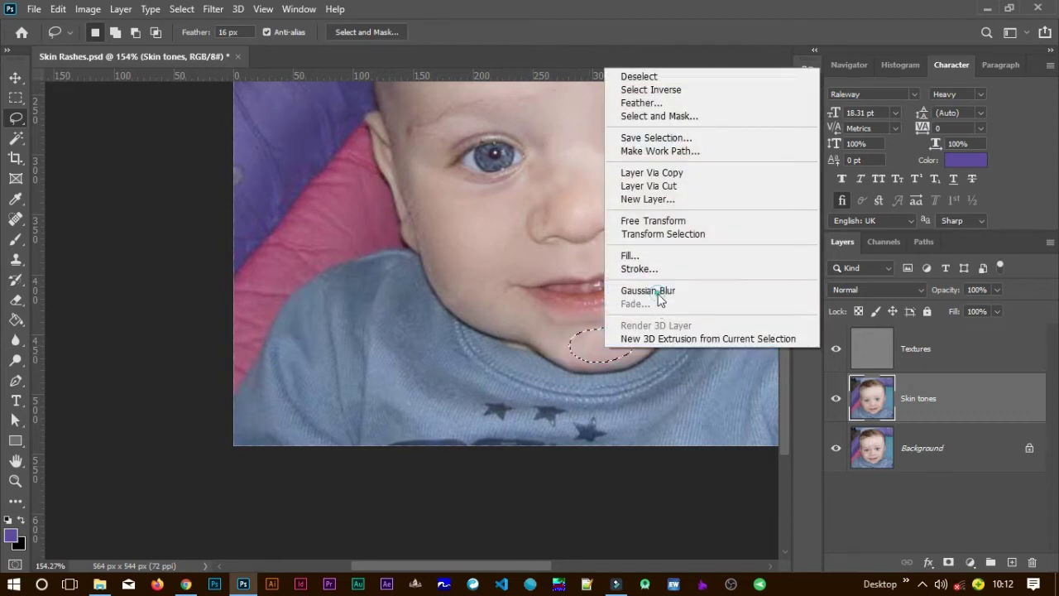
{"action": "left_click", "coordinate": [664, 293]}
Lasso the lower cheek beside the mouth corner on the image's right side and reapply the Gaussian Blur.
{"action": "mouse_move", "coordinate": [681, 272]}
{"action": "left_mouse_down"}
{"action": "mouse_move", "coordinate": [551, 270]}
{"action": "mouse_move", "coordinate": [517, 280]}
{"action": "mouse_move", "coordinate": [518, 331]}
{"action": "left_mouse_up"}
{"action": "left_click", "coordinate": [528, 238]}
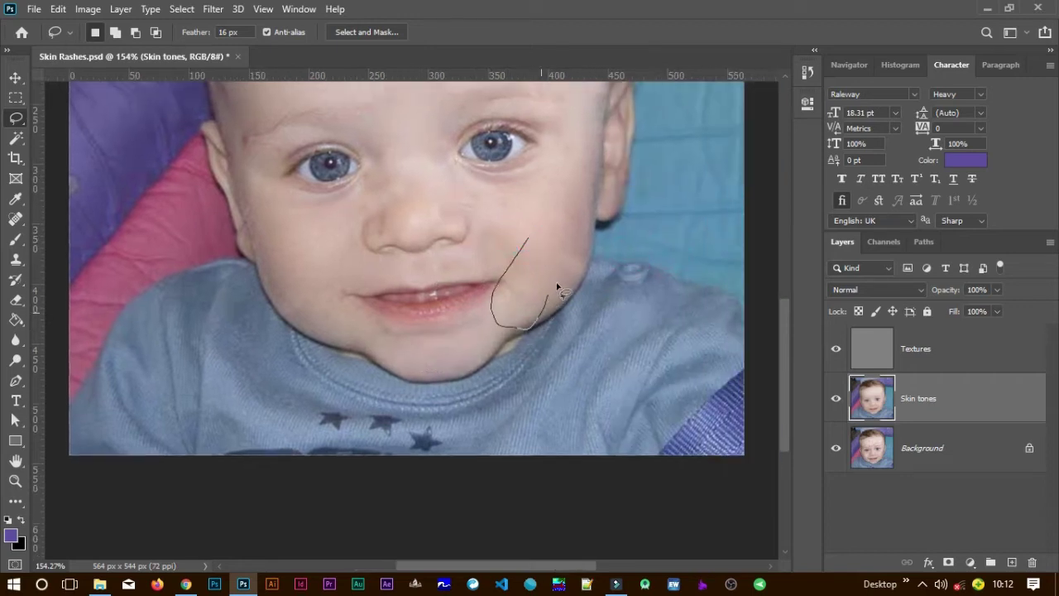
{"action": "left_click_drag", "start_coordinate": [566, 217], "coordinate": [528, 240]}
{"action": "right_click", "coordinate": [538, 271]}
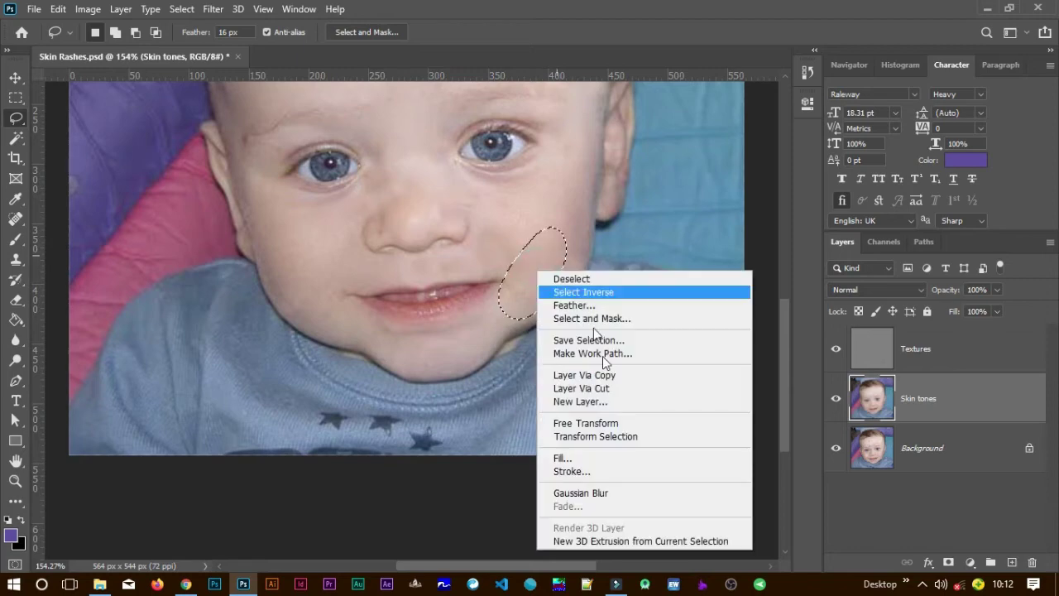
{"action": "left_click", "coordinate": [603, 488]}
Lasso the strip of skin between the nose and upper lip and blur it with the same Gaussian Blur.
{"action": "mouse_move", "coordinate": [391, 263]}
{"action": "left_mouse_down"}
{"action": "mouse_move", "coordinate": [352, 279]}
{"action": "mouse_move", "coordinate": [480, 279]}
{"action": "left_mouse_up"}
{"action": "mouse_move", "coordinate": [430, 253]}
{"action": "left_mouse_down"}
{"action": "mouse_move", "coordinate": [338, 259]}
{"action": "mouse_move", "coordinate": [378, 289]}
{"action": "mouse_move", "coordinate": [470, 279]}
{"action": "mouse_move", "coordinate": [505, 248]}
{"action": "mouse_move", "coordinate": [428, 235]}
{"action": "mouse_move", "coordinate": [333, 265]}
{"action": "left_mouse_up"}
{"action": "left_click", "coordinate": [524, 234]}
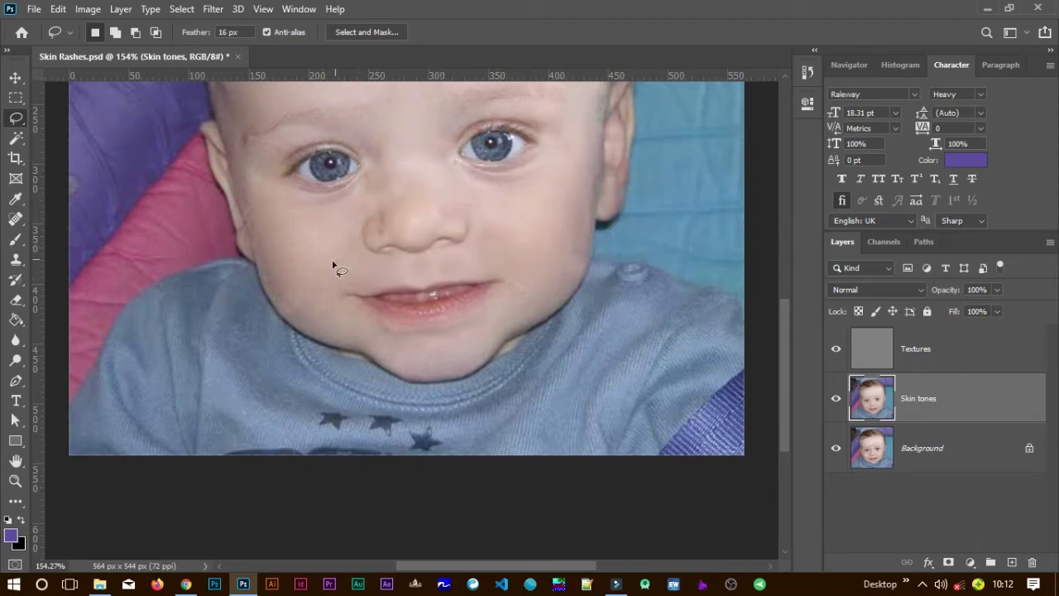
{"action": "right_click", "coordinate": [412, 275]}
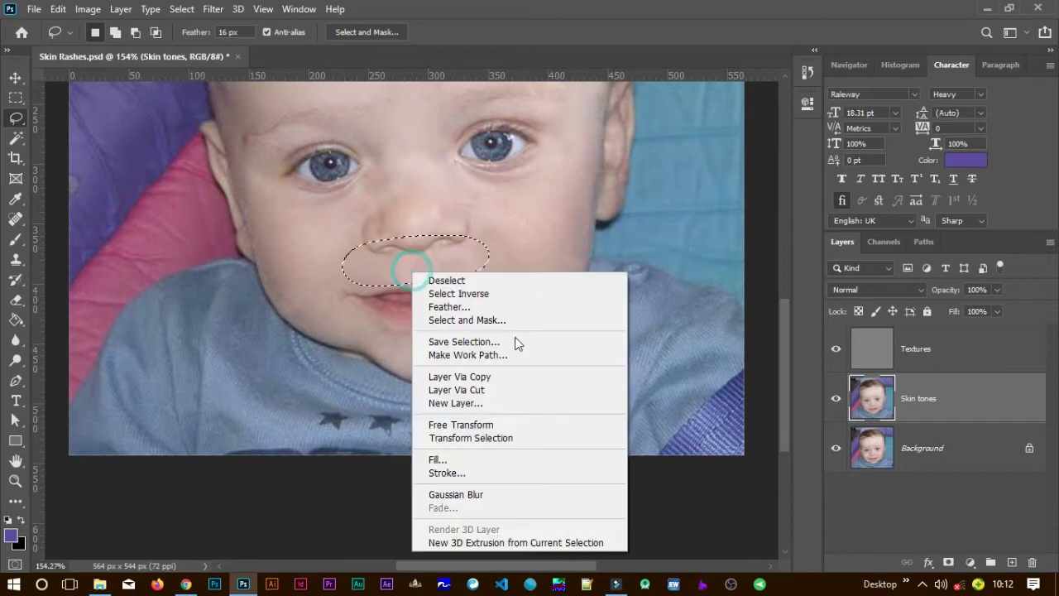
{"action": "left_click", "coordinate": [472, 495]}
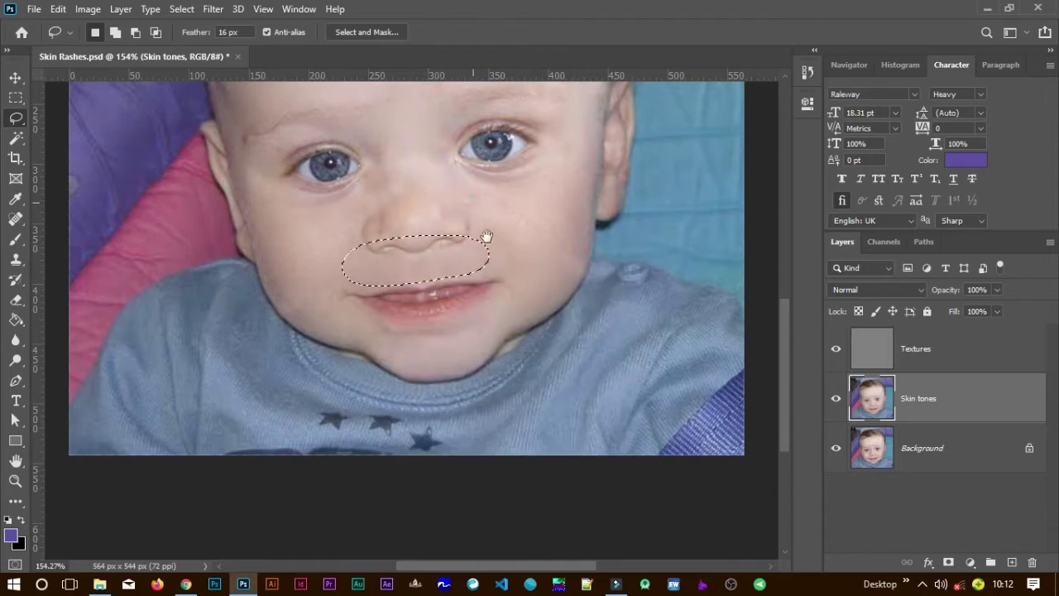
Lasso a rounded area around the nose tip and reapply the Gaussian Blur.
{"action": "left_click_drag", "start_coordinate": [471, 197], "coordinate": [464, 297]}
{"action": "mouse_move", "coordinate": [372, 291]}
{"action": "left_mouse_down"}
{"action": "mouse_move", "coordinate": [401, 337]}
{"action": "mouse_move", "coordinate": [464, 303]}
{"action": "left_mouse_up"}
{"action": "left_click_drag", "start_coordinate": [370, 304], "coordinate": [373, 308]}
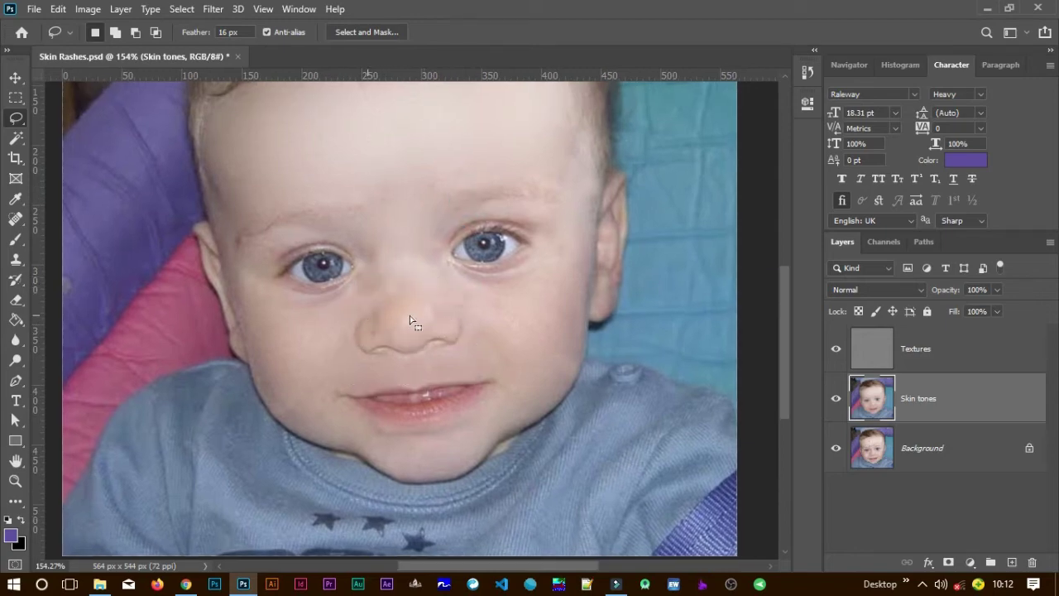
{"action": "right_click", "coordinate": [411, 307]}
{"action": "left_click", "coordinate": [462, 250]}
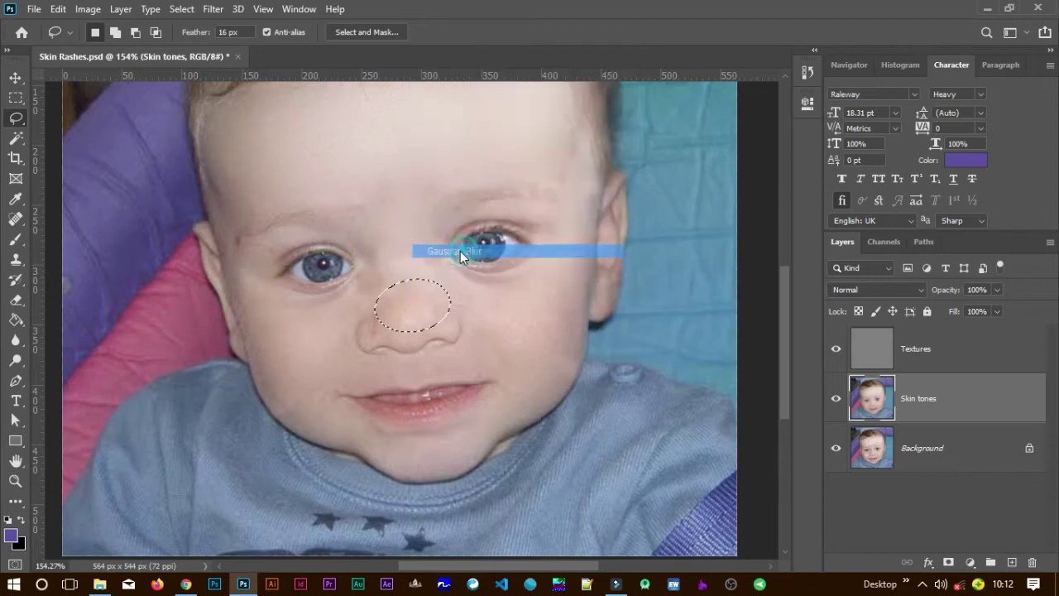
Lasso the nose bridge up to between the eyebrows and apply a Gaussian Blur with a 12-pixel radius.
{"action": "mouse_move", "coordinate": [375, 209]}
{"action": "left_mouse_down"}
{"action": "mouse_move", "coordinate": [378, 282]}
{"action": "mouse_move", "coordinate": [399, 307]}
{"action": "mouse_move", "coordinate": [428, 276]}
{"action": "mouse_move", "coordinate": [431, 209]}
{"action": "mouse_move", "coordinate": [381, 168]}
{"action": "mouse_move", "coordinate": [368, 194]}
{"action": "mouse_move", "coordinate": [378, 245]}
{"action": "left_mouse_up"}
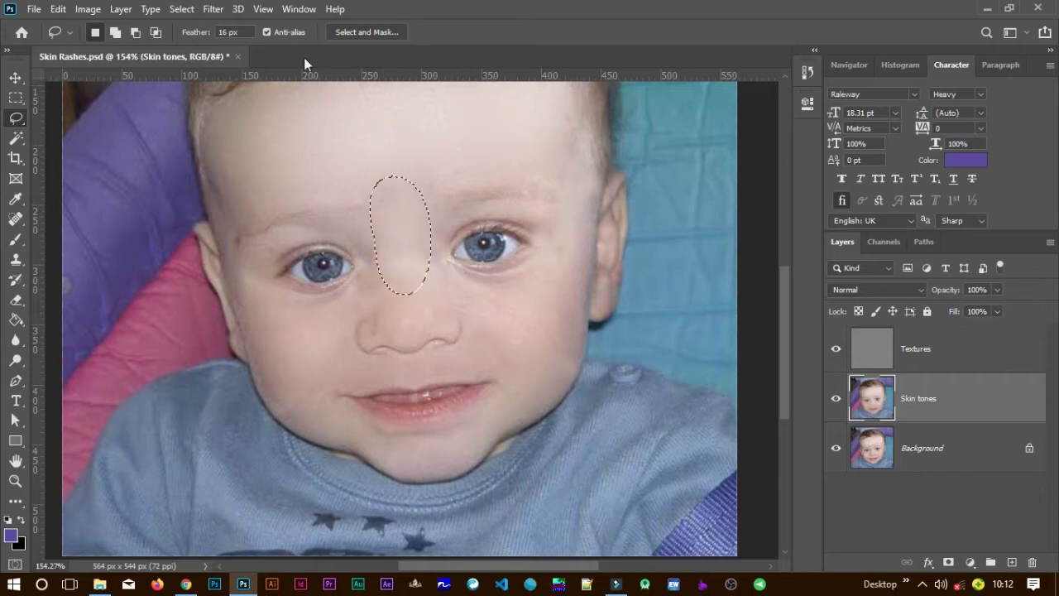
{"action": "left_click", "coordinate": [213, 9]}
{"action": "mouse_move", "coordinate": [319, 183]}
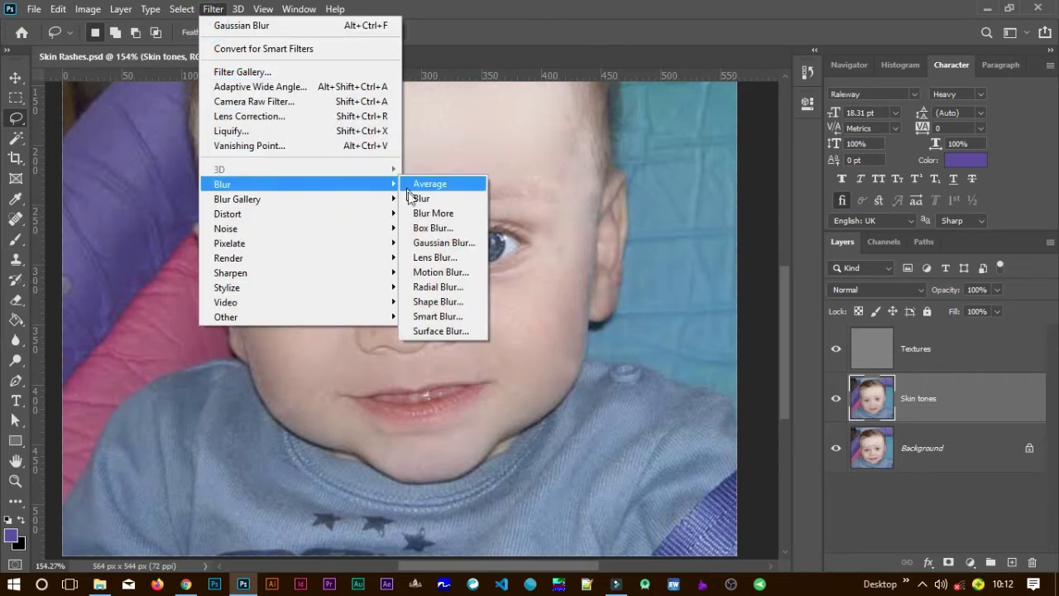
{"action": "left_click", "coordinate": [424, 243]}
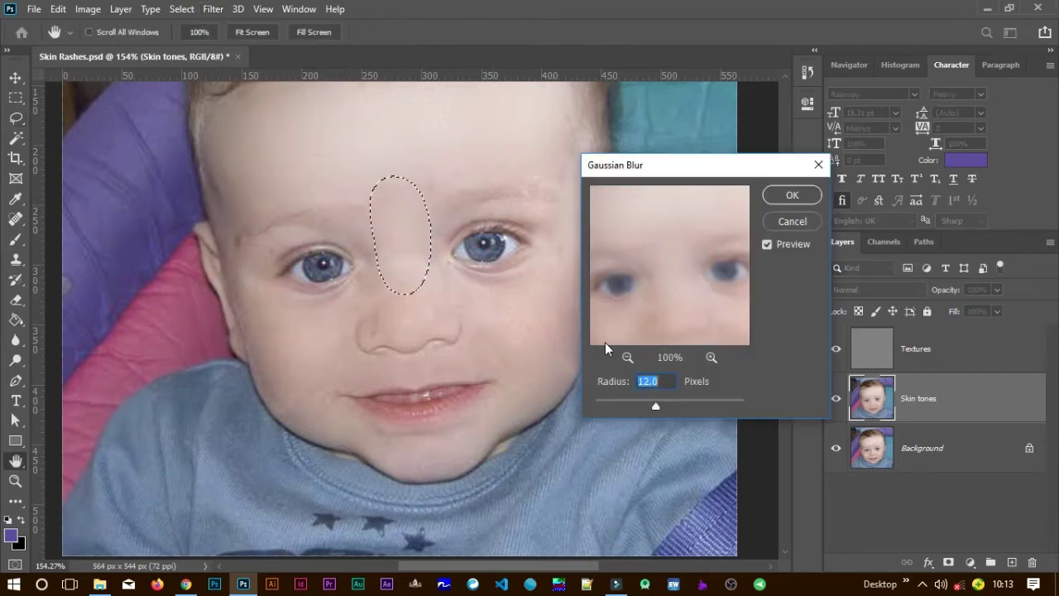
{"action": "key", "text": "Return"}
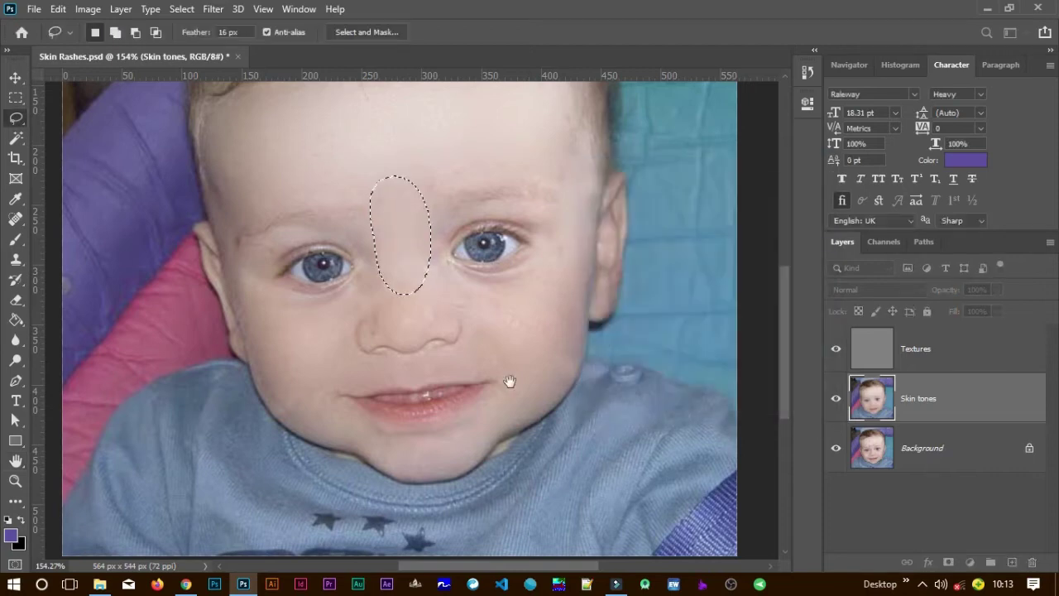
Lasso a wide oval across the middle of the forehead and apply a Gaussian Blur with a 20-pixel radius.
{"action": "left_click_drag", "start_coordinate": [444, 239], "coordinate": [421, 378]}
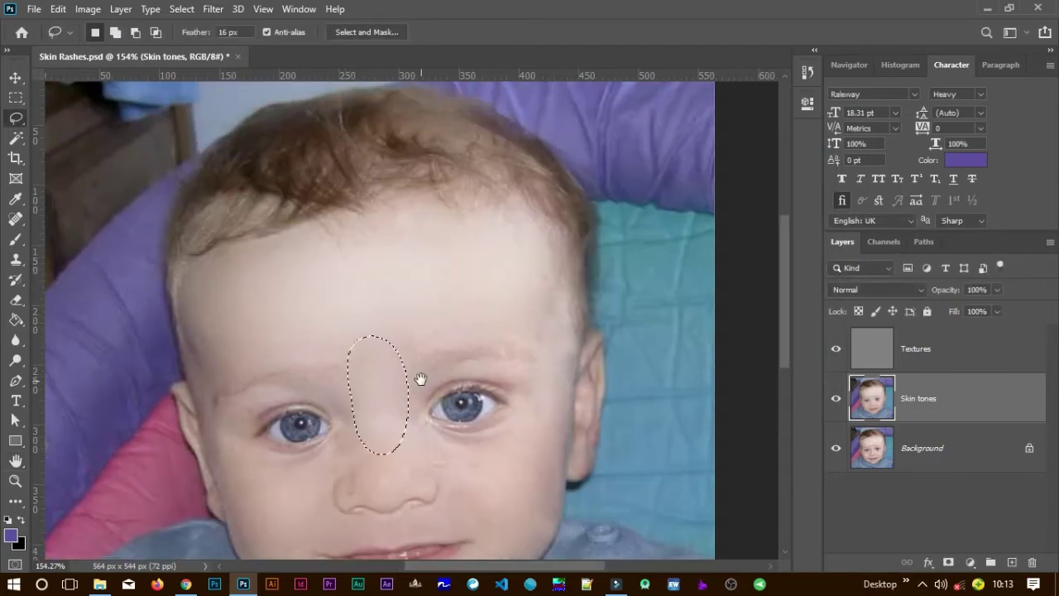
{"action": "mouse_move", "coordinate": [301, 292]}
{"action": "left_mouse_down"}
{"action": "mouse_move", "coordinate": [346, 347]}
{"action": "mouse_move", "coordinate": [472, 337]}
{"action": "mouse_move", "coordinate": [399, 282]}
{"action": "mouse_move", "coordinate": [278, 292]}
{"action": "mouse_move", "coordinate": [301, 304]}
{"action": "left_mouse_up"}
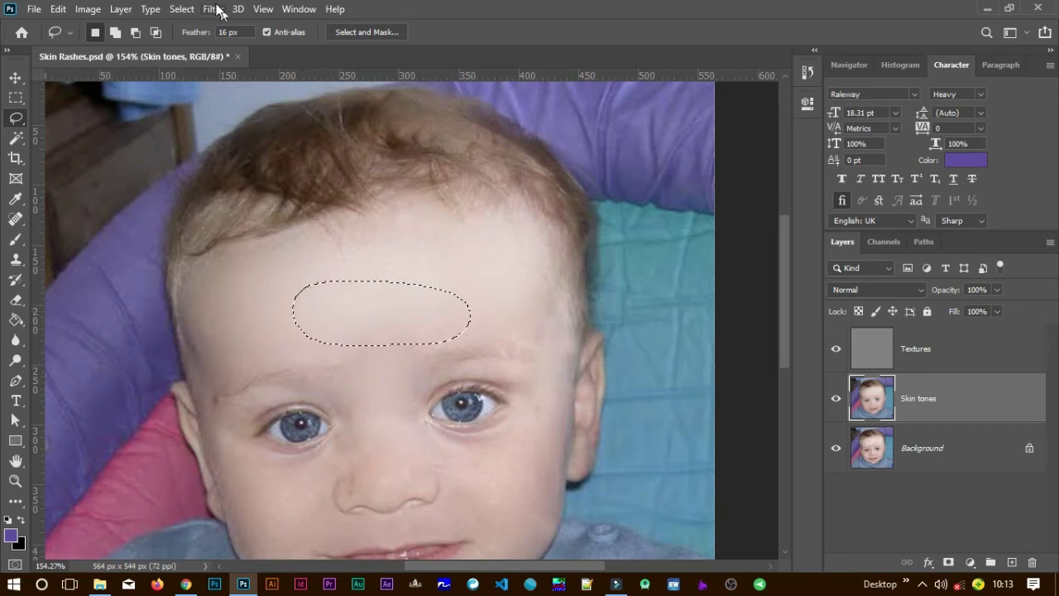
{"action": "left_click", "coordinate": [216, 10]}
{"action": "mouse_move", "coordinate": [365, 185]}
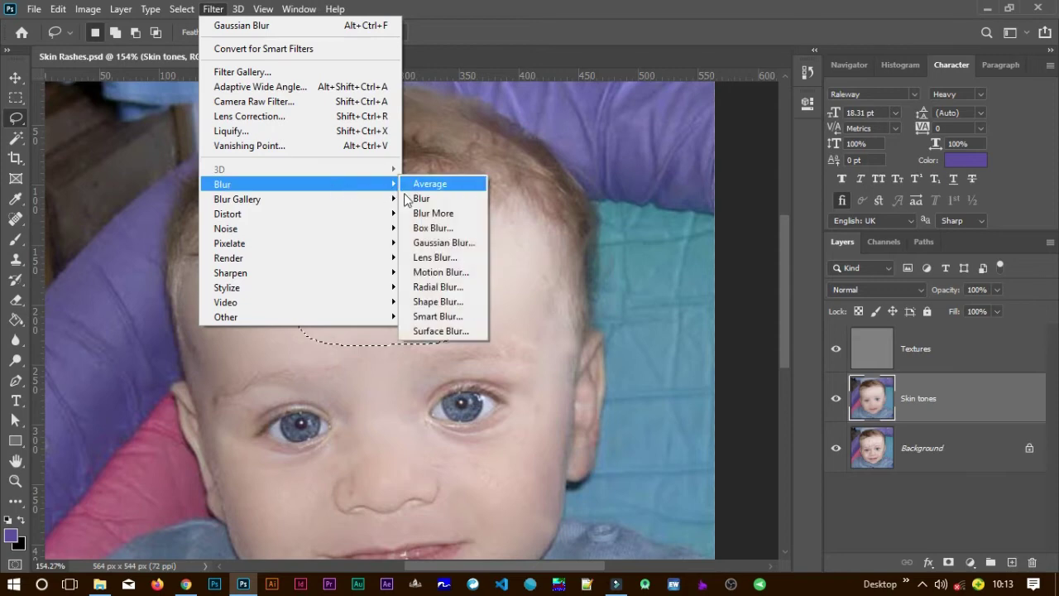
{"action": "left_click", "coordinate": [422, 246]}
{"action": "type", "text": "20"}
{"action": "key", "text": "Return"}
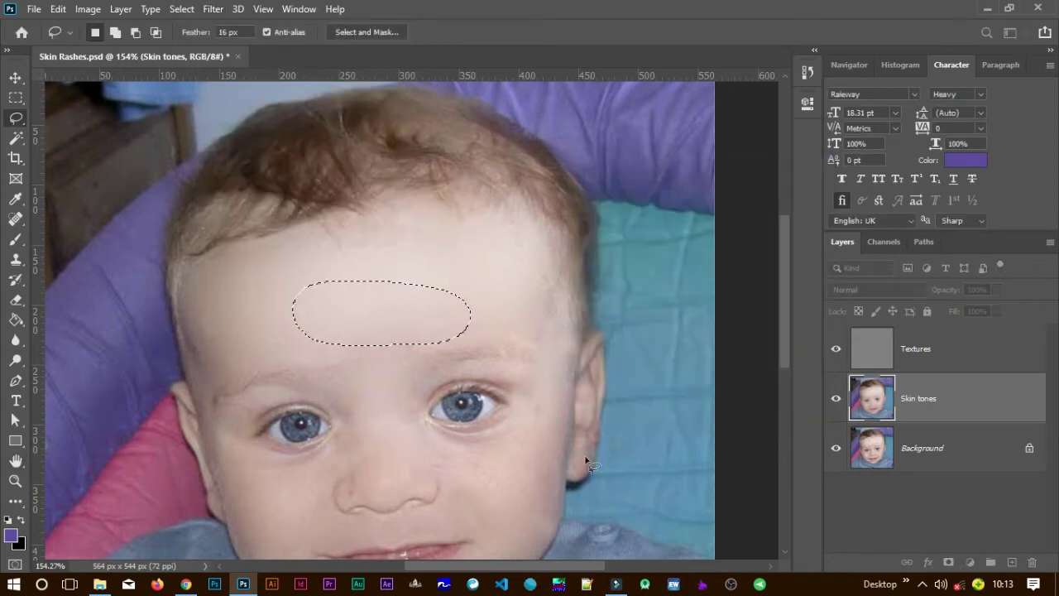
Lasso the temple on the image's right side, beside the eyebrow, and reapply the 20-pixel Gaussian Blur.
{"action": "left_click_drag", "start_coordinate": [522, 298], "coordinate": [548, 419]}
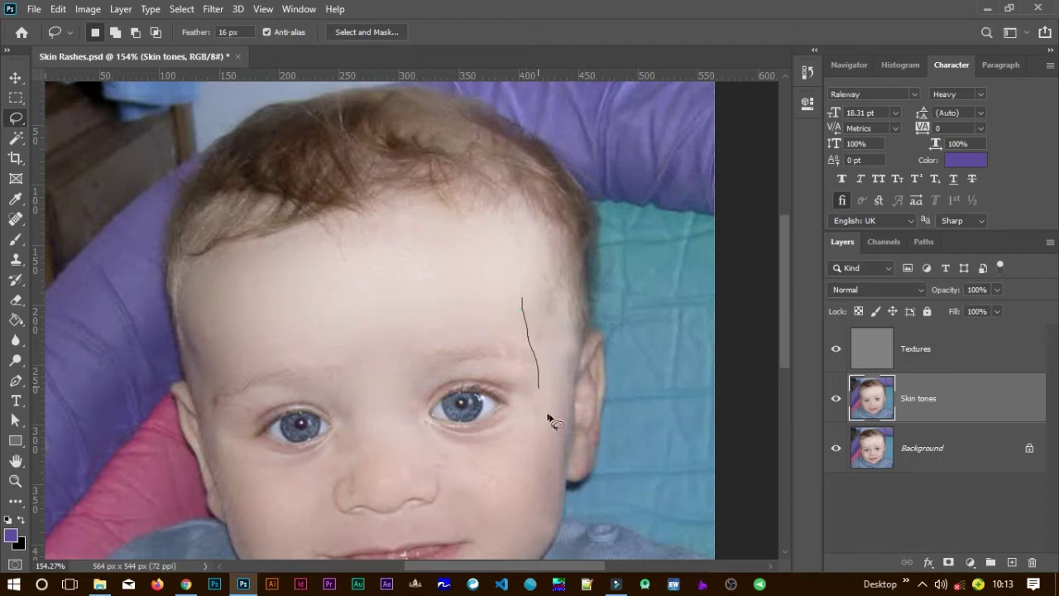
{"action": "mouse_move", "coordinate": [523, 302]}
{"action": "left_mouse_down"}
{"action": "mouse_move", "coordinate": [549, 321]}
{"action": "mouse_move", "coordinate": [545, 344]}
{"action": "left_mouse_up"}
{"action": "right_click", "coordinate": [549, 336]}
{"action": "left_click", "coordinate": [590, 283]}
Lasso a flat oval on the upper forehead just below the hairline and reapply the Gaussian Blur.
{"action": "mouse_move", "coordinate": [495, 223]}
{"action": "left_mouse_down"}
{"action": "mouse_move", "coordinate": [398, 220]}
{"action": "mouse_move", "coordinate": [337, 236]}
{"action": "mouse_move", "coordinate": [418, 259]}
{"action": "mouse_move", "coordinate": [481, 260]}
{"action": "mouse_move", "coordinate": [512, 245]}
{"action": "mouse_move", "coordinate": [494, 218]}
{"action": "left_mouse_up"}
{"action": "right_click", "coordinate": [444, 247]}
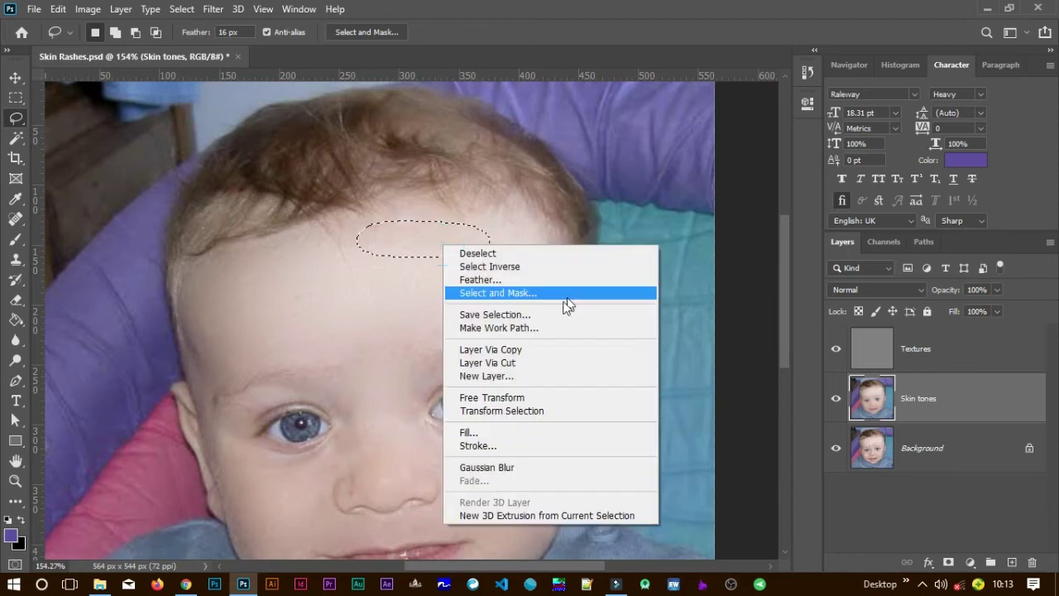
{"action": "left_click", "coordinate": [487, 468]}
Lasso a small forehead area below the hairline on the image's left side and blur it with the same Gaussian Blur.
{"action": "left_click", "coordinate": [250, 245]}
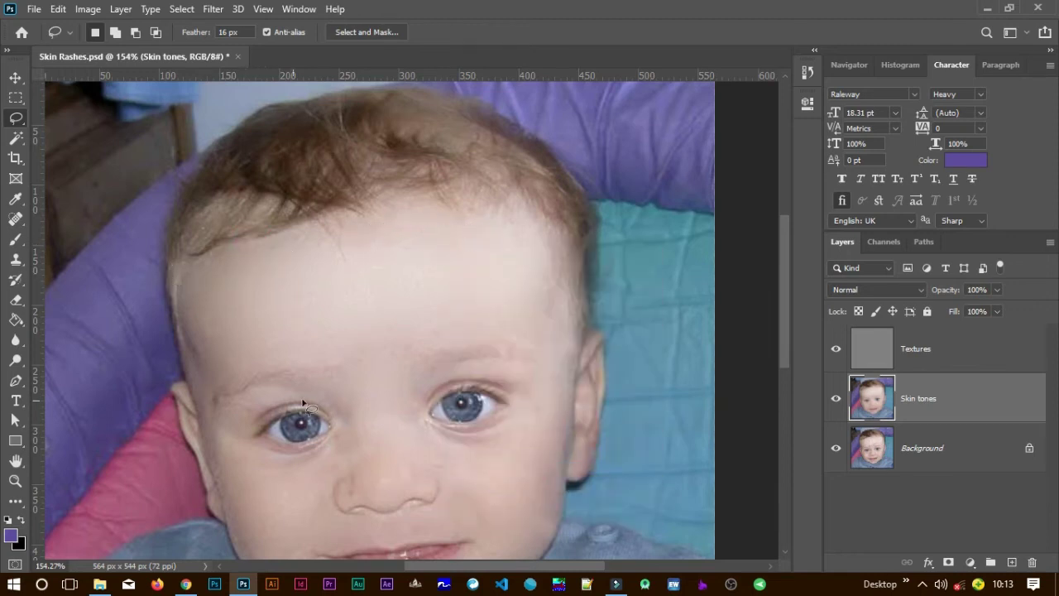
{"action": "left_click_drag", "start_coordinate": [198, 278], "coordinate": [239, 263]}
{"action": "right_click", "coordinate": [239, 265]}
{"action": "left_click", "coordinate": [281, 486]}
Compare the whole retouched portrait with the original by showing only the Background layer and then restoring all layers.
{"action": "scroll", "coordinate": [365, 360], "scroll_direction": "down", "scroll_amount": 5}
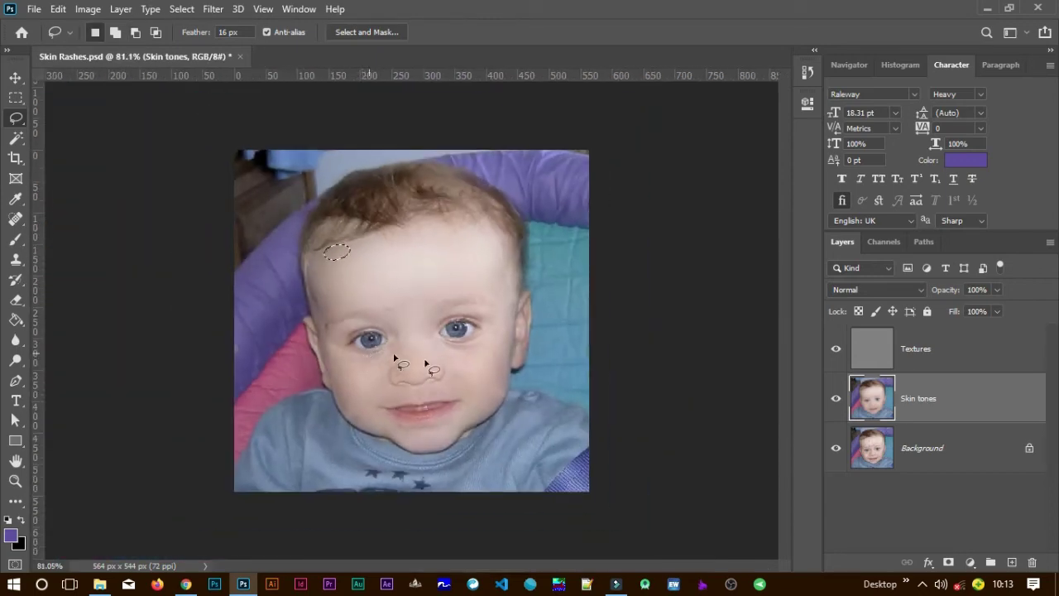
{"action": "left_click", "coordinate": [837, 451], "text": "alt"}
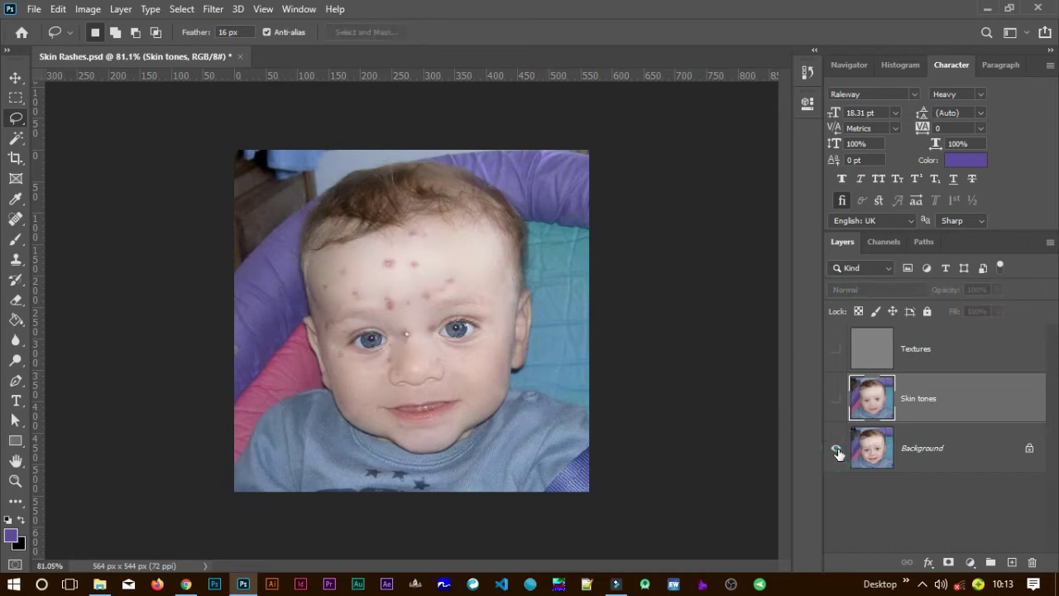
{"action": "left_click", "coordinate": [837, 451], "text": "alt"}
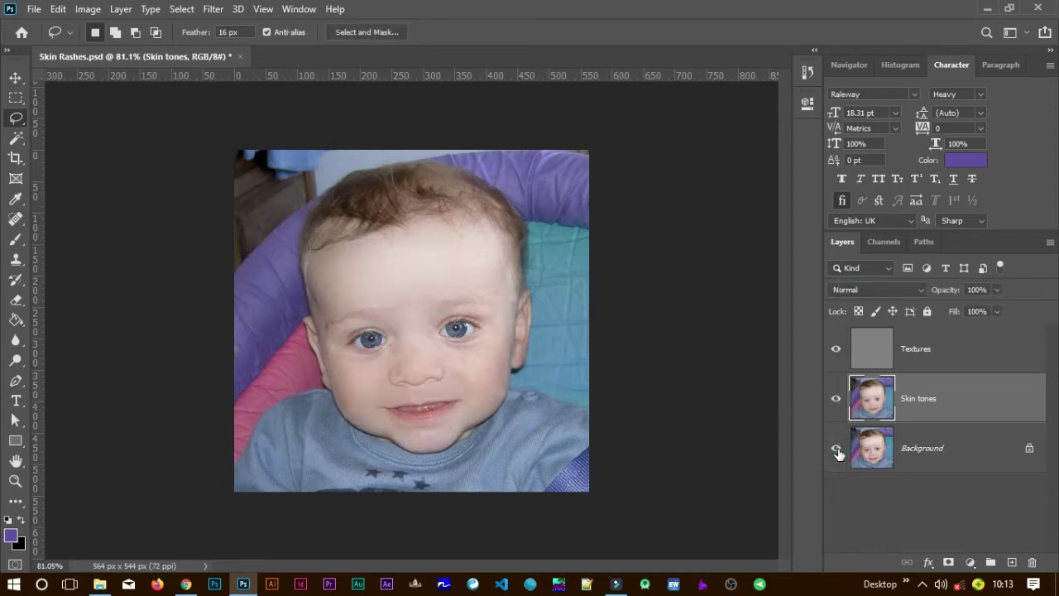
Lasso the temple edge above the eyebrow on the image's left side, reapply the Gaussian Blur, and deselect.
{"action": "scroll", "coordinate": [332, 307], "scroll_direction": "up", "scroll_amount": 3}
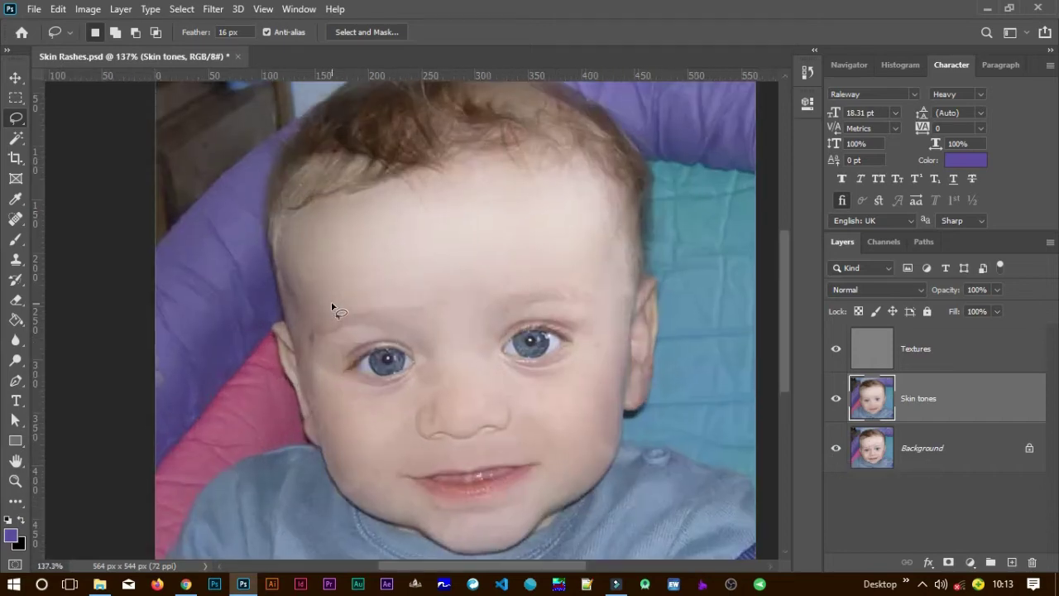
{"action": "scroll", "coordinate": [332, 307], "scroll_direction": "up", "scroll_amount": 2}
{"action": "mouse_move", "coordinate": [274, 238]}
{"action": "left_mouse_down"}
{"action": "mouse_move", "coordinate": [277, 333]}
{"action": "mouse_move", "coordinate": [294, 332]}
{"action": "mouse_move", "coordinate": [340, 225]}
{"action": "mouse_move", "coordinate": [277, 247]}
{"action": "left_mouse_up"}
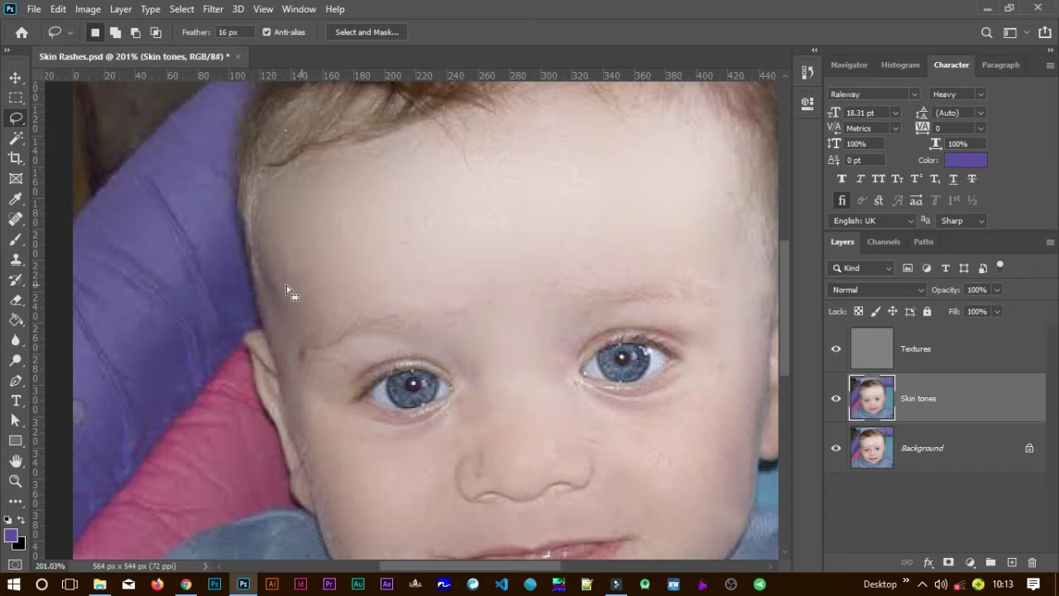
{"action": "left_click_drag", "start_coordinate": [303, 284], "coordinate": [296, 281]}
{"action": "right_click", "coordinate": [293, 280]}
{"action": "left_click", "coordinate": [359, 506]}
{"action": "key", "text": "ctrl+d"}
Add a Curves adjustment layer above the Textures layer.
{"action": "scroll", "coordinate": [418, 339], "scroll_direction": "down", "scroll_amount": 5}
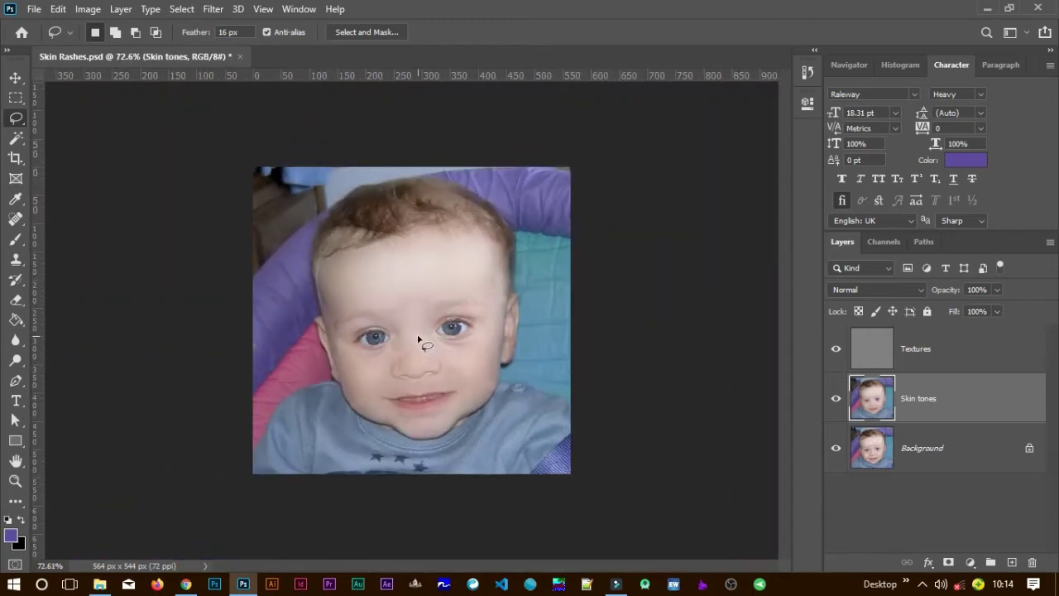
{"action": "scroll", "coordinate": [418, 339], "scroll_direction": "down", "scroll_amount": 1}
{"action": "left_click", "coordinate": [946, 351]}
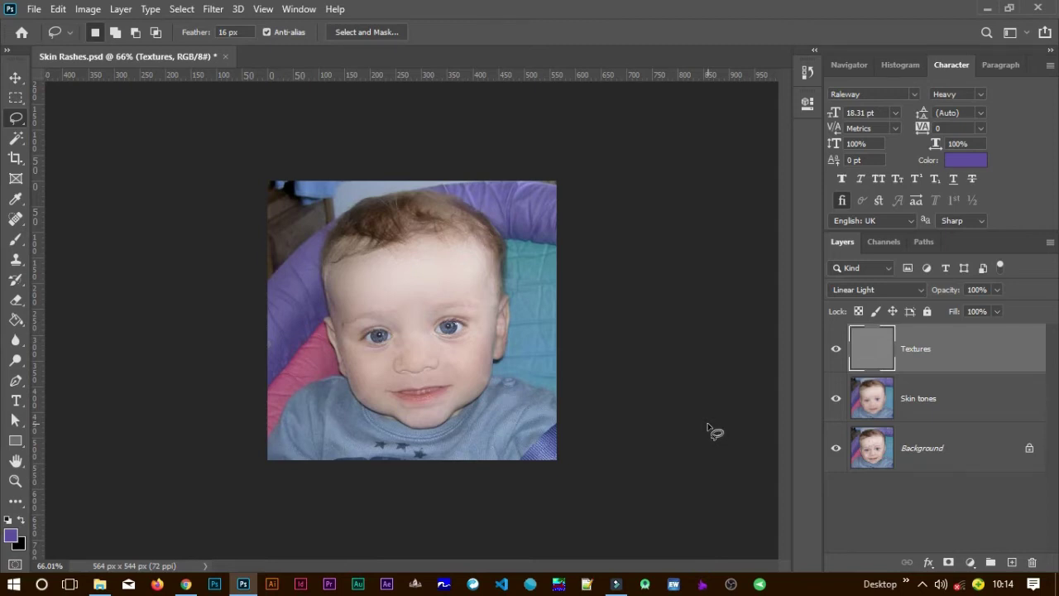
{"action": "left_click", "coordinate": [971, 562]}
{"action": "left_click", "coordinate": [960, 365]}
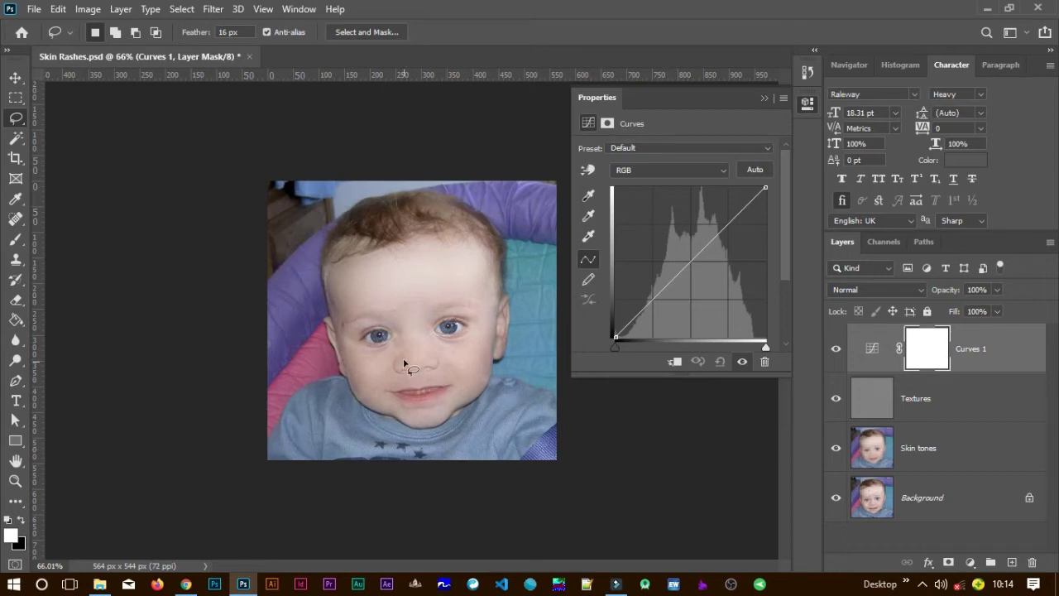
Lower the midpoint of the RGB curve slightly to darken the portrait's midtones.
{"action": "scroll", "coordinate": [409, 362], "scroll_direction": "up", "scroll_amount": 4}
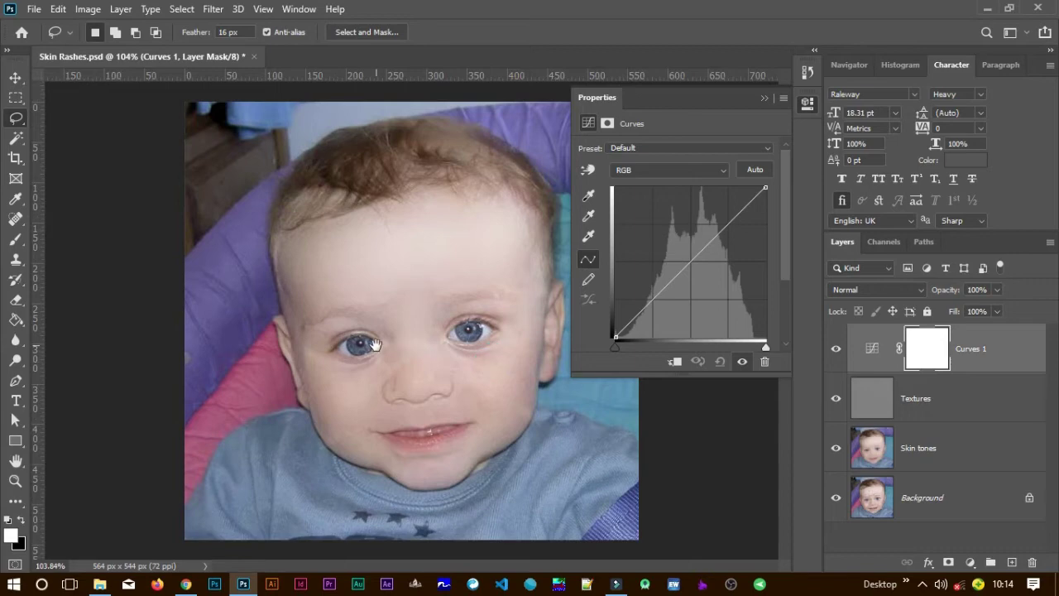
{"action": "scroll", "coordinate": [374, 345], "scroll_direction": "up", "scroll_amount": 3}
{"action": "left_click_drag", "start_coordinate": [461, 354], "coordinate": [351, 365]}
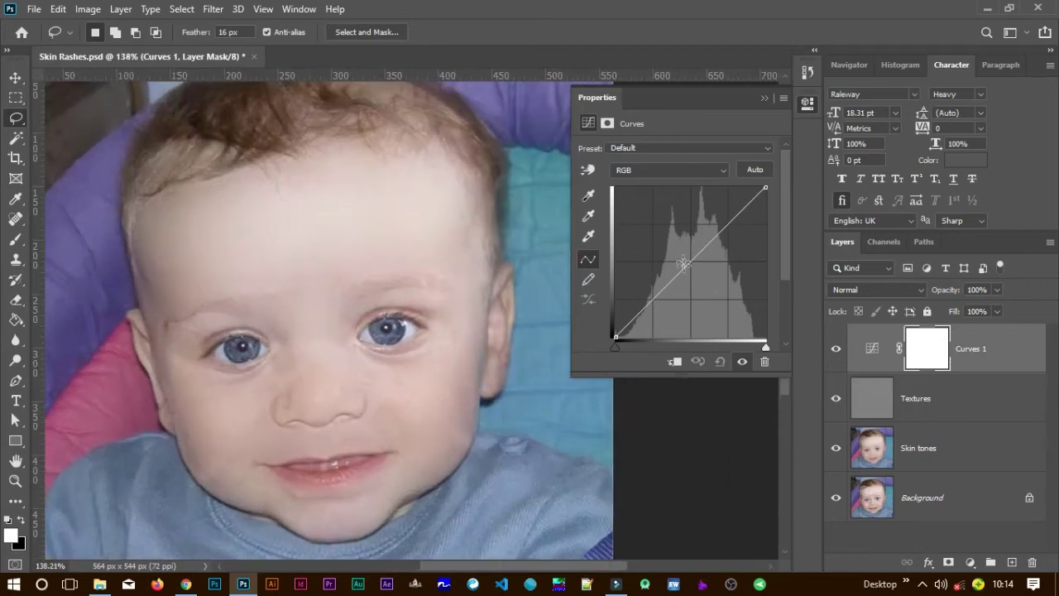
{"action": "left_click_drag", "start_coordinate": [690, 262], "coordinate": [693, 267]}
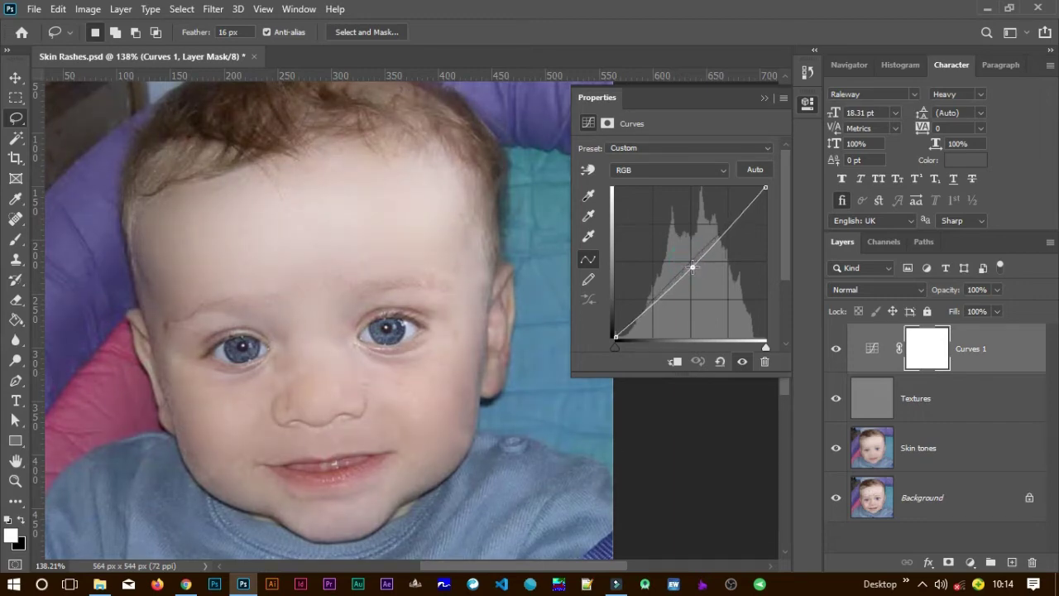
Adjust the Red channel curve with control points near its shadow and highlight ends to warm the skin.
{"action": "left_click", "coordinate": [661, 171]}
{"action": "left_click", "coordinate": [657, 202]}
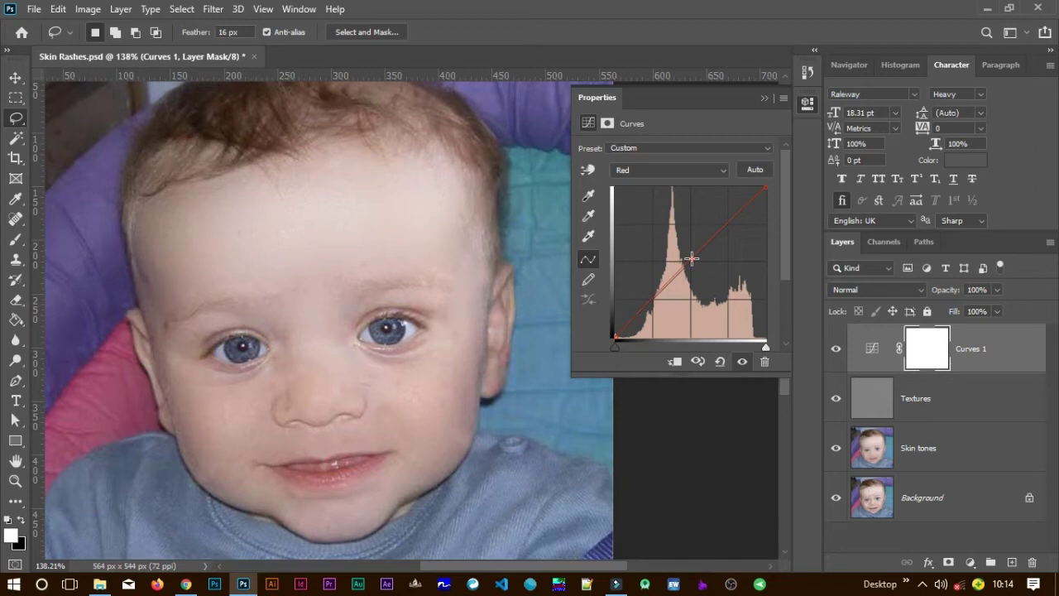
{"action": "left_click", "coordinate": [631, 319]}
{"action": "left_click", "coordinate": [749, 197]}
Lower the midpoint of the Green channel curve very slightly.
{"action": "left_click", "coordinate": [660, 172]}
{"action": "left_click", "coordinate": [652, 207]}
{"action": "left_click", "coordinate": [692, 261]}
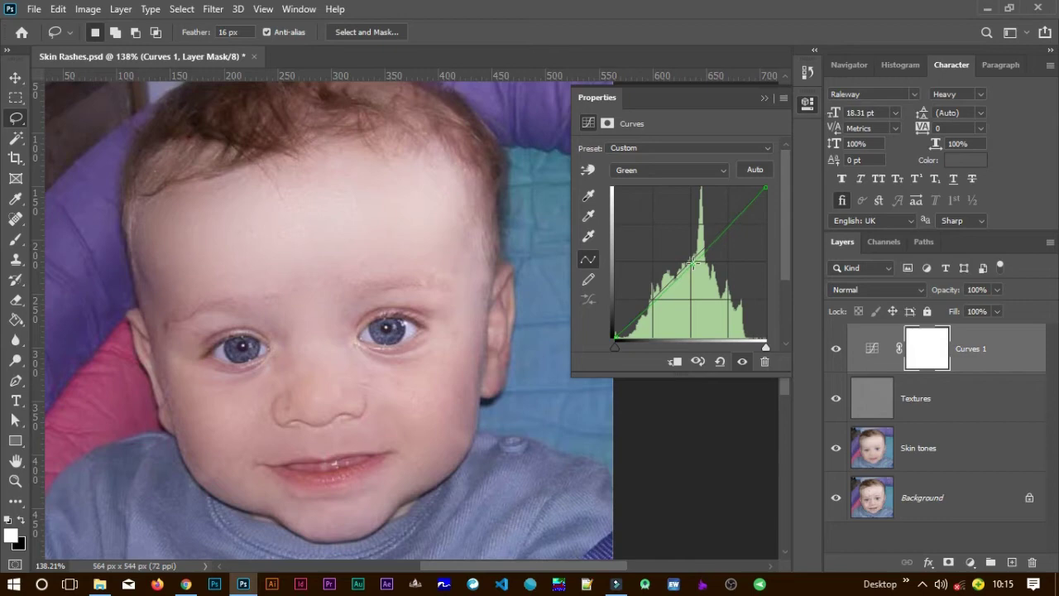
Raise the midpoint of the Blue channel curve slightly and close the curve settings.
{"action": "left_click", "coordinate": [662, 171]}
{"action": "left_click", "coordinate": [650, 219]}
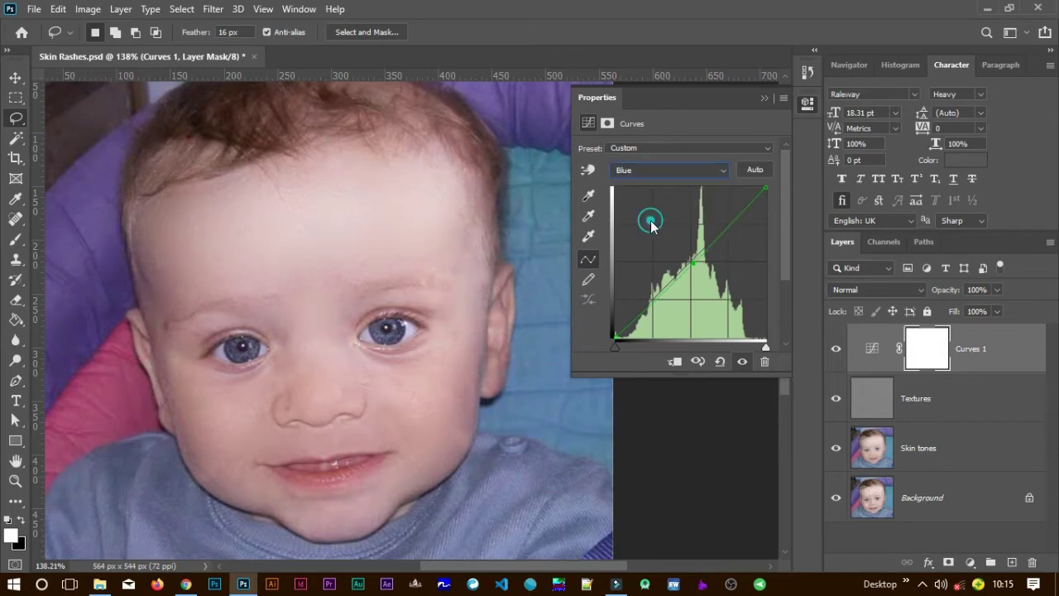
{"action": "left_click", "coordinate": [690, 260]}
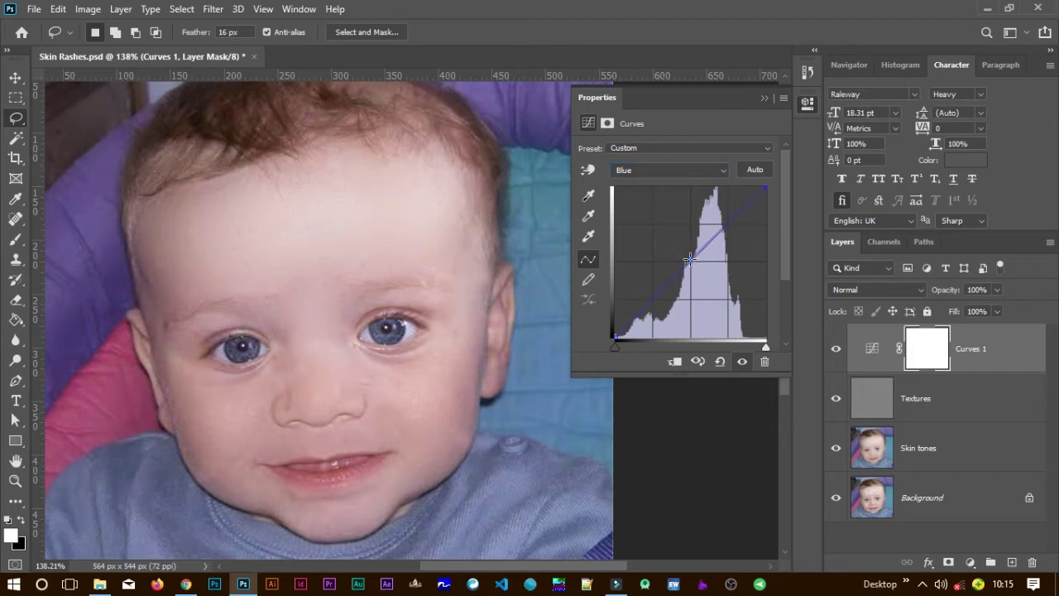
{"action": "left_click_drag", "start_coordinate": [687, 259], "coordinate": [691, 256]}
{"action": "left_click", "coordinate": [807, 103]}
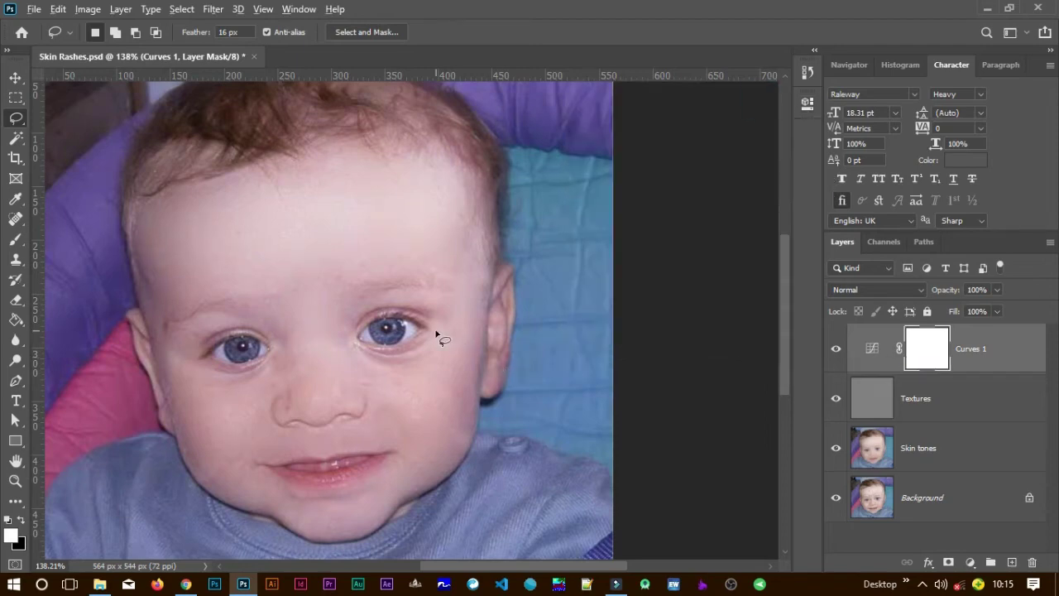
Invert the Curves 1 layer mask to black to hide the colour adjustment.
{"action": "scroll", "coordinate": [439, 336], "scroll_direction": "down", "scroll_amount": 1}
{"action": "scroll", "coordinate": [439, 335], "scroll_direction": "down", "scroll_amount": 1}
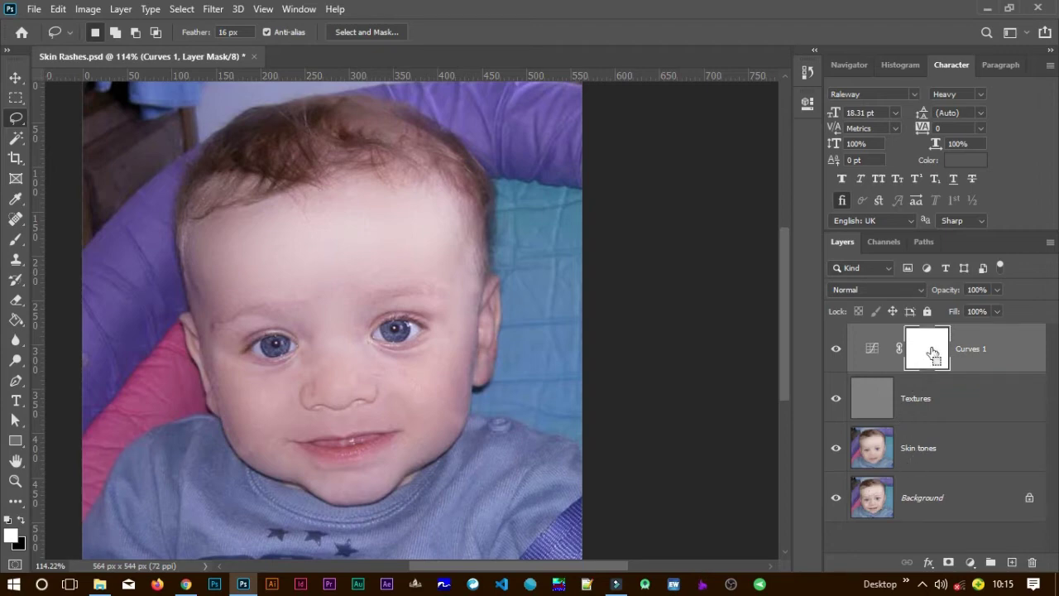
{"action": "key", "text": "ctrl+i"}
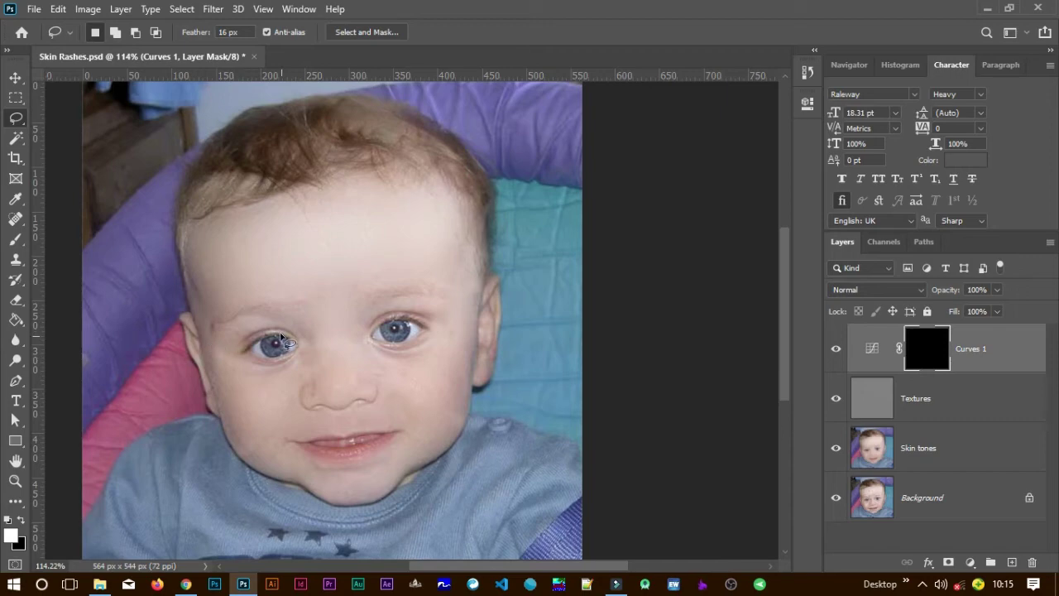
Paint white on the Curves 1 mask over the baby's face and hair with a soft 100 px brush.
{"action": "key", "text": "b"}
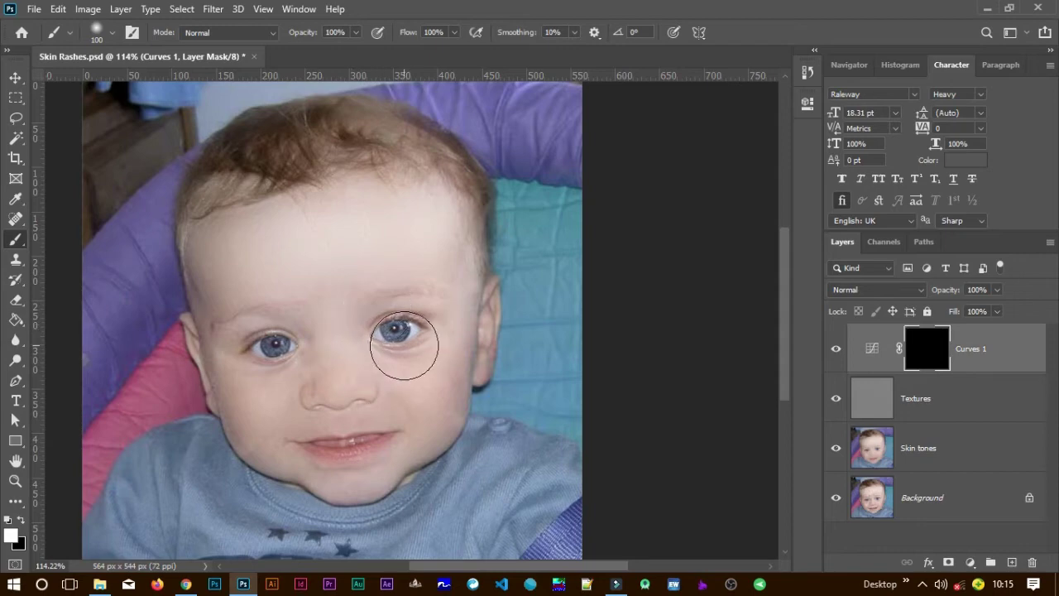
{"action": "left_click", "coordinate": [354, 285]}
{"action": "mouse_move", "coordinate": [348, 292]}
{"action": "left_mouse_down"}
{"action": "mouse_move", "coordinate": [366, 265]}
{"action": "mouse_move", "coordinate": [320, 274]}
{"action": "mouse_move", "coordinate": [345, 244]}
{"action": "mouse_move", "coordinate": [262, 268]}
{"action": "mouse_move", "coordinate": [298, 256]}
{"action": "mouse_move", "coordinate": [308, 320]}
{"action": "mouse_move", "coordinate": [352, 368]}
{"action": "mouse_move", "coordinate": [299, 365]}
{"action": "mouse_move", "coordinate": [267, 382]}
{"action": "mouse_move", "coordinate": [241, 355]}
{"action": "mouse_move", "coordinate": [209, 244]}
{"action": "mouse_move", "coordinate": [206, 331]}
{"action": "mouse_move", "coordinate": [231, 415]}
{"action": "mouse_move", "coordinate": [285, 410]}
{"action": "mouse_move", "coordinate": [285, 442]}
{"action": "mouse_move", "coordinate": [313, 463]}
{"action": "mouse_move", "coordinate": [346, 448]}
{"action": "mouse_move", "coordinate": [380, 475]}
{"action": "mouse_move", "coordinate": [417, 428]}
{"action": "mouse_move", "coordinate": [423, 389]}
{"action": "mouse_move", "coordinate": [461, 381]}
{"action": "mouse_move", "coordinate": [489, 305]}
{"action": "mouse_move", "coordinate": [460, 245]}
{"action": "mouse_move", "coordinate": [428, 229]}
{"action": "mouse_move", "coordinate": [426, 159]}
{"action": "mouse_move", "coordinate": [327, 134]}
{"action": "mouse_move", "coordinate": [279, 181]}
{"action": "mouse_move", "coordinate": [290, 155]}
{"action": "mouse_move", "coordinate": [216, 185]}
{"action": "mouse_move", "coordinate": [191, 225]}
{"action": "mouse_move", "coordinate": [193, 236]}
{"action": "mouse_move", "coordinate": [221, 196]}
{"action": "mouse_move", "coordinate": [205, 296]}
{"action": "mouse_move", "coordinate": [238, 342]}
{"action": "mouse_move", "coordinate": [348, 196]}
{"action": "mouse_move", "coordinate": [380, 171]}
{"action": "mouse_move", "coordinate": [398, 238]}
{"action": "mouse_move", "coordinate": [444, 211]}
{"action": "mouse_move", "coordinate": [452, 245]}
{"action": "mouse_move", "coordinate": [449, 165]}
{"action": "mouse_move", "coordinate": [295, 115]}
{"action": "mouse_move", "coordinate": [192, 294]}
{"action": "mouse_move", "coordinate": [342, 273]}
{"action": "mouse_move", "coordinate": [394, 243]}
{"action": "mouse_move", "coordinate": [375, 283]}
{"action": "mouse_move", "coordinate": [370, 387]}
{"action": "mouse_move", "coordinate": [448, 369]}
{"action": "mouse_move", "coordinate": [480, 327]}
{"action": "mouse_move", "coordinate": [474, 171]}
{"action": "mouse_move", "coordinate": [471, 413]}
{"action": "mouse_move", "coordinate": [360, 486]}
{"action": "mouse_move", "coordinate": [395, 474]}
{"action": "mouse_move", "coordinate": [359, 461]}
{"action": "mouse_move", "coordinate": [296, 466]}
{"action": "mouse_move", "coordinate": [303, 426]}
{"action": "mouse_move", "coordinate": [265, 394]}
{"action": "mouse_move", "coordinate": [297, 271]}
{"action": "mouse_move", "coordinate": [202, 216]}
{"action": "mouse_move", "coordinate": [260, 170]}
{"action": "left_mouse_up"}
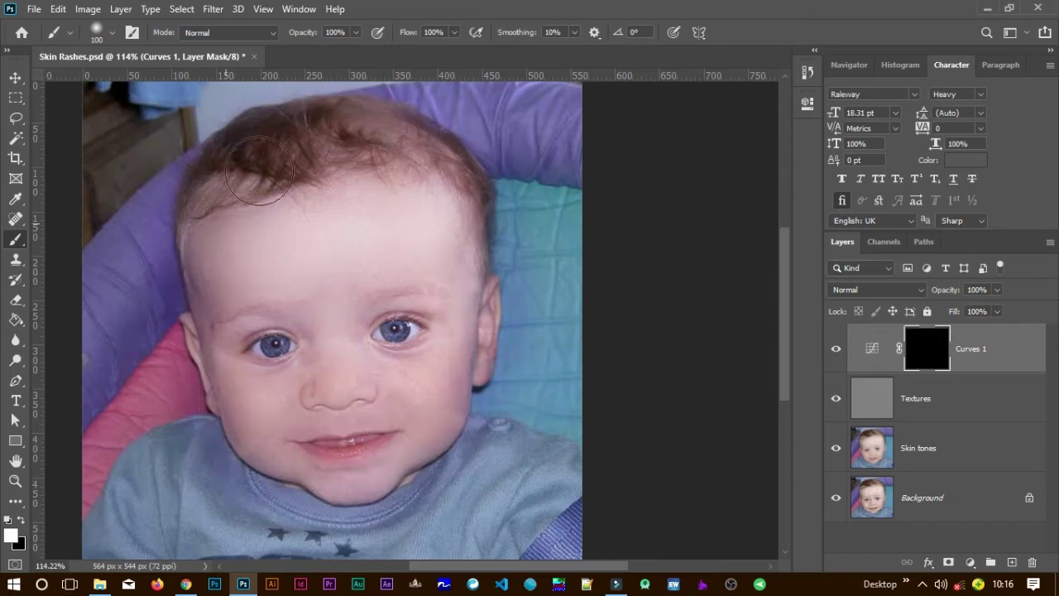
{"action": "mouse_move", "coordinate": [422, 211]}
{"action": "left_mouse_down"}
{"action": "mouse_move", "coordinate": [355, 196]}
{"action": "mouse_move", "coordinate": [323, 357]}
{"action": "left_mouse_up"}
{"action": "left_click_drag", "start_coordinate": [468, 220], "coordinate": [472, 258]}
{"action": "left_click", "coordinate": [363, 128]}
{"action": "mouse_move", "coordinate": [381, 355]}
{"action": "left_mouse_down"}
{"action": "mouse_move", "coordinate": [323, 374]}
{"action": "mouse_move", "coordinate": [399, 382]}
{"action": "mouse_move", "coordinate": [480, 355]}
{"action": "mouse_move", "coordinate": [480, 391]}
{"action": "mouse_move", "coordinate": [362, 459]}
{"action": "mouse_move", "coordinate": [295, 425]}
{"action": "left_mouse_up"}
{"action": "mouse_move", "coordinate": [253, 352]}
{"action": "left_mouse_down"}
{"action": "mouse_move", "coordinate": [196, 258]}
{"action": "mouse_move", "coordinate": [182, 275]}
{"action": "mouse_move", "coordinate": [183, 316]}
{"action": "mouse_move", "coordinate": [217, 222]}
{"action": "left_mouse_up"}
Paint black on the Curves 1 mask around the head with a brush reduced to 60 px, clearing the adjustment from the shirt and background.
{"action": "key", "text": "x"}
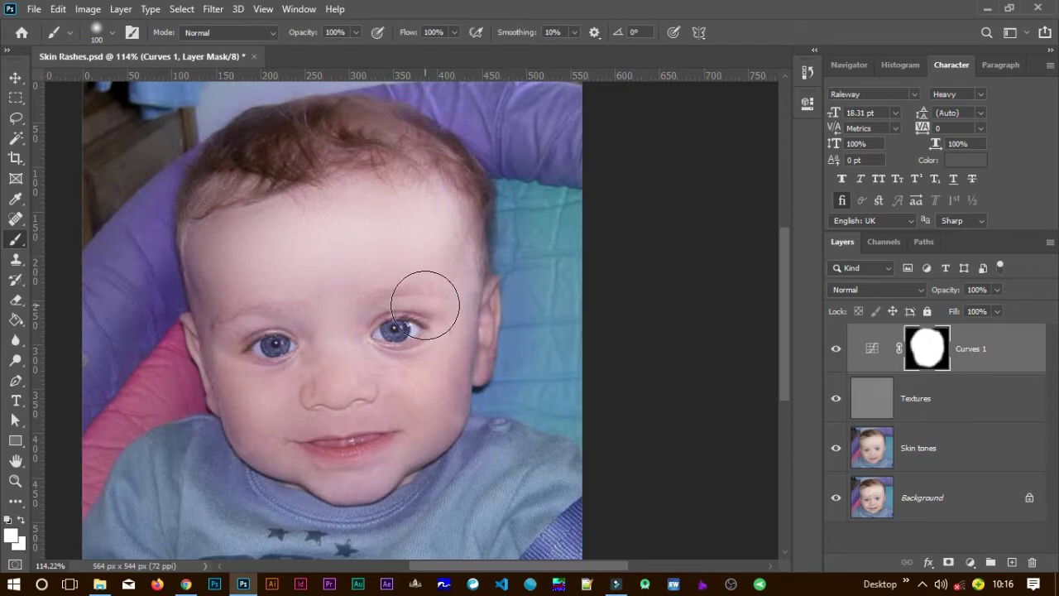
{"action": "key", "text": "bracketleft"}
{"action": "key", "text": "bracketleft"}
{"action": "key", "text": "bracketleft"}
{"action": "key", "text": "bracketleft"}
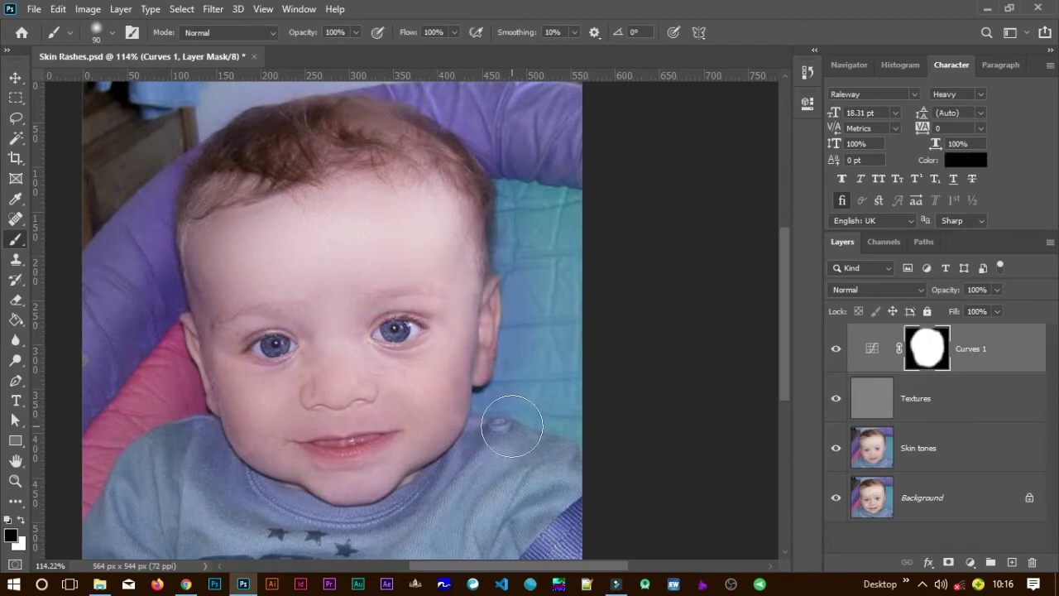
{"action": "mouse_move", "coordinate": [511, 426]}
{"action": "left_mouse_down"}
{"action": "mouse_move", "coordinate": [511, 406]}
{"action": "mouse_move", "coordinate": [484, 456]}
{"action": "mouse_move", "coordinate": [444, 487]}
{"action": "mouse_move", "coordinate": [376, 521]}
{"action": "mouse_move", "coordinate": [327, 528]}
{"action": "mouse_move", "coordinate": [252, 505]}
{"action": "mouse_move", "coordinate": [182, 447]}
{"action": "mouse_move", "coordinate": [222, 485]}
{"action": "mouse_move", "coordinate": [204, 432]}
{"action": "mouse_move", "coordinate": [173, 394]}
{"action": "mouse_move", "coordinate": [163, 341]}
{"action": "left_mouse_up"}
{"action": "left_click_drag", "start_coordinate": [154, 298], "coordinate": [157, 177]}
{"action": "left_click_drag", "start_coordinate": [180, 138], "coordinate": [166, 149]}
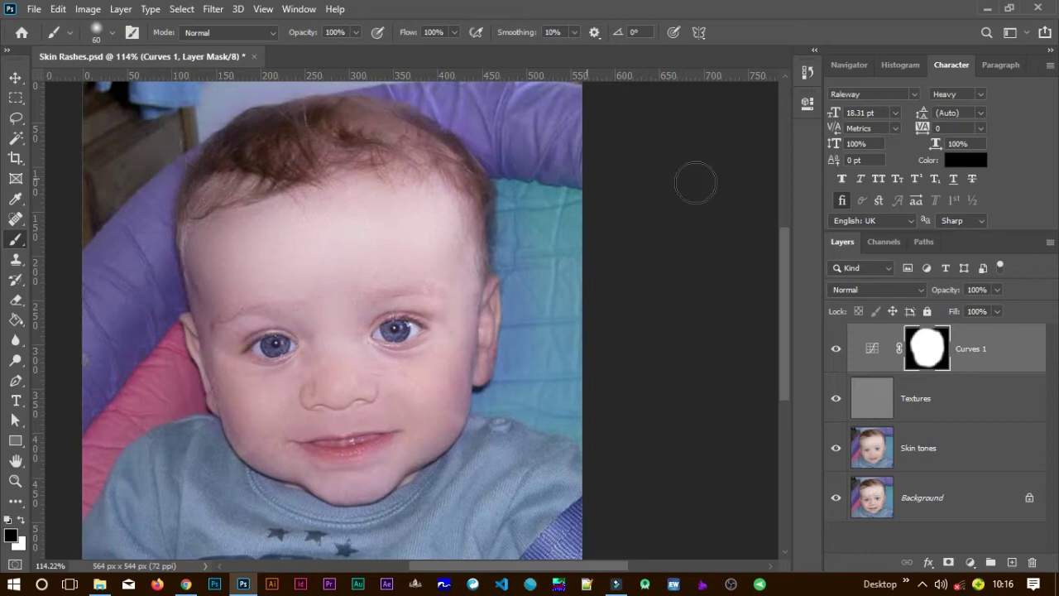
{"action": "mouse_move", "coordinate": [519, 364]}
{"action": "left_mouse_down"}
{"action": "mouse_move", "coordinate": [526, 264]}
{"action": "mouse_move", "coordinate": [515, 251]}
{"action": "mouse_move", "coordinate": [514, 172]}
{"action": "mouse_move", "coordinate": [501, 150]}
{"action": "left_mouse_up"}
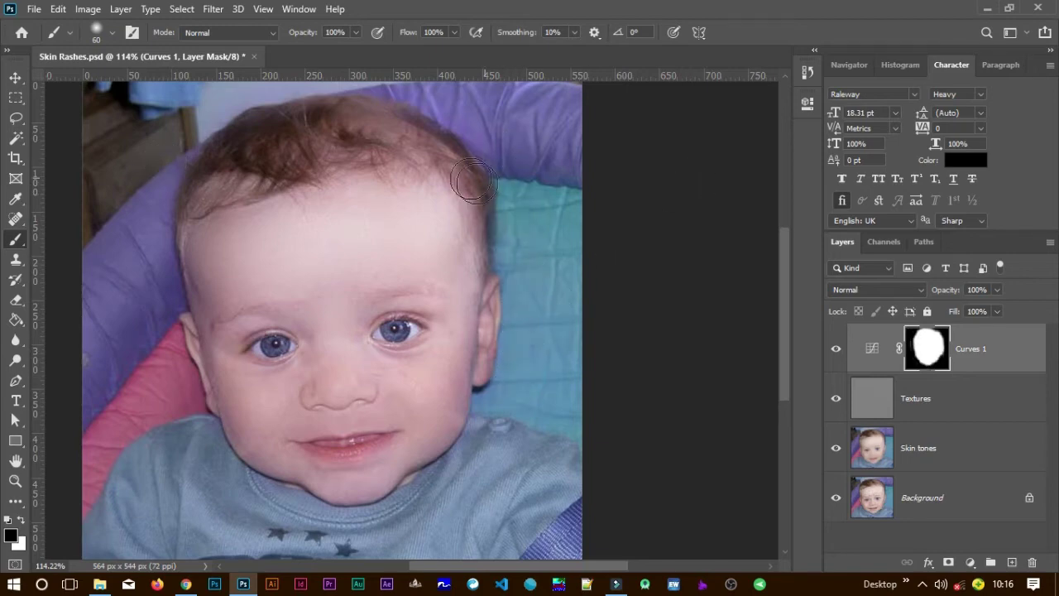
Paint white on the Curves 1 mask along the hair edge on the image's left side.
{"action": "left_click_drag", "start_coordinate": [428, 138], "coordinate": [447, 260]}
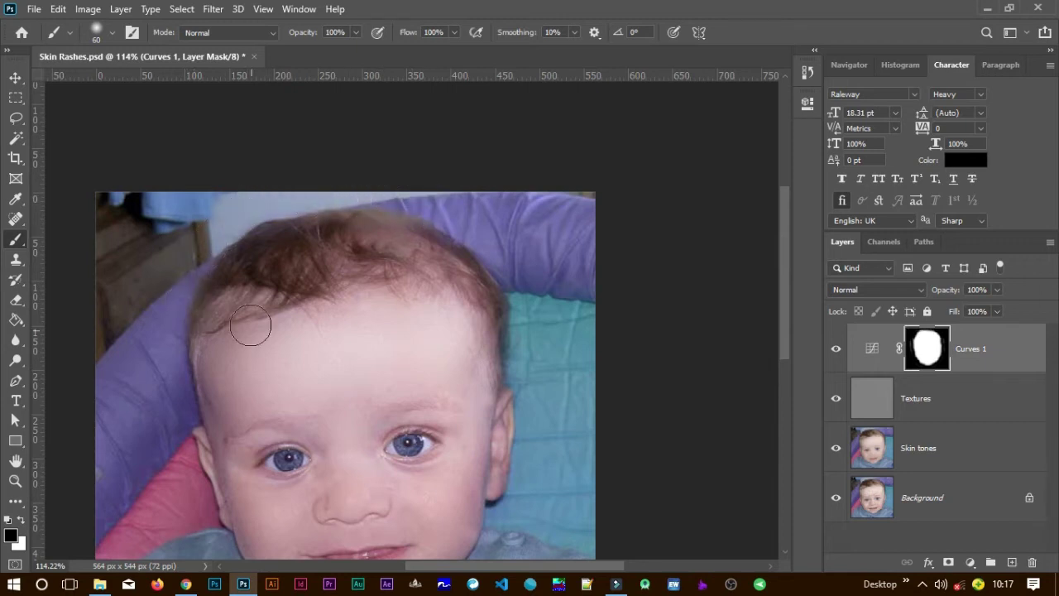
{"action": "key", "text": "x"}
{"action": "left_click_drag", "start_coordinate": [235, 289], "coordinate": [215, 298]}
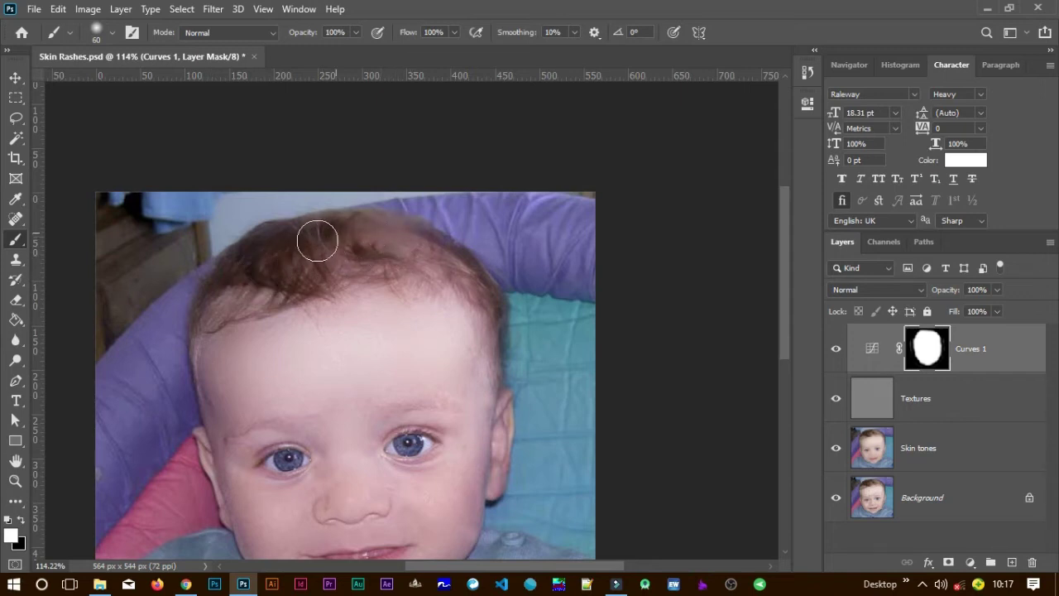
Display the Curves 1 mask on its own and paint the grey streaks around the white face shape black.
{"action": "left_click", "coordinate": [927, 354], "text": "alt"}
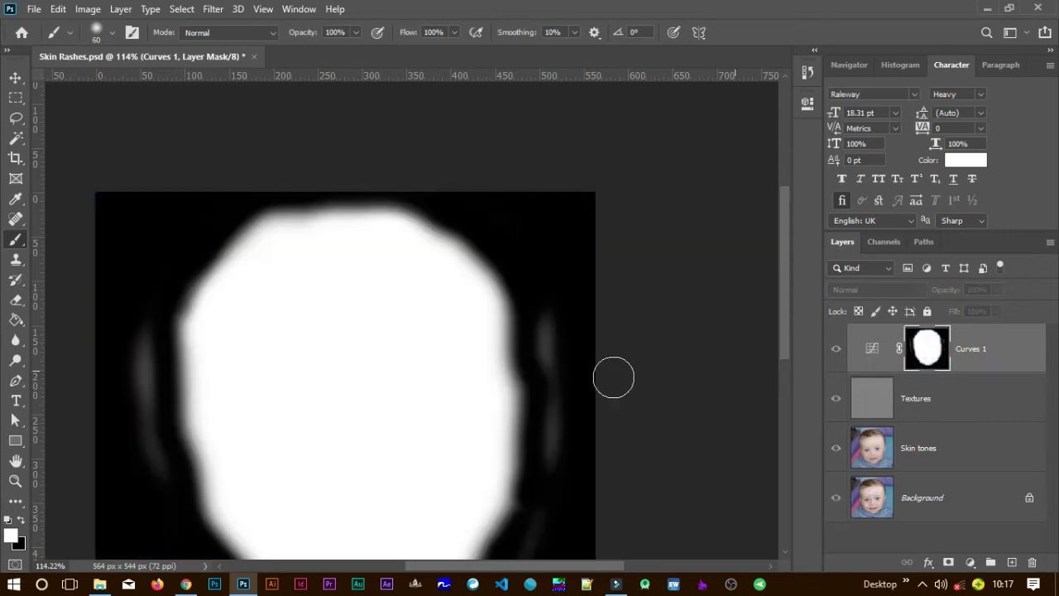
{"action": "left_click_drag", "start_coordinate": [577, 350], "coordinate": [617, 253]}
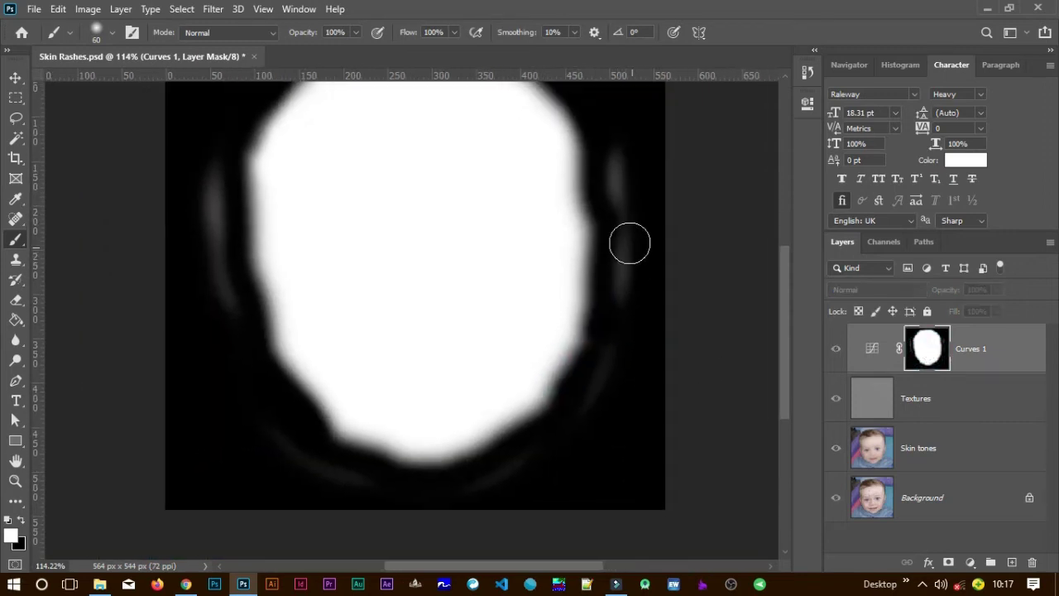
{"action": "key", "text": "x"}
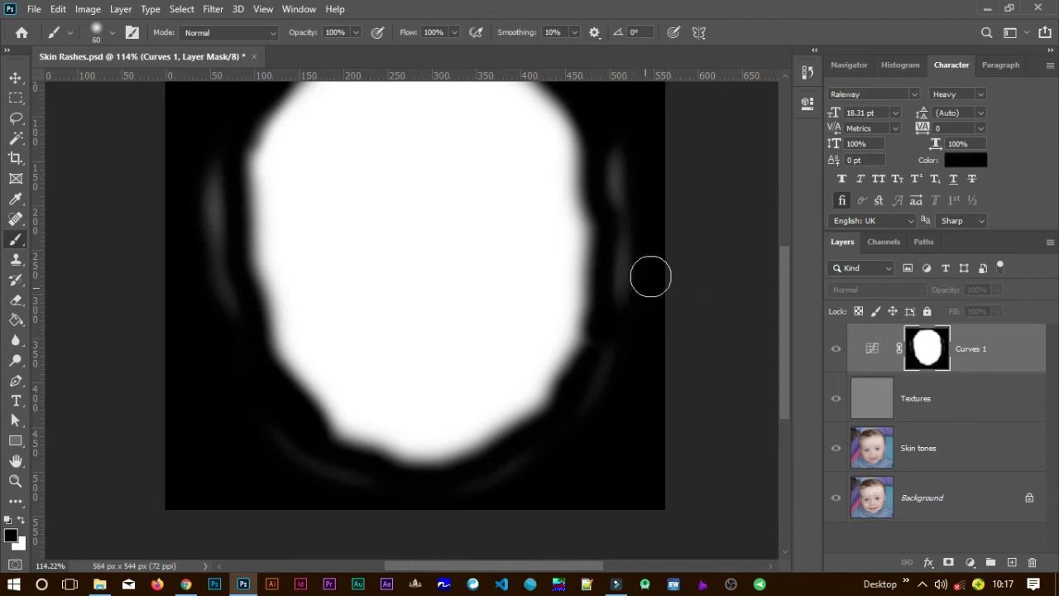
{"action": "mouse_move", "coordinate": [613, 142]}
{"action": "left_mouse_down"}
{"action": "mouse_move", "coordinate": [610, 191]}
{"action": "mouse_move", "coordinate": [618, 174]}
{"action": "mouse_move", "coordinate": [637, 187]}
{"action": "mouse_move", "coordinate": [639, 311]}
{"action": "mouse_move", "coordinate": [632, 295]}
{"action": "mouse_move", "coordinate": [590, 389]}
{"action": "mouse_move", "coordinate": [610, 330]}
{"action": "left_mouse_up"}
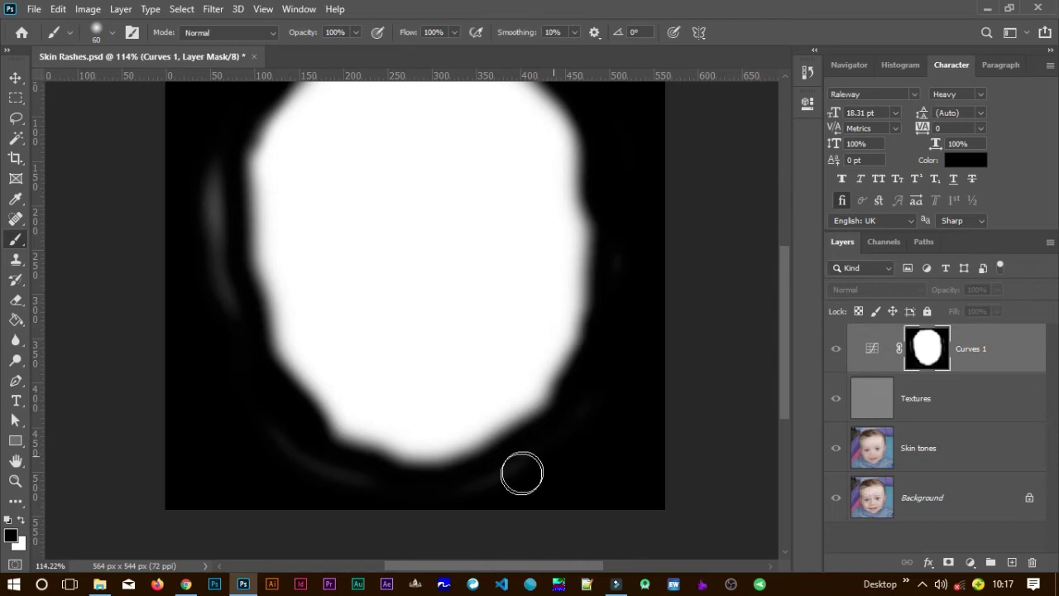
{"action": "mouse_move", "coordinate": [499, 492]}
{"action": "left_mouse_down"}
{"action": "mouse_move", "coordinate": [519, 474]}
{"action": "mouse_move", "coordinate": [458, 497]}
{"action": "mouse_move", "coordinate": [363, 486]}
{"action": "mouse_move", "coordinate": [275, 442]}
{"action": "mouse_move", "coordinate": [274, 410]}
{"action": "mouse_move", "coordinate": [367, 430]}
{"action": "left_mouse_up"}
{"action": "left_click", "coordinate": [367, 428]}
{"action": "left_click_drag", "start_coordinate": [339, 252], "coordinate": [347, 215]}
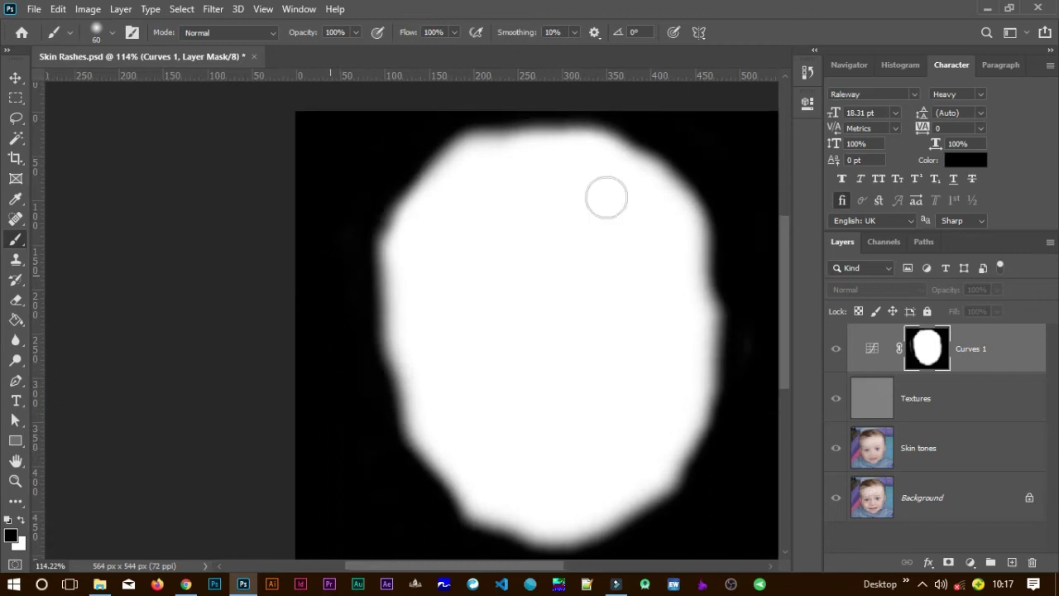
{"action": "left_click_drag", "start_coordinate": [616, 221], "coordinate": [523, 401]}
{"action": "mouse_move", "coordinate": [352, 286]}
{"action": "left_mouse_down"}
{"action": "mouse_move", "coordinate": [313, 304]}
{"action": "mouse_move", "coordinate": [361, 291]}
{"action": "mouse_move", "coordinate": [522, 286]}
{"action": "mouse_move", "coordinate": [588, 313]}
{"action": "left_mouse_up"}
{"action": "left_click_drag", "start_coordinate": [518, 466], "coordinate": [518, 290]}
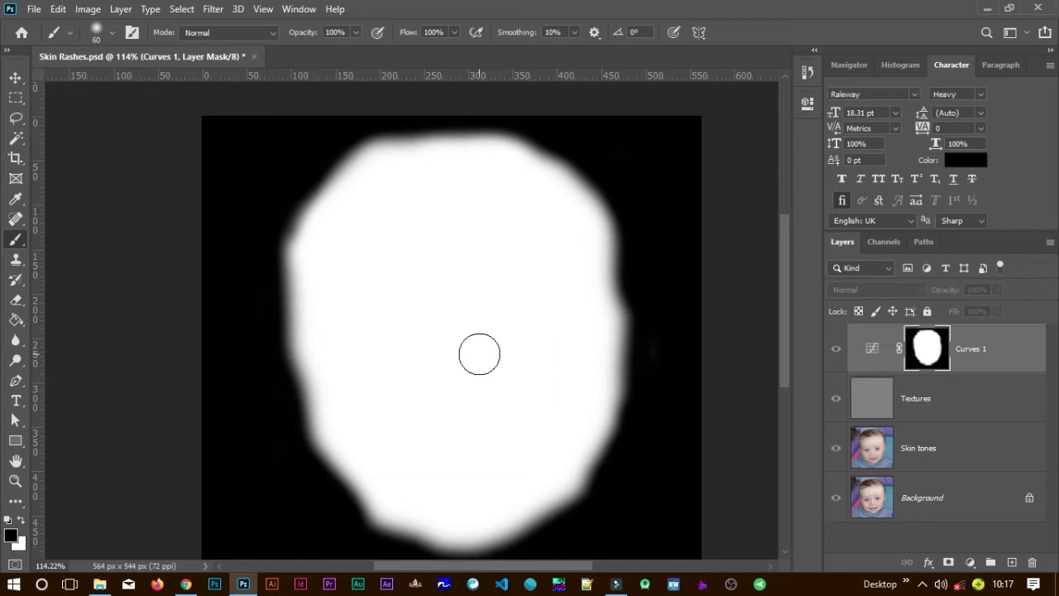
Paint white over the interior of the mask's face shape and return to the normal image view.
{"action": "key", "text": "x"}
{"action": "left_click", "coordinate": [422, 280]}
{"action": "mouse_move", "coordinate": [347, 198]}
{"action": "left_mouse_down"}
{"action": "mouse_move", "coordinate": [371, 168]}
{"action": "mouse_move", "coordinate": [476, 161]}
{"action": "mouse_move", "coordinate": [511, 175]}
{"action": "mouse_move", "coordinate": [548, 218]}
{"action": "mouse_move", "coordinate": [584, 300]}
{"action": "mouse_move", "coordinate": [576, 405]}
{"action": "mouse_move", "coordinate": [510, 489]}
{"action": "left_mouse_up"}
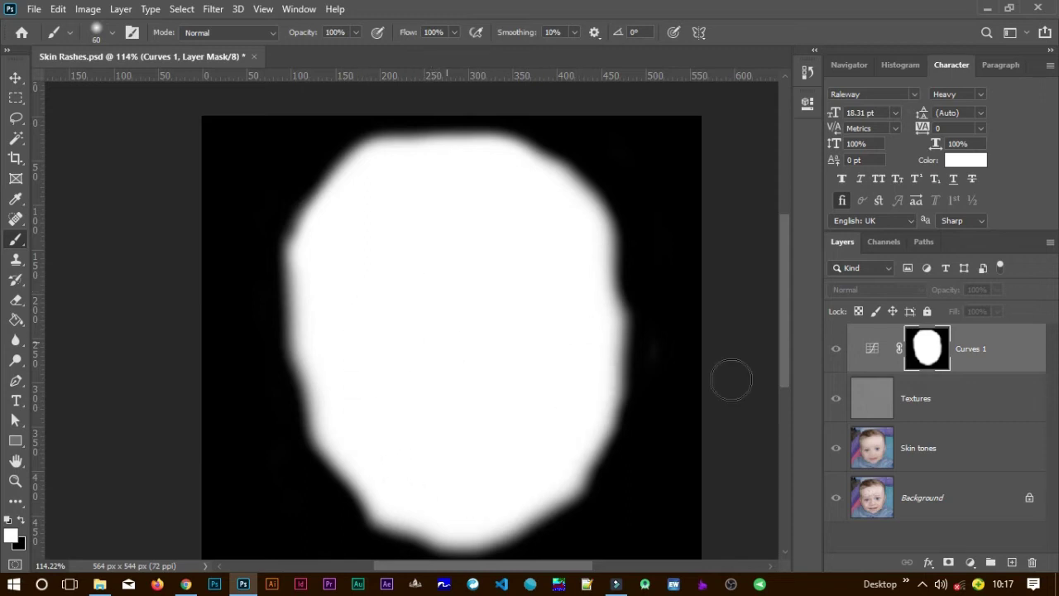
{"action": "left_click", "coordinate": [929, 352], "text": "alt"}
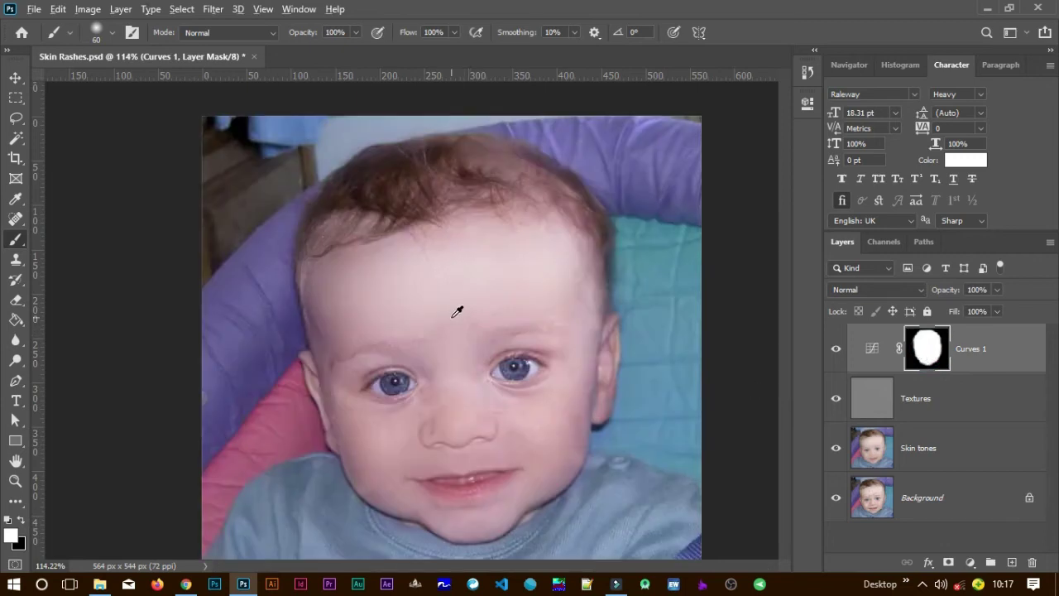
Toggle the Curves 1 layer's visibility to compare the whole portrait with and without the colour correction.
{"action": "scroll", "coordinate": [457, 312], "scroll_direction": "down", "scroll_amount": 2}
{"action": "left_click", "coordinate": [838, 356]}
{"action": "left_click", "coordinate": [837, 356]}
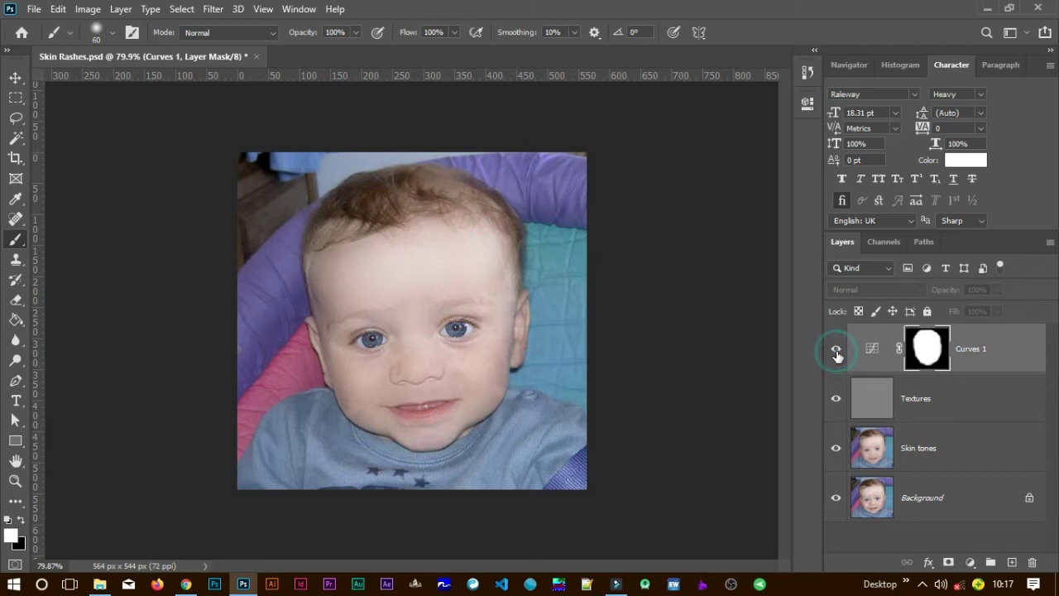
Move the RGB curve's white point slightly inward to brighten the highlights, and compare the portrait with Curves 1 hidden and shown.
{"action": "double_click", "coordinate": [872, 351]}
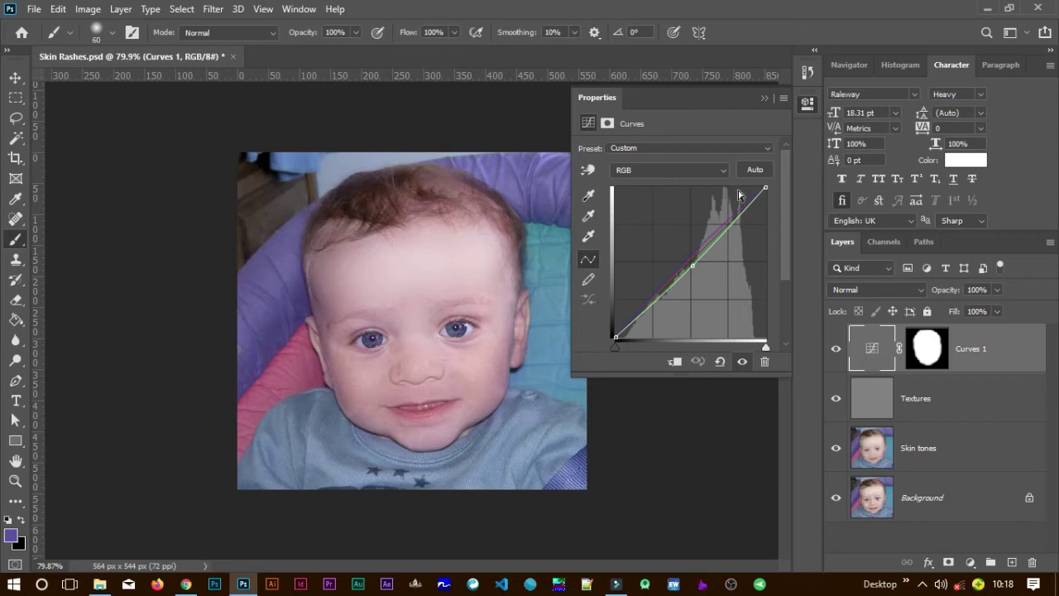
{"action": "left_click_drag", "start_coordinate": [765, 187], "coordinate": [762, 187]}
{"action": "left_click", "coordinate": [763, 98]}
{"action": "left_click", "coordinate": [836, 350]}
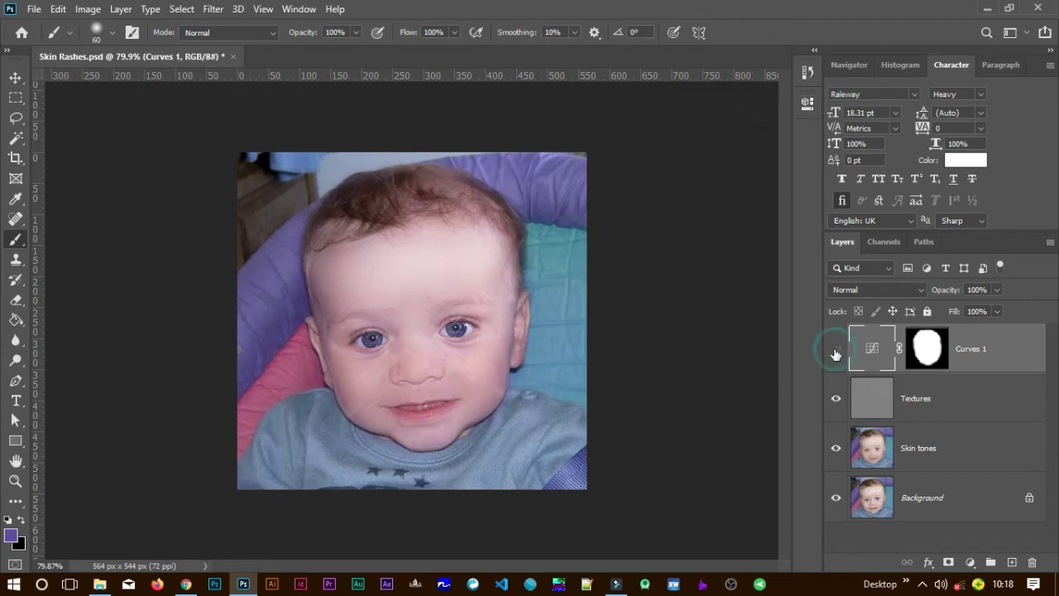
{"action": "left_click", "coordinate": [836, 351]}
Mask the Curves 1 adjustment off the eye on the image's left side with a small black brush.
{"action": "scroll", "coordinate": [383, 339], "scroll_direction": "up", "scroll_amount": 8}
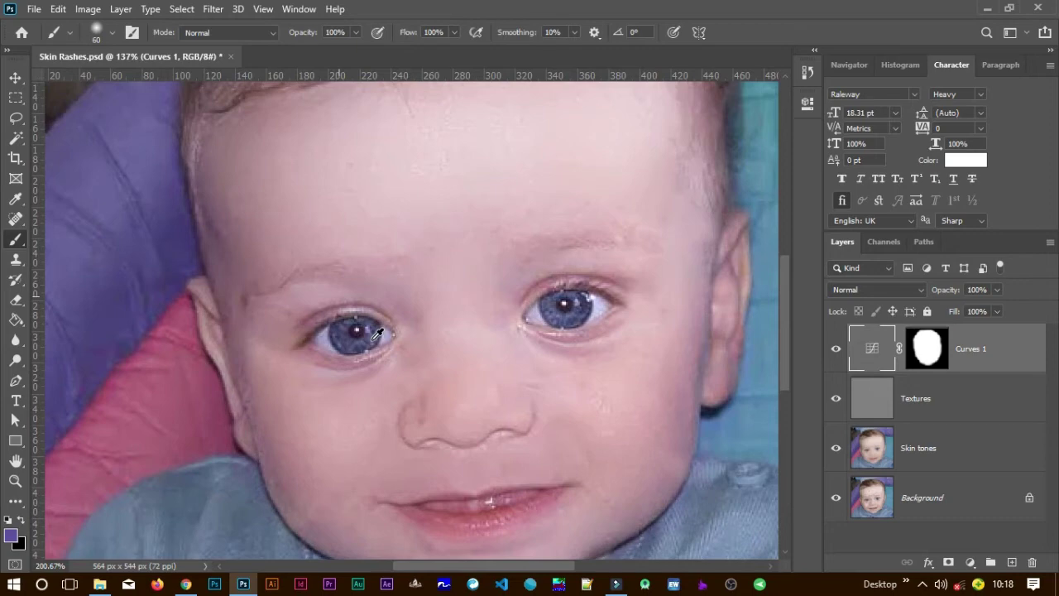
{"action": "scroll", "coordinate": [377, 333], "scroll_direction": "down", "scroll_amount": 1}
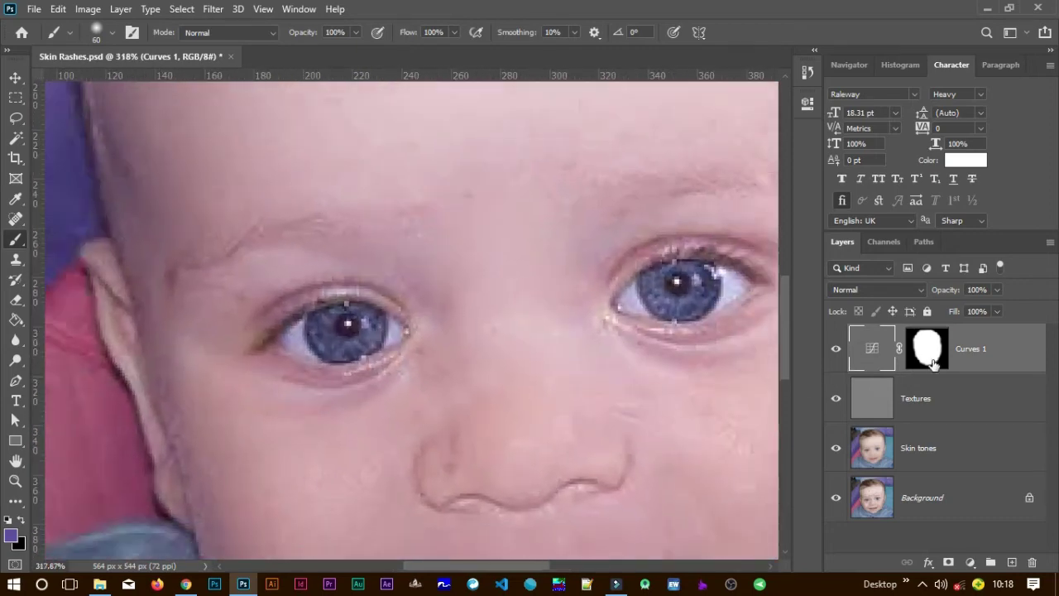
{"action": "left_click", "coordinate": [932, 364]}
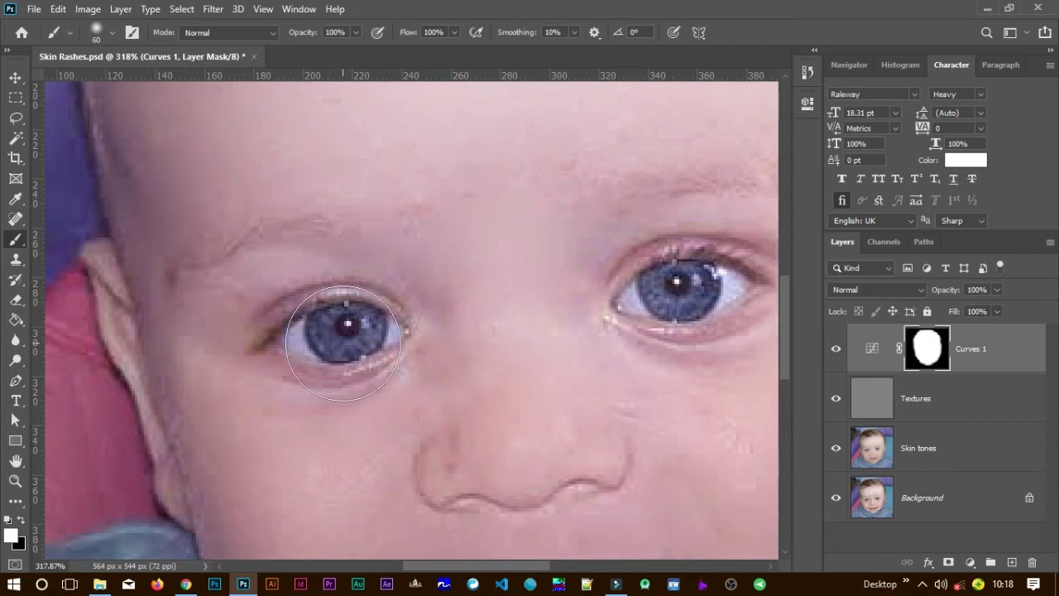
{"action": "key", "text": "x"}
{"action": "left_click_drag", "start_coordinate": [341, 346], "coordinate": [342, 329]}
{"action": "scroll", "coordinate": [342, 329], "scroll_direction": "up", "scroll_amount": 2}
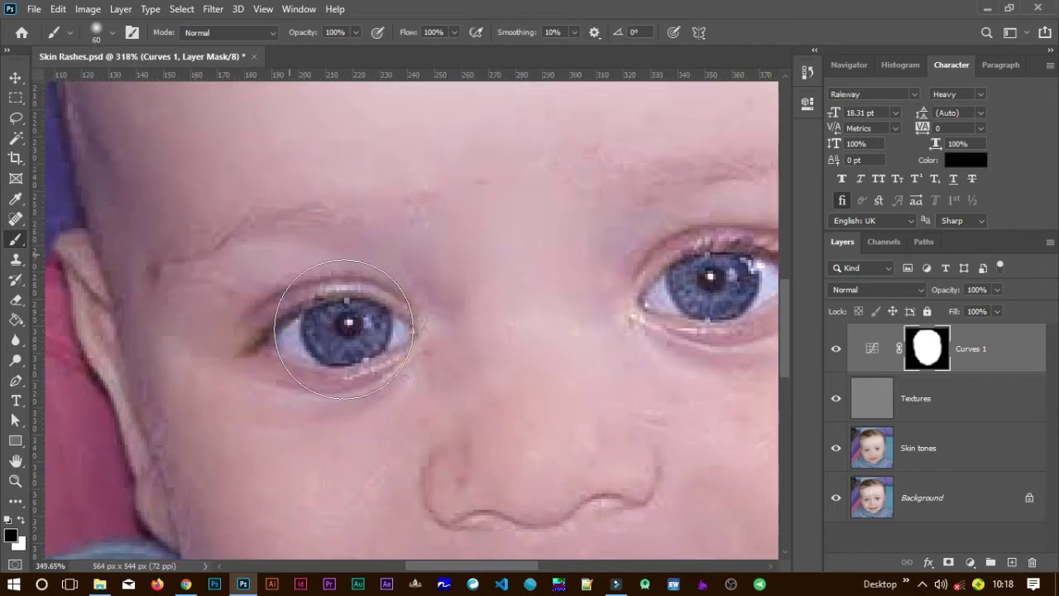
{"action": "key", "text": "bracketleft"}
{"action": "key", "text": "bracketleft"}
{"action": "key", "text": "bracketleft"}
{"action": "key", "text": "bracketleft"}
{"action": "key", "text": "bracketleft"}
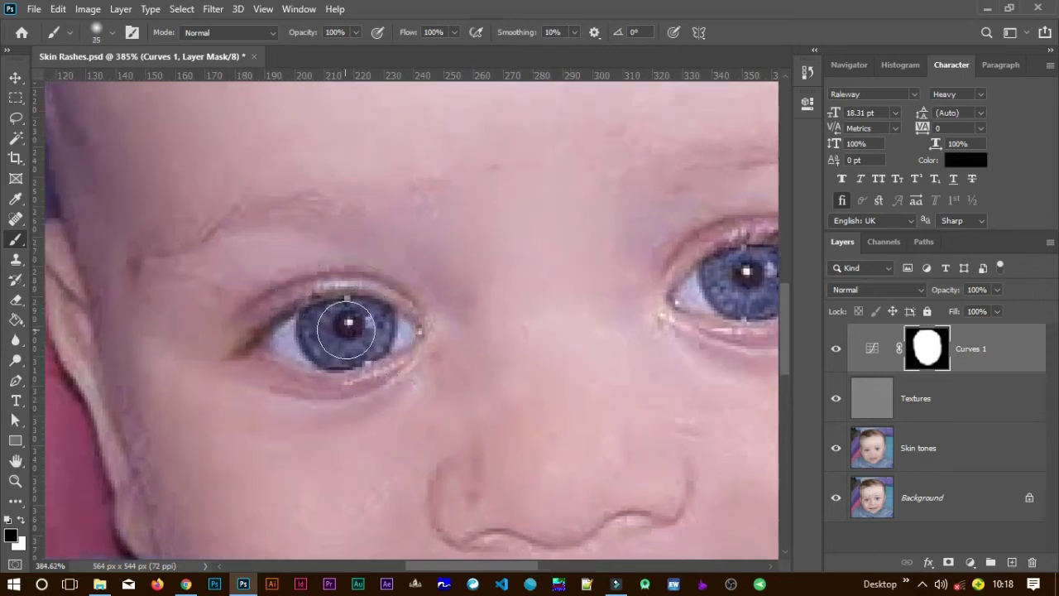
{"action": "key", "text": "bracketright"}
{"action": "key", "text": "bracketright"}
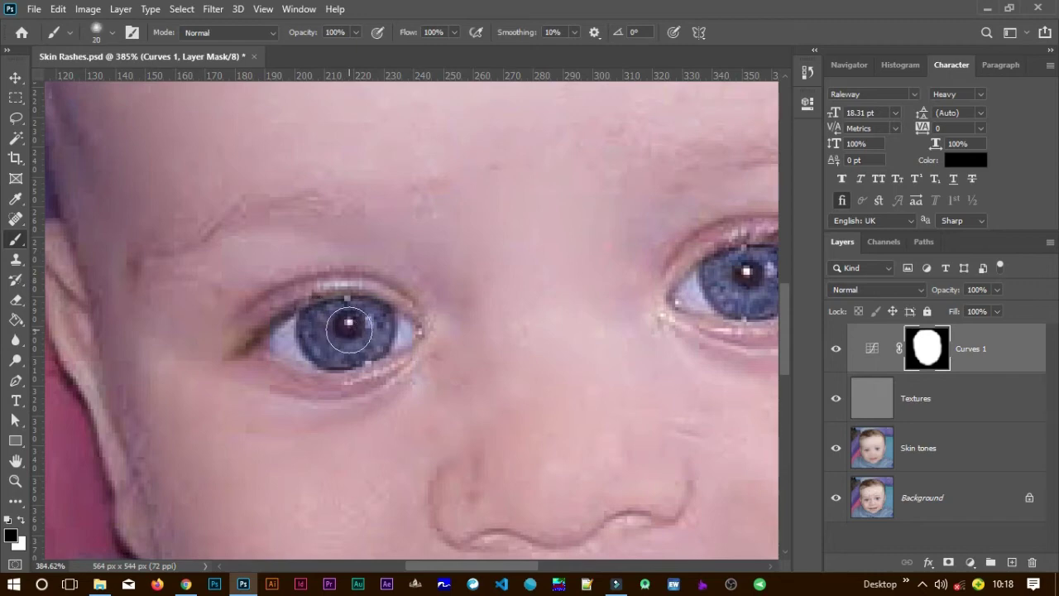
{"action": "mouse_move", "coordinate": [322, 338]}
{"action": "left_mouse_down"}
{"action": "mouse_move", "coordinate": [288, 348]}
{"action": "mouse_move", "coordinate": [391, 329]}
{"action": "mouse_move", "coordinate": [355, 314]}
{"action": "mouse_move", "coordinate": [290, 331]}
{"action": "mouse_move", "coordinate": [285, 345]}
{"action": "mouse_move", "coordinate": [299, 357]}
{"action": "mouse_move", "coordinate": [325, 357]}
{"action": "mouse_move", "coordinate": [401, 330]}
{"action": "mouse_move", "coordinate": [331, 330]}
{"action": "left_mouse_up"}
Mask the Curves 1 adjustment off the eye on the image's right side with a 15 px black brush.
{"action": "left_click_drag", "start_coordinate": [479, 310], "coordinate": [211, 331]}
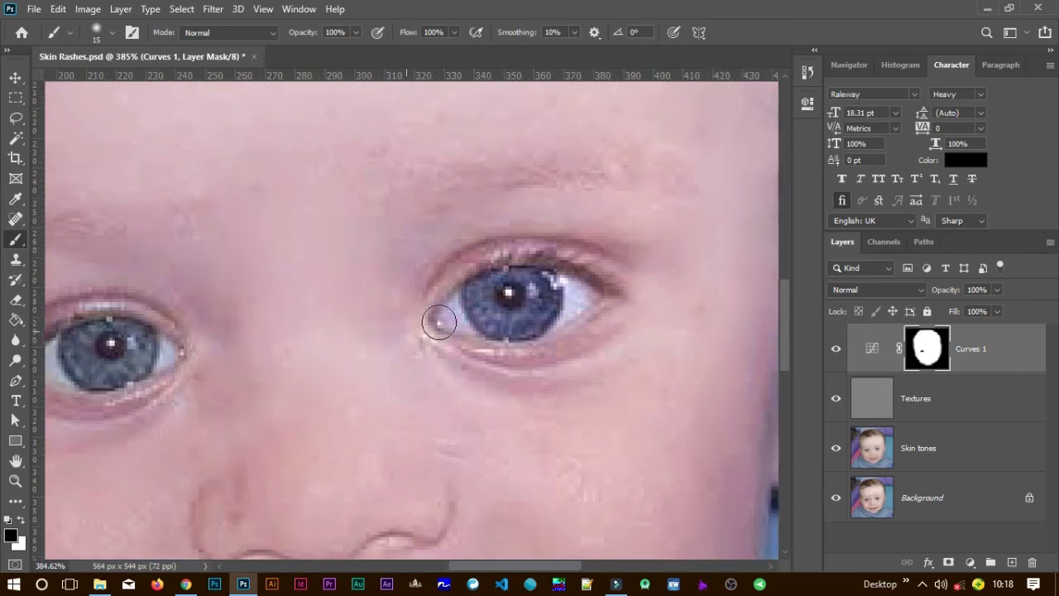
{"action": "mouse_move", "coordinate": [439, 314]}
{"action": "left_mouse_down"}
{"action": "mouse_move", "coordinate": [490, 313]}
{"action": "mouse_move", "coordinate": [487, 302]}
{"action": "mouse_move", "coordinate": [461, 315]}
{"action": "mouse_move", "coordinate": [527, 288]}
{"action": "mouse_move", "coordinate": [569, 289]}
{"action": "mouse_move", "coordinate": [578, 300]}
{"action": "mouse_move", "coordinate": [454, 313]}
{"action": "mouse_move", "coordinate": [548, 318]}
{"action": "mouse_move", "coordinate": [569, 298]}
{"action": "mouse_move", "coordinate": [502, 295]}
{"action": "mouse_move", "coordinate": [468, 316]}
{"action": "mouse_move", "coordinate": [559, 309]}
{"action": "left_mouse_up"}
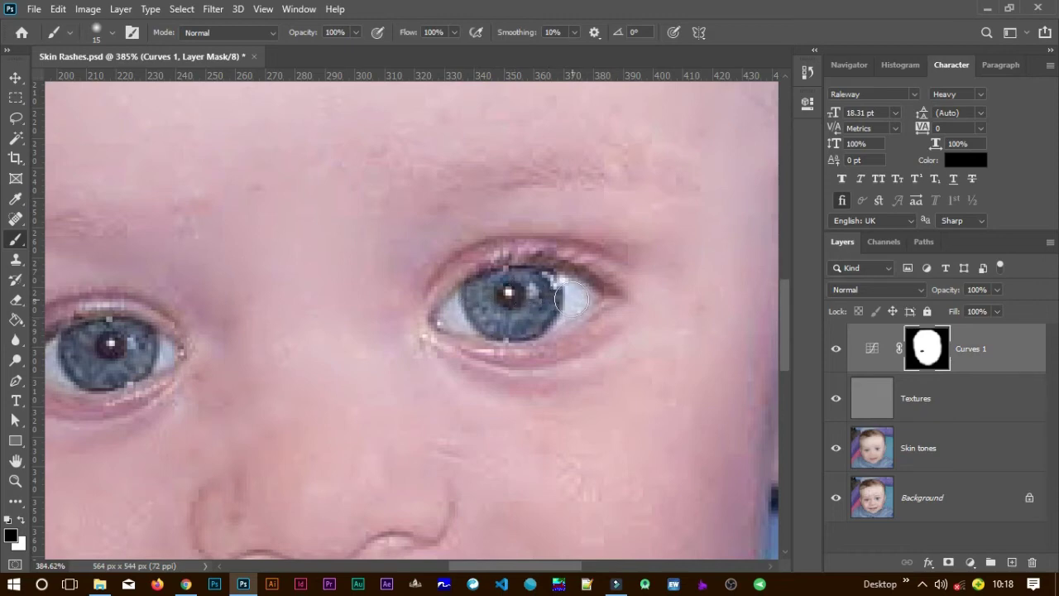
{"action": "scroll", "coordinate": [413, 354], "scroll_direction": "down", "scroll_amount": 5}
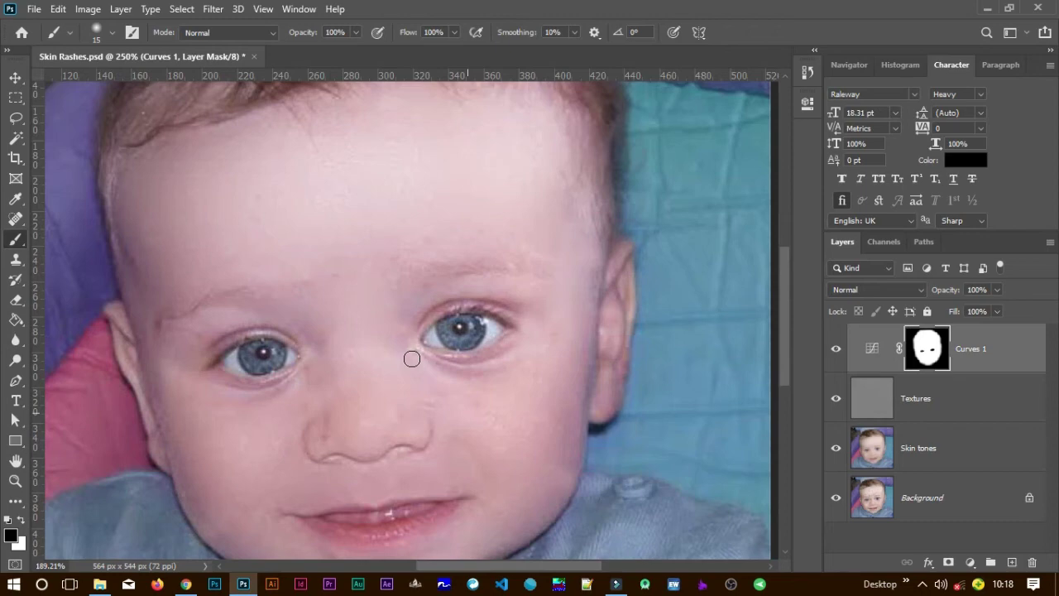
{"action": "scroll", "coordinate": [418, 352], "scroll_direction": "down", "scroll_amount": 10}
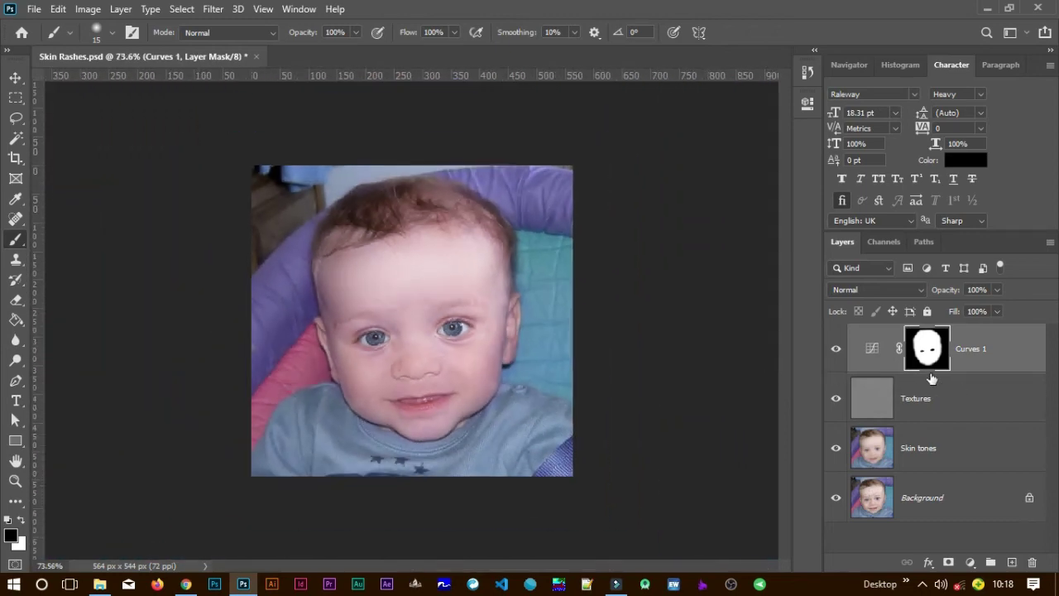
Compare the portrait with Curves 1 hidden and shown, and leave no layer selected.
{"action": "left_click", "coordinate": [834, 349]}
{"action": "left_click", "coordinate": [834, 349]}
{"action": "scroll", "coordinate": [478, 380], "scroll_direction": "down", "scroll_amount": 1}
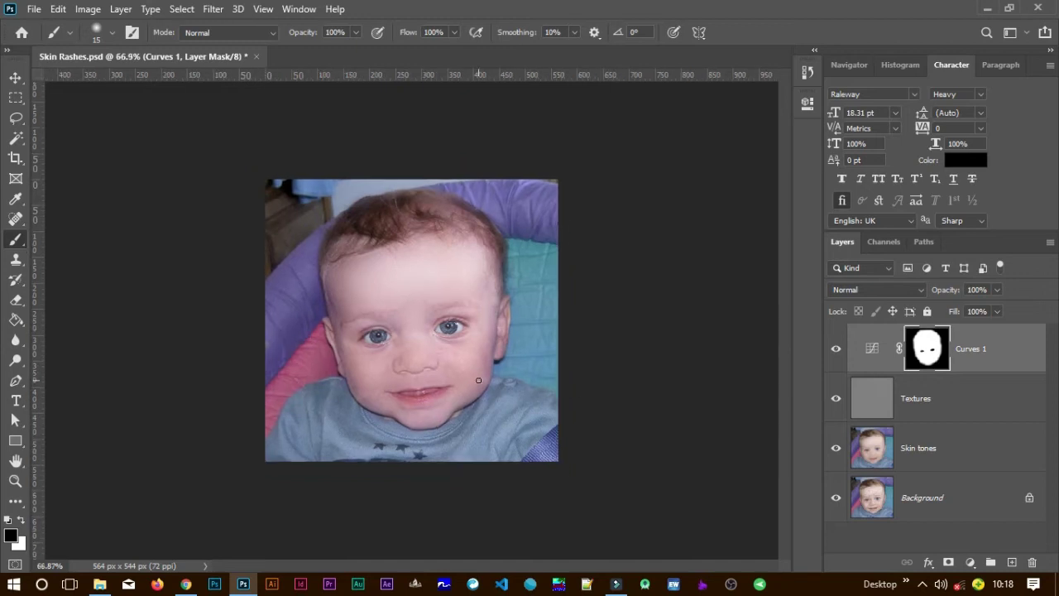
{"action": "key", "text": "v"}
{"action": "left_click", "coordinate": [669, 375]}
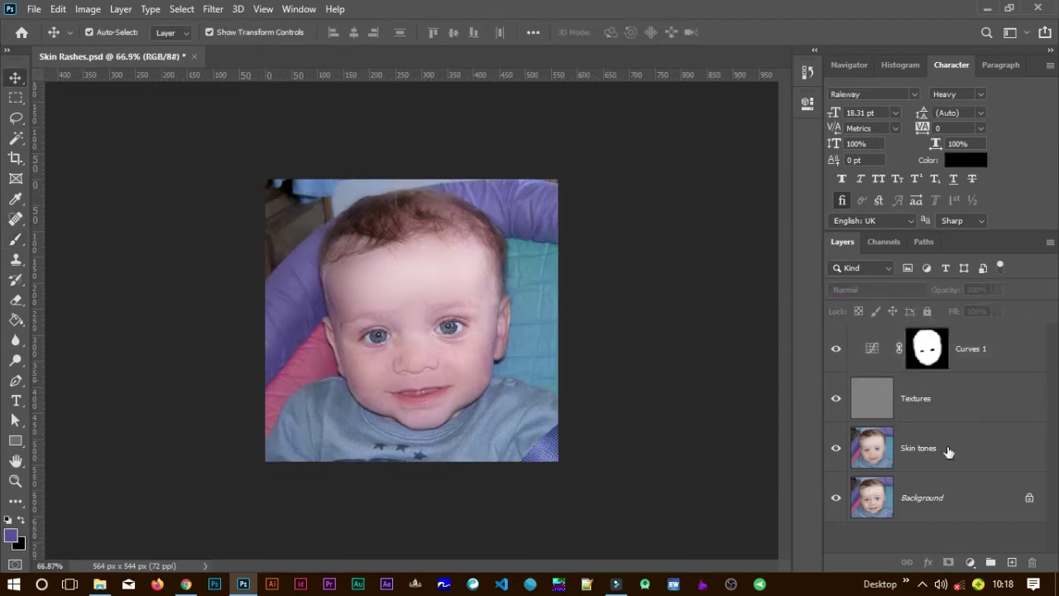
Add a Levels adjustment above Curves 1 with input levels of 13 for shadows, 0.88 for midtones and 243 for highlights.
{"action": "left_click", "coordinate": [973, 562]}
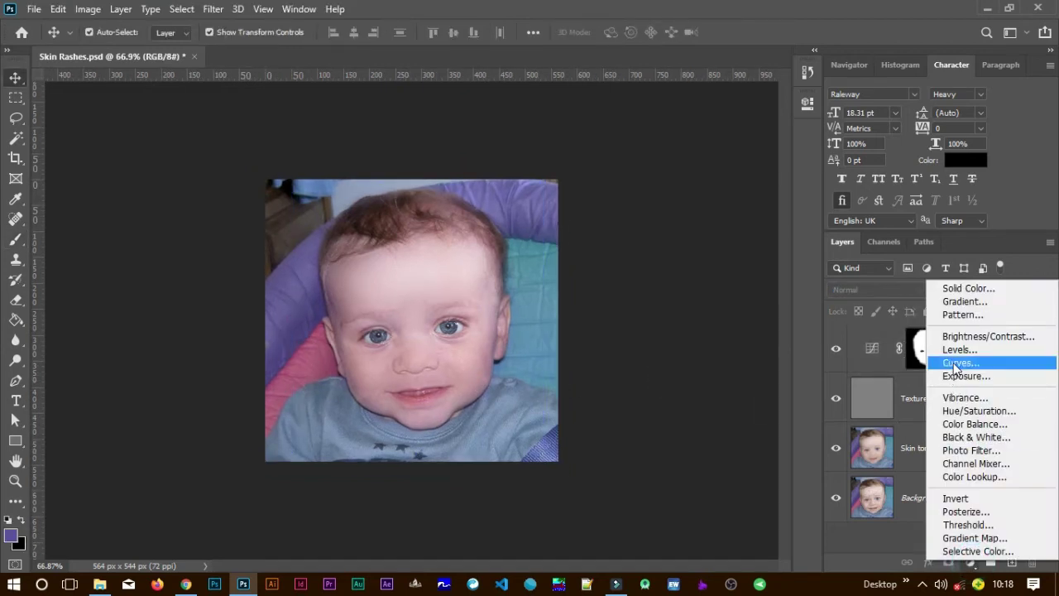
{"action": "left_click", "coordinate": [957, 350]}
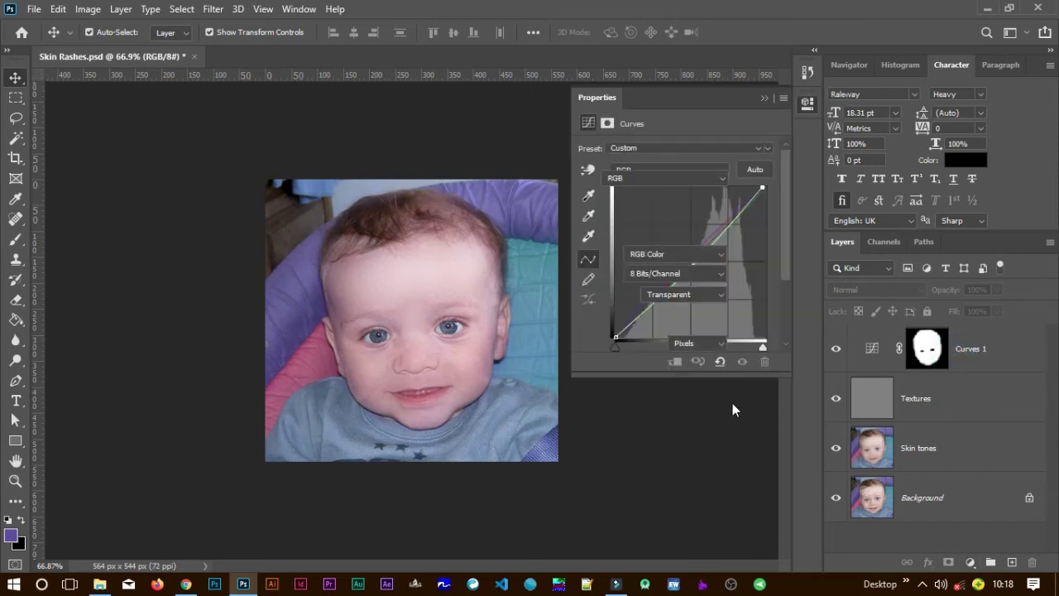
{"action": "key", "text": "d"}
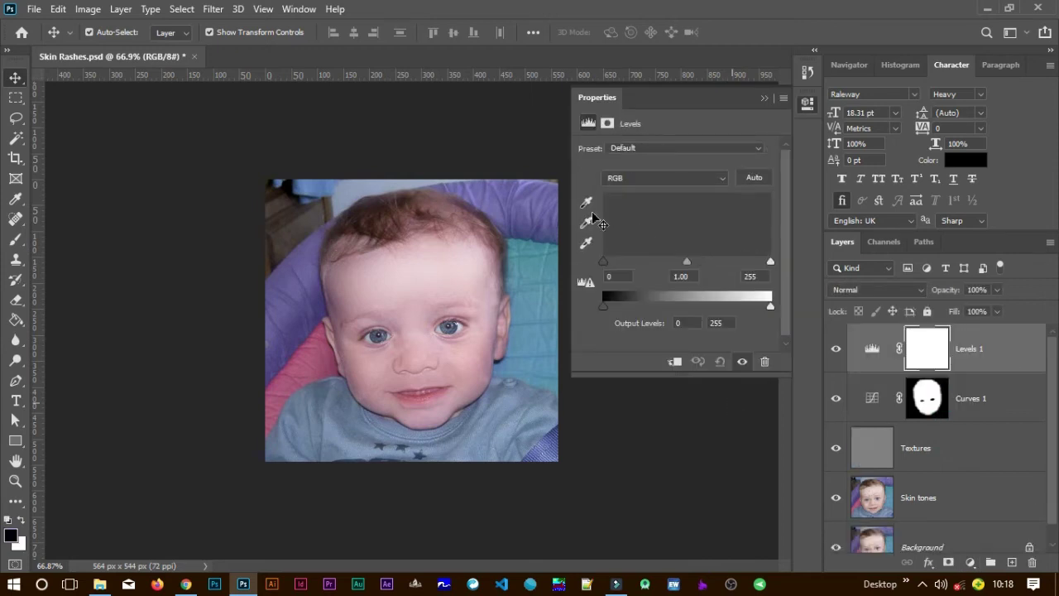
{"action": "mouse_move", "coordinate": [605, 262]}
{"action": "left_mouse_down"}
{"action": "mouse_move", "coordinate": [608, 272]}
{"action": "mouse_move", "coordinate": [612, 263]}
{"action": "left_mouse_up"}
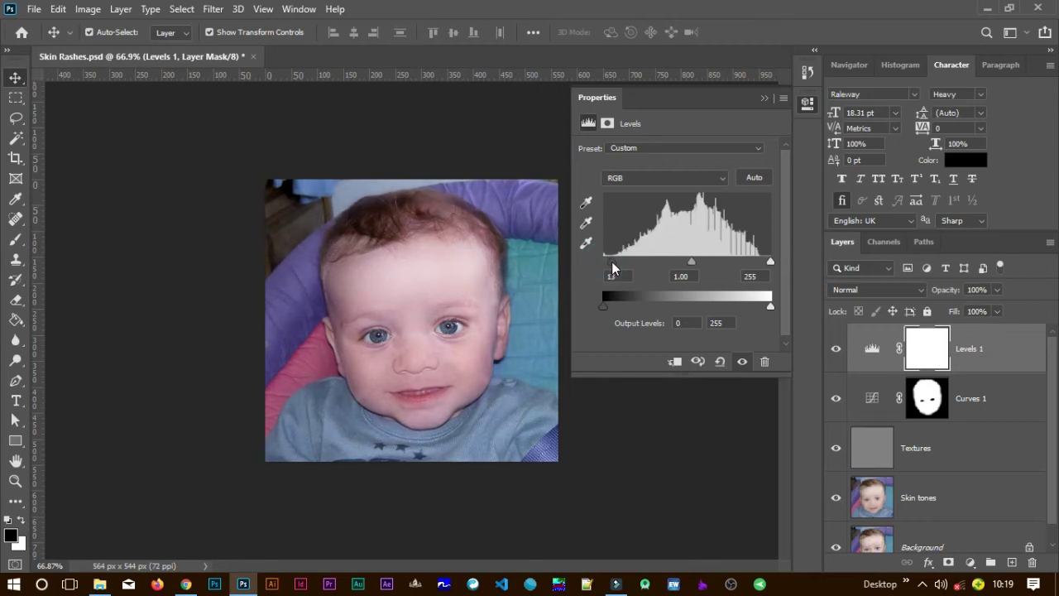
{"action": "left_click_drag", "start_coordinate": [770, 263], "coordinate": [763, 266]}
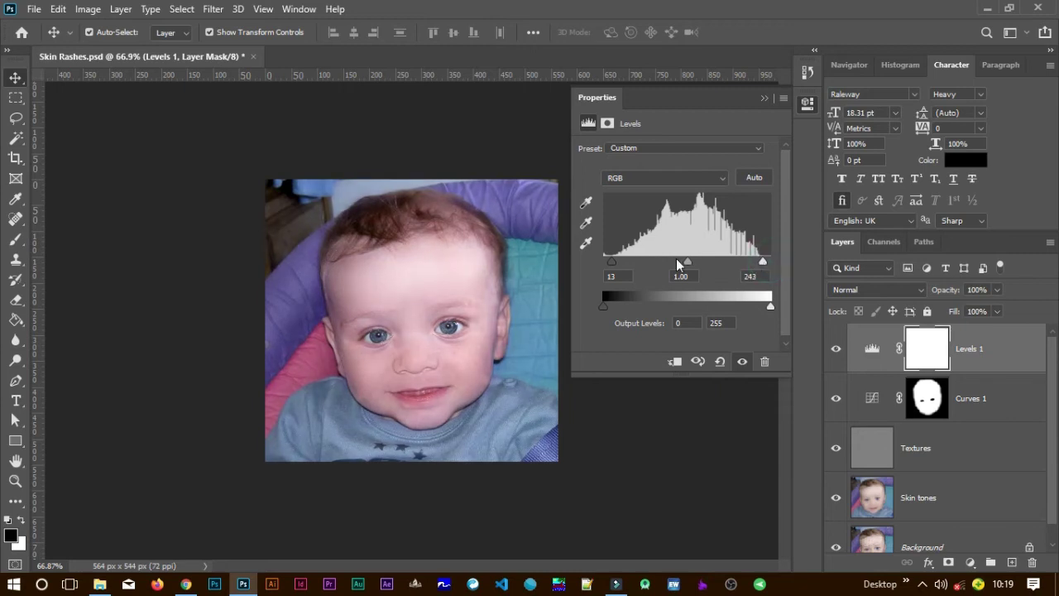
{"action": "left_click_drag", "start_coordinate": [691, 264], "coordinate": [695, 265]}
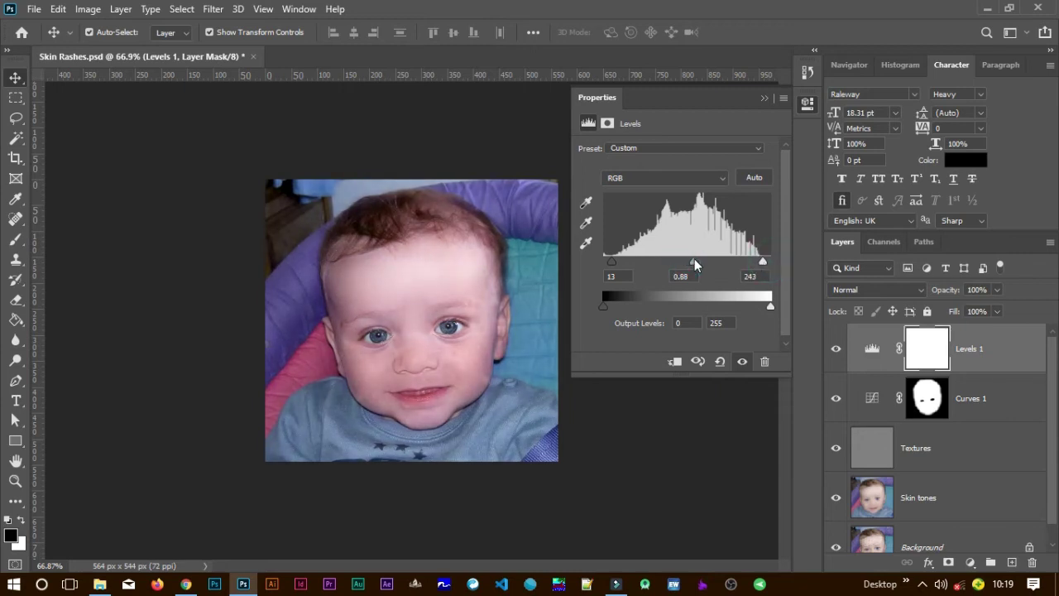
{"action": "left_click", "coordinate": [762, 99]}
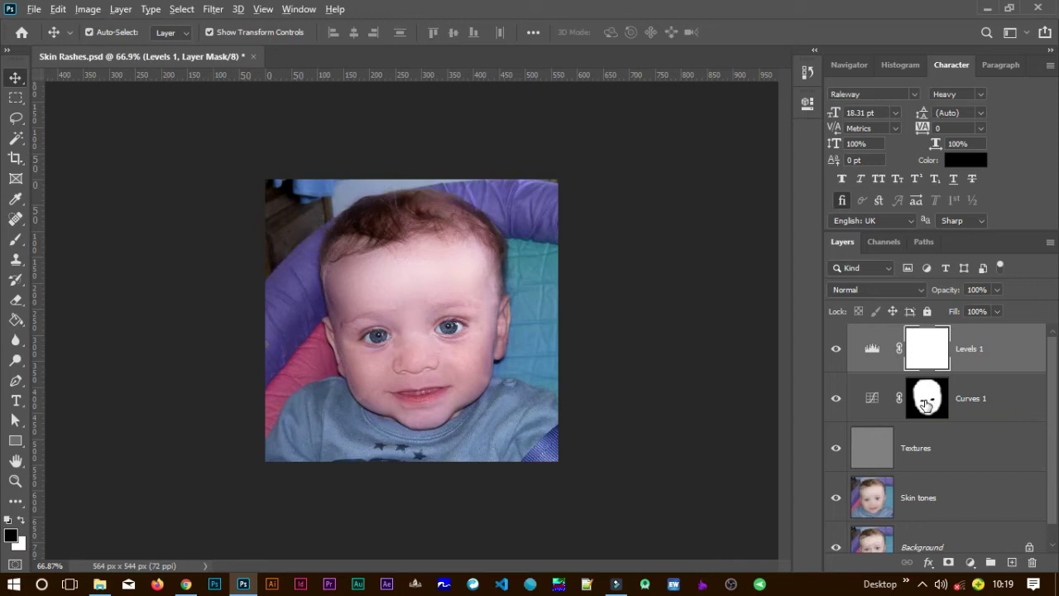
Replace the Levels 1 mask with a copy of the Curves 1 face mask, and compare the portrait with Levels 1 hidden and shown.
{"action": "left_click_drag", "start_coordinate": [928, 403], "coordinate": [933, 358]}
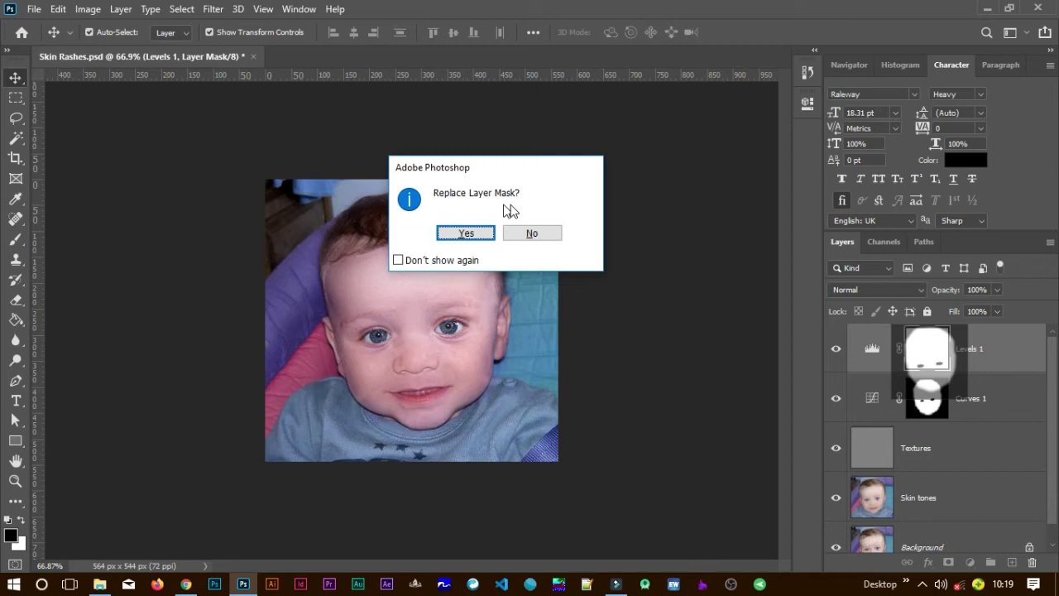
{"action": "left_click", "coordinate": [484, 234]}
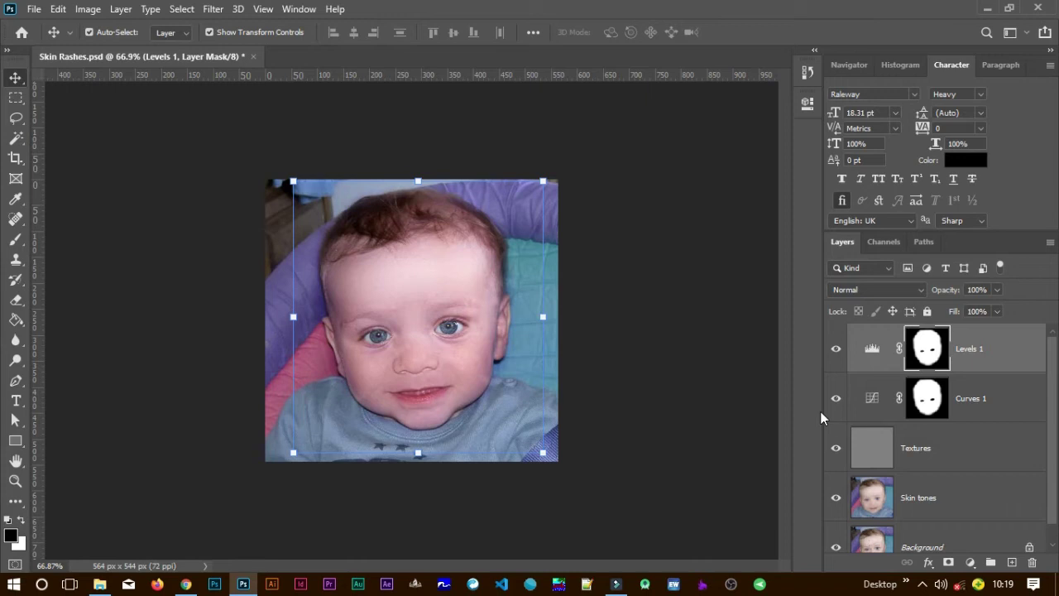
{"action": "left_click", "coordinate": [838, 351], "text": "alt"}
{"action": "left_click", "coordinate": [839, 351], "text": "alt"}
{"action": "left_click", "coordinate": [722, 365]}
{"action": "left_click", "coordinate": [836, 351]}
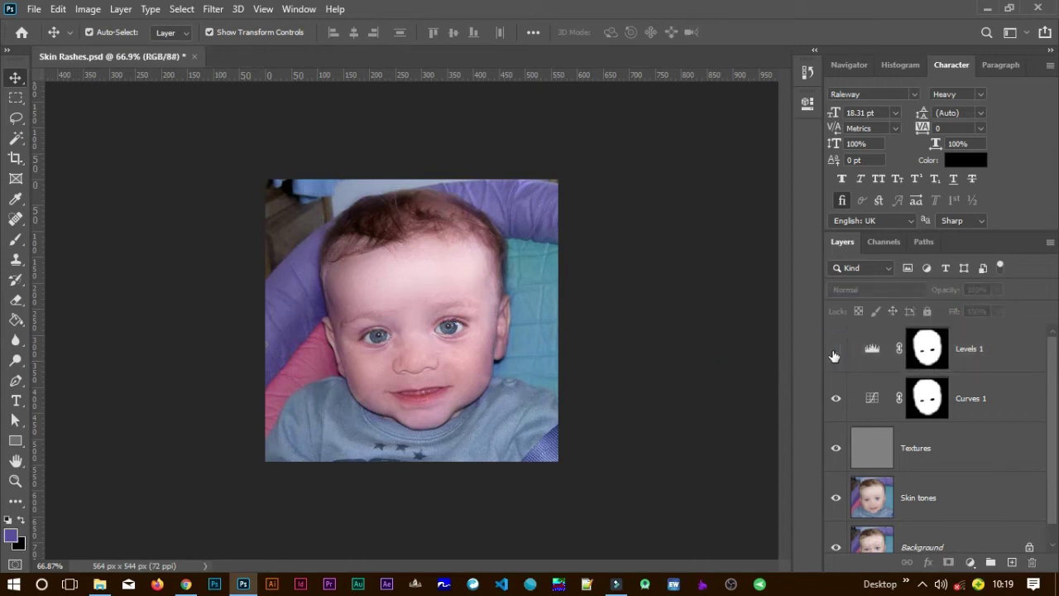
{"action": "left_click", "coordinate": [835, 353]}
{"action": "left_click", "coordinate": [835, 353]}
{"action": "left_click", "coordinate": [1054, 420]}
Add an Exposure adjustment layer above Levels 1 and set its exposure to +1.56, judging the brightness on the eyes.
{"action": "left_click", "coordinate": [1005, 351]}
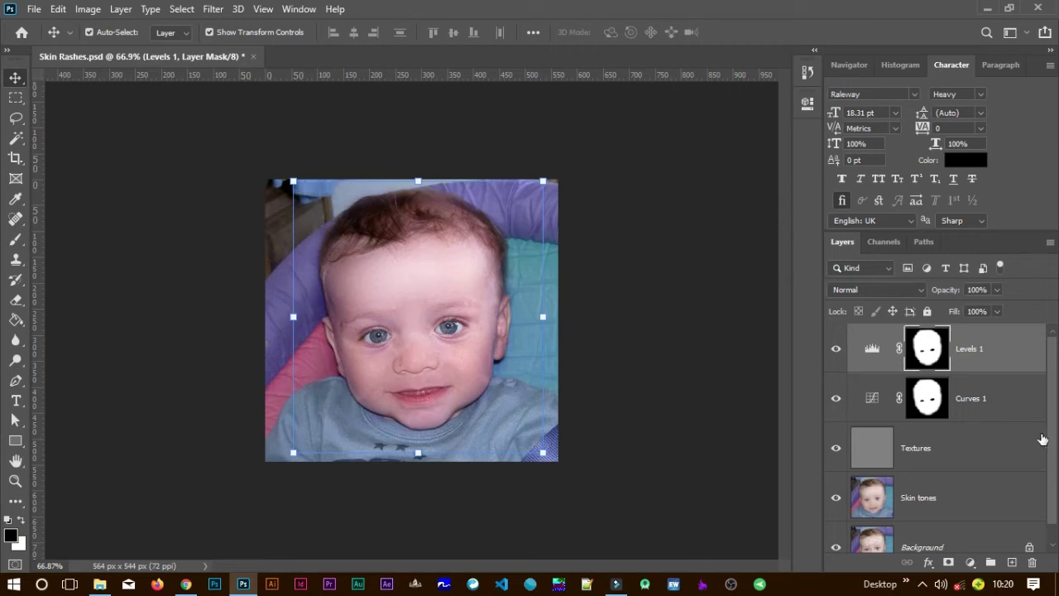
{"action": "left_click", "coordinate": [972, 563]}
{"action": "left_click", "coordinate": [964, 362]}
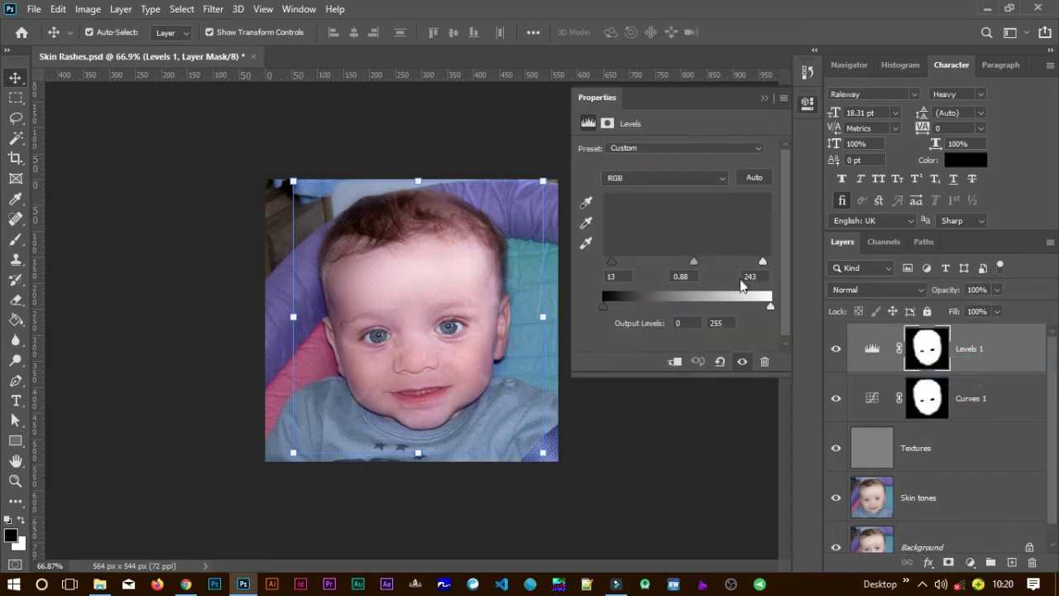
{"action": "left_click_drag", "start_coordinate": [678, 189], "coordinate": [718, 189]}
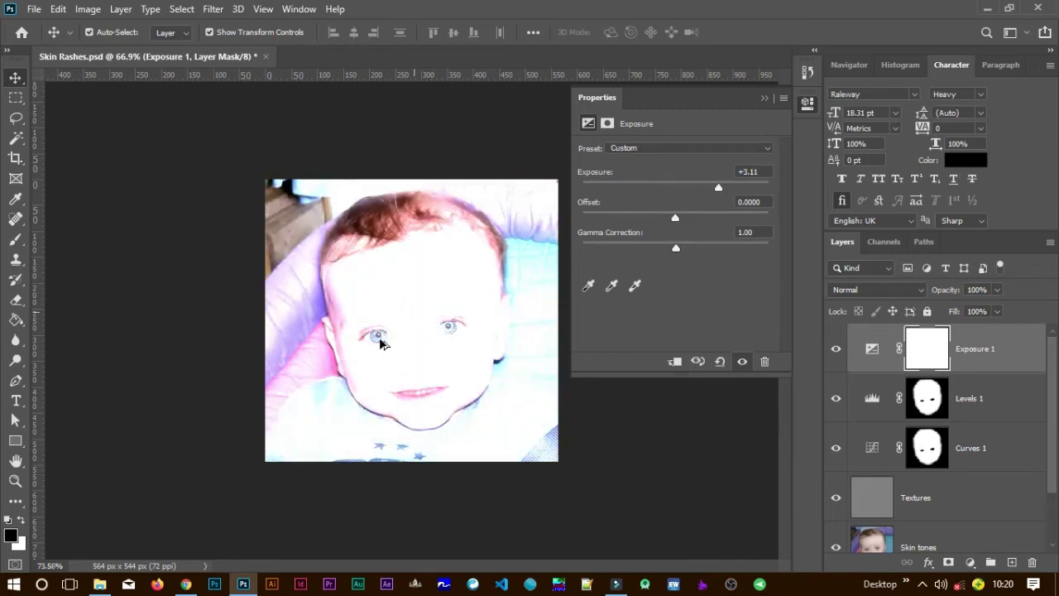
{"action": "scroll", "coordinate": [381, 343], "scroll_direction": "up", "scroll_amount": 3}
{"action": "scroll", "coordinate": [356, 366], "scroll_direction": "up", "scroll_amount": 3}
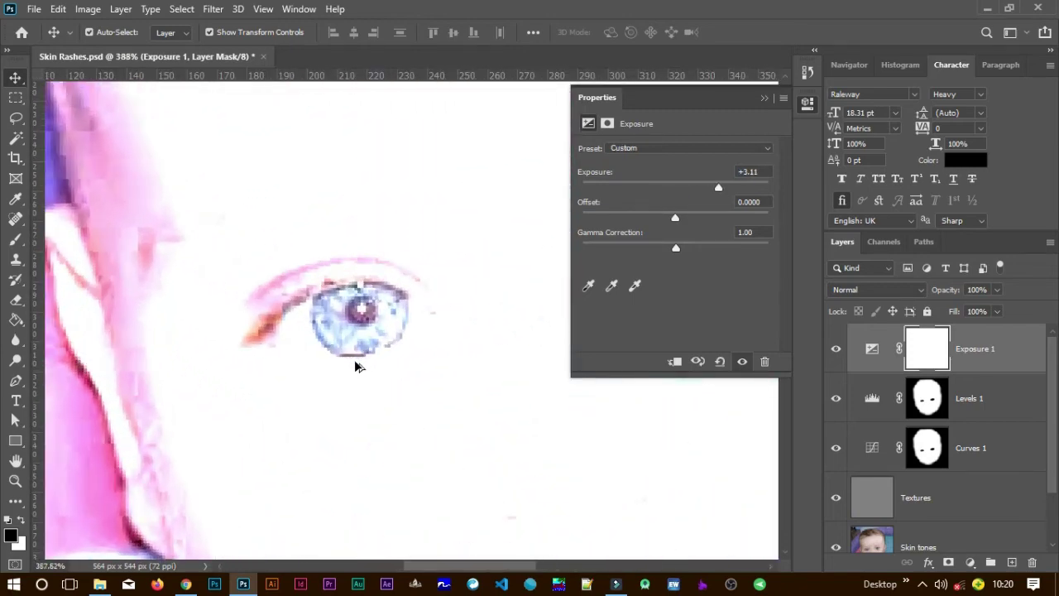
{"action": "mouse_move", "coordinate": [717, 186]}
{"action": "left_mouse_down"}
{"action": "mouse_move", "coordinate": [733, 185]}
{"action": "mouse_move", "coordinate": [697, 188]}
{"action": "left_mouse_up"}
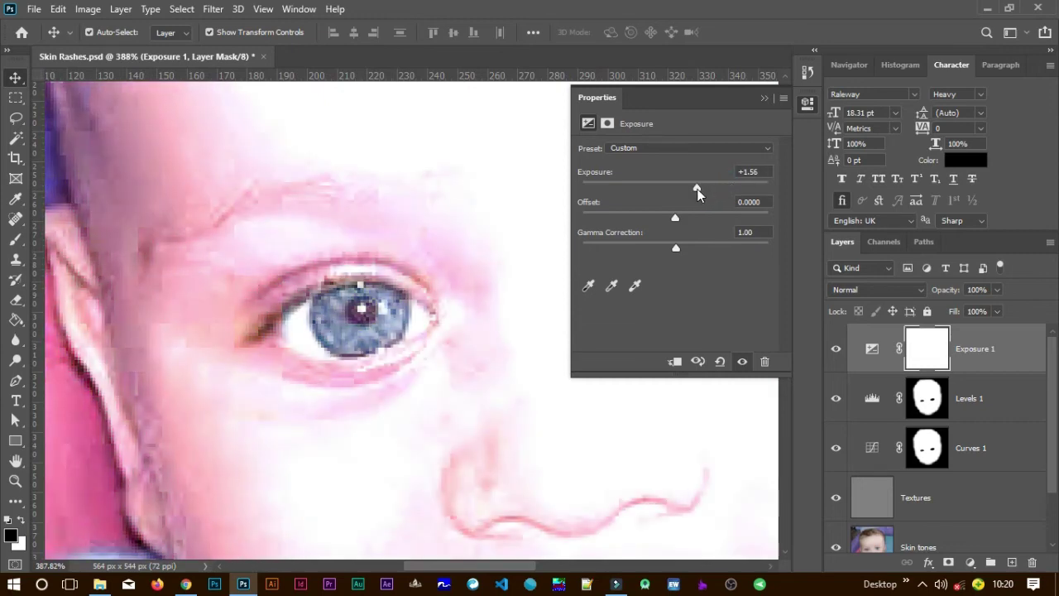
{"action": "left_click", "coordinate": [764, 98]}
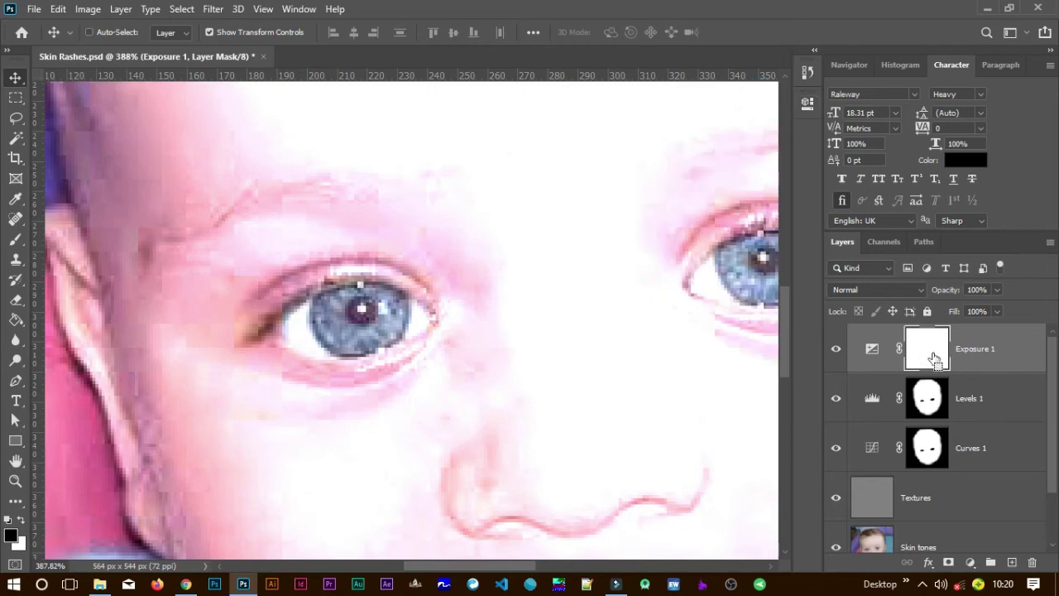
Invert the Exposure 1 mask to black and paint white over the iris of the eye on the image's left side.
{"action": "key", "text": "ctrl+i"}
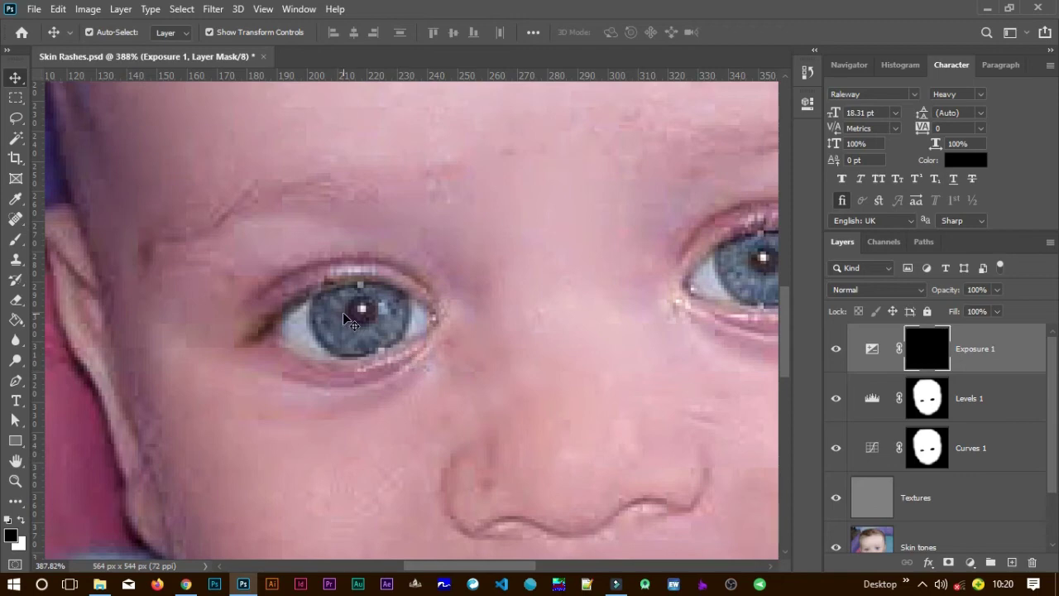
{"action": "key", "text": "b"}
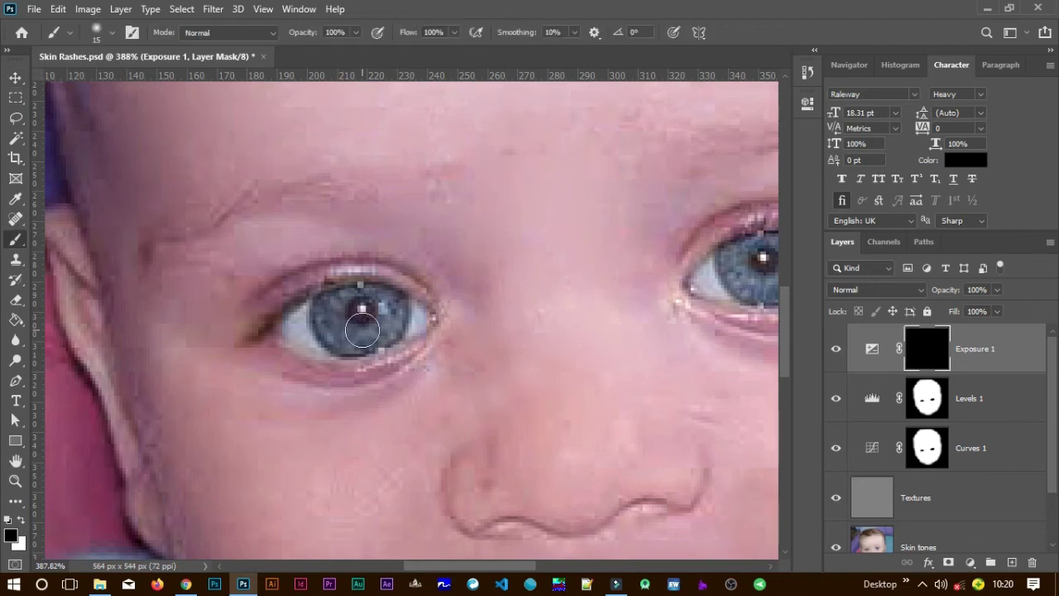
{"action": "key", "text": "x"}
{"action": "mouse_move", "coordinate": [375, 329]}
{"action": "left_mouse_down"}
{"action": "mouse_move", "coordinate": [328, 318]}
{"action": "mouse_move", "coordinate": [364, 338]}
{"action": "mouse_move", "coordinate": [380, 333]}
{"action": "mouse_move", "coordinate": [390, 317]}
{"action": "mouse_move", "coordinate": [383, 309]}
{"action": "mouse_move", "coordinate": [340, 306]}
{"action": "mouse_move", "coordinate": [336, 320]}
{"action": "mouse_move", "coordinate": [358, 341]}
{"action": "mouse_move", "coordinate": [383, 336]}
{"action": "mouse_move", "coordinate": [393, 311]}
{"action": "mouse_move", "coordinate": [351, 300]}
{"action": "mouse_move", "coordinate": [331, 312]}
{"action": "mouse_move", "coordinate": [330, 326]}
{"action": "mouse_move", "coordinate": [351, 338]}
{"action": "mouse_move", "coordinate": [380, 337]}
{"action": "mouse_move", "coordinate": [392, 316]}
{"action": "mouse_move", "coordinate": [368, 299]}
{"action": "mouse_move", "coordinate": [336, 307]}
{"action": "mouse_move", "coordinate": [332, 341]}
{"action": "mouse_move", "coordinate": [371, 336]}
{"action": "mouse_move", "coordinate": [393, 315]}
{"action": "mouse_move", "coordinate": [361, 296]}
{"action": "mouse_move", "coordinate": [326, 303]}
{"action": "mouse_move", "coordinate": [350, 298]}
{"action": "mouse_move", "coordinate": [391, 317]}
{"action": "mouse_move", "coordinate": [393, 300]}
{"action": "mouse_move", "coordinate": [402, 316]}
{"action": "mouse_move", "coordinate": [379, 334]}
{"action": "mouse_move", "coordinate": [444, 348]}
{"action": "mouse_move", "coordinate": [428, 349]}
{"action": "mouse_move", "coordinate": [429, 303]}
{"action": "mouse_move", "coordinate": [400, 360]}
{"action": "mouse_move", "coordinate": [331, 372]}
{"action": "mouse_move", "coordinate": [294, 329]}
{"action": "mouse_move", "coordinate": [295, 284]}
{"action": "mouse_move", "coordinate": [336, 267]}
{"action": "mouse_move", "coordinate": [389, 267]}
{"action": "mouse_move", "coordinate": [438, 281]}
{"action": "mouse_move", "coordinate": [423, 320]}
{"action": "left_mouse_up"}
Mask the Exposure 1 brightening off the pupil of the eye on the image's left side with a 7 px black brush.
{"action": "key", "text": "x"}
{"action": "key", "text": "bracketleft"}
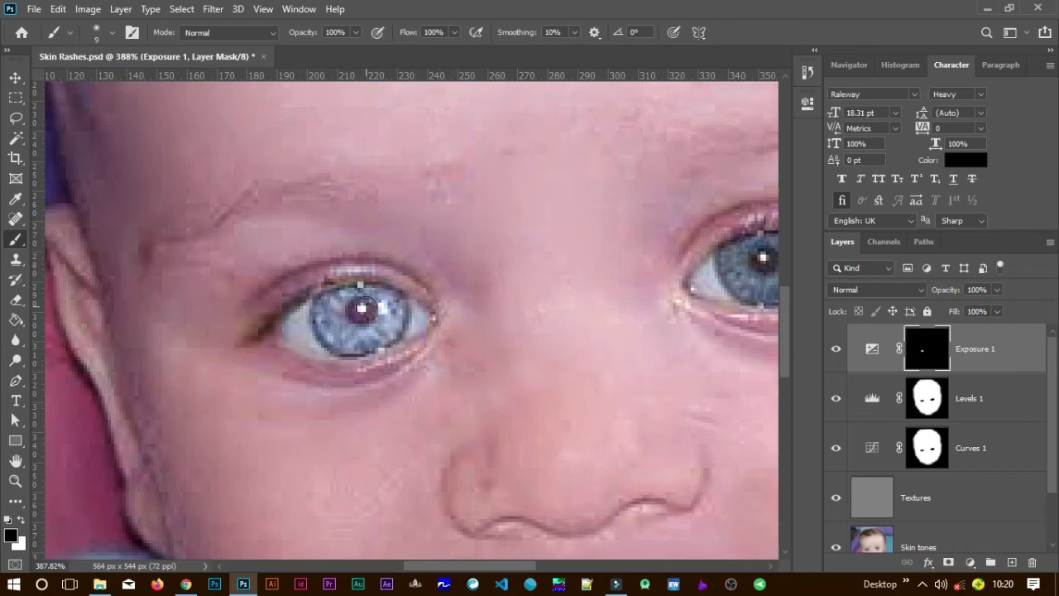
{"action": "key", "text": "bracketleft"}
{"action": "left_click", "coordinate": [367, 313]}
{"action": "left_click_drag", "start_coordinate": [365, 315], "coordinate": [355, 317]}
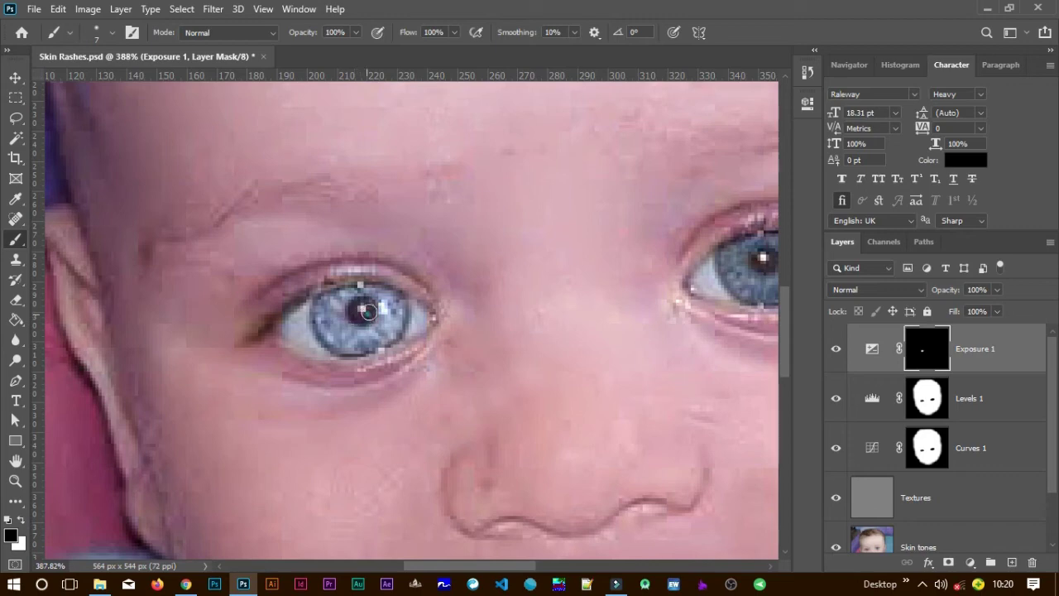
Toggle the Exposure 1 layer's visibility to compare the whole portrait with and without the brightened iris.
{"action": "scroll", "coordinate": [432, 311], "scroll_direction": "down", "scroll_amount": 5}
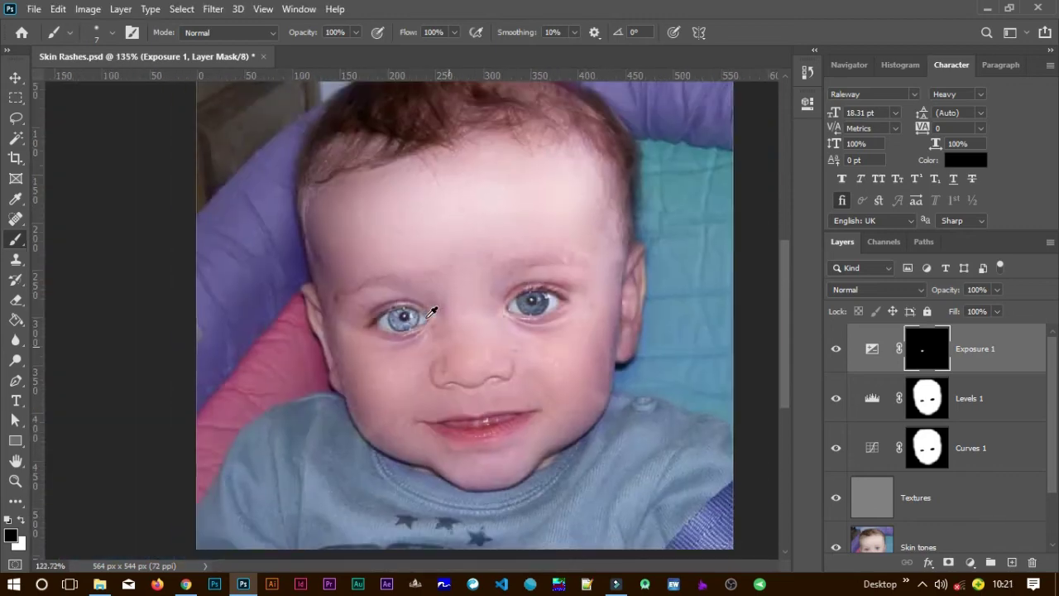
{"action": "scroll", "coordinate": [432, 312], "scroll_direction": "down", "scroll_amount": 2}
{"action": "left_click", "coordinate": [836, 351]}
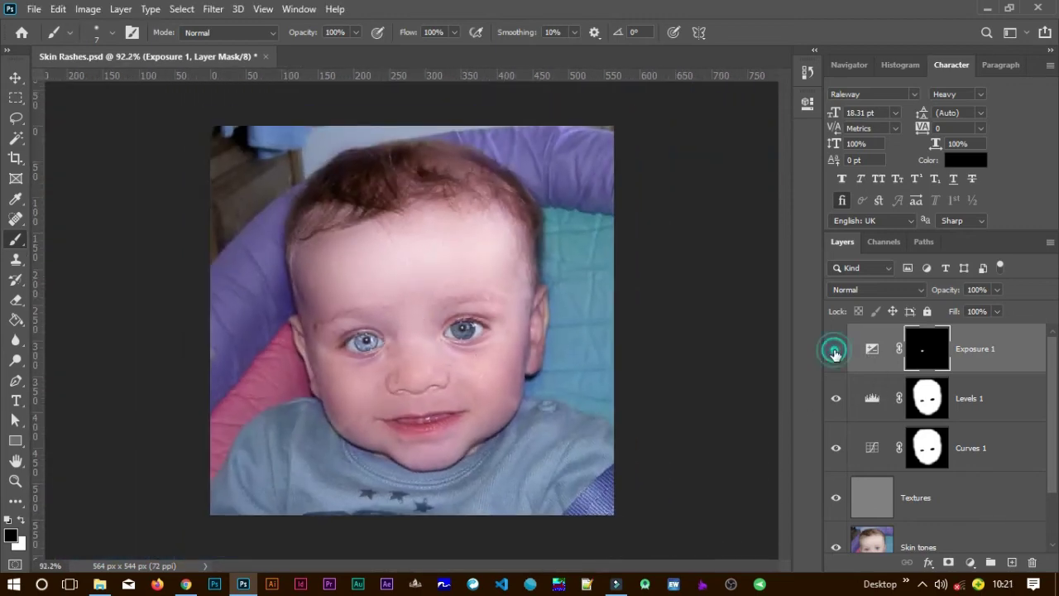
{"action": "left_click", "coordinate": [836, 352]}
Refine the Exposure 1 mask on the left-side eye, painting the iris's lower edge white and the area around the iris black.
{"action": "scroll", "coordinate": [373, 346], "scroll_direction": "up", "scroll_amount": 6}
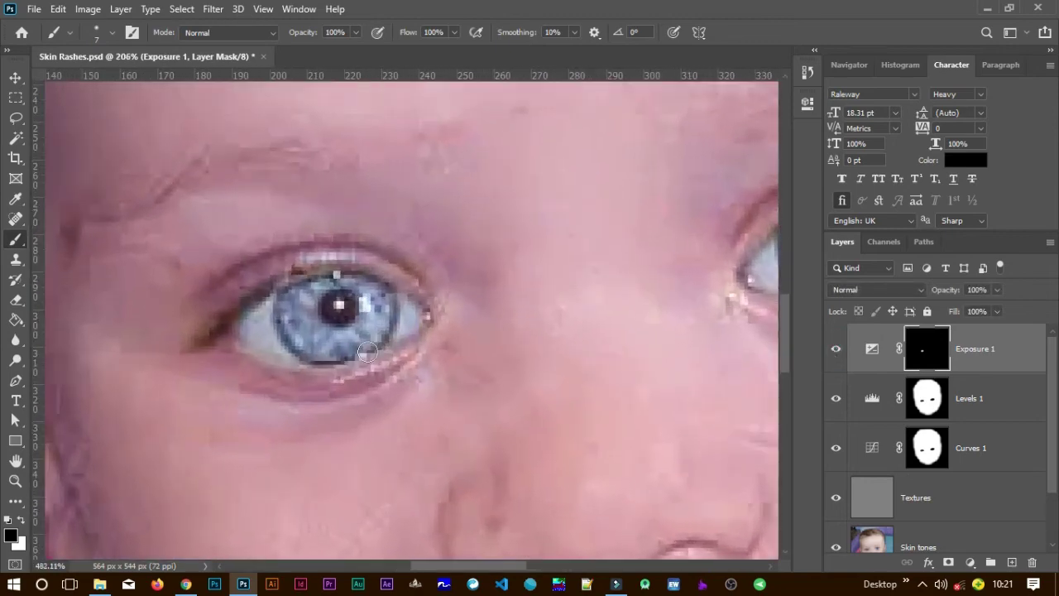
{"action": "key", "text": "x"}
{"action": "mouse_move", "coordinate": [367, 357]}
{"action": "left_mouse_down"}
{"action": "mouse_move", "coordinate": [386, 314]}
{"action": "mouse_move", "coordinate": [376, 293]}
{"action": "mouse_move", "coordinate": [355, 285]}
{"action": "mouse_move", "coordinate": [300, 295]}
{"action": "mouse_move", "coordinate": [317, 343]}
{"action": "mouse_move", "coordinate": [379, 337]}
{"action": "mouse_move", "coordinate": [360, 368]}
{"action": "mouse_move", "coordinate": [374, 368]}
{"action": "left_mouse_up"}
{"action": "key", "text": "x"}
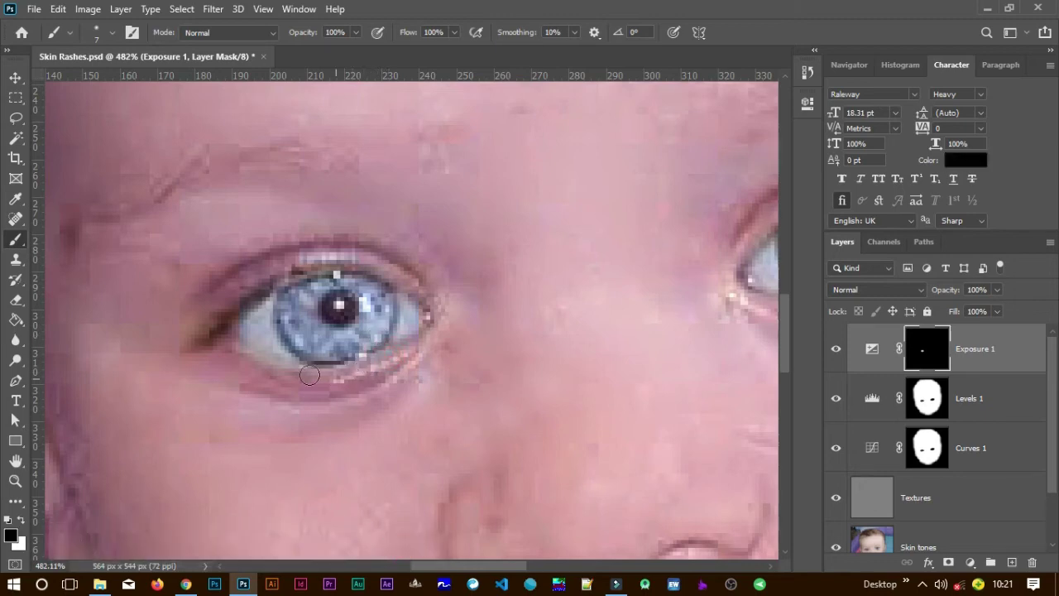
{"action": "mouse_move", "coordinate": [271, 350]}
{"action": "left_mouse_down"}
{"action": "mouse_move", "coordinate": [271, 285]}
{"action": "mouse_move", "coordinate": [314, 259]}
{"action": "mouse_move", "coordinate": [349, 259]}
{"action": "left_mouse_up"}
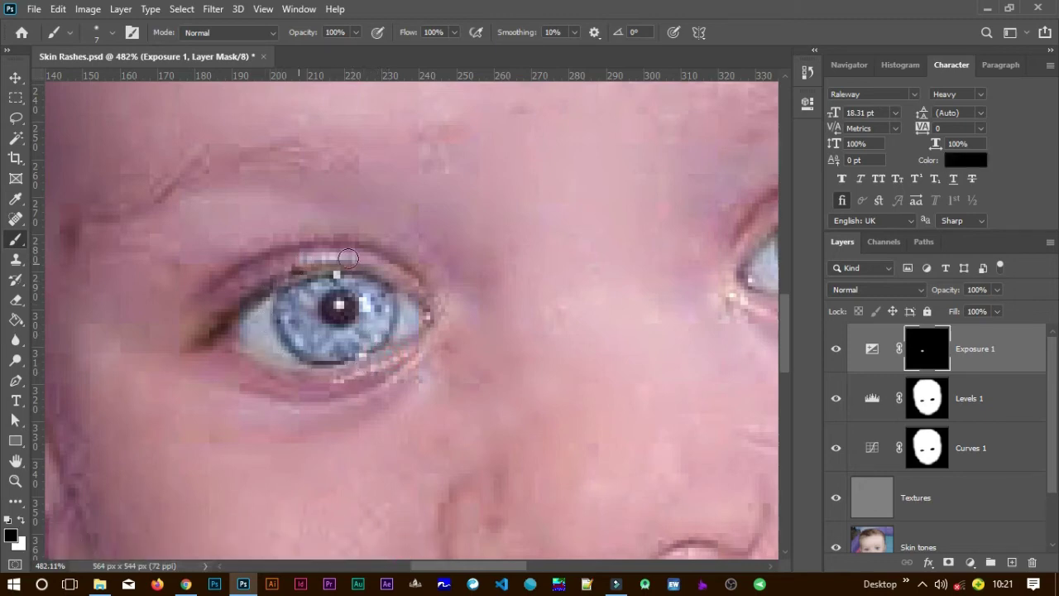
{"action": "left_click_drag", "start_coordinate": [400, 289], "coordinate": [398, 350]}
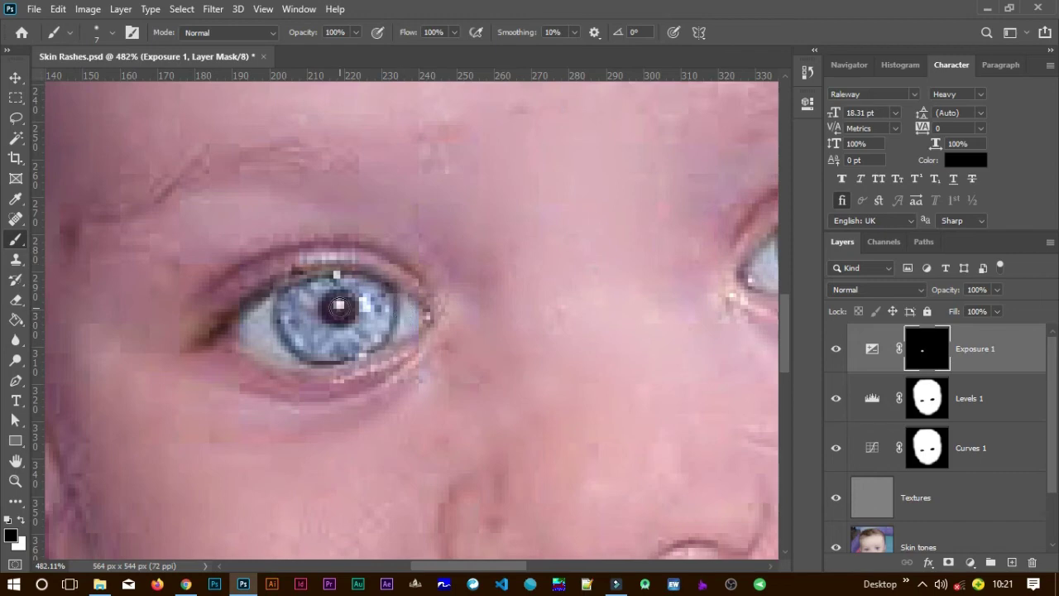
Paint the Exposure 1 mask white over the iris of the eye on the image's right side with a 7 px brush.
{"action": "mouse_move", "coordinate": [525, 310]}
{"action": "left_mouse_down"}
{"action": "mouse_move", "coordinate": [256, 296]}
{"action": "mouse_move", "coordinate": [172, 340]}
{"action": "left_mouse_up"}
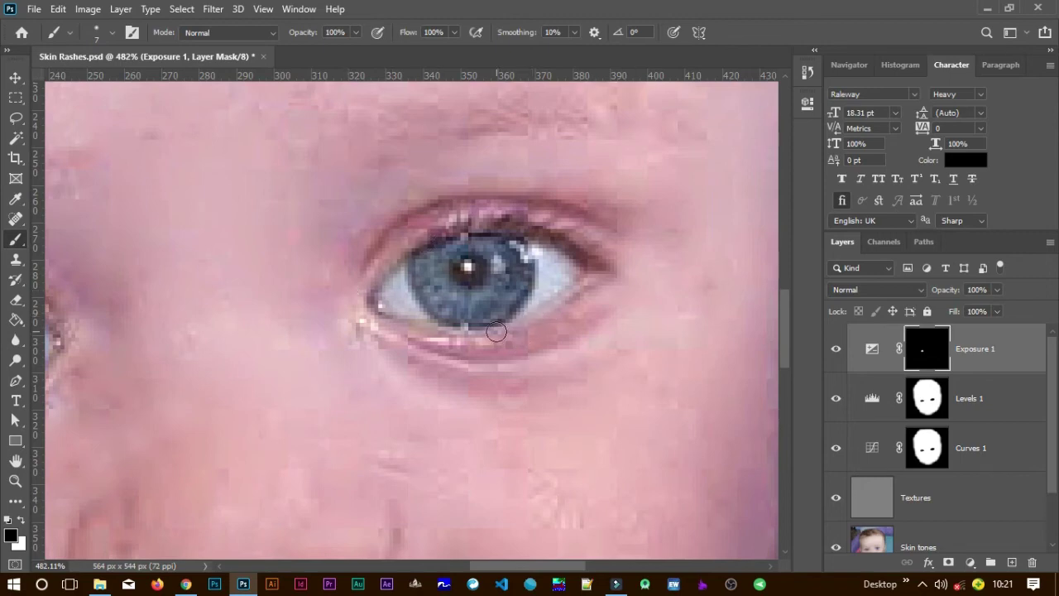
{"action": "key", "text": "x"}
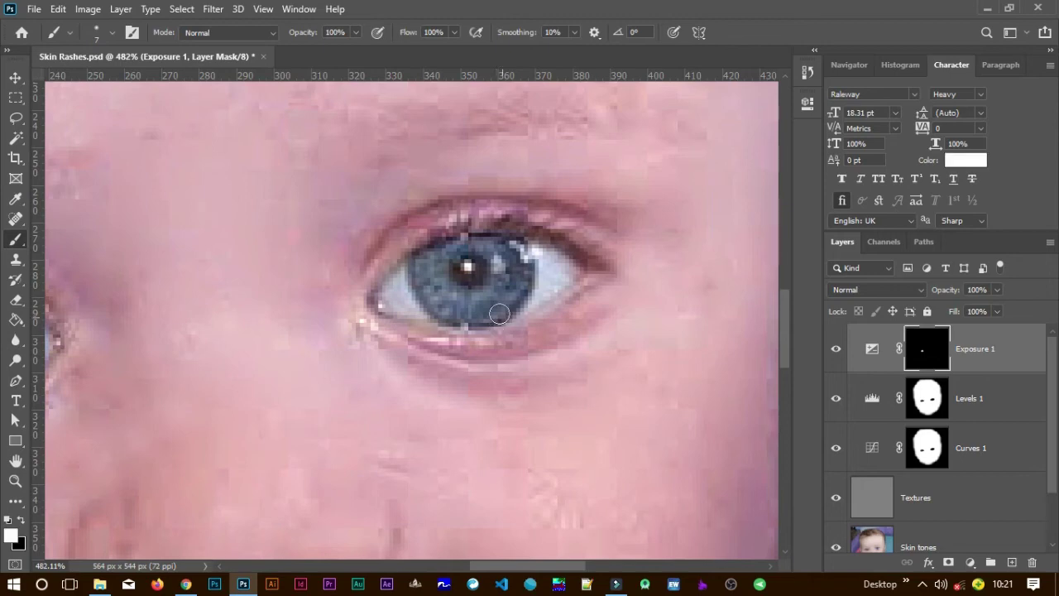
{"action": "mouse_move", "coordinate": [460, 288]}
{"action": "left_mouse_down"}
{"action": "mouse_move", "coordinate": [419, 262]}
{"action": "mouse_move", "coordinate": [420, 293]}
{"action": "mouse_move", "coordinate": [460, 311]}
{"action": "mouse_move", "coordinate": [476, 317]}
{"action": "mouse_move", "coordinate": [515, 284]}
{"action": "mouse_move", "coordinate": [518, 296]}
{"action": "mouse_move", "coordinate": [514, 273]}
{"action": "mouse_move", "coordinate": [500, 275]}
{"action": "mouse_move", "coordinate": [507, 253]}
{"action": "mouse_move", "coordinate": [457, 259]}
{"action": "mouse_move", "coordinate": [480, 257]}
{"action": "mouse_move", "coordinate": [446, 273]}
{"action": "mouse_move", "coordinate": [470, 291]}
{"action": "left_mouse_up"}
{"action": "mouse_move", "coordinate": [491, 253]}
{"action": "left_mouse_down"}
{"action": "mouse_move", "coordinate": [521, 297]}
{"action": "mouse_move", "coordinate": [485, 316]}
{"action": "mouse_move", "coordinate": [453, 310]}
{"action": "mouse_move", "coordinate": [434, 287]}
{"action": "mouse_move", "coordinate": [428, 303]}
{"action": "mouse_move", "coordinate": [450, 315]}
{"action": "mouse_move", "coordinate": [508, 293]}
{"action": "left_mouse_up"}
{"action": "mouse_move", "coordinate": [457, 251]}
{"action": "left_mouse_down"}
{"action": "mouse_move", "coordinate": [439, 270]}
{"action": "mouse_move", "coordinate": [448, 244]}
{"action": "mouse_move", "coordinate": [410, 261]}
{"action": "mouse_move", "coordinate": [474, 237]}
{"action": "mouse_move", "coordinate": [519, 255]}
{"action": "mouse_move", "coordinate": [475, 246]}
{"action": "mouse_move", "coordinate": [432, 282]}
{"action": "mouse_move", "coordinate": [413, 262]}
{"action": "mouse_move", "coordinate": [423, 291]}
{"action": "mouse_move", "coordinate": [446, 306]}
{"action": "mouse_move", "coordinate": [465, 287]}
{"action": "mouse_move", "coordinate": [434, 261]}
{"action": "left_mouse_up"}
{"action": "mouse_move", "coordinate": [496, 240]}
{"action": "left_mouse_down"}
{"action": "mouse_move", "coordinate": [524, 248]}
{"action": "mouse_move", "coordinate": [527, 298]}
{"action": "mouse_move", "coordinate": [525, 274]}
{"action": "mouse_move", "coordinate": [503, 304]}
{"action": "left_mouse_up"}
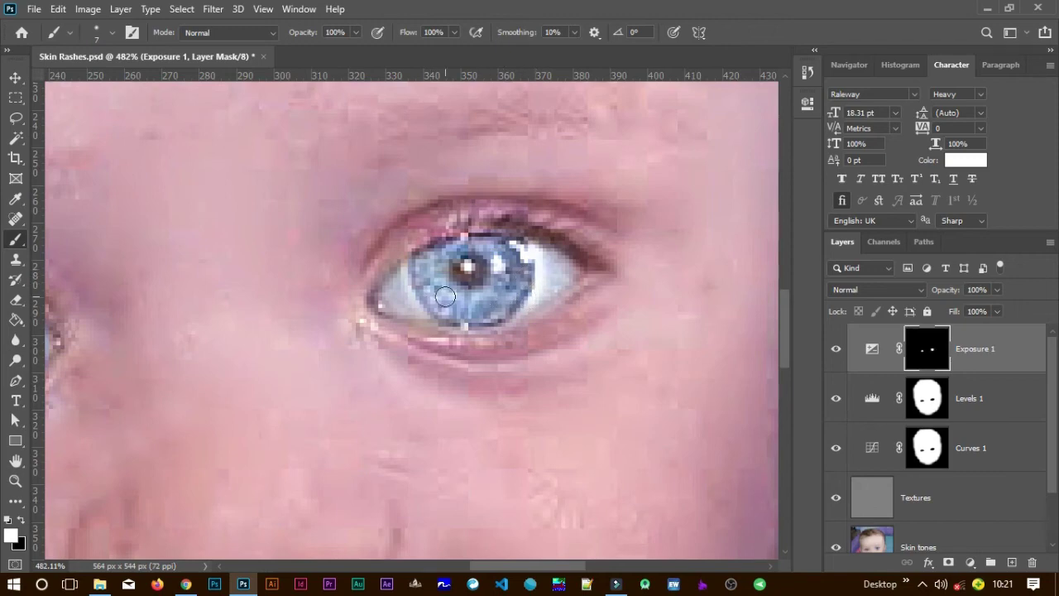
Clean up the Exposure 1 mask on the right-side eye, painting the iris's surroundings and pupil black and touching up the iris in white.
{"action": "key", "text": "x"}
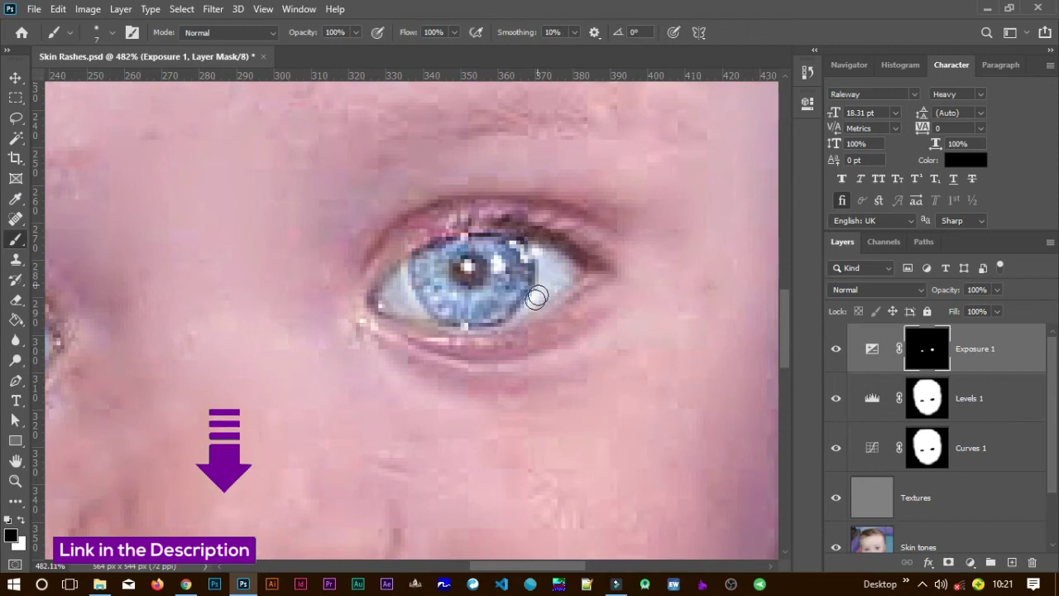
{"action": "mouse_move", "coordinate": [441, 329]}
{"action": "left_mouse_down"}
{"action": "mouse_move", "coordinate": [414, 301]}
{"action": "mouse_move", "coordinate": [414, 245]}
{"action": "mouse_move", "coordinate": [457, 226]}
{"action": "mouse_move", "coordinate": [533, 223]}
{"action": "left_mouse_up"}
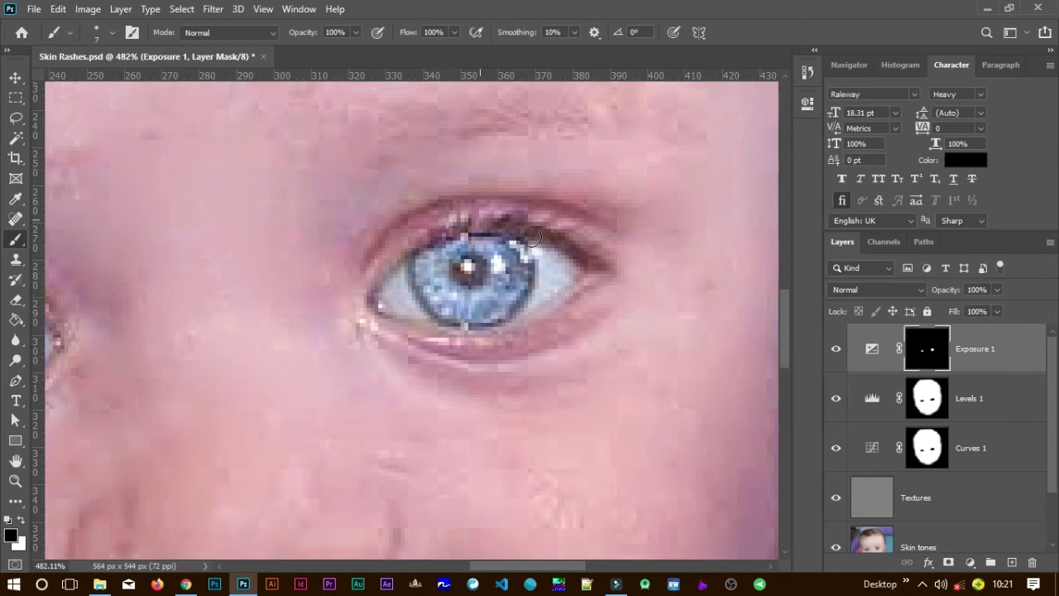
{"action": "left_click_drag", "start_coordinate": [466, 269], "coordinate": [468, 270]}
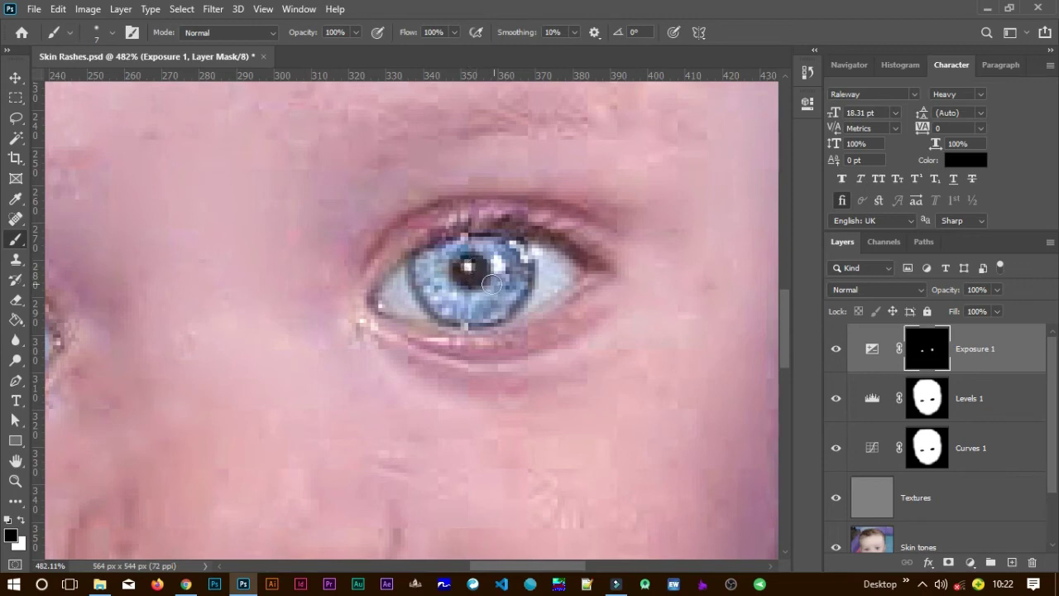
{"action": "key", "text": "x"}
{"action": "mouse_move", "coordinate": [451, 299]}
{"action": "left_mouse_down"}
{"action": "mouse_move", "coordinate": [499, 296]}
{"action": "mouse_move", "coordinate": [520, 267]}
{"action": "mouse_move", "coordinate": [492, 245]}
{"action": "left_mouse_up"}
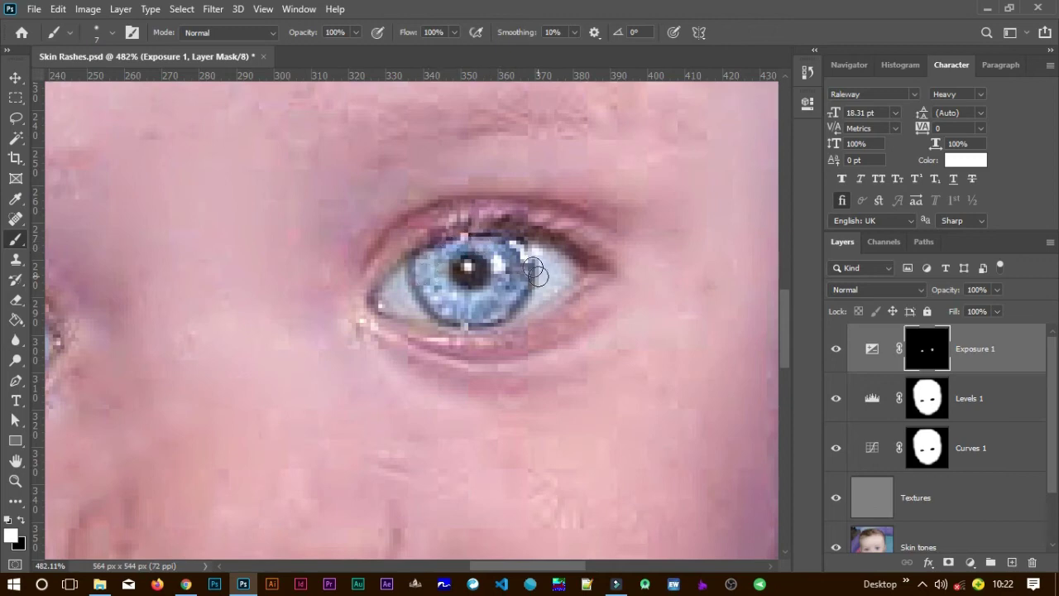
Compare the whole portrait with the Exposure 1 layer hidden and shown after the iris mask cleanup.
{"action": "key", "text": "x"}
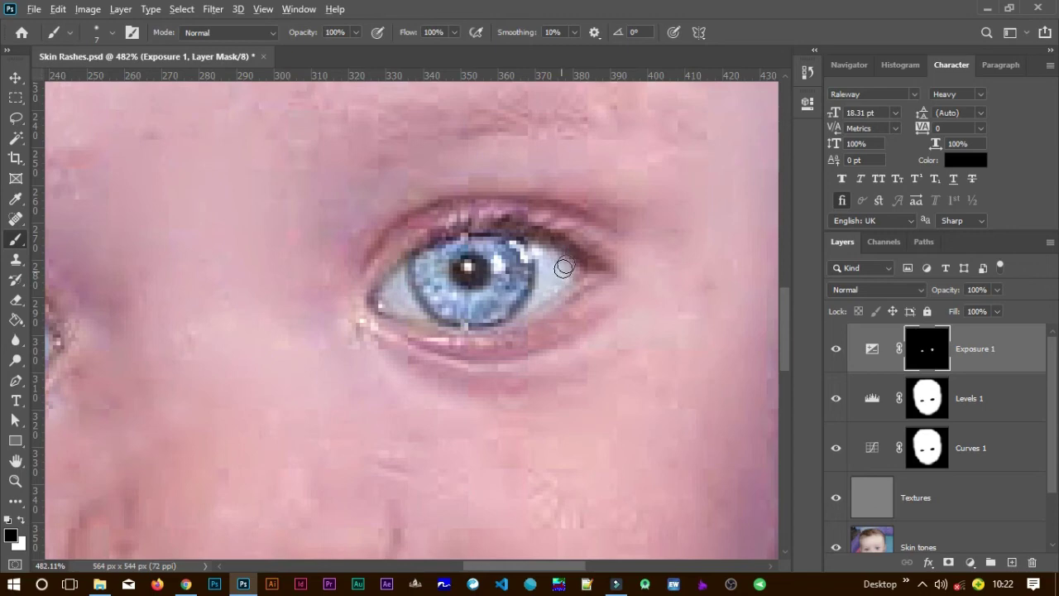
{"action": "scroll", "coordinate": [570, 264], "scroll_direction": "down", "scroll_amount": 5}
{"action": "scroll", "coordinate": [571, 259], "scroll_direction": "down", "scroll_amount": 5}
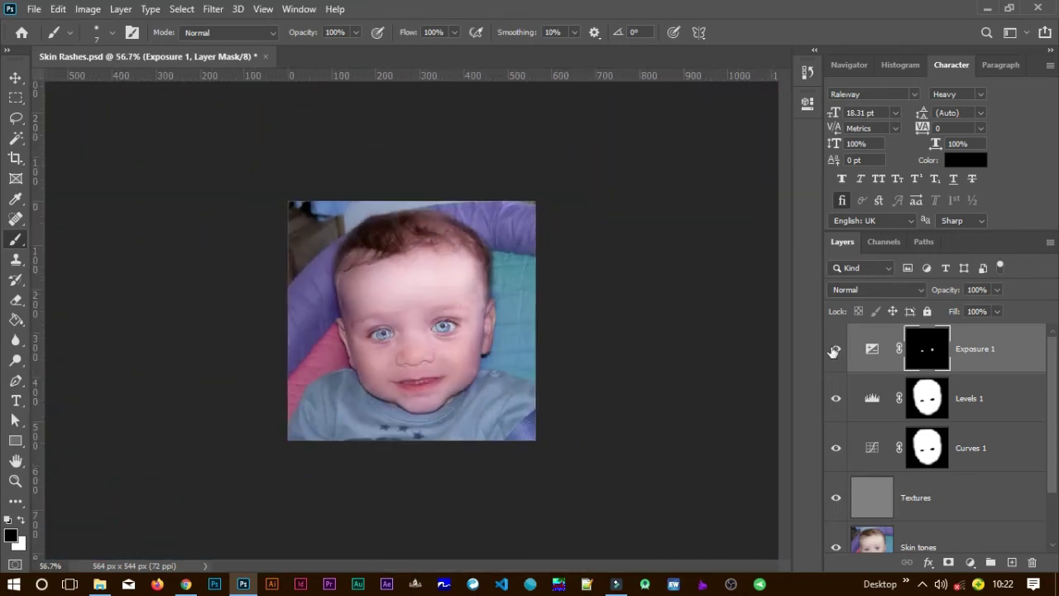
{"action": "left_click", "coordinate": [840, 350]}
{"action": "left_click", "coordinate": [838, 352]}
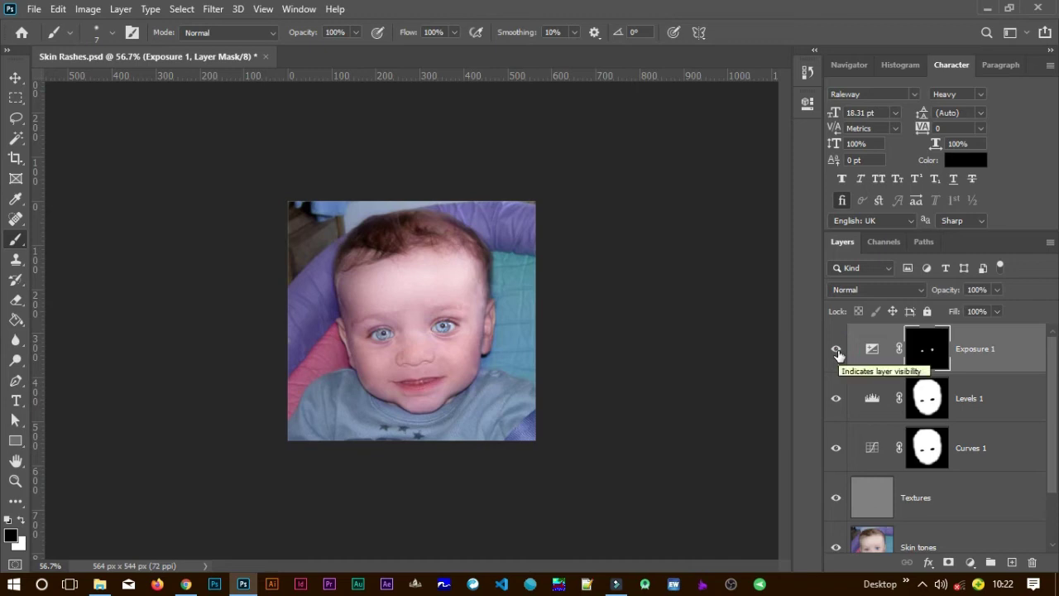
Lower the Exposure 1 layer's opacity to 45%, checking the irises with the layer hidden and shown.
{"action": "left_click_drag", "start_coordinate": [952, 291], "coordinate": [913, 293]}
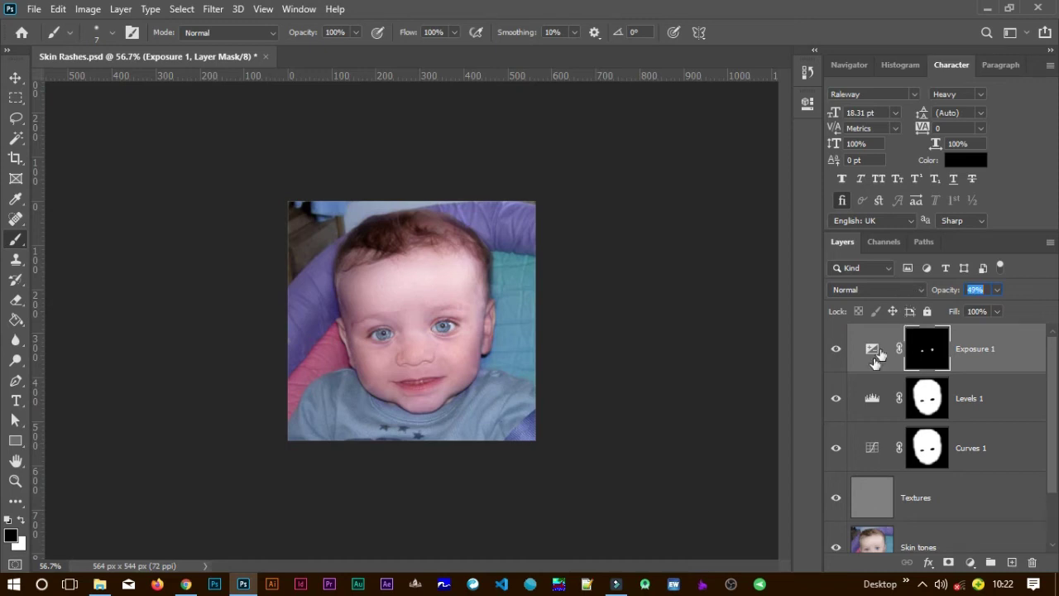
{"action": "left_click", "coordinate": [836, 354]}
{"action": "left_click", "coordinate": [837, 354]}
{"action": "left_click", "coordinate": [982, 289]}
{"action": "left_click", "coordinate": [837, 352]}
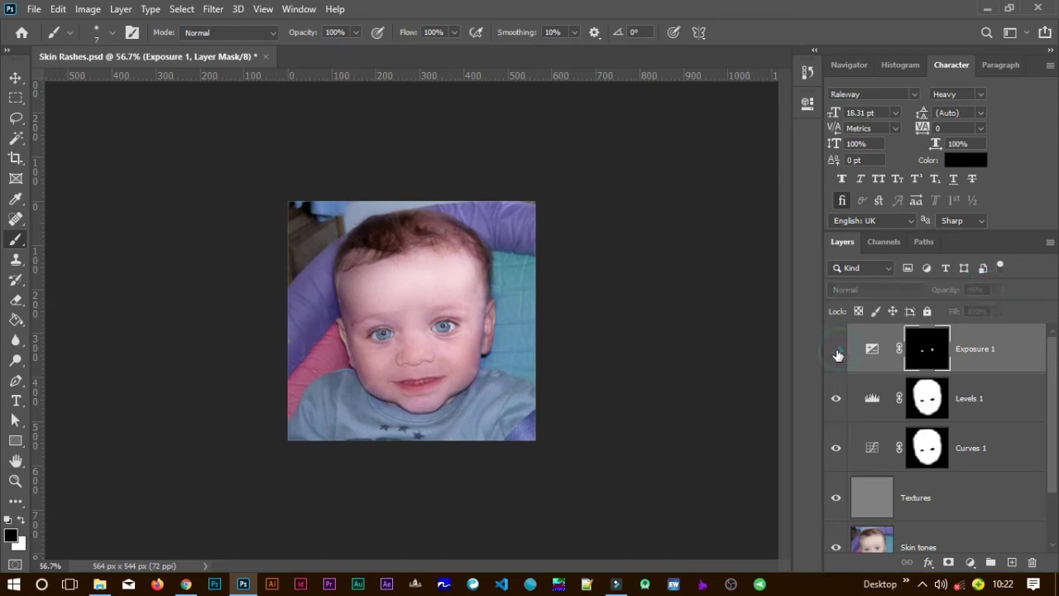
{"action": "left_click", "coordinate": [837, 351]}
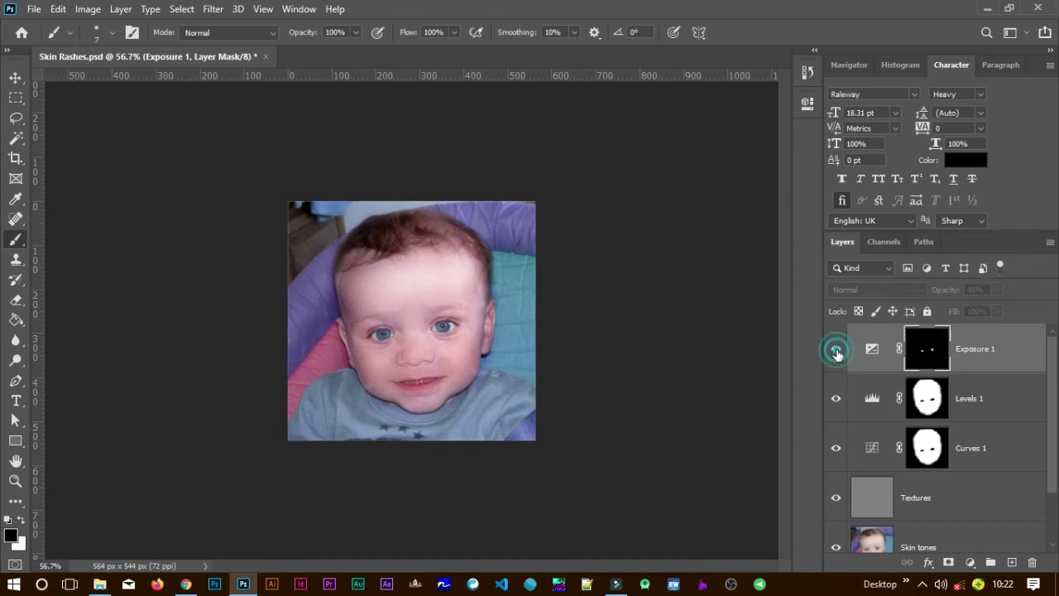
Deselect all layers and compare the portrait with and without the Exposure 1 adjustment.
{"action": "key", "text": "v"}
{"action": "left_click", "coordinate": [655, 360]}
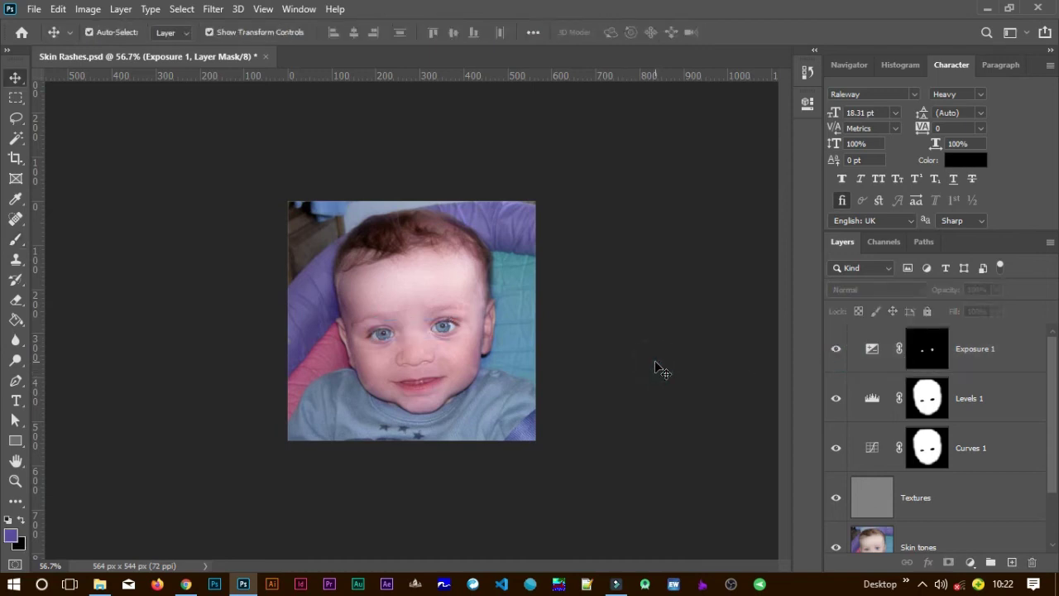
{"action": "left_click", "coordinate": [838, 353]}
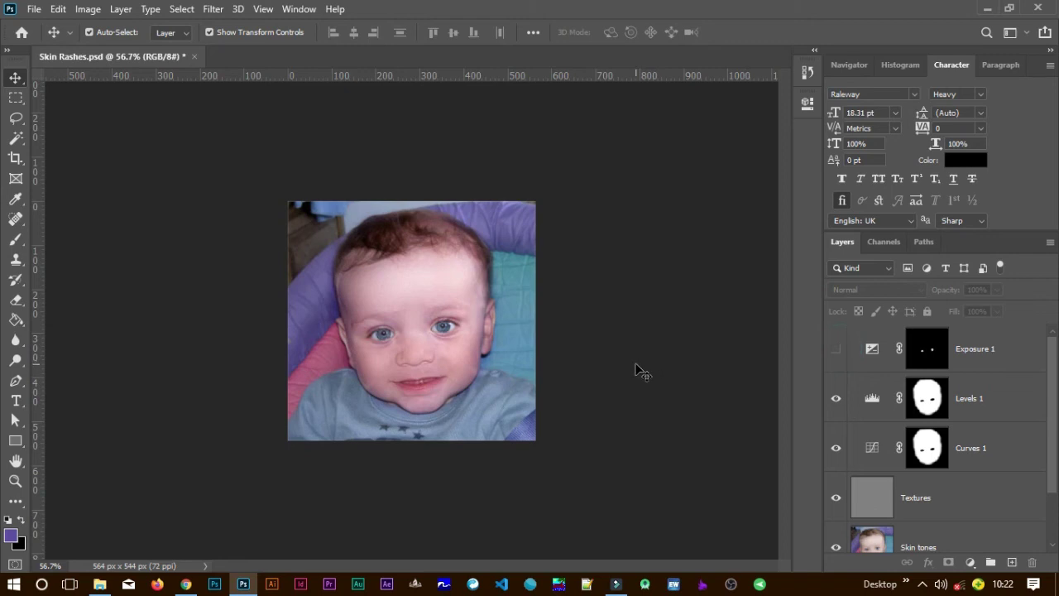
{"action": "left_click", "coordinate": [834, 351]}
Add a Curves adjustment layer above Exposure 1 and raise the midtones of its Blue channel curve.
{"action": "left_click", "coordinate": [994, 362]}
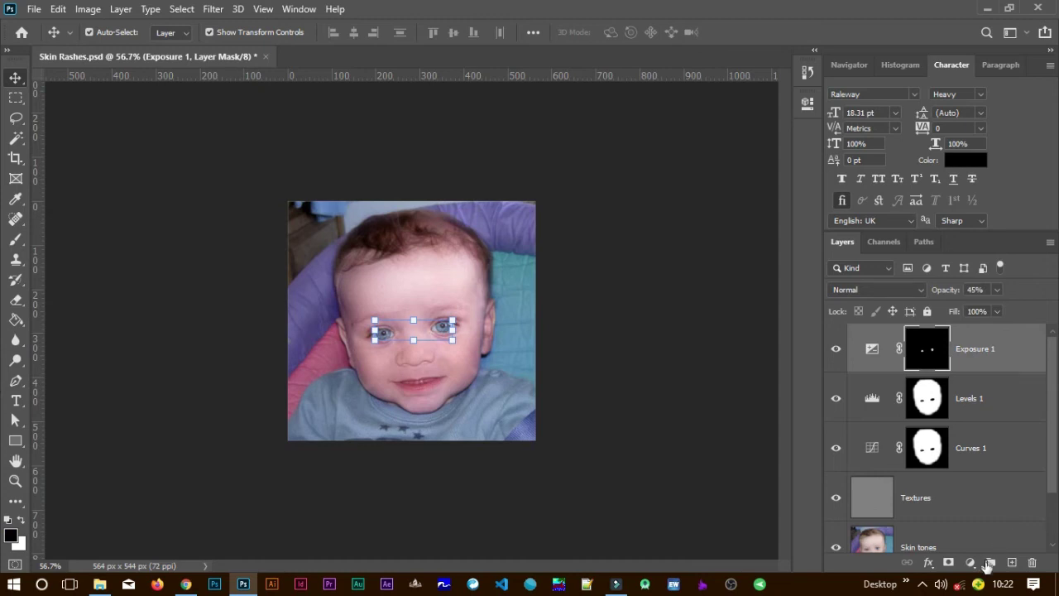
{"action": "left_click", "coordinate": [971, 562]}
{"action": "left_click", "coordinate": [970, 370]}
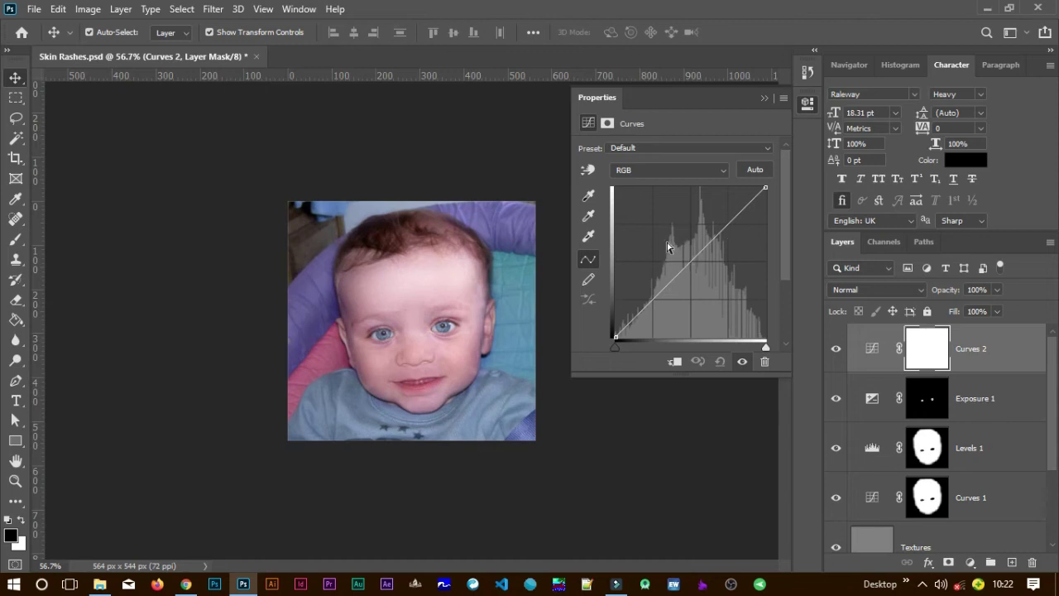
{"action": "left_click", "coordinate": [627, 171]}
{"action": "left_click", "coordinate": [639, 215]}
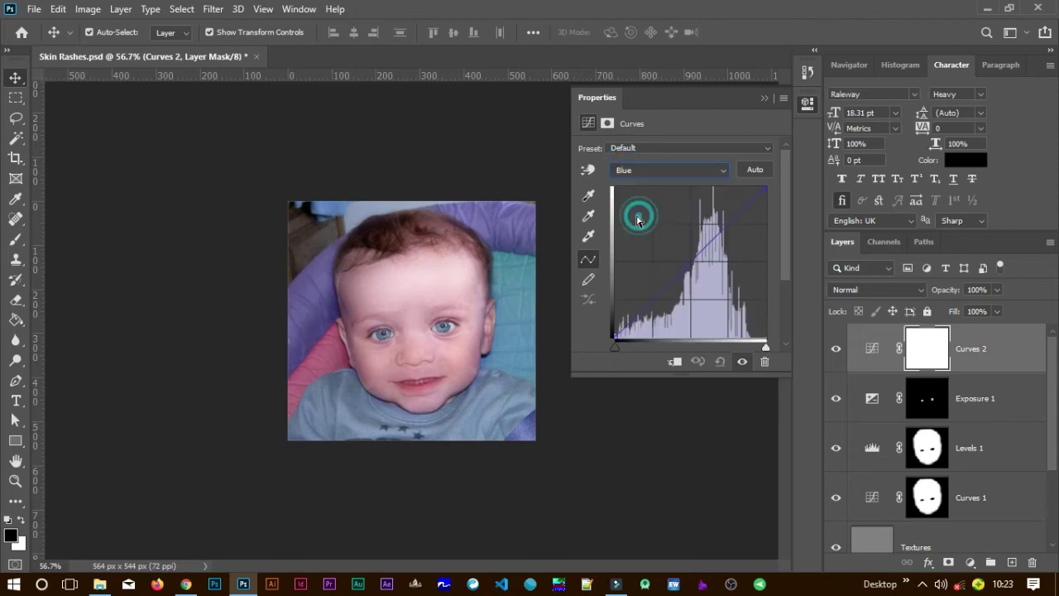
{"action": "left_click", "coordinate": [690, 263]}
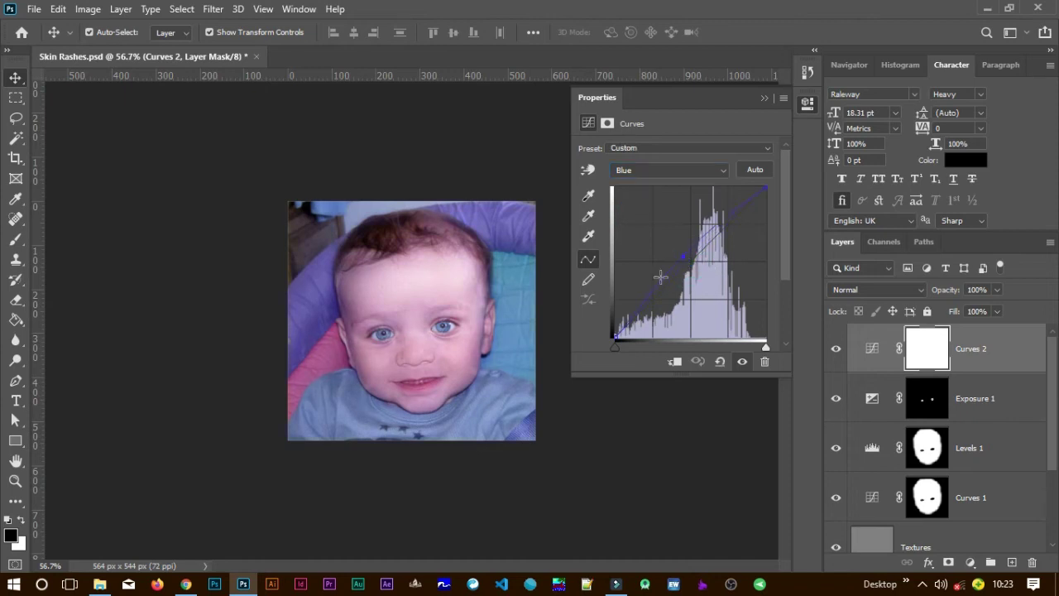
{"action": "scroll", "coordinate": [421, 317], "scroll_direction": "up", "scroll_amount": 5}
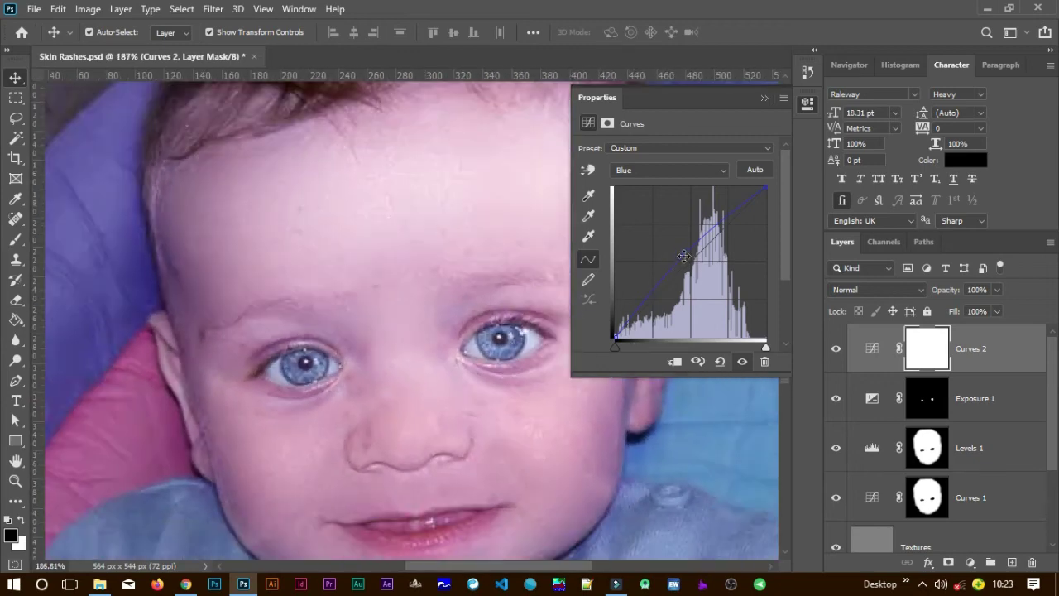
{"action": "left_click_drag", "start_coordinate": [684, 256], "coordinate": [683, 251]}
In the Curves 2 adjustment, lower the Green curve's midtones slightly and shift the RGB curve's white point slightly inward.
{"action": "left_click", "coordinate": [681, 173]}
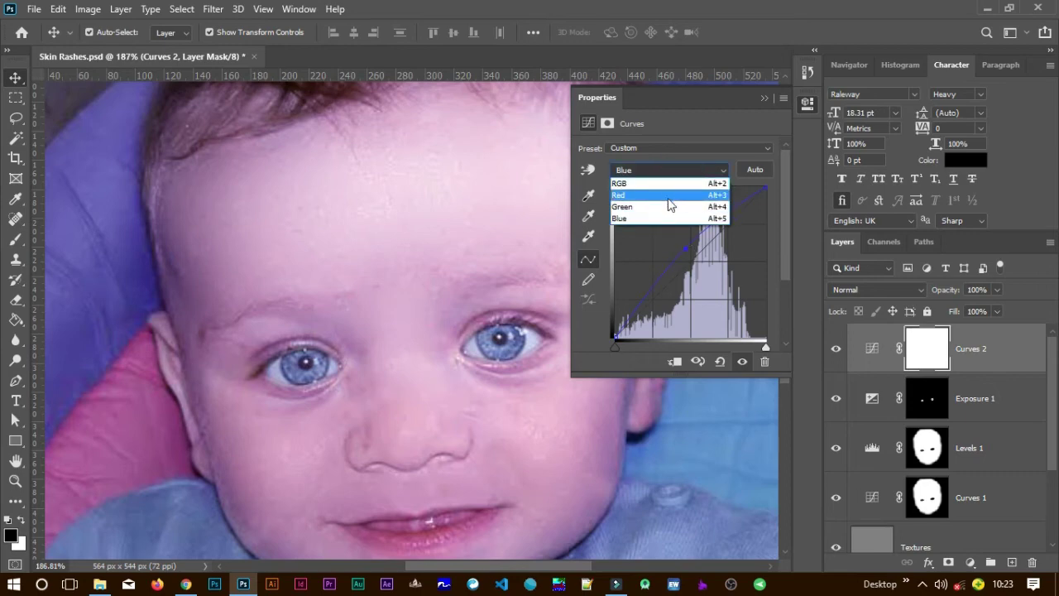
{"action": "left_click", "coordinate": [672, 207]}
{"action": "left_click", "coordinate": [691, 260]}
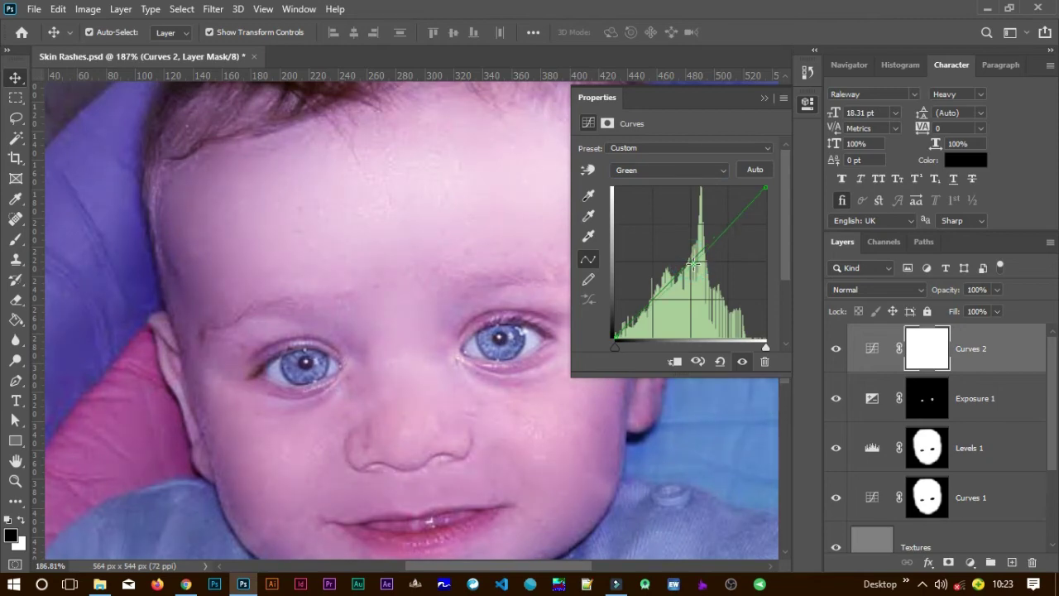
{"action": "left_click", "coordinate": [656, 174]}
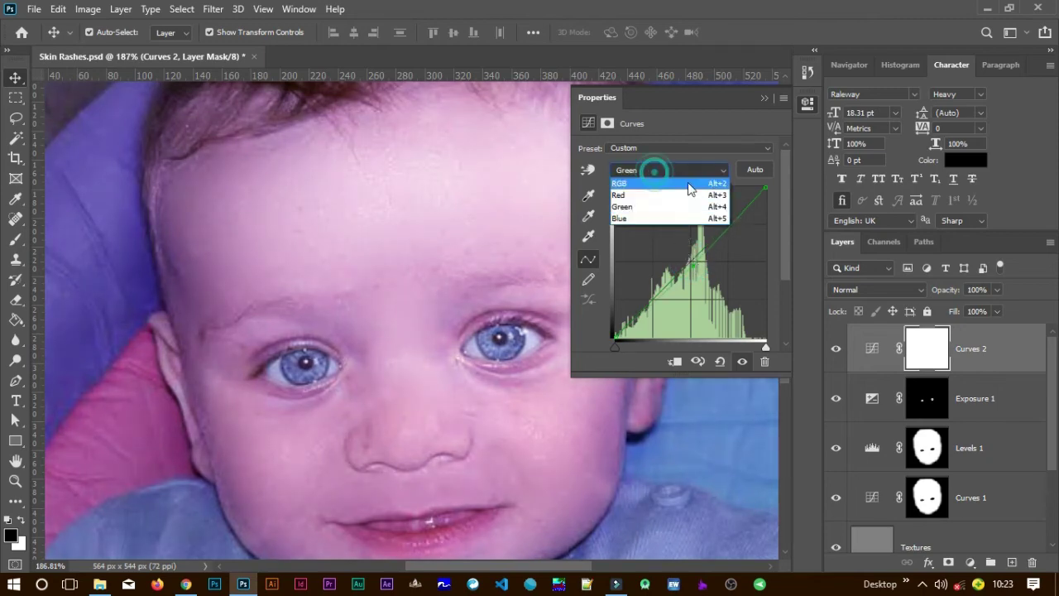
{"action": "left_click", "coordinate": [681, 183]}
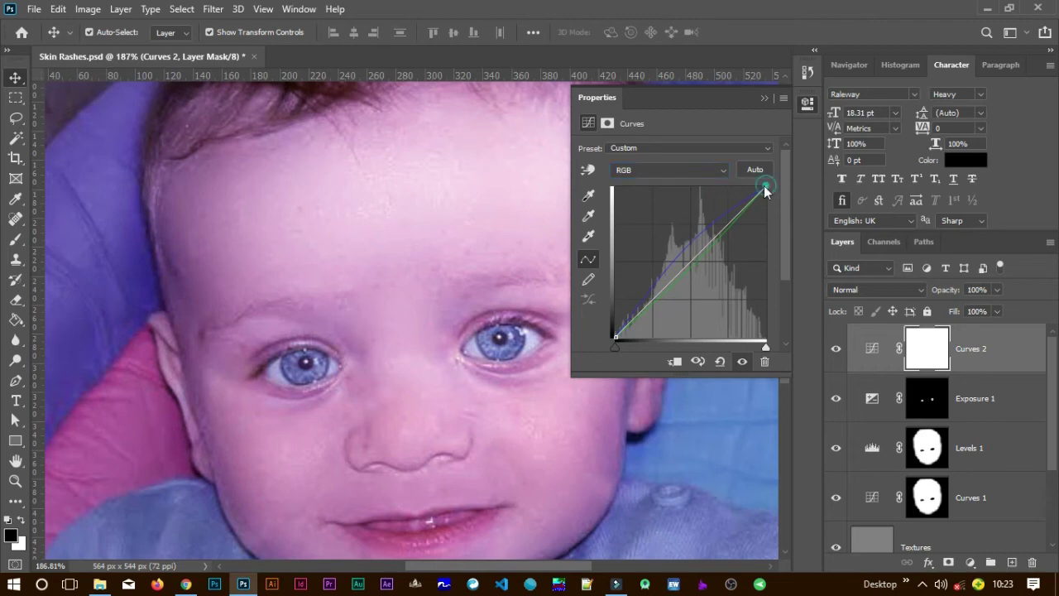
{"action": "left_click_drag", "start_coordinate": [764, 187], "coordinate": [762, 187]}
{"action": "left_click", "coordinate": [764, 99]}
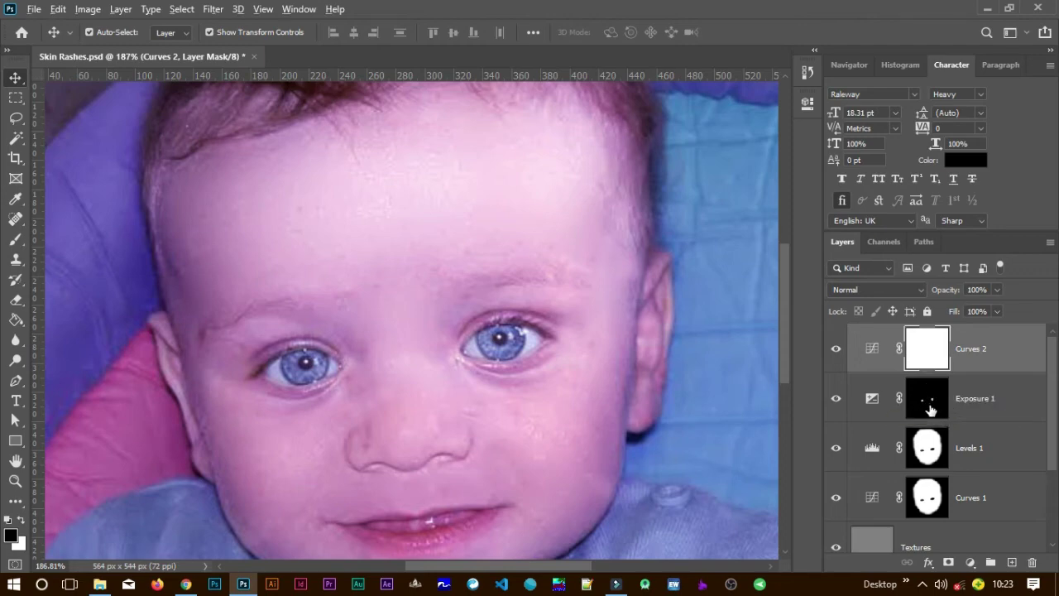
Replace the Curves 2 mask with the Exposure 1 iris mask and compare the eyes with the layer hidden and shown.
{"action": "left_click_drag", "start_coordinate": [930, 409], "coordinate": [925, 357]}
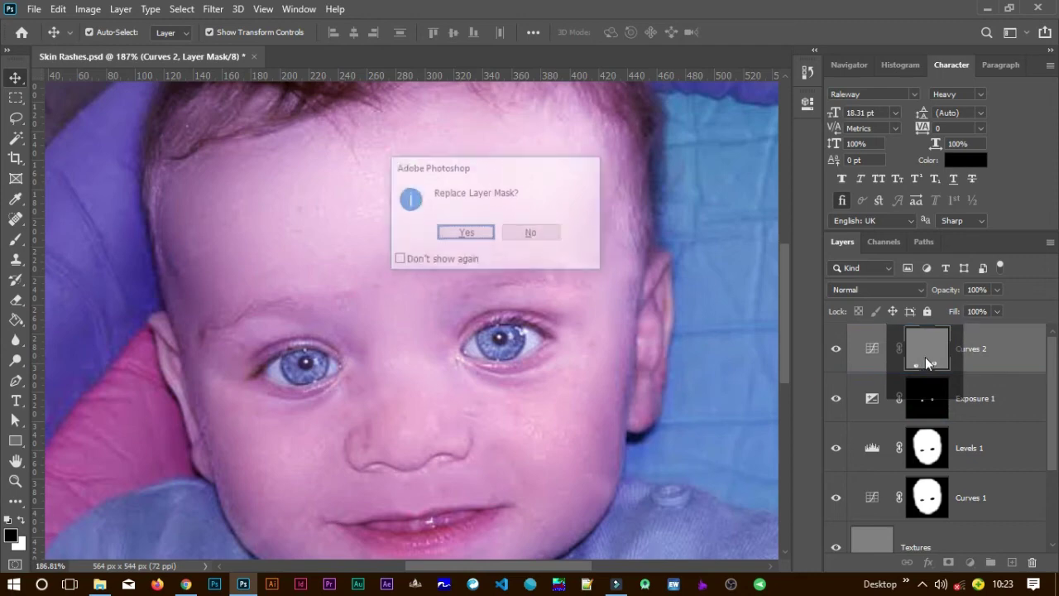
{"action": "left_click", "coordinate": [455, 234]}
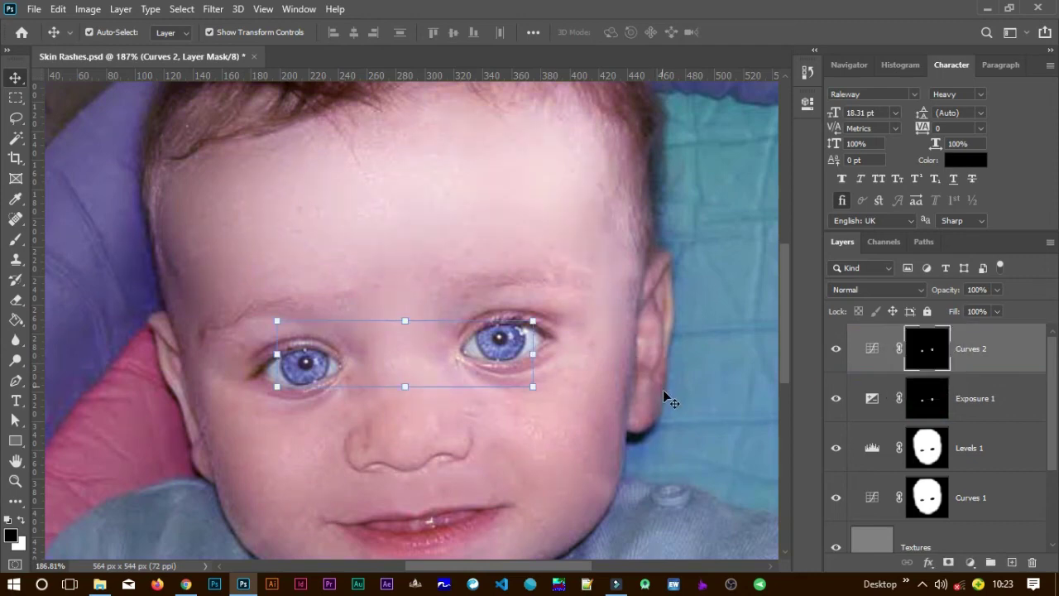
{"action": "left_click", "coordinate": [836, 348]}
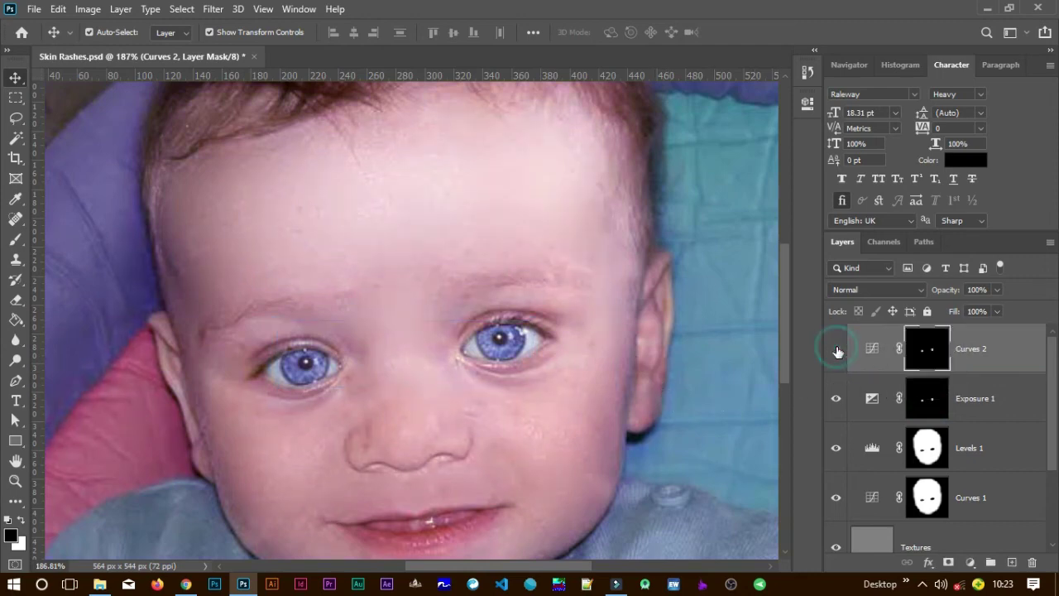
{"action": "left_click", "coordinate": [836, 348]}
{"action": "left_click", "coordinate": [836, 348]}
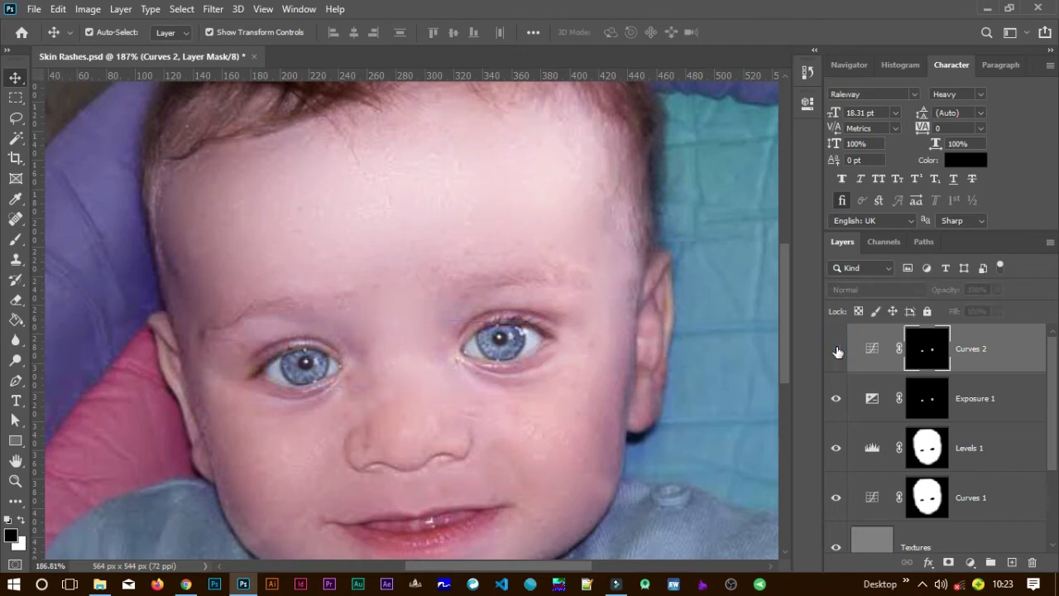
{"action": "left_click", "coordinate": [836, 348]}
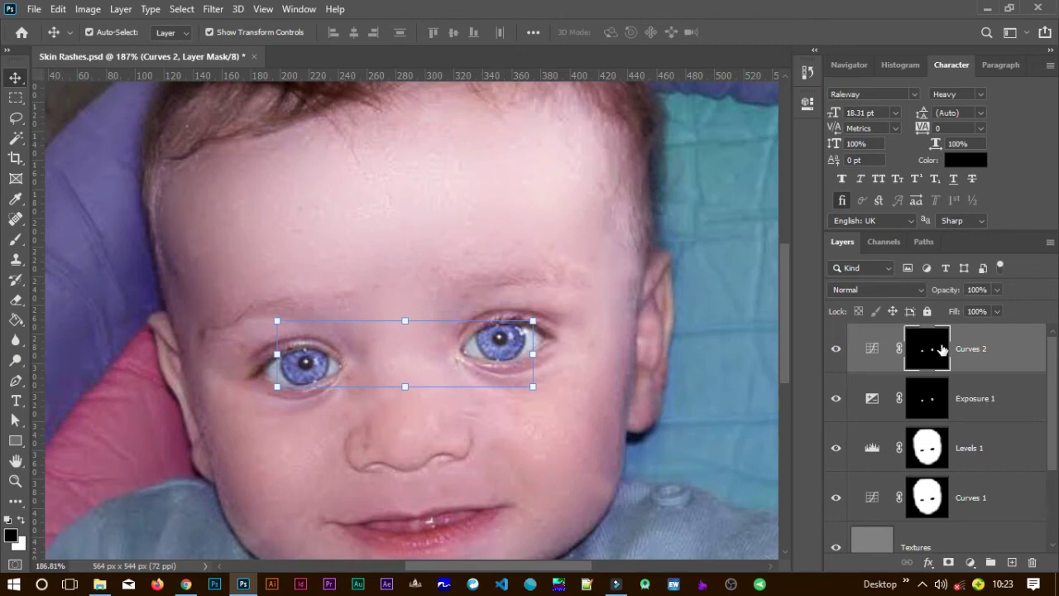
Reduce the Curves 2 layer's opacity to 50% and compare the portrait with and without the bluer irises.
{"action": "left_click_drag", "start_coordinate": [945, 291], "coordinate": [907, 298]}
{"action": "left_click", "coordinate": [838, 350]}
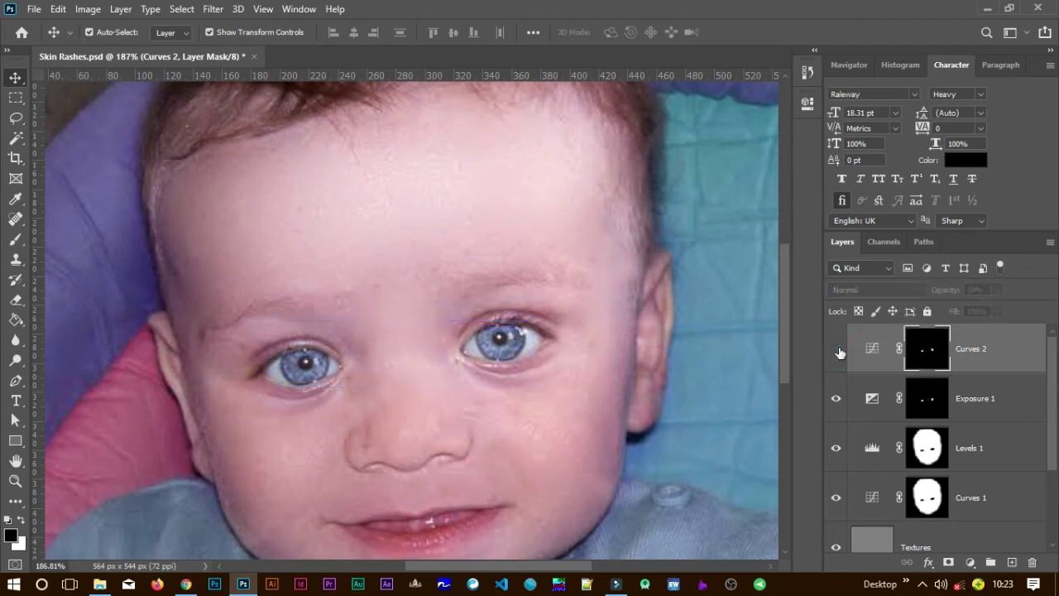
{"action": "left_click", "coordinate": [838, 350]}
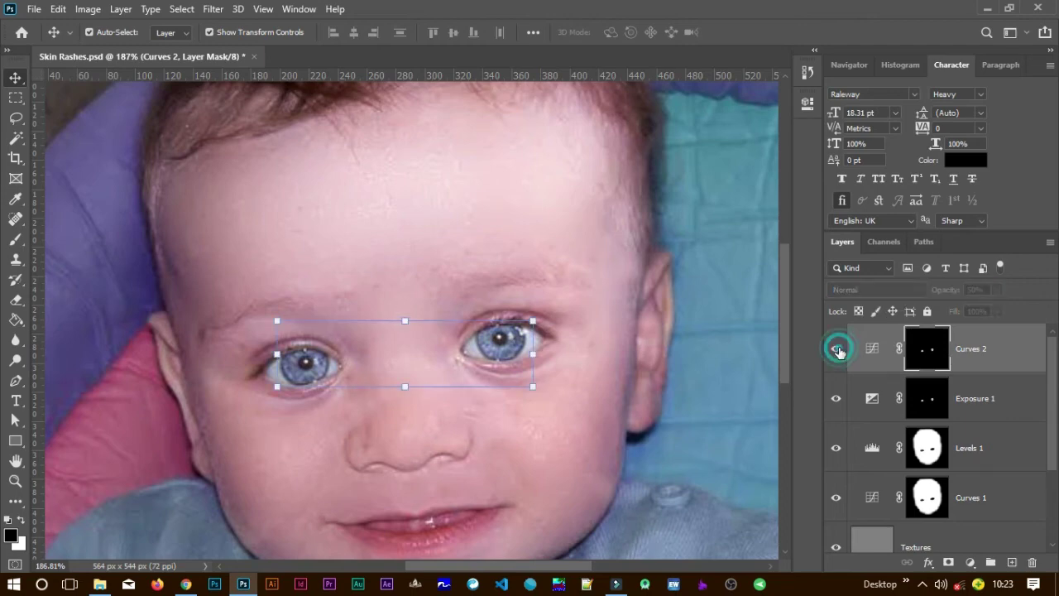
{"action": "scroll", "coordinate": [735, 358], "scroll_direction": "down", "scroll_amount": 5}
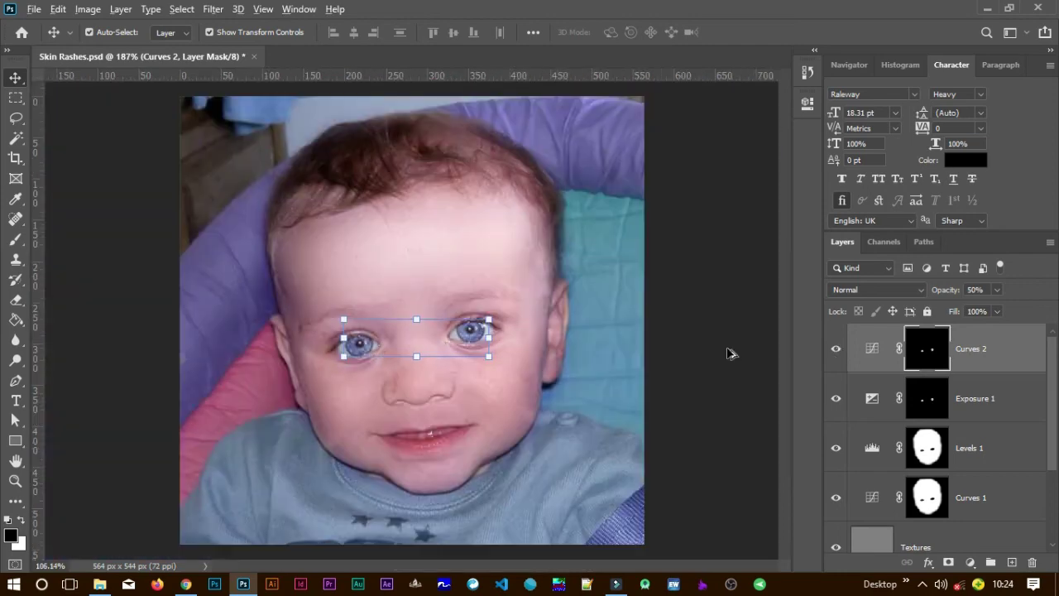
{"action": "left_click", "coordinate": [836, 350]}
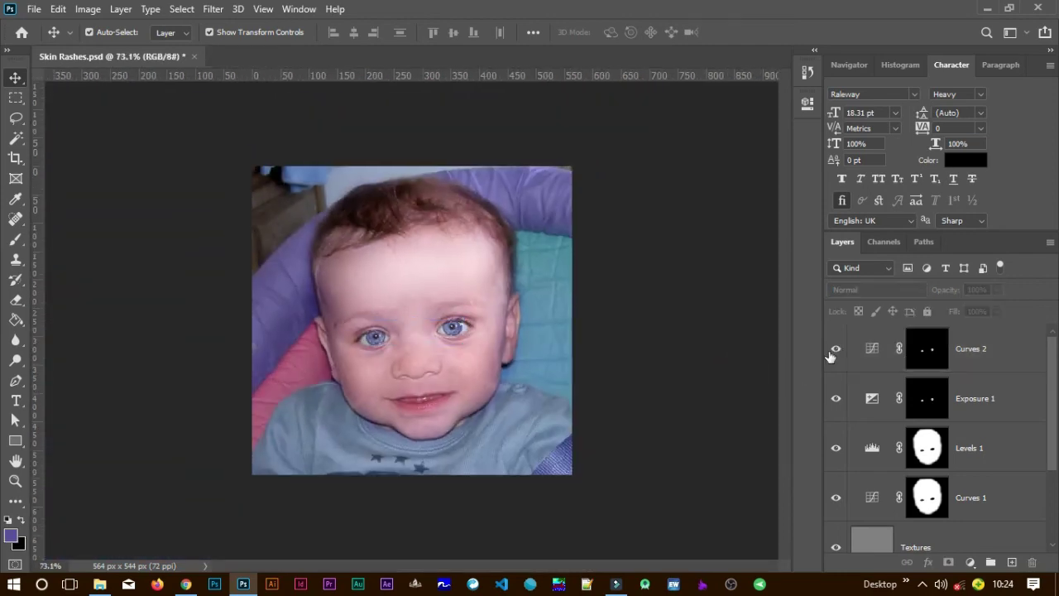
{"action": "left_click", "coordinate": [836, 349]}
{"action": "left_click", "coordinate": [1016, 353]}
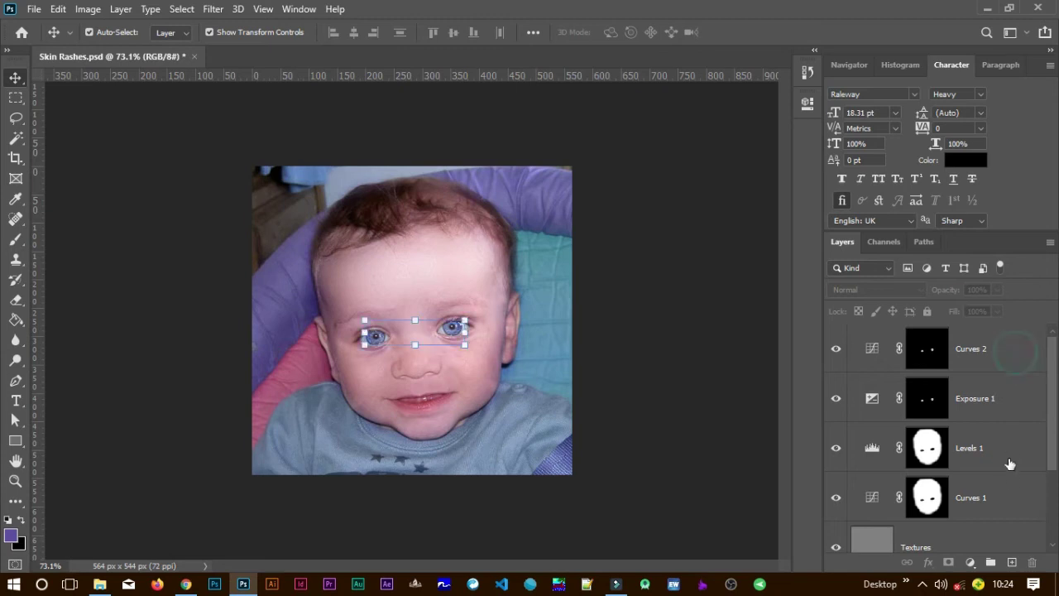
{"action": "left_click", "coordinate": [970, 563]}
{"action": "left_click", "coordinate": [961, 367]}
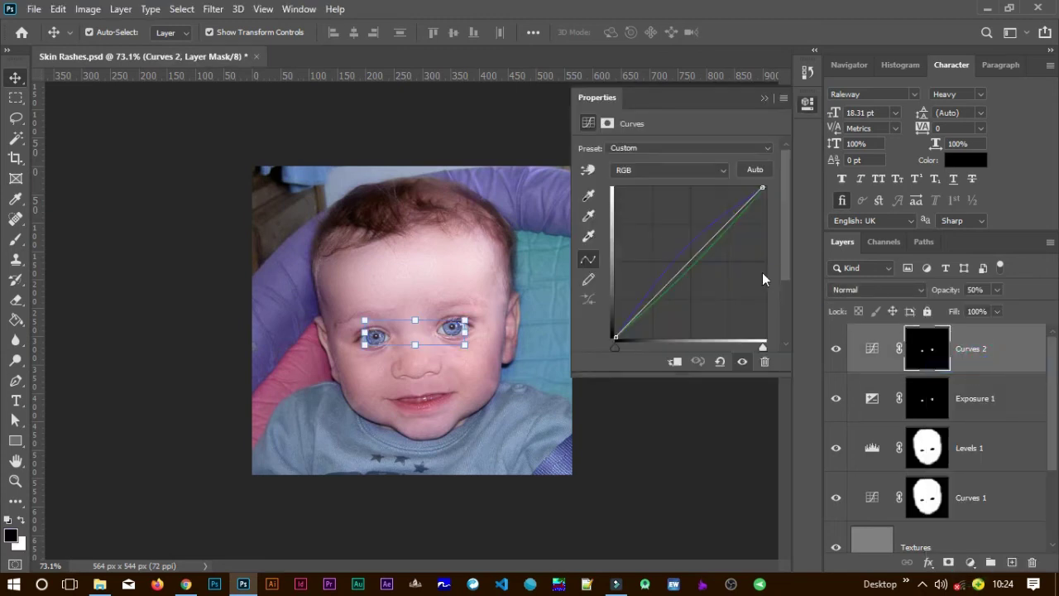
{"action": "left_click", "coordinate": [765, 97]}
{"action": "left_click_drag", "start_coordinate": [980, 341], "coordinate": [1032, 562]}
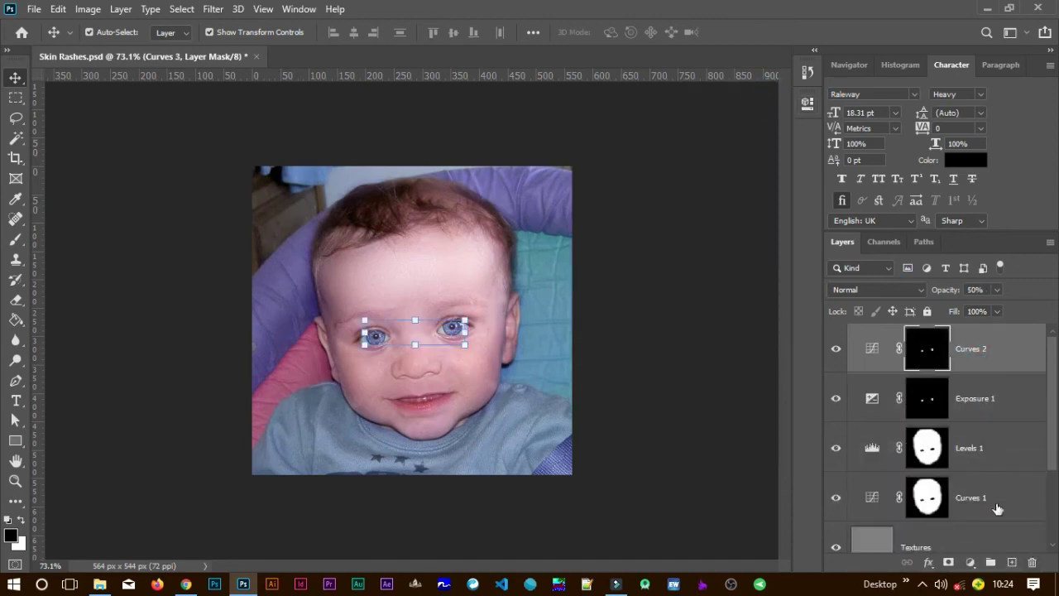
Add a Levels adjustment layer above Curves 2 with input levels of 9 black, 0.87 midtone and 244 white.
{"action": "left_click", "coordinate": [971, 563]}
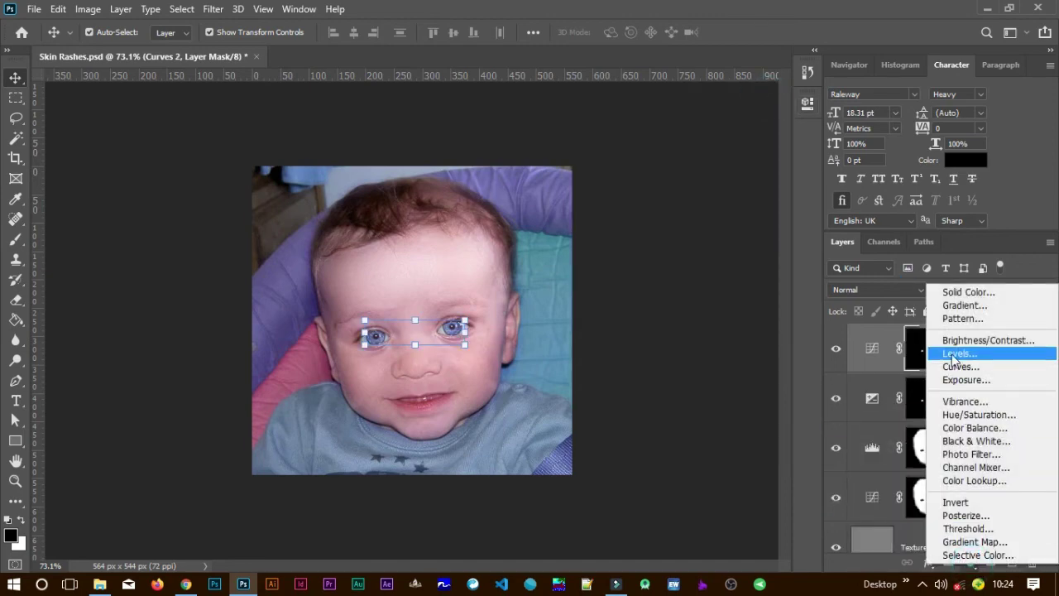
{"action": "left_click", "coordinate": [944, 352]}
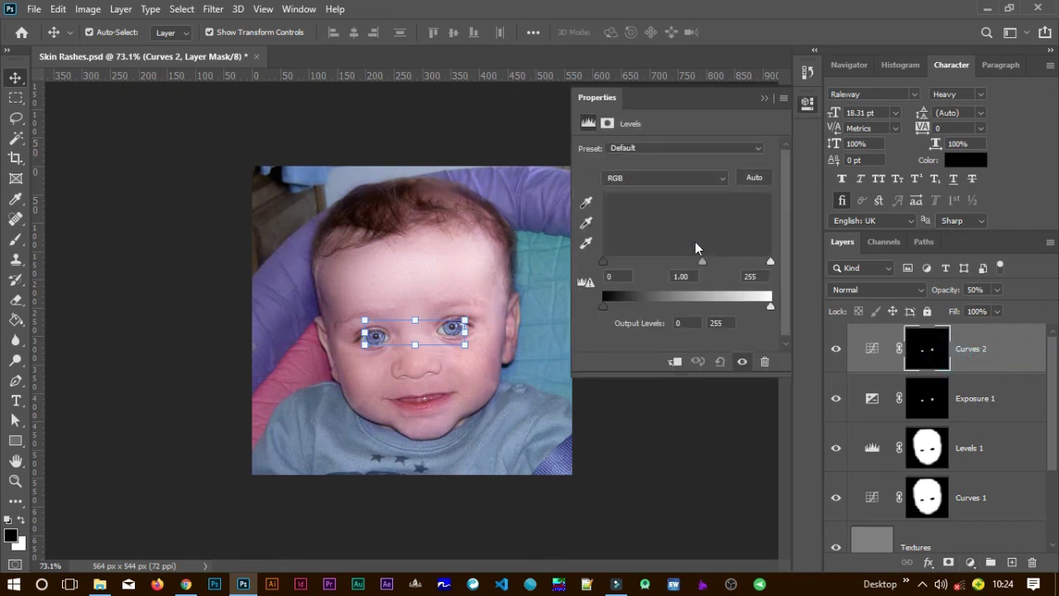
{"action": "left_click_drag", "start_coordinate": [603, 261], "coordinate": [610, 267]}
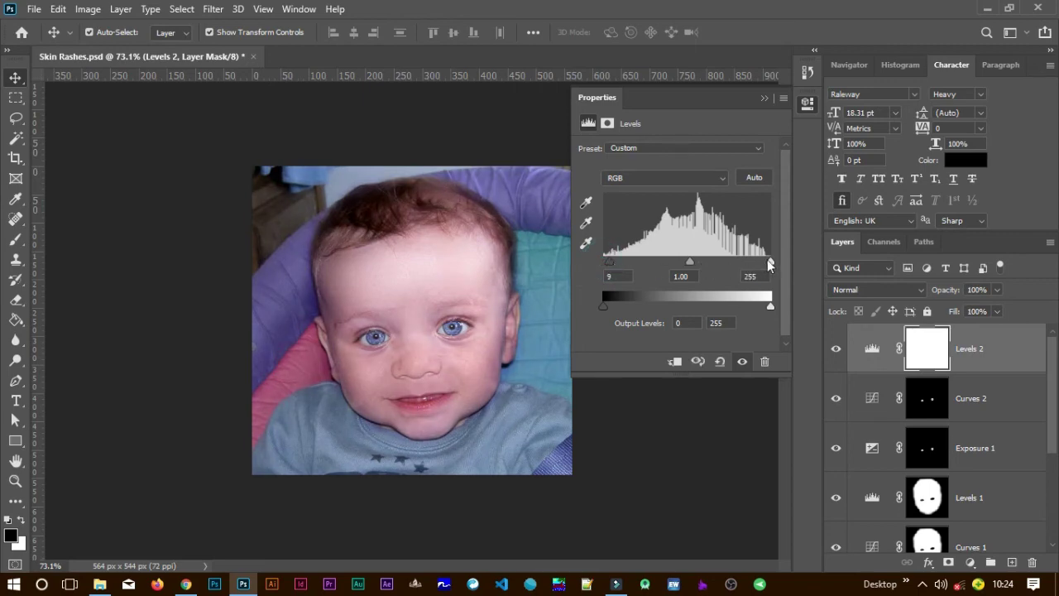
{"action": "left_click_drag", "start_coordinate": [770, 264], "coordinate": [763, 264]}
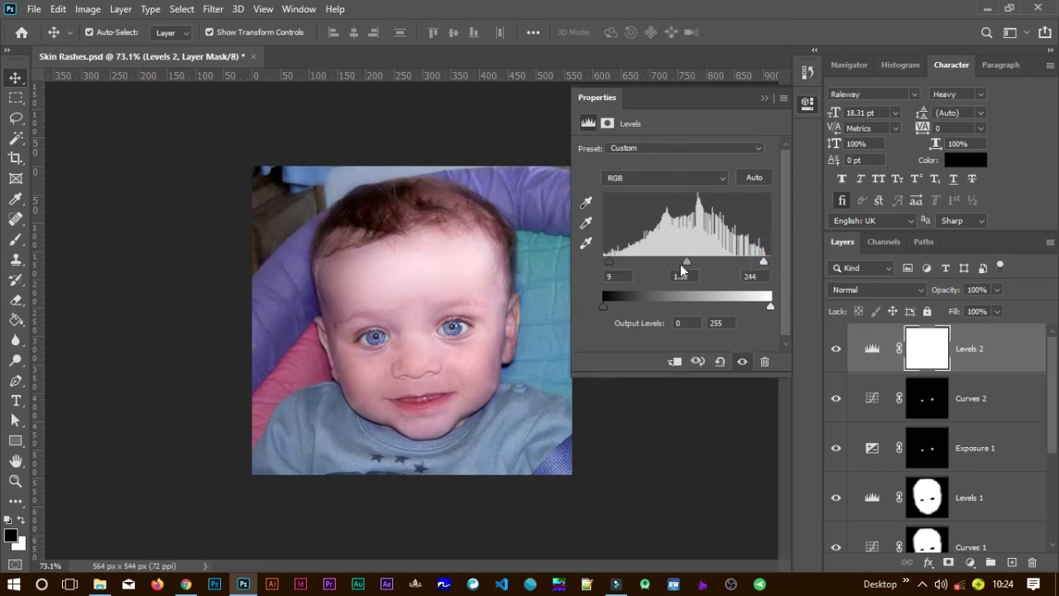
{"action": "left_click_drag", "start_coordinate": [688, 264], "coordinate": [694, 263]}
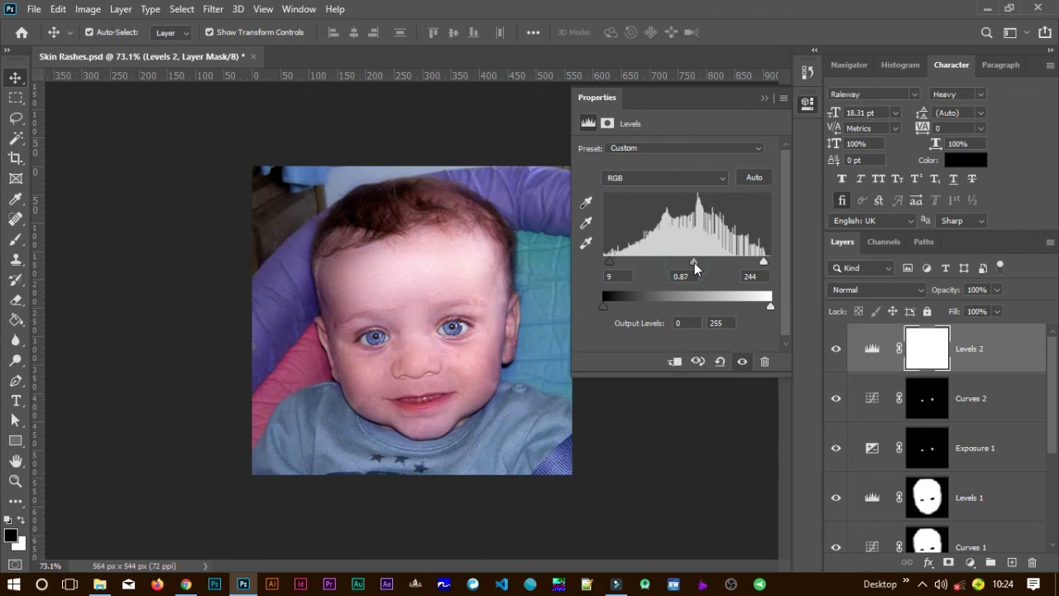
Replace the Levels 2 mask with a copy of the Curves 2 iris mask.
{"action": "left_click", "coordinate": [767, 99]}
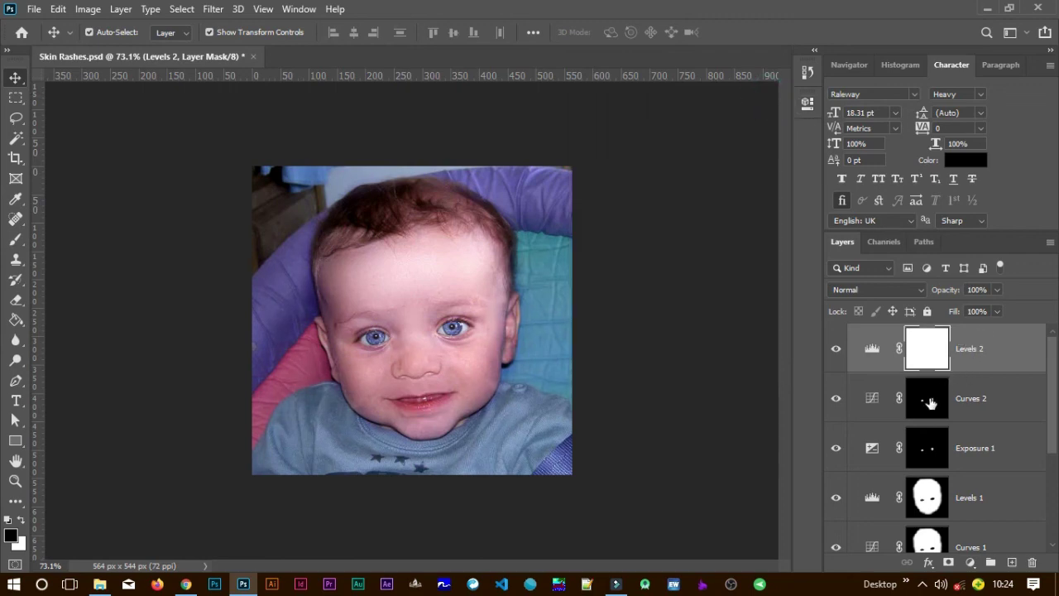
{"action": "left_click_drag", "start_coordinate": [929, 402], "coordinate": [929, 356]}
{"action": "left_click", "coordinate": [468, 233]}
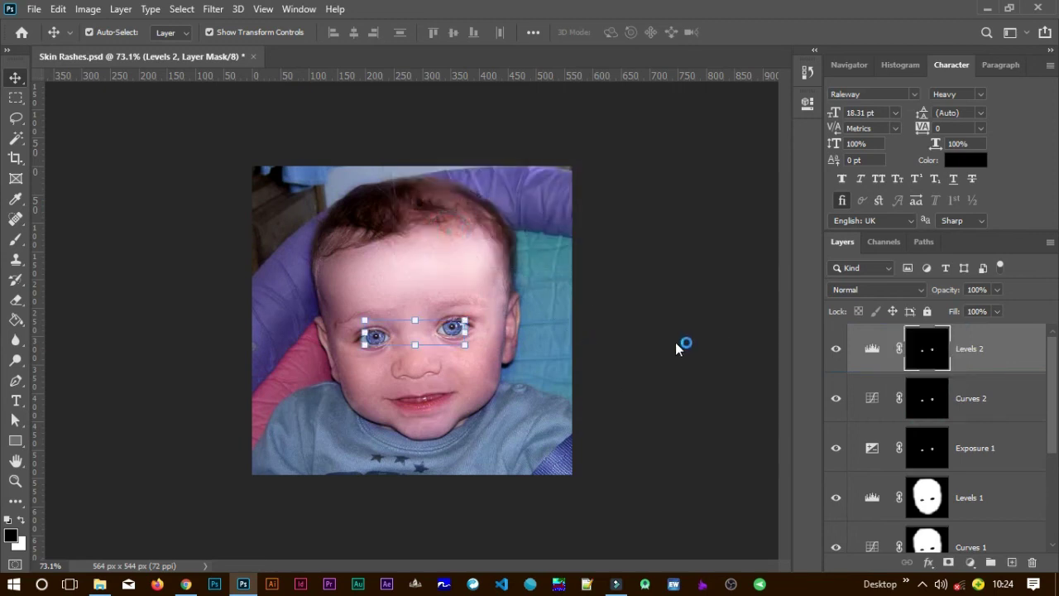
{"action": "left_click", "coordinate": [674, 343]}
Compare the eyes with the Levels 2 layer hidden and shown, both close up and in the whole portrait.
{"action": "left_click", "coordinate": [836, 349]}
{"action": "left_click", "coordinate": [837, 349]}
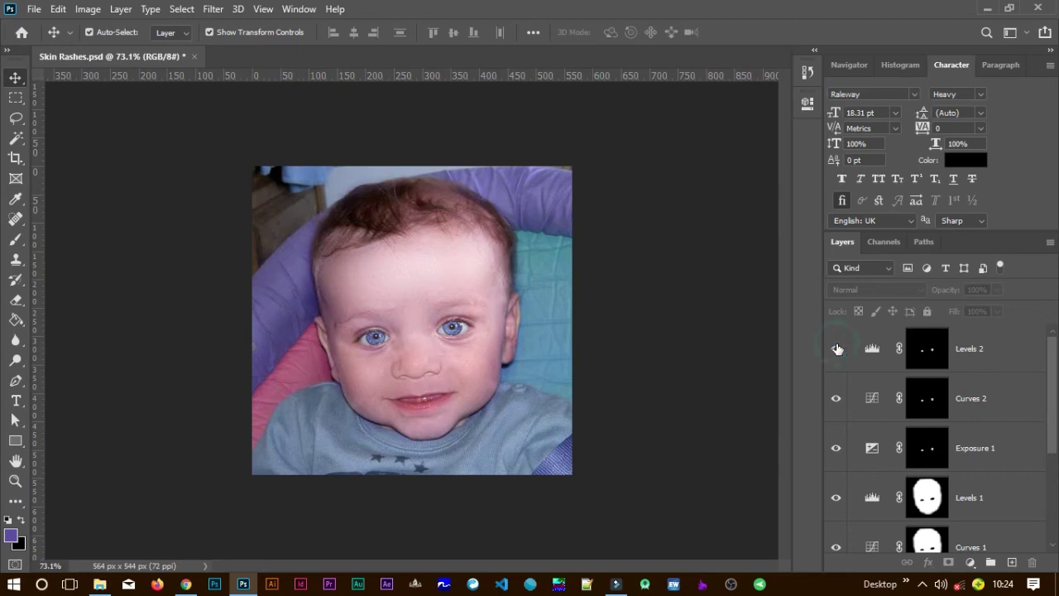
{"action": "scroll", "coordinate": [439, 326], "scroll_direction": "up", "scroll_amount": 5}
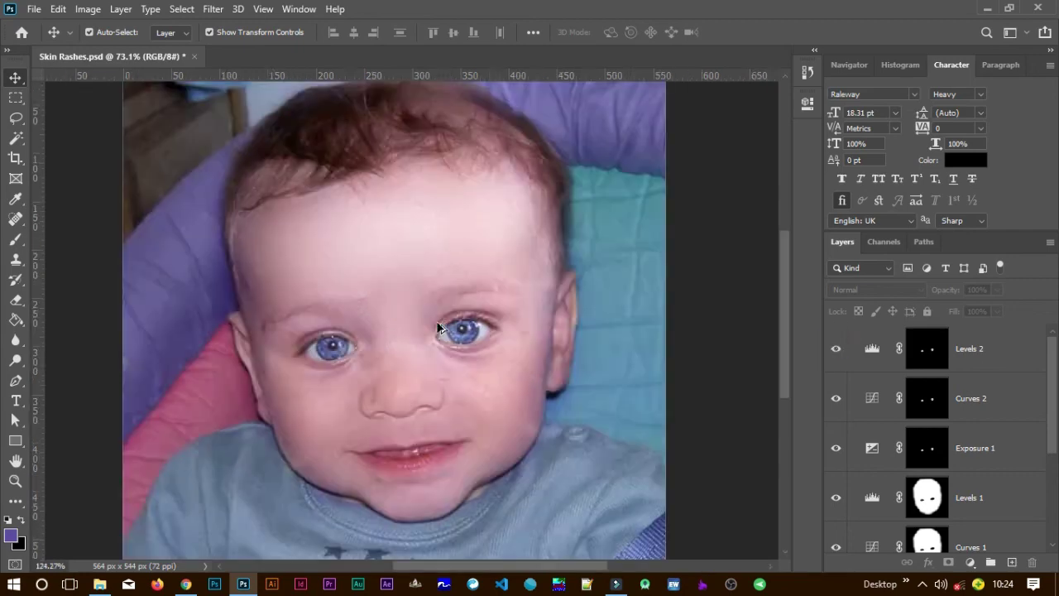
{"action": "left_click", "coordinate": [837, 348]}
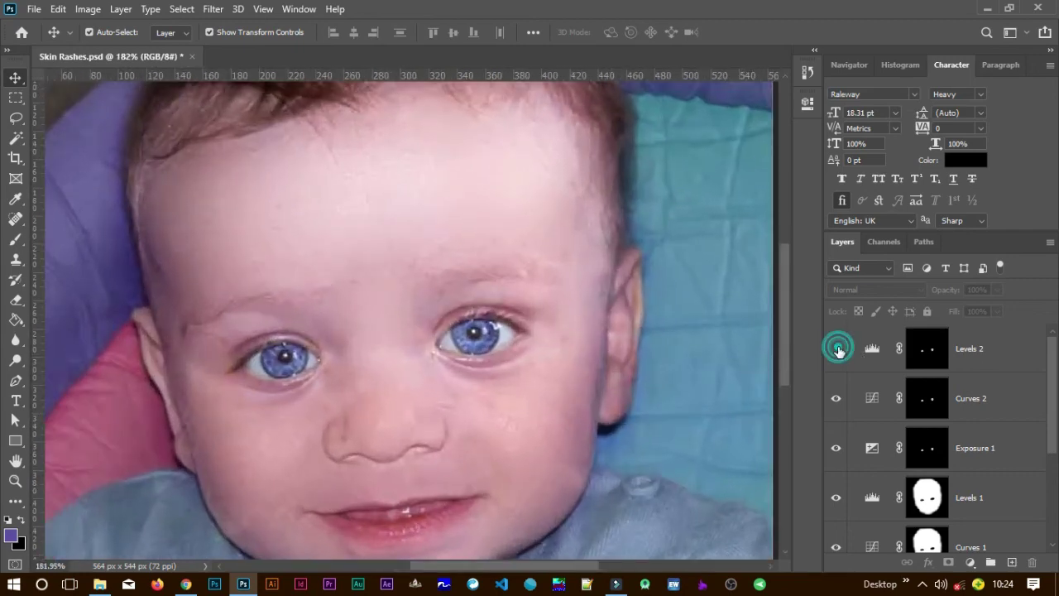
{"action": "left_click", "coordinate": [837, 348]}
{"action": "scroll", "coordinate": [552, 340], "scroll_direction": "down", "scroll_amount": 7}
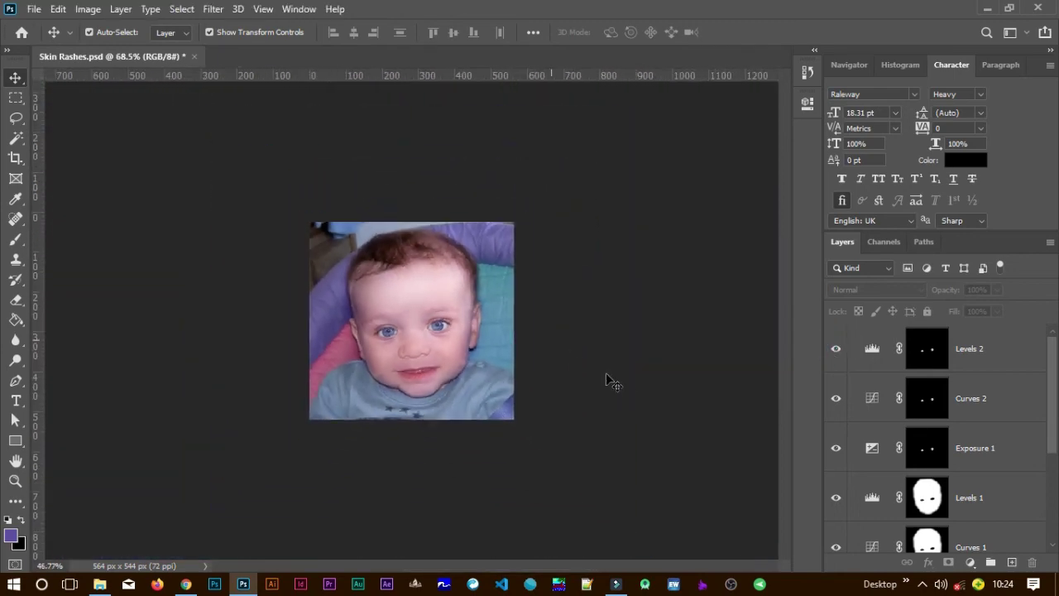
{"action": "scroll", "coordinate": [416, 344], "scroll_direction": "up", "scroll_amount": 5}
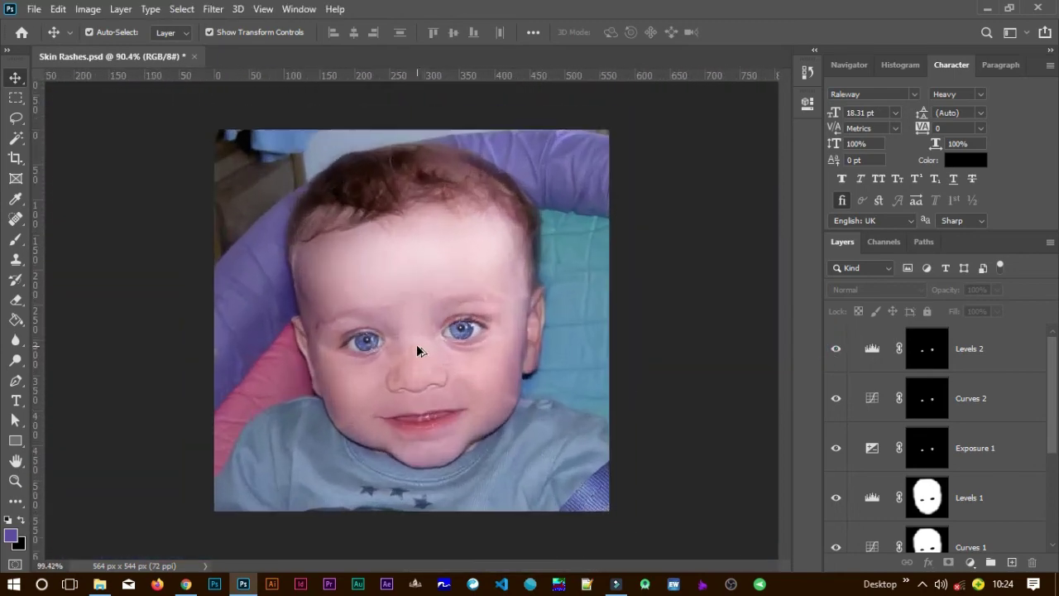
{"action": "scroll", "coordinate": [416, 344], "scroll_direction": "down", "scroll_amount": 2}
{"action": "scroll", "coordinate": [491, 369], "scroll_direction": "down", "scroll_amount": 2}
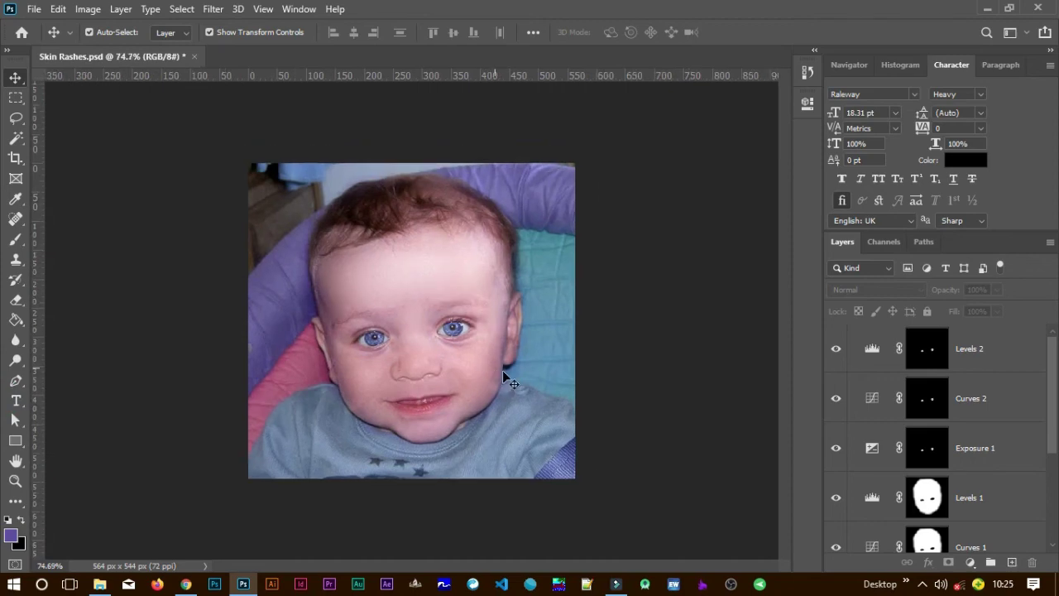
Add a Curves adjustment layer above Levels 2 and place midtone points on its RGB and Red curves.
{"action": "left_click", "coordinate": [1007, 350]}
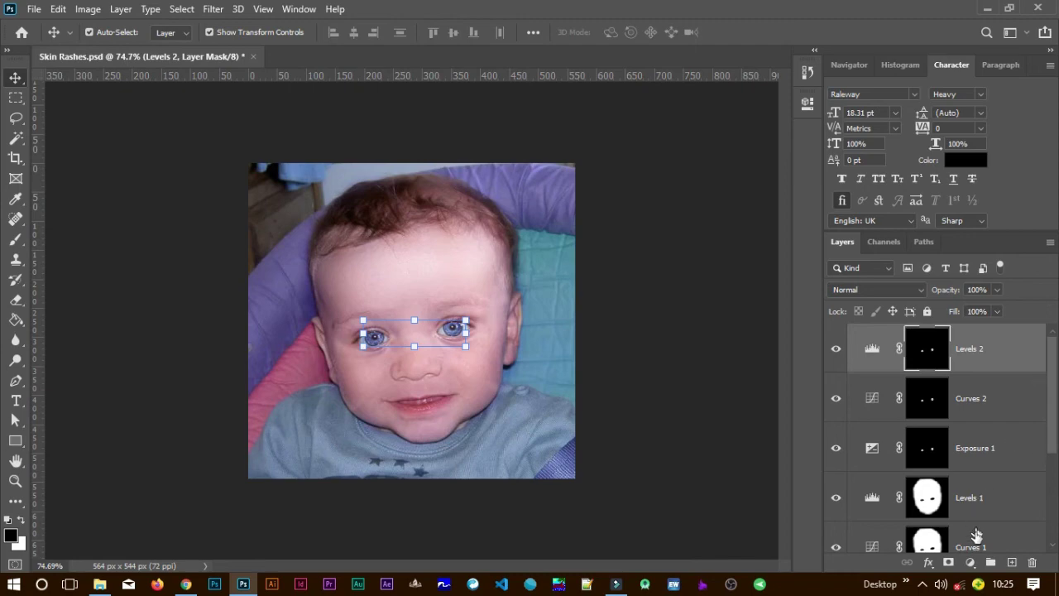
{"action": "left_click", "coordinate": [971, 562]}
{"action": "left_click", "coordinate": [952, 365]}
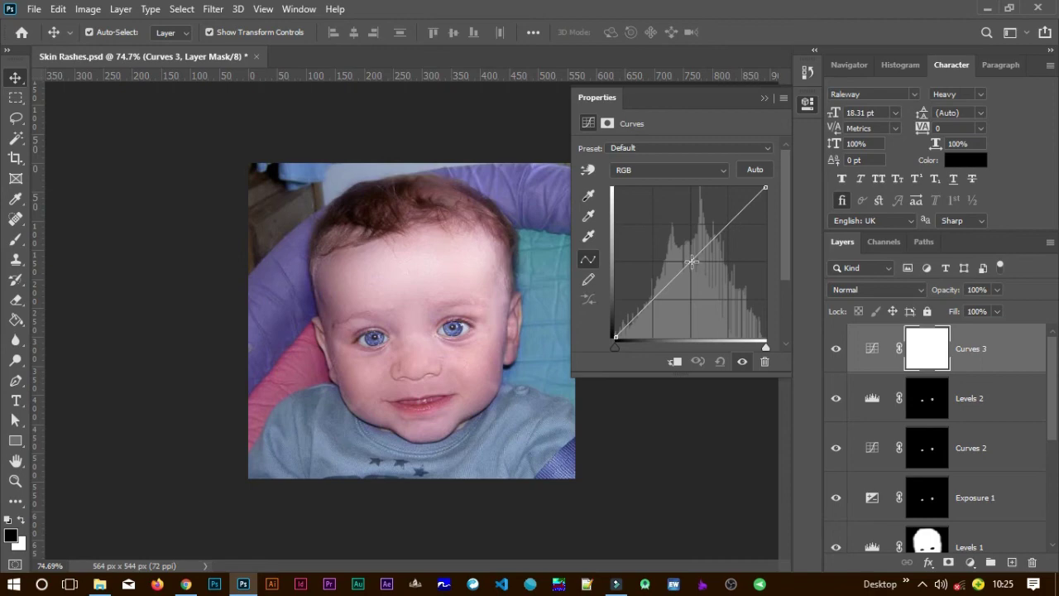
{"action": "left_click", "coordinate": [692, 262]}
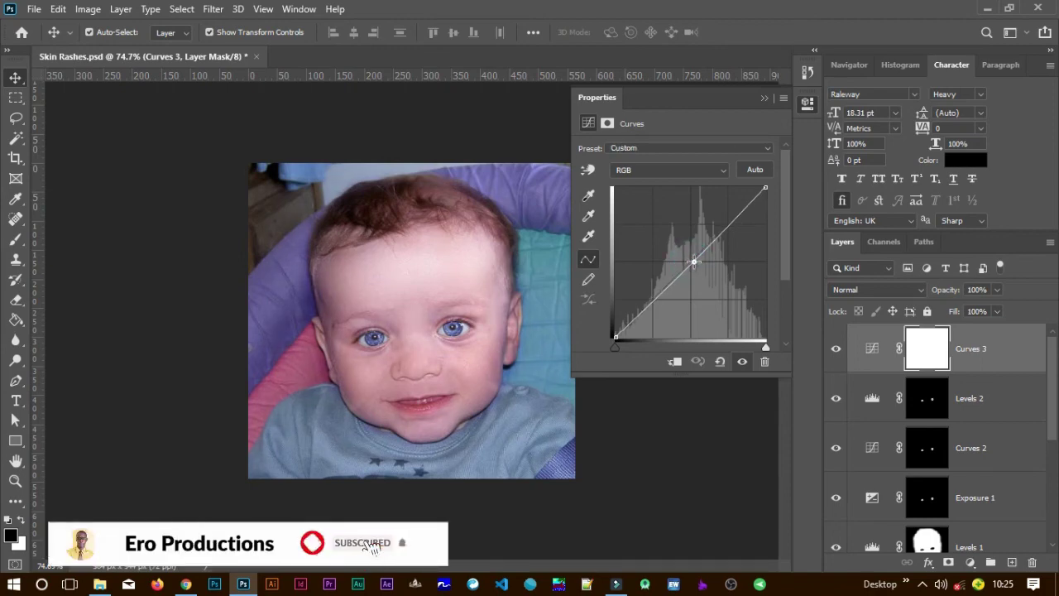
{"action": "left_click", "coordinate": [664, 171]}
{"action": "left_click", "coordinate": [645, 196]}
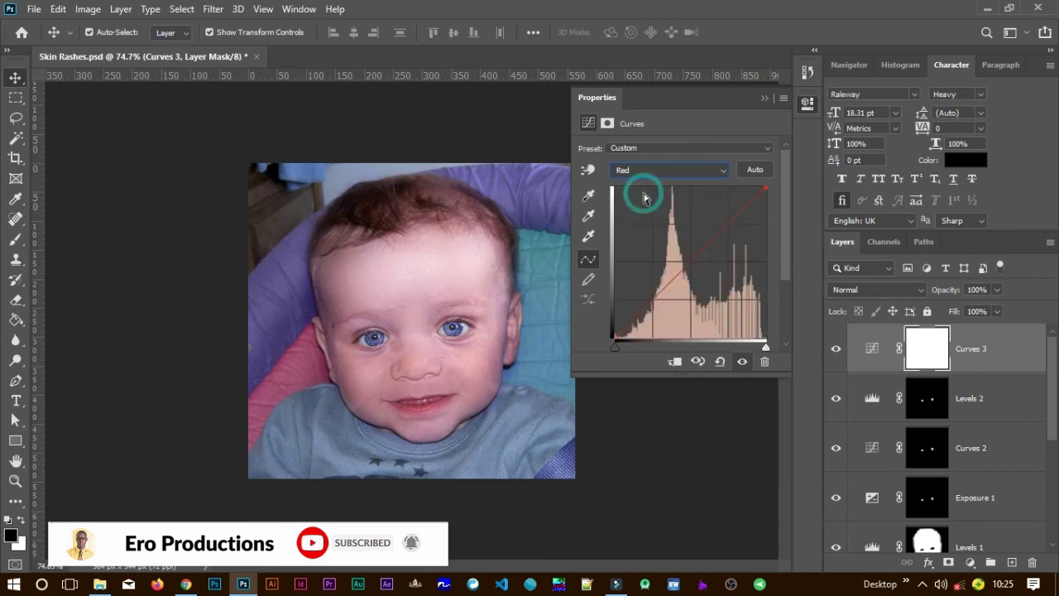
{"action": "left_click", "coordinate": [692, 258]}
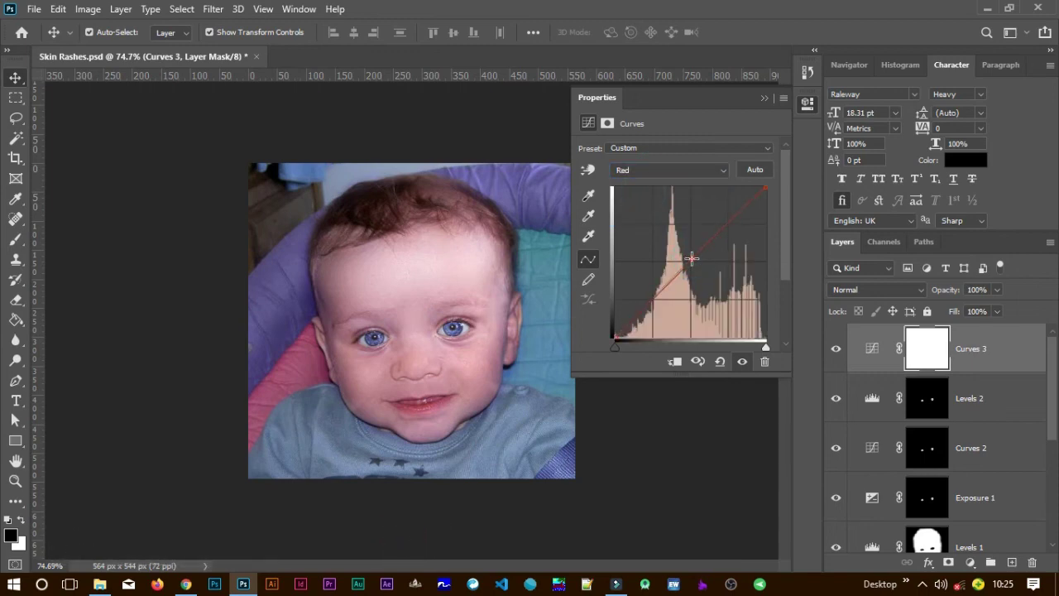
In the Curves 3 adjustment, lower the Green curve's midtones slightly and add a midtone point to the Blue curve.
{"action": "left_click", "coordinate": [643, 170]}
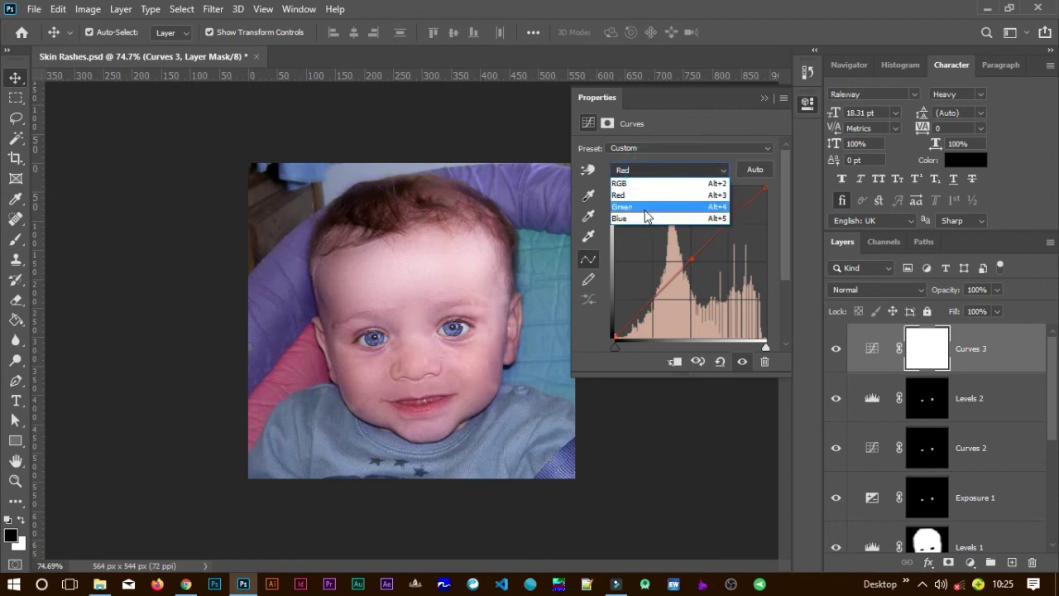
{"action": "left_click", "coordinate": [647, 207]}
{"action": "left_click", "coordinate": [691, 262]}
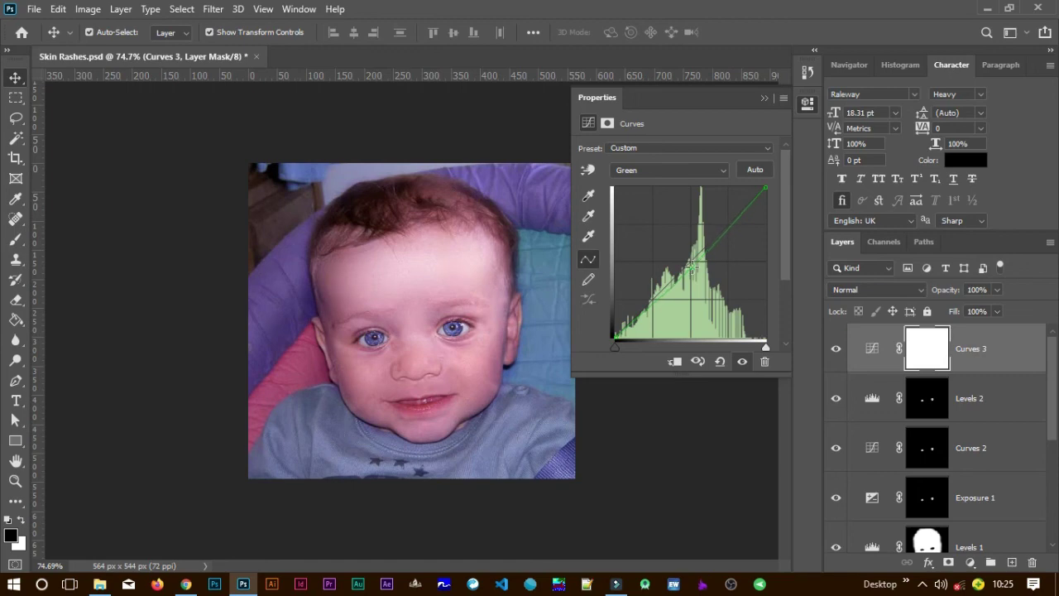
{"action": "left_click", "coordinate": [634, 173]}
{"action": "left_click", "coordinate": [636, 219]}
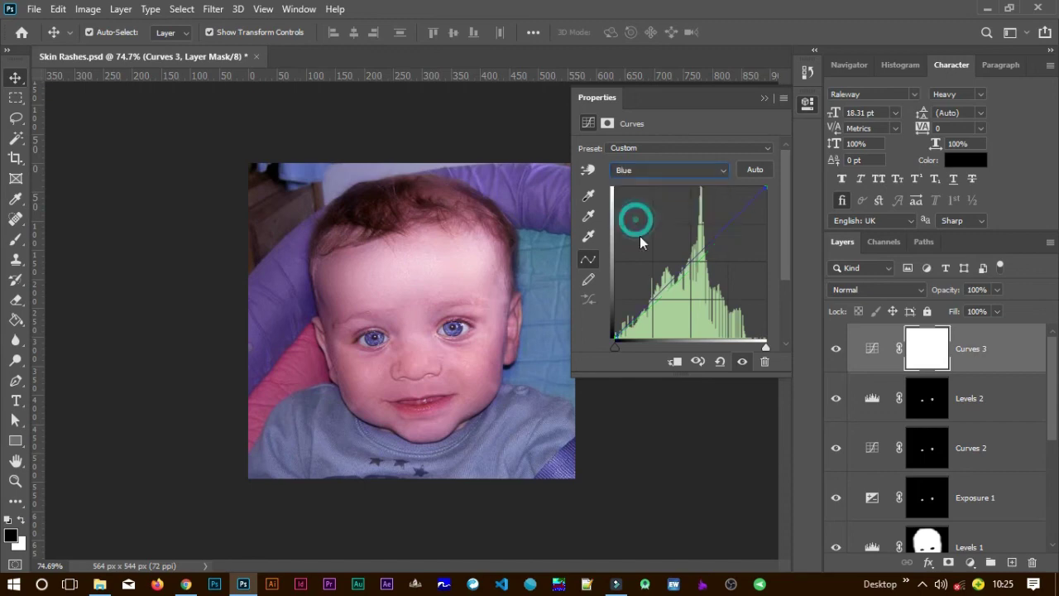
{"action": "left_click", "coordinate": [689, 260]}
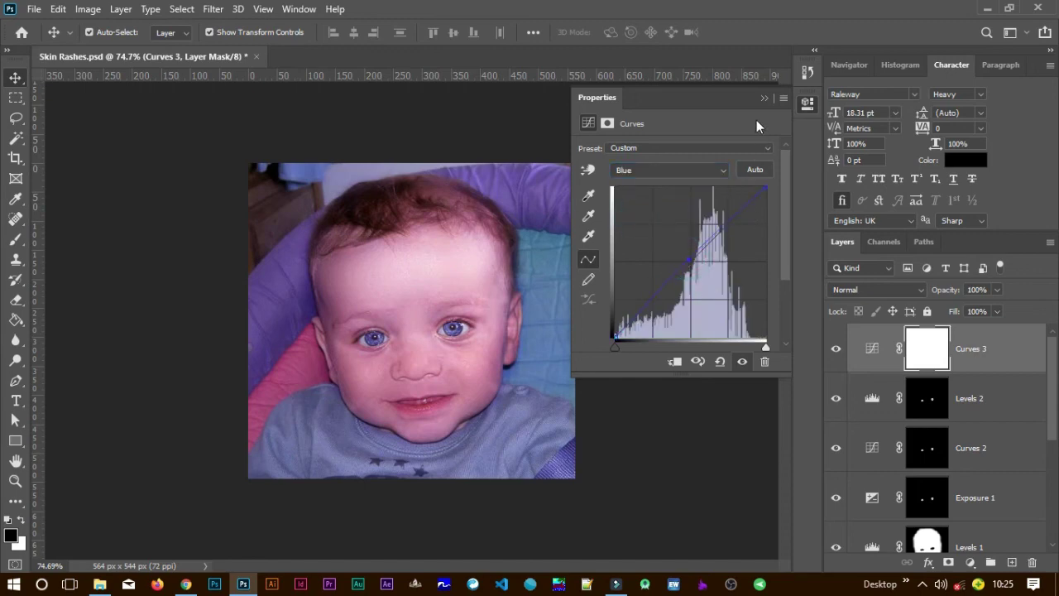
Compare the portrait's overall color with the Curves 3 layer hidden and shown.
{"action": "left_click", "coordinate": [765, 98]}
{"action": "left_click", "coordinate": [836, 348]}
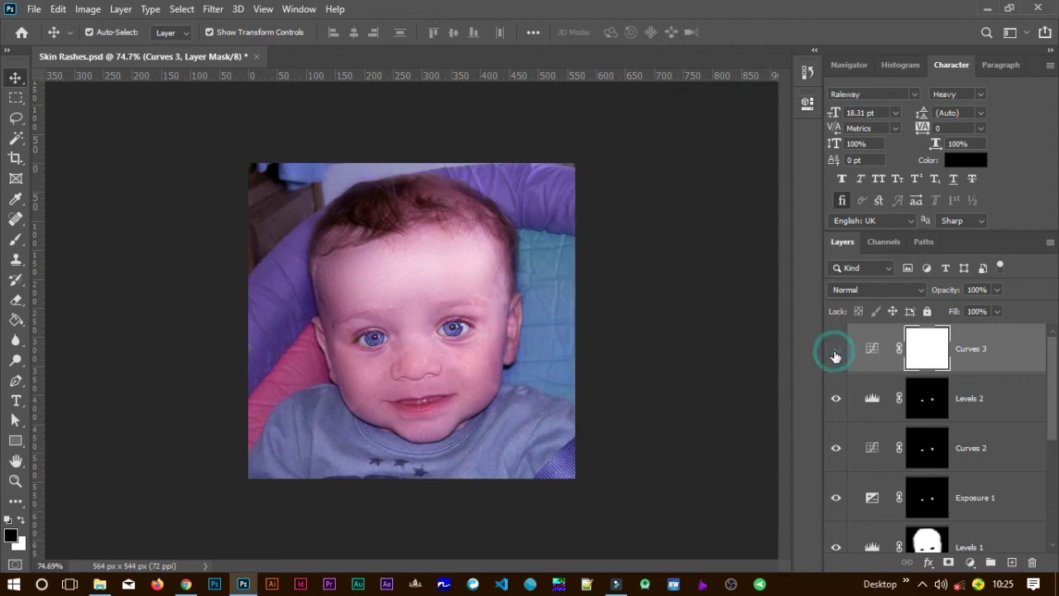
{"action": "left_click", "coordinate": [836, 354]}
Add a Levels adjustment layer above Curves 3 with input levels of 4 black, 0.90 midtone and 243 white.
{"action": "left_click", "coordinate": [970, 562]}
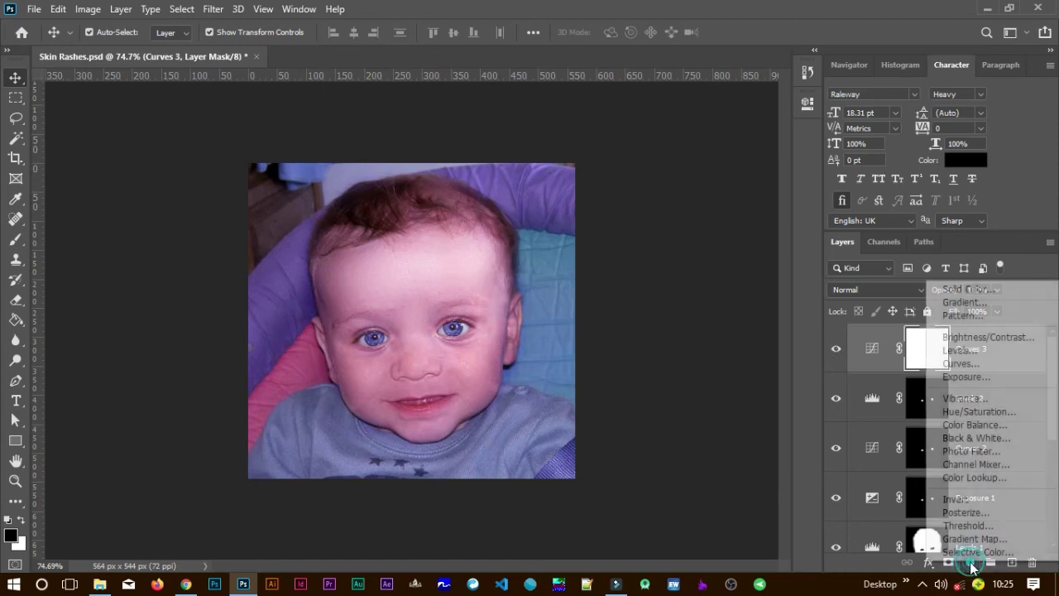
{"action": "left_click", "coordinate": [962, 363]}
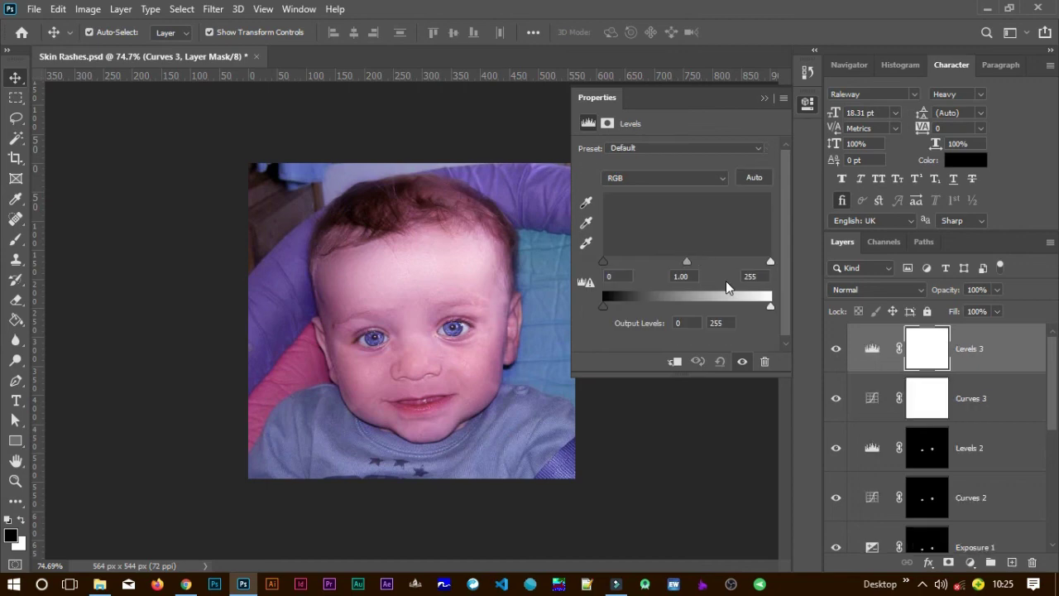
{"action": "left_click_drag", "start_coordinate": [601, 262], "coordinate": [608, 267]}
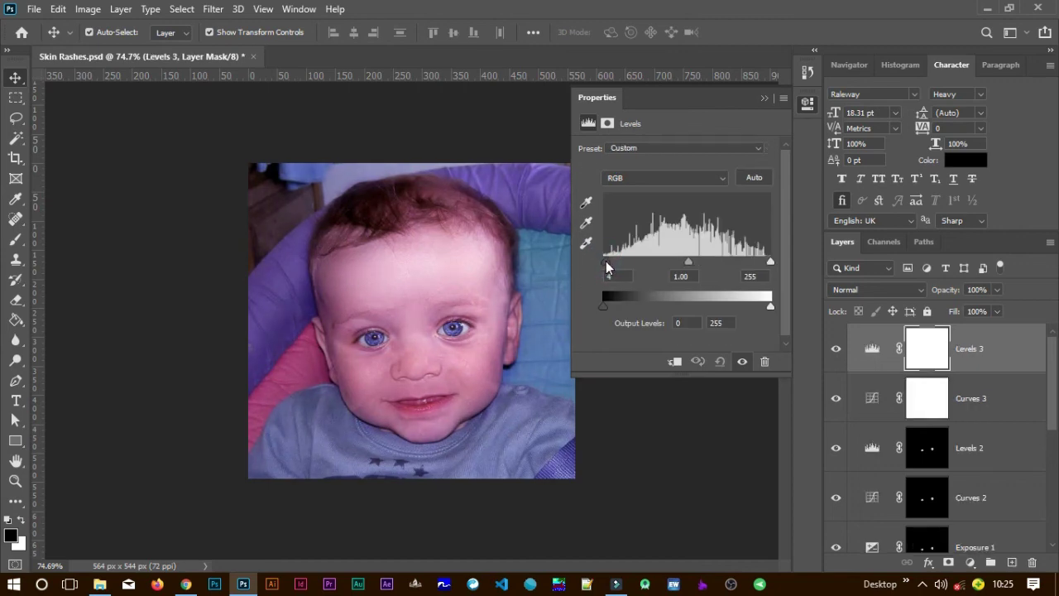
{"action": "left_click_drag", "start_coordinate": [770, 263], "coordinate": [764, 266]}
{"action": "left_click_drag", "start_coordinate": [683, 265], "coordinate": [691, 270]}
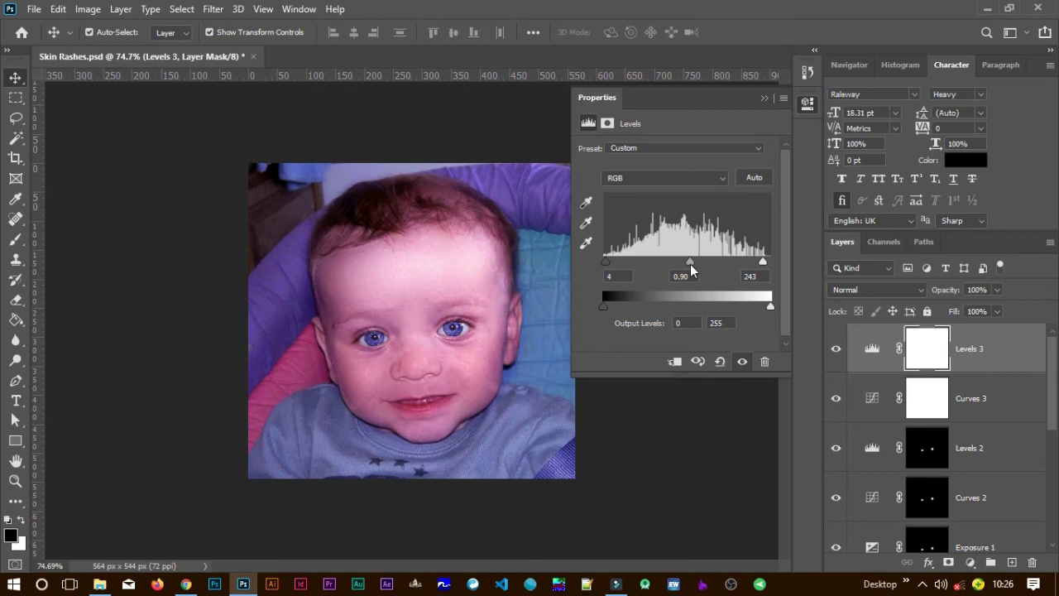
{"action": "left_click", "coordinate": [765, 97]}
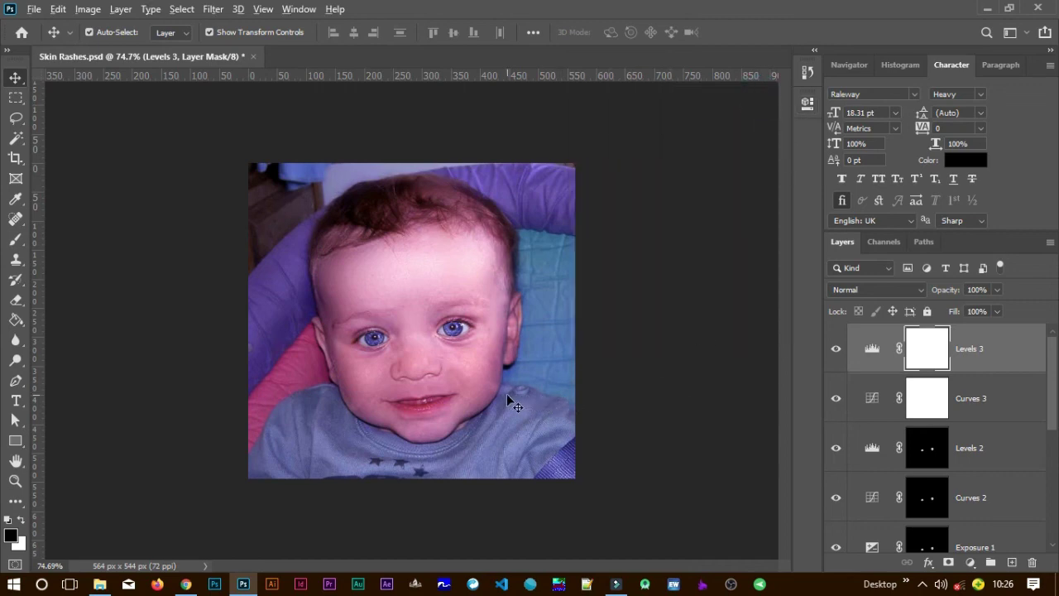
Compare the retouched portrait with the original by showing only the Background layer and restoring all layers.
{"action": "scroll", "coordinate": [506, 393], "scroll_direction": "down", "scroll_amount": 2}
{"action": "scroll", "coordinate": [531, 413], "scroll_direction": "up", "scroll_amount": 1}
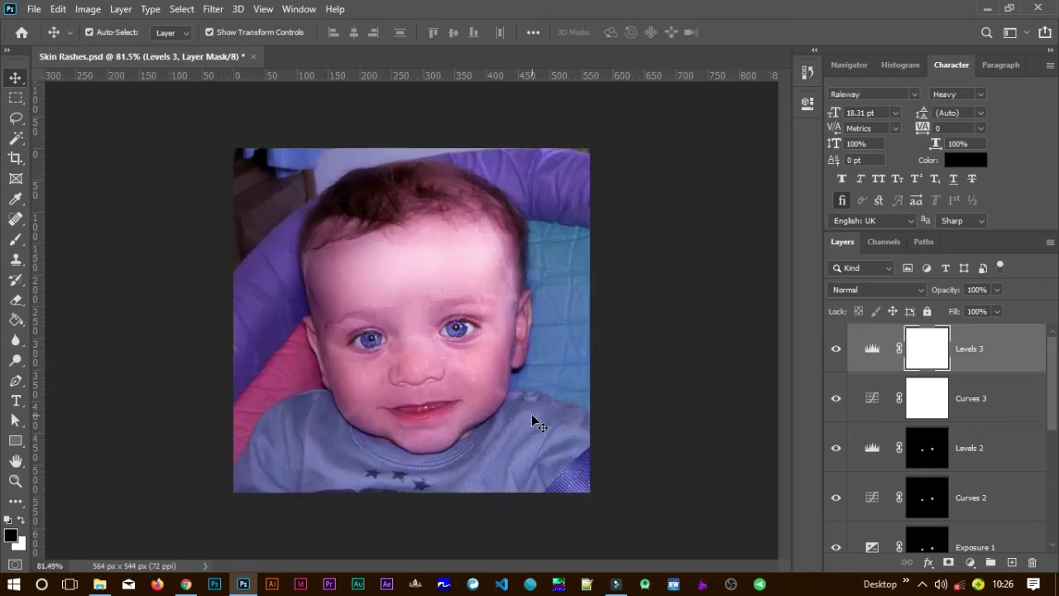
{"action": "scroll", "coordinate": [532, 413], "scroll_direction": "up", "scroll_amount": 1}
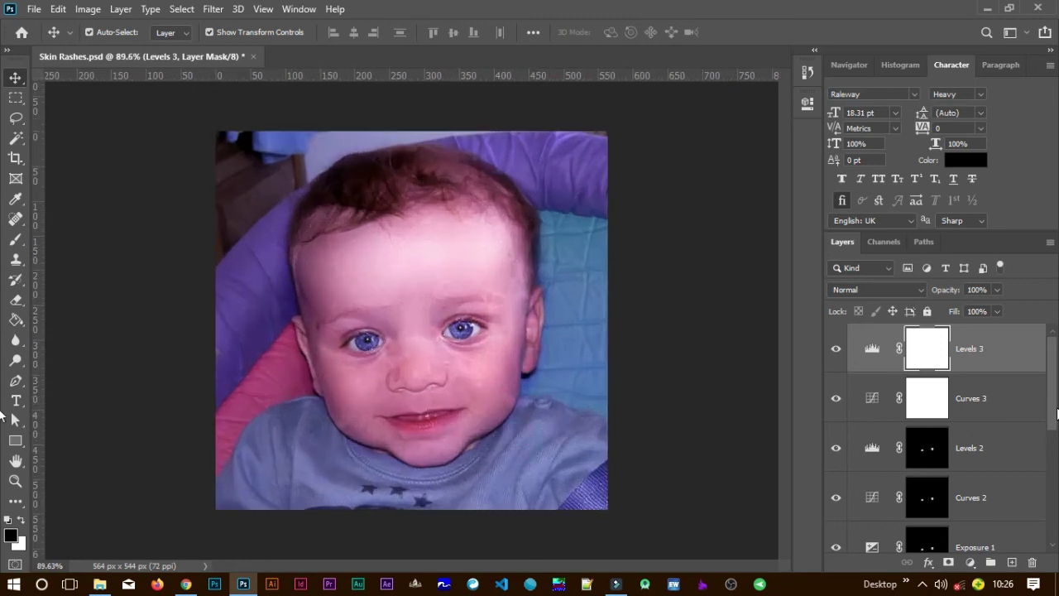
{"action": "left_click_drag", "start_coordinate": [1055, 411], "coordinate": [1050, 533]}
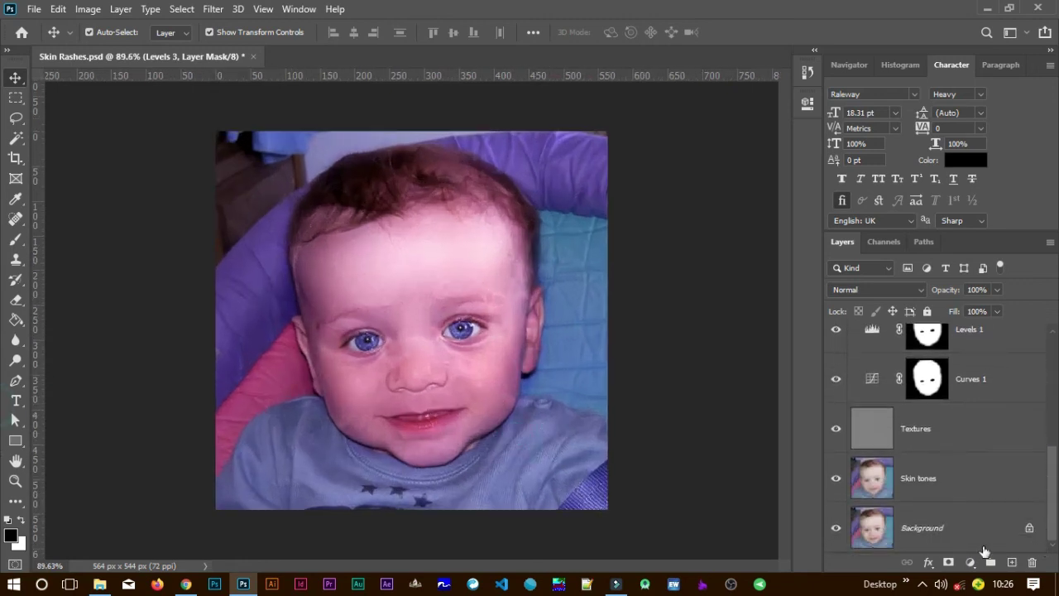
{"action": "left_click", "coordinate": [836, 528], "text": "alt"}
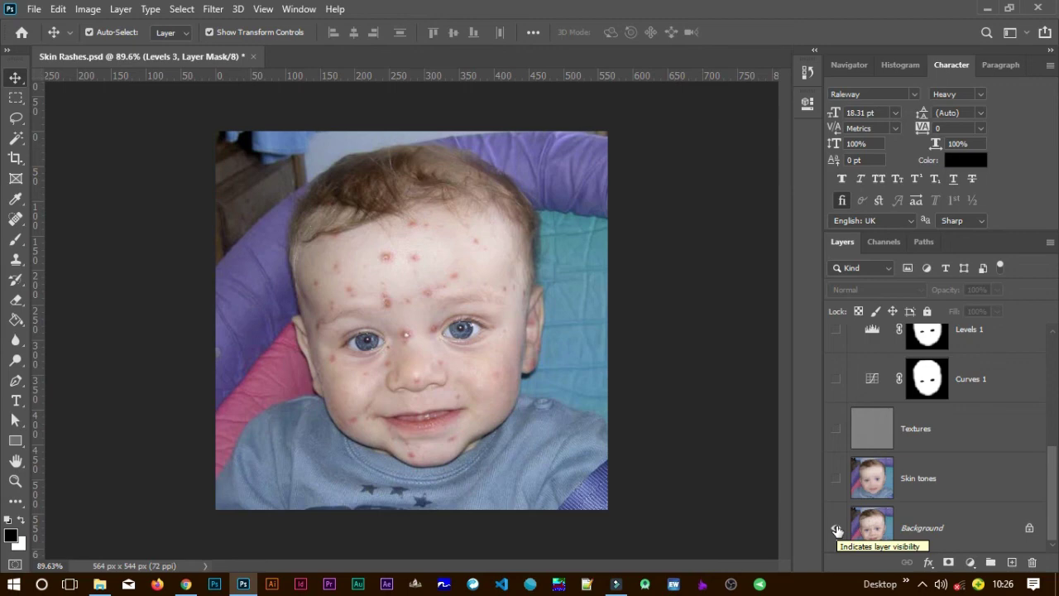
{"action": "left_click", "coordinate": [836, 530], "text": "alt"}
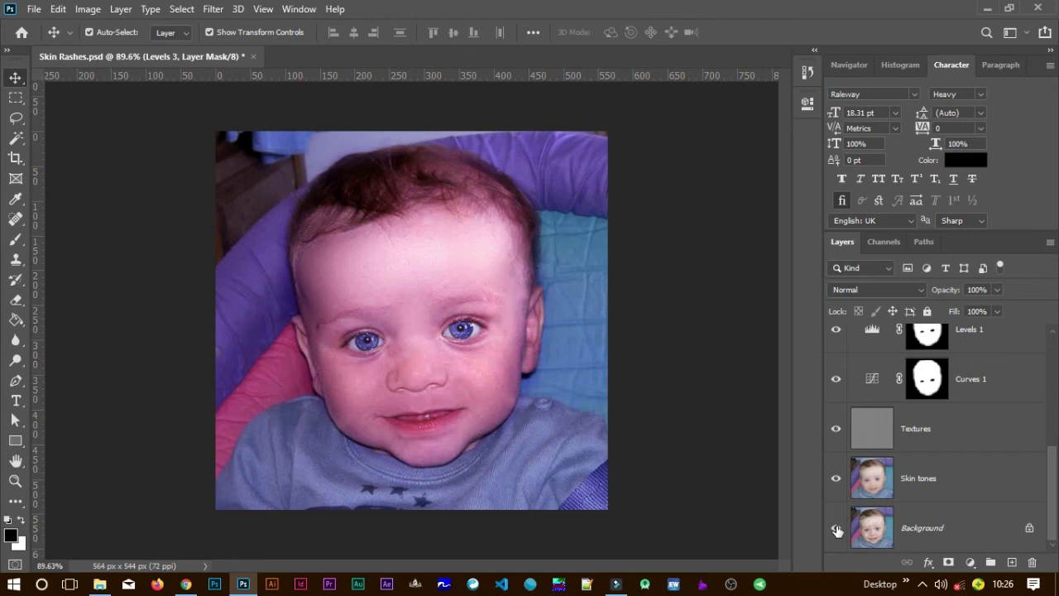
Group all layers from Levels 3 down to Skin tones and compare the portrait with the group hidden and shown.
{"action": "mouse_move", "coordinate": [1054, 518]}
{"action": "left_mouse_down"}
{"action": "mouse_move", "coordinate": [1056, 389]}
{"action": "mouse_move", "coordinate": [1056, 503]}
{"action": "left_mouse_up"}
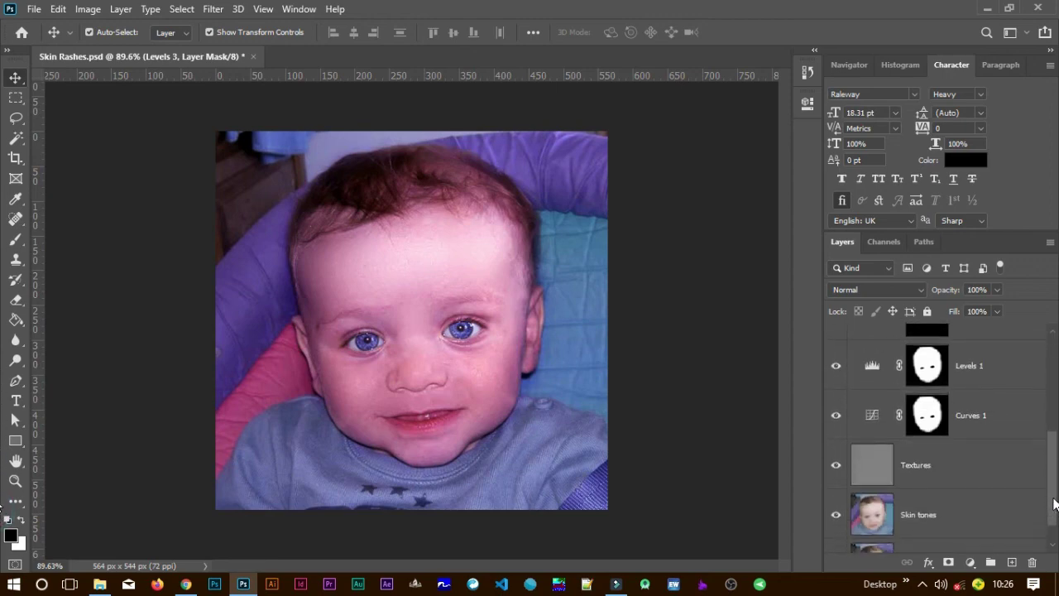
{"action": "left_click", "coordinate": [999, 477], "text": "shift"}
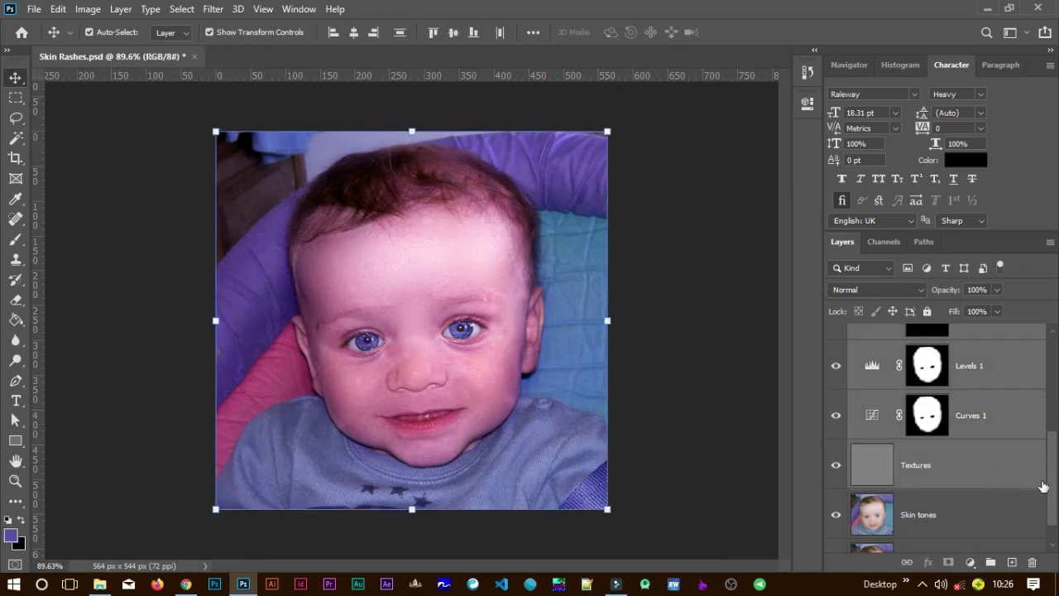
{"action": "scroll", "coordinate": [1041, 504], "scroll_direction": "down", "scroll_amount": 1}
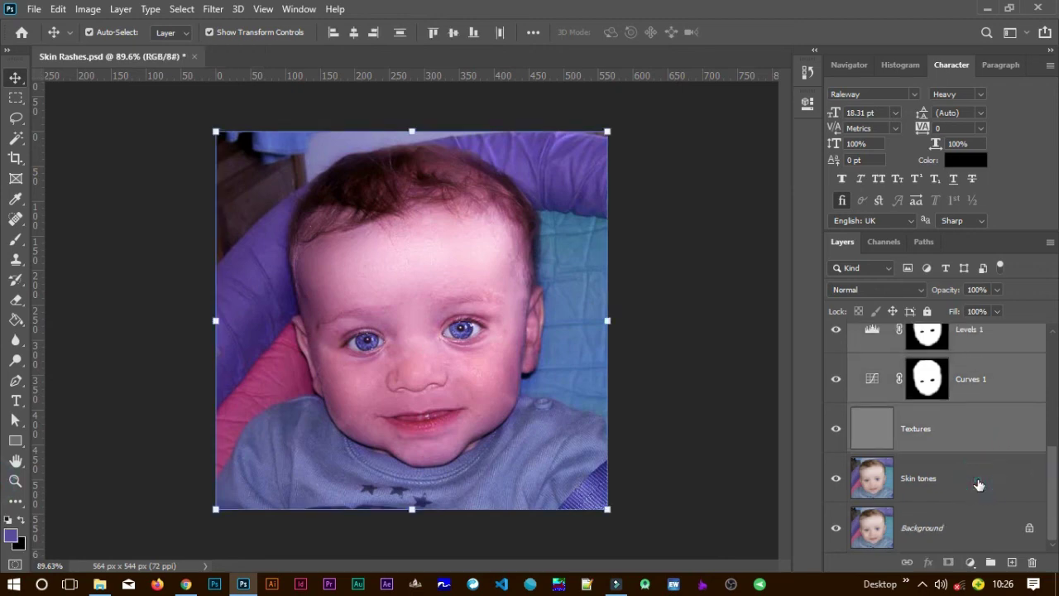
{"action": "left_click", "coordinate": [979, 484], "text": "shift"}
{"action": "key", "text": "ctrl+g"}
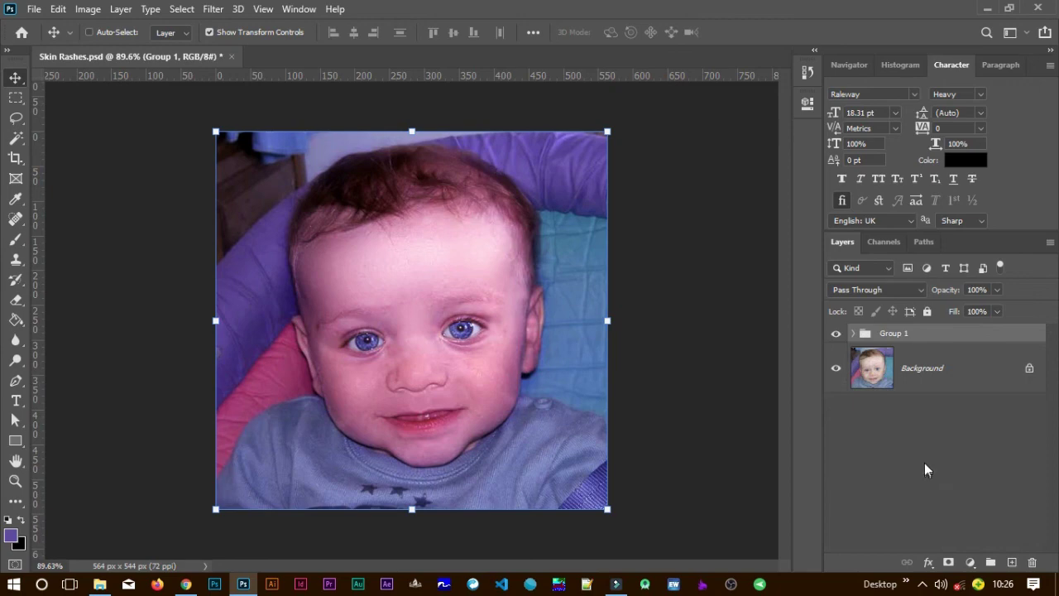
{"action": "left_click", "coordinate": [840, 335]}
{"action": "left_click", "coordinate": [839, 335]}
{"action": "left_click", "coordinate": [699, 376]}
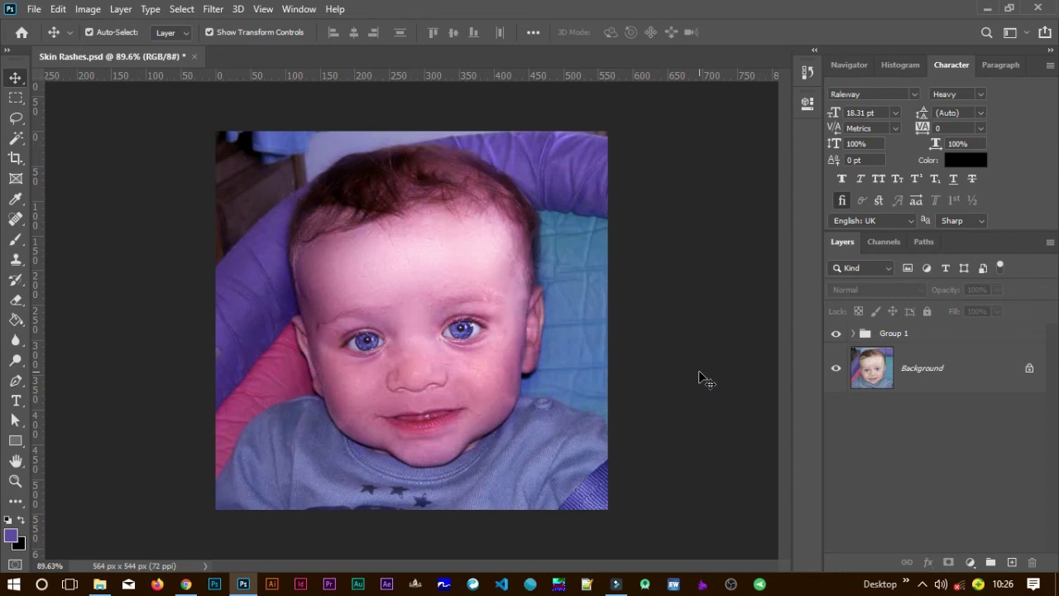